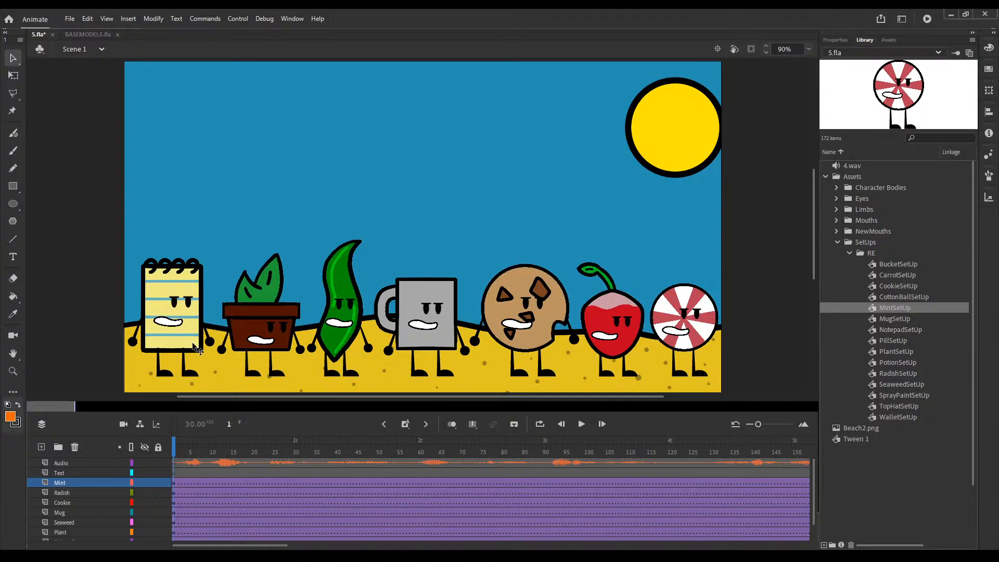
Step: Open the notepad character's symbol for editing and extend its body-part layers to frame 30 with classic tweens
left_click_drag(191, 331, 318, 242)
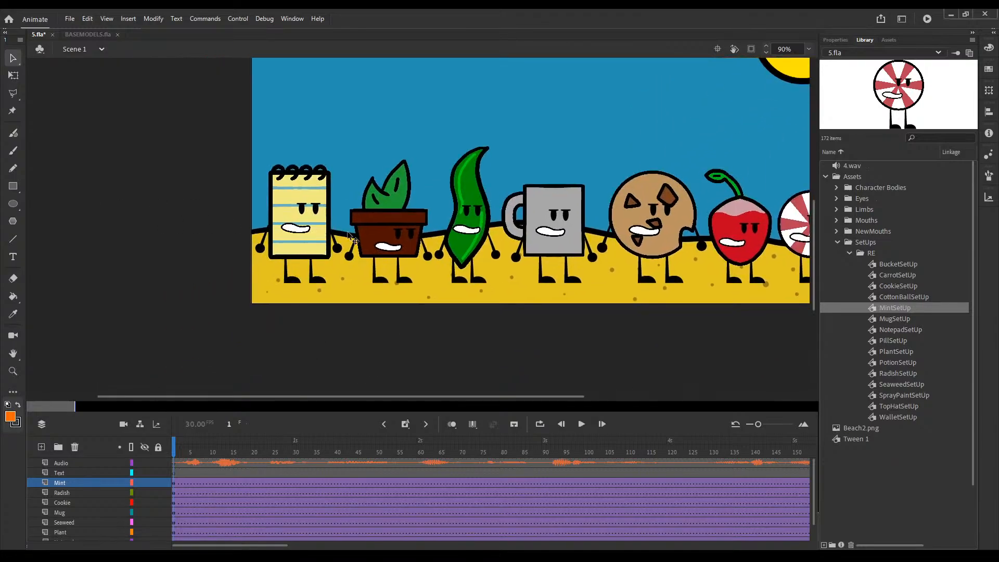
left_click_drag(651, 261, 516, 297)
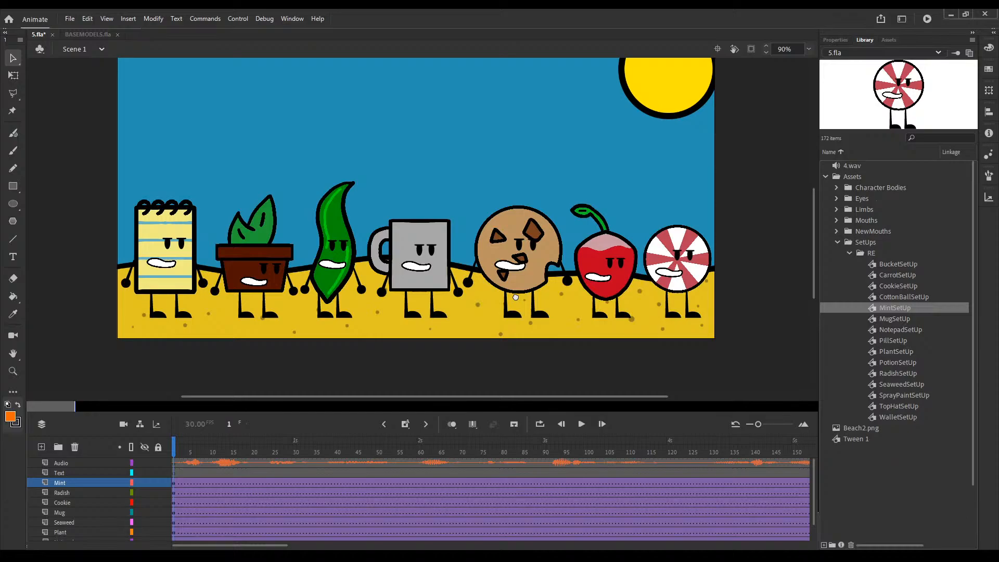
left_click(183, 445)
left_click_drag(187, 446, 171, 449)
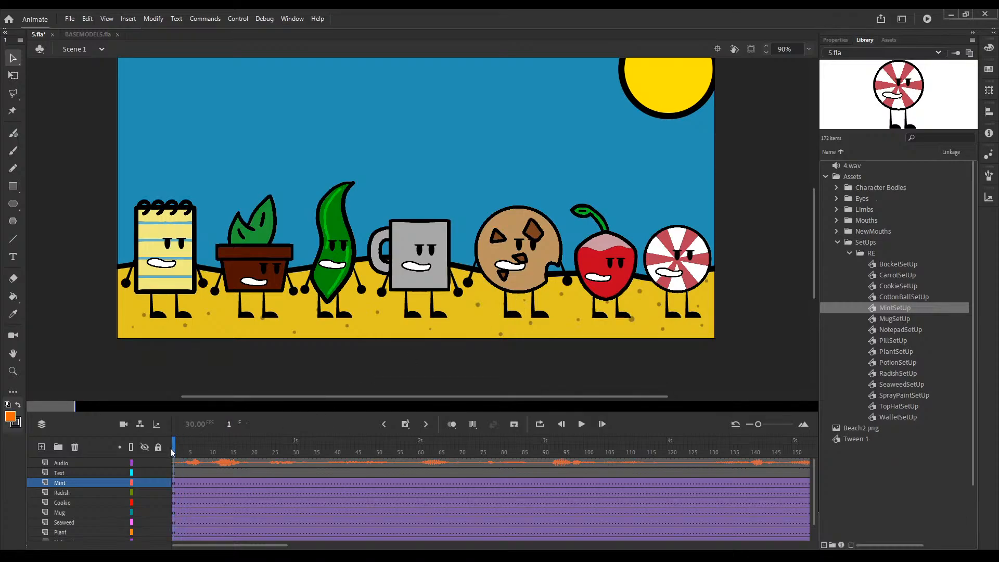
double_click(175, 279)
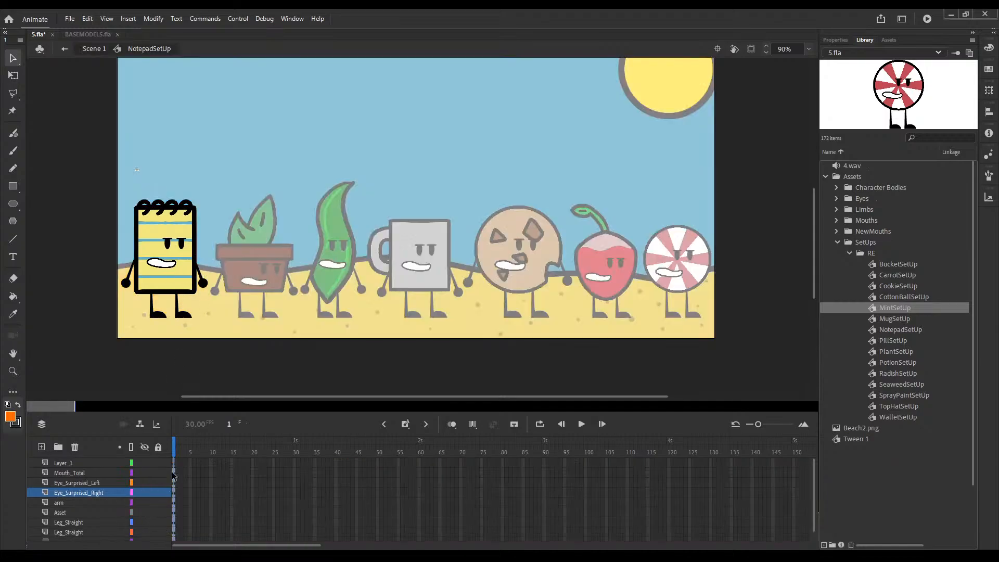
scroll(176, 520, "down", 1)
left_click(174, 532)
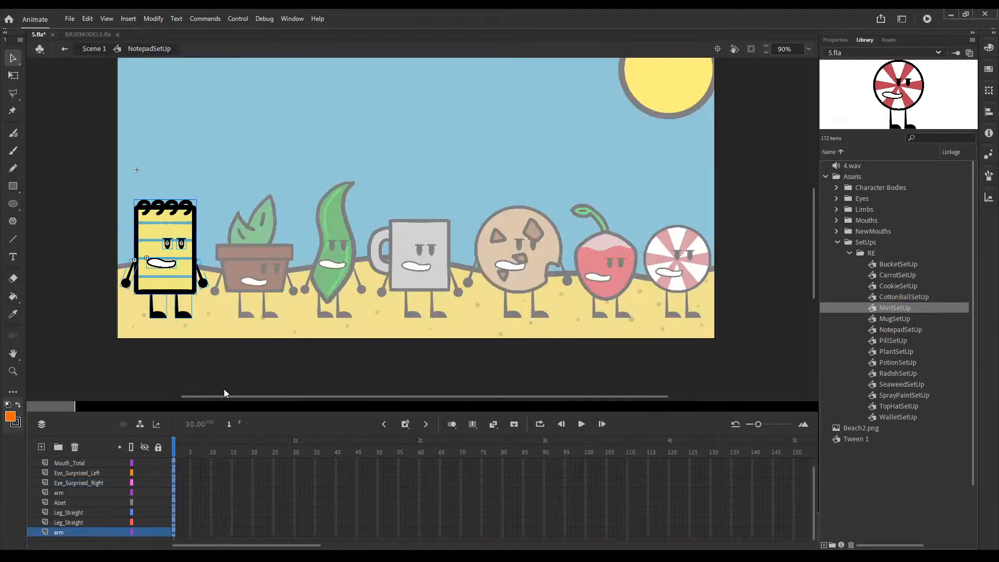
left_click(241, 232)
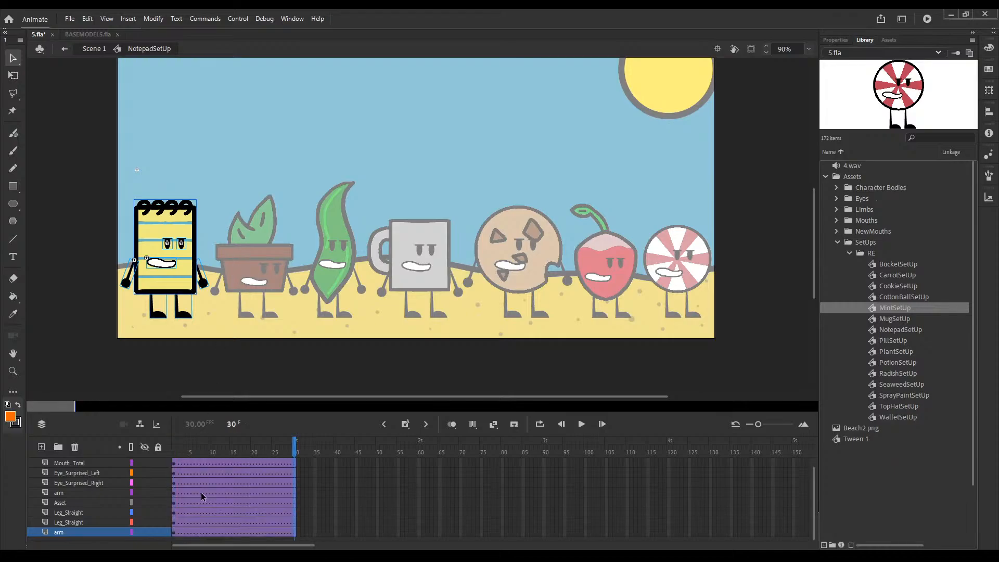
Step: At frame 1, rotate the notepad's body, face and arms together slightly clockwise with Free Transform, leaving the legs out
scroll(201, 493, "up", 1)
left_click(175, 442)
left_click(168, 265)
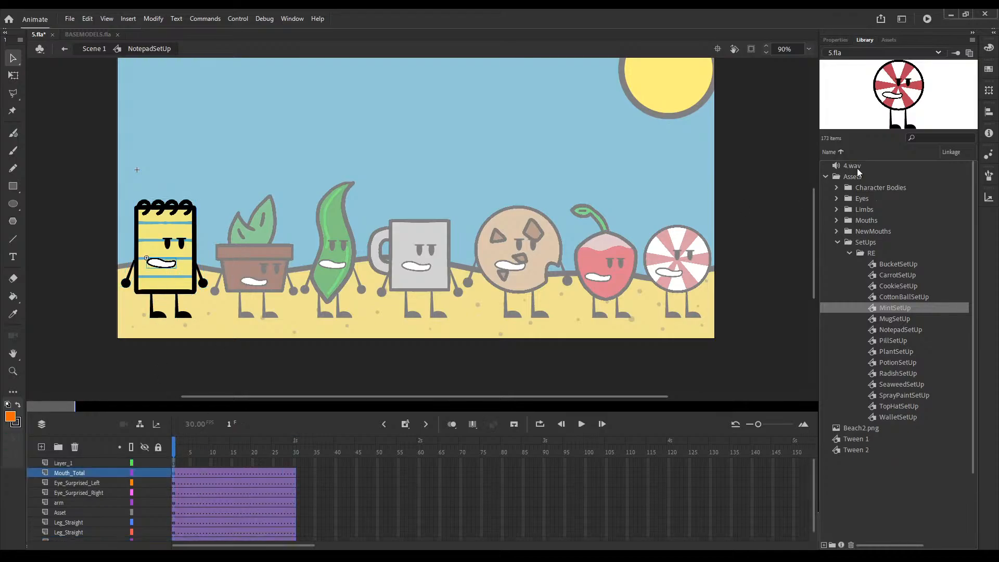
left_click(835, 40)
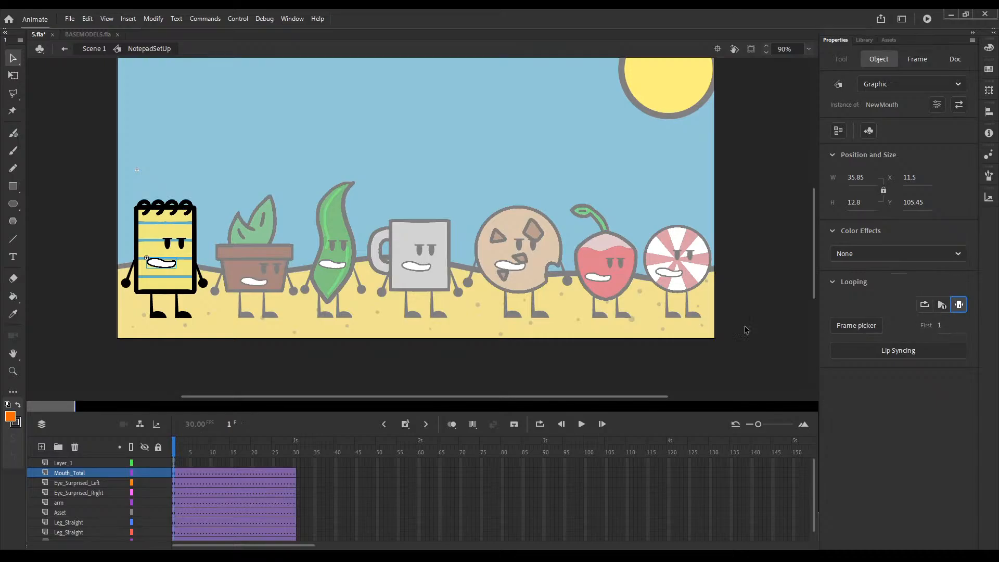
mouse_move(188, 449)
left_mouse_down()
mouse_move(199, 446)
mouse_move(174, 446)
left_mouse_up()
left_click(222, 210)
left_click_drag(224, 224, 116, 284)
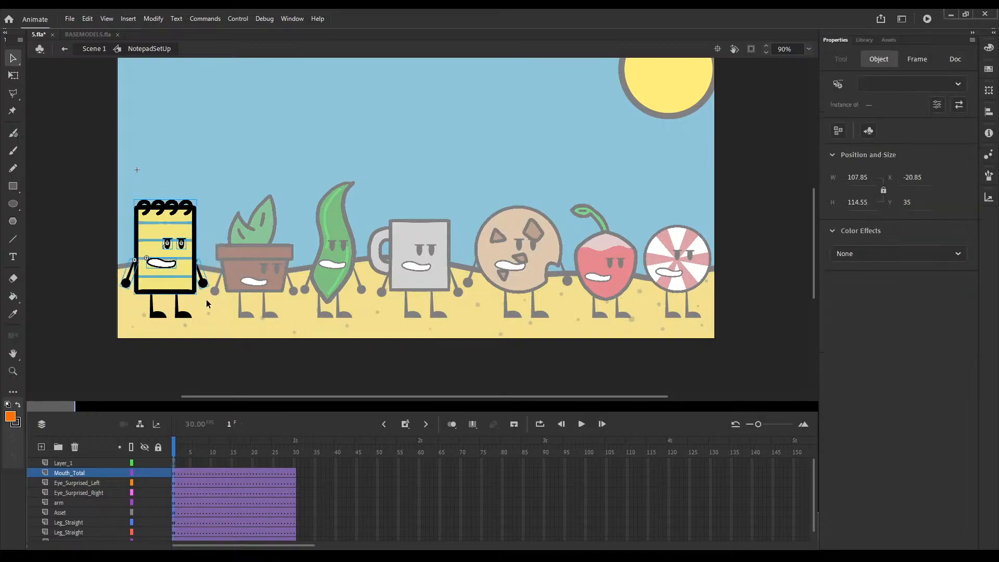
left_click(13, 76)
left_click_drag(207, 305, 192, 288)
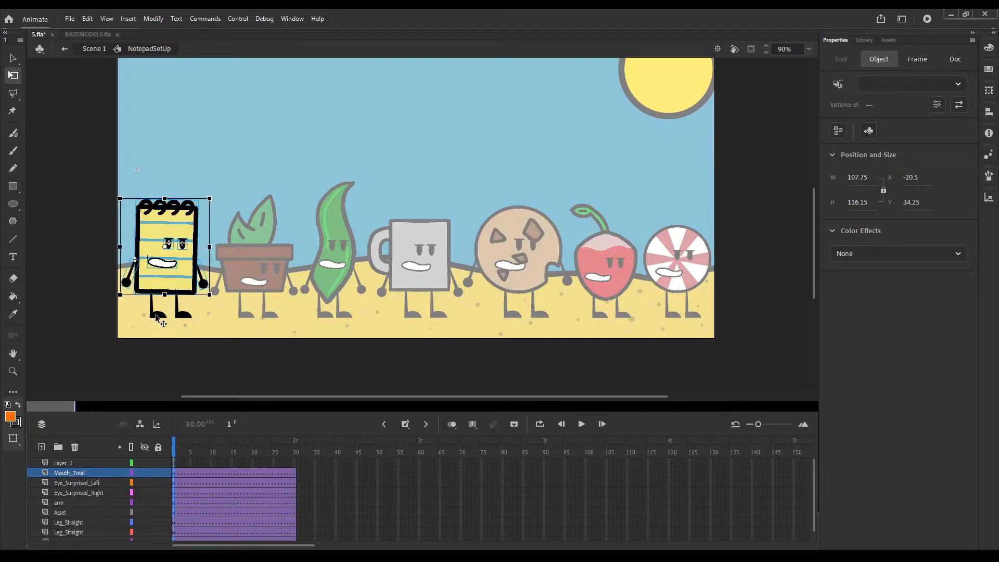
Step: Rotate the notepad's left-hand leg so its foot slants slightly outward at frame 1
left_click(159, 315)
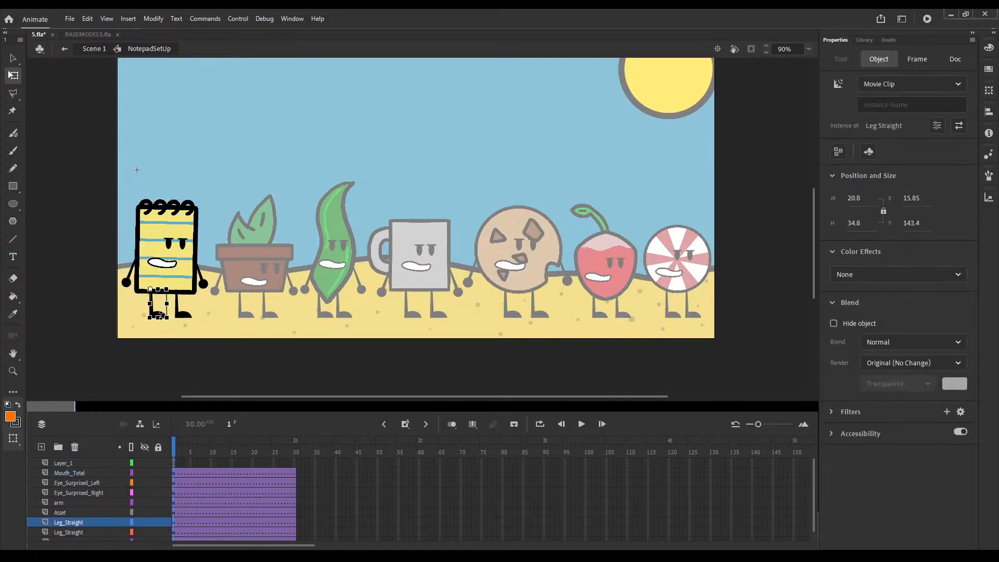
left_click_drag(160, 315, 155, 316)
left_click(174, 340)
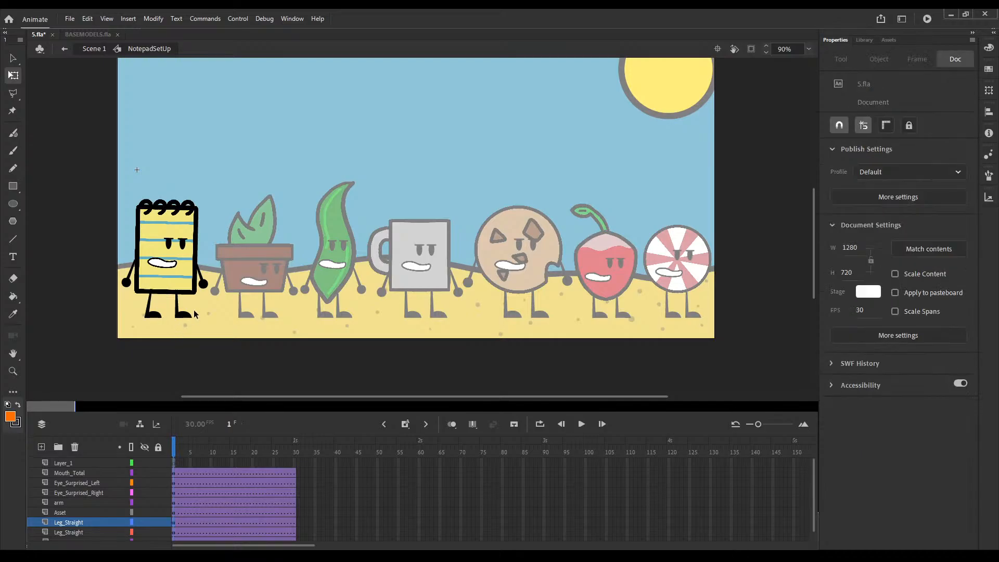
Step: Nudge the notepad's body, face and arms up about 3 px together at frame 1, leaving the legs in place
key("ctrl+equal")
left_click(447, 268)
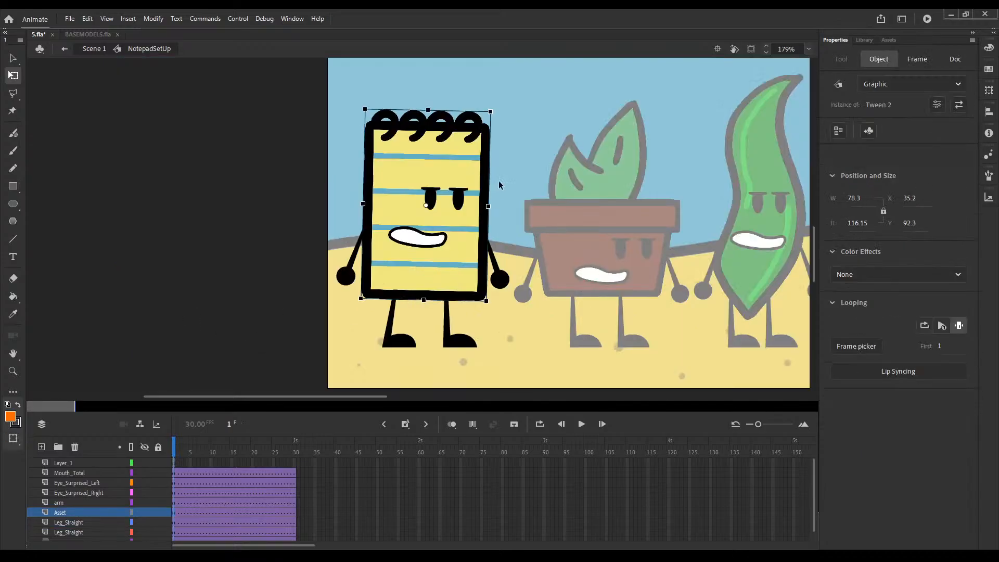
left_click_drag(530, 156, 330, 258)
key("Up")
key("Up")
key("Up")
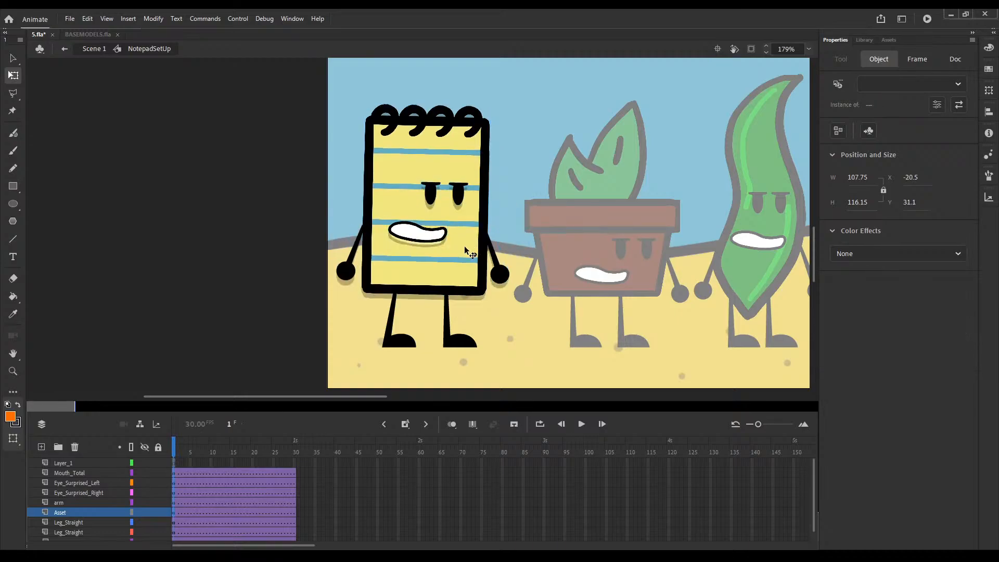
key("F8")
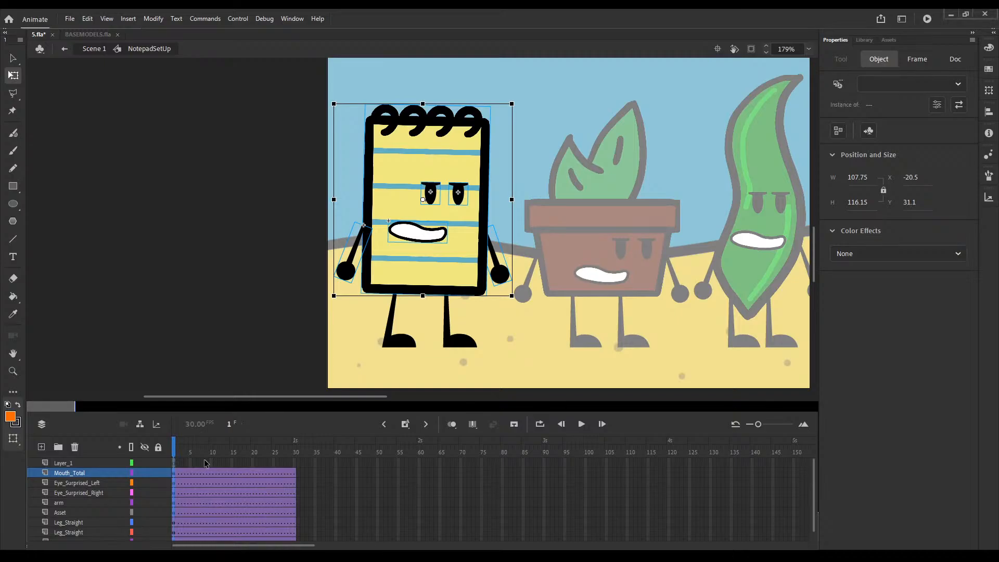
Step: Insert keyframes at frame 4 on all of the notepad's tweened layers
mouse_move(174, 446)
left_mouse_down()
mouse_move(208, 445)
mouse_move(175, 446)
left_mouse_up()
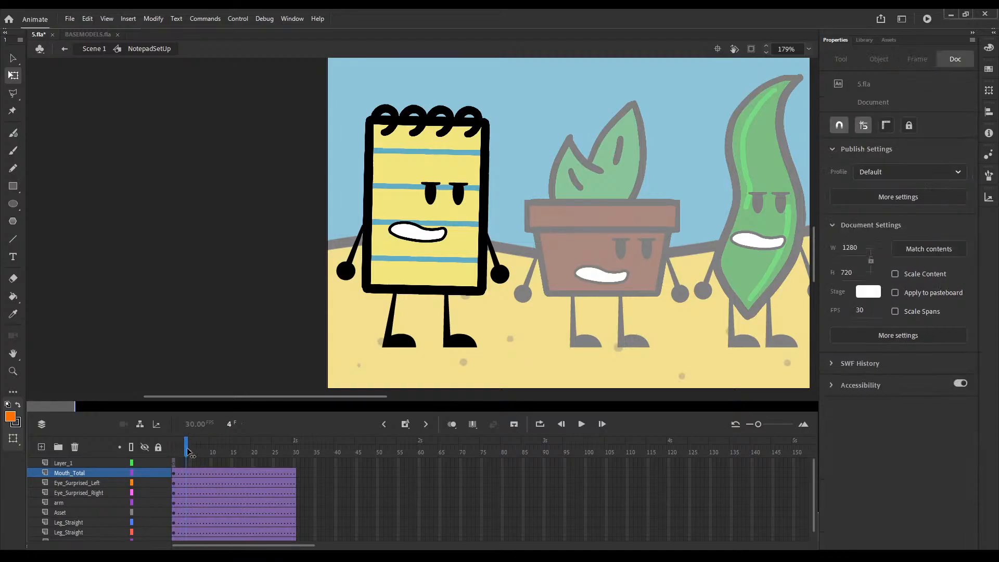
left_click_drag(186, 446, 194, 446)
left_click(184, 474)
scroll(186, 536, "down", 1)
left_click(189, 530)
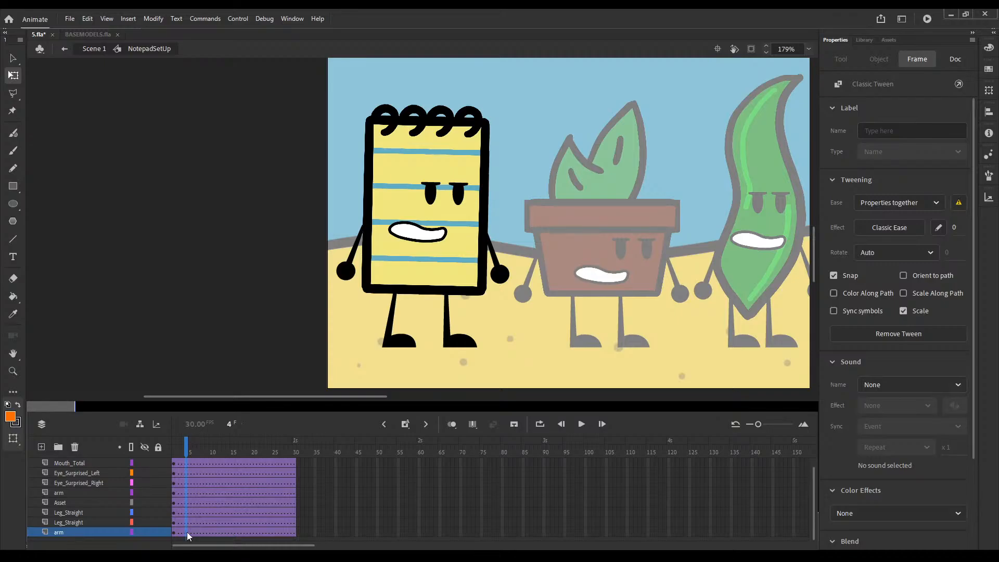
key("ctrl+a")
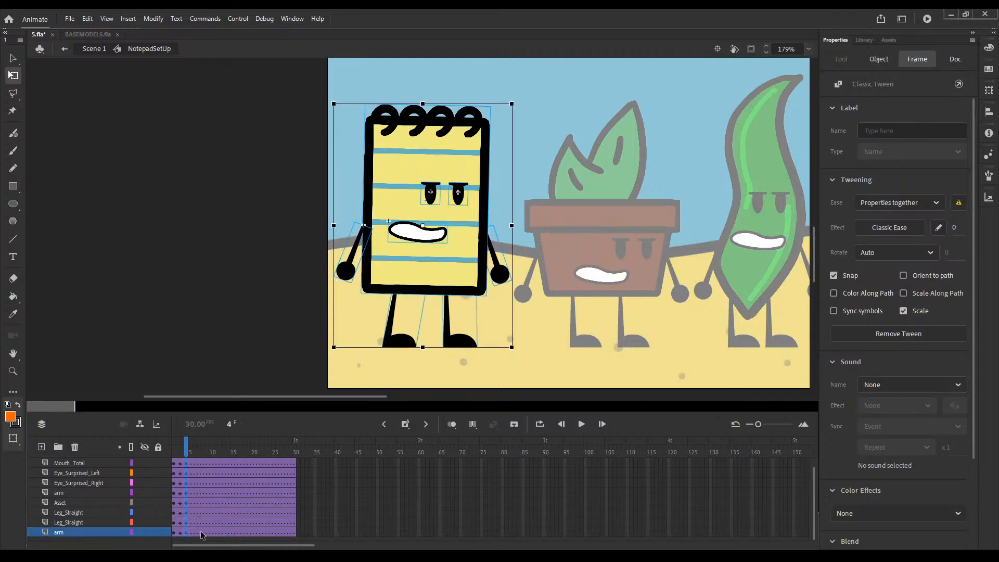
Step: Insert keyframes at frame 9 on all of the notepad's tweened layers
left_click(205, 532)
scroll(207, 507, "up", 1)
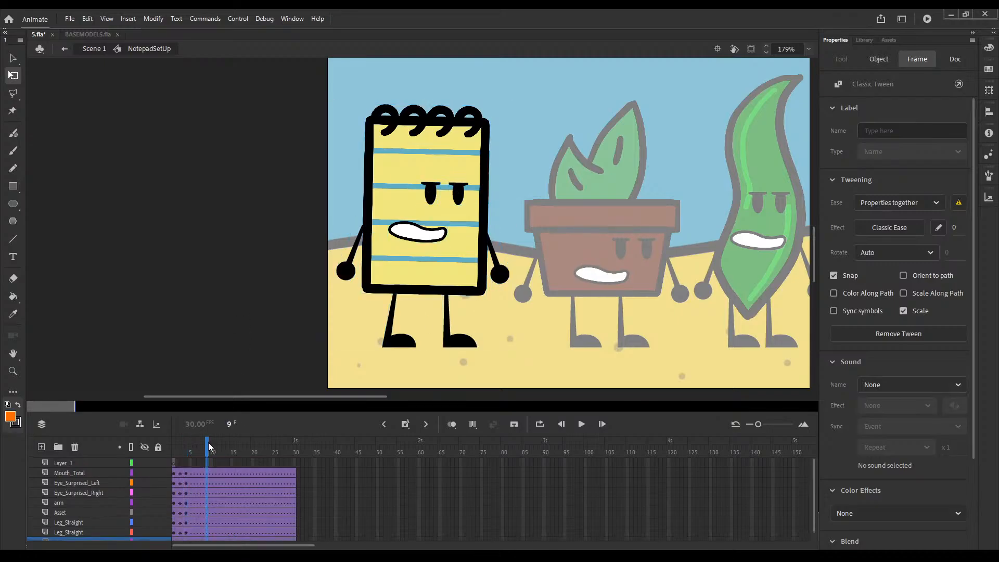
left_click(207, 472)
key("ctrl+a")
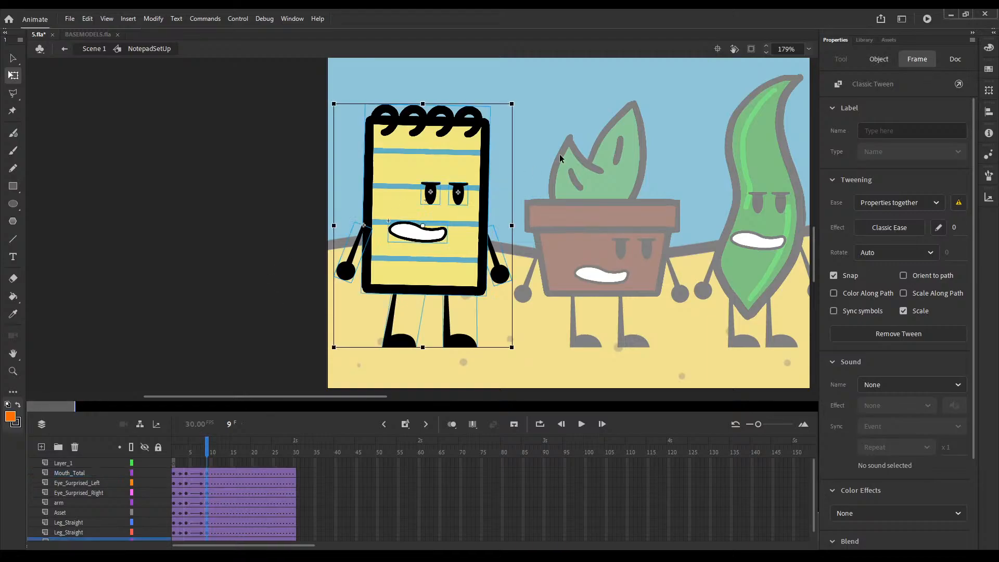
Step: At frame 9, rotate the notepad's body, face and arms slightly counterclockwise so it leans the opposite way
left_click_drag(532, 169, 285, 267)
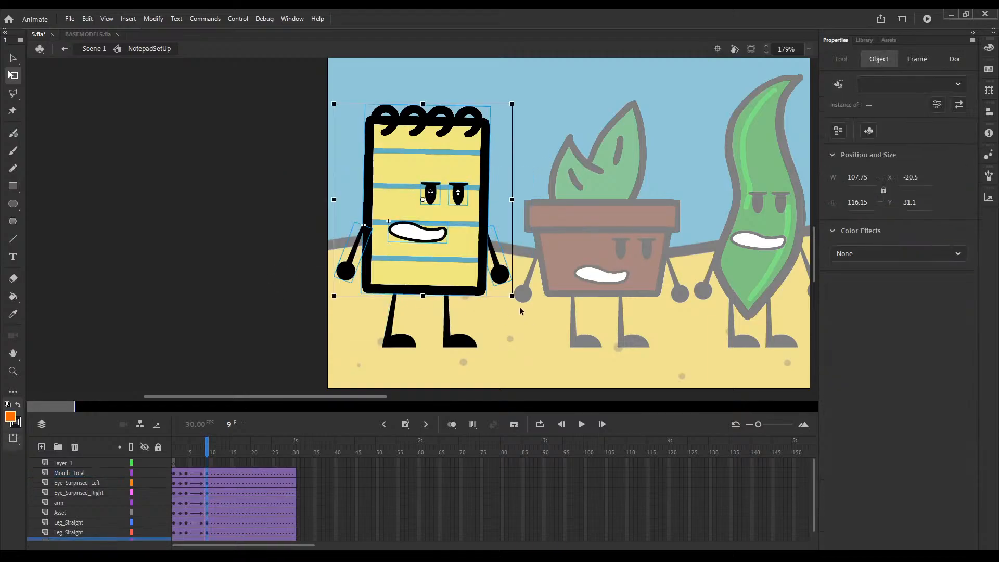
left_click_drag(529, 311, 525, 306)
left_click_drag(446, 264, 443, 264)
Step: Switch the notepad's mouth to the closed frown, mouth frame 16, on the keyframes at frames 1 and 4
left_click_drag(186, 449, 166, 449)
left_click(429, 233)
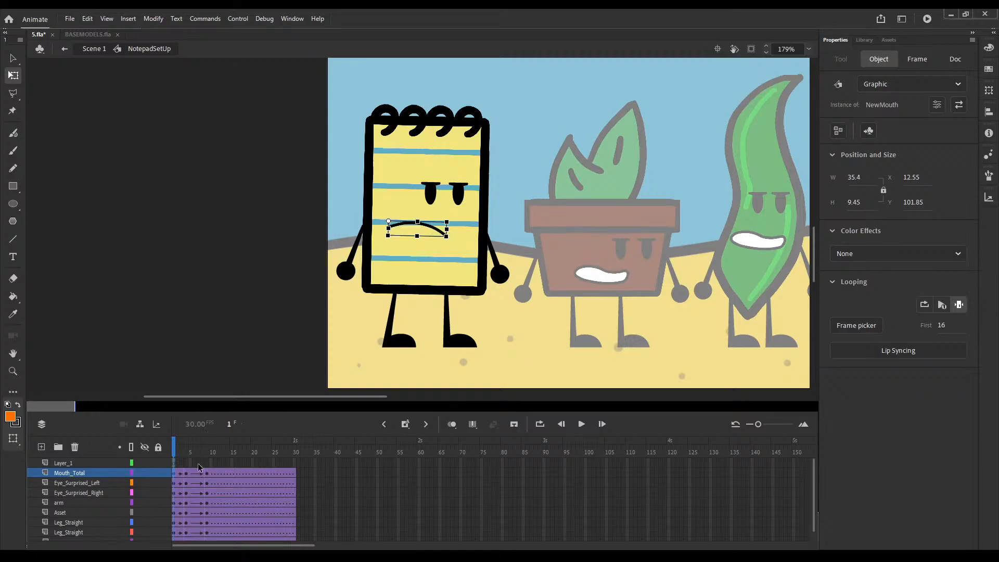
left_click(186, 450)
left_click(423, 231)
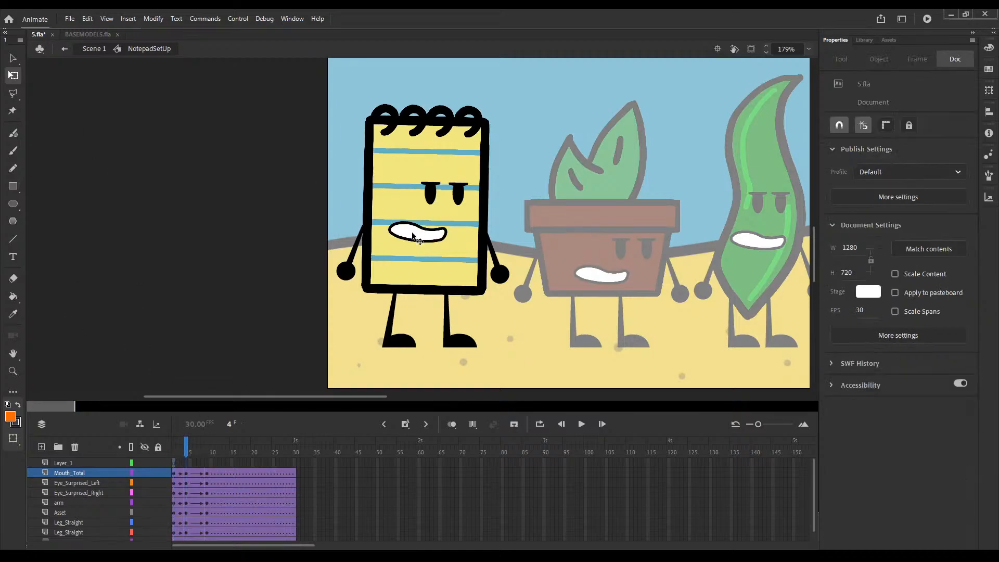
Step: Switch the notepad's mouth to the closed smile, mouth frame 8, on the keyframe at frame 9
left_click(207, 450)
left_click(427, 240)
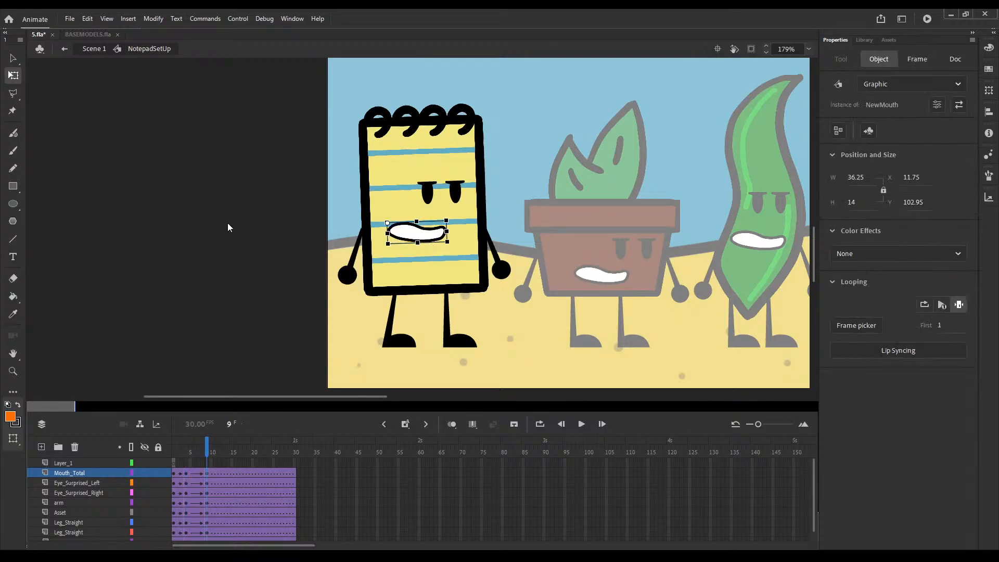
left_click(158, 196)
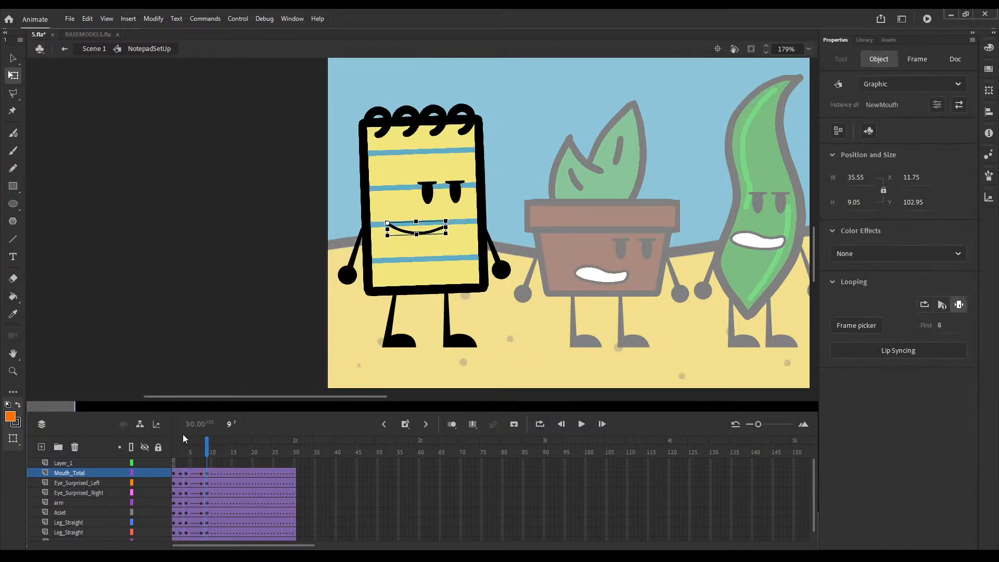
Step: Rotate both of the notepad's arms outward, away from the body, at frame 9
left_click(504, 270)
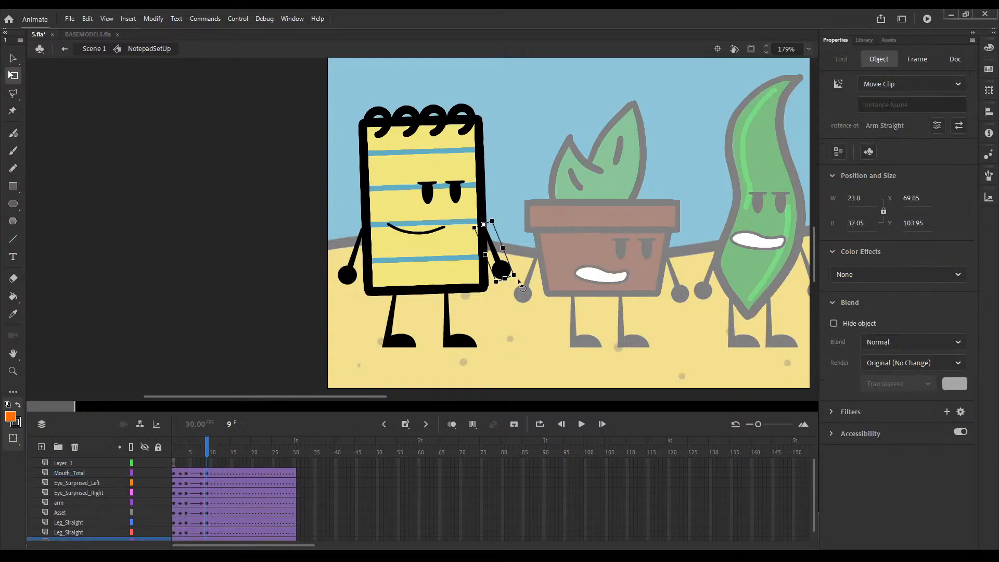
left_click_drag(517, 279, 538, 279)
left_click(350, 278)
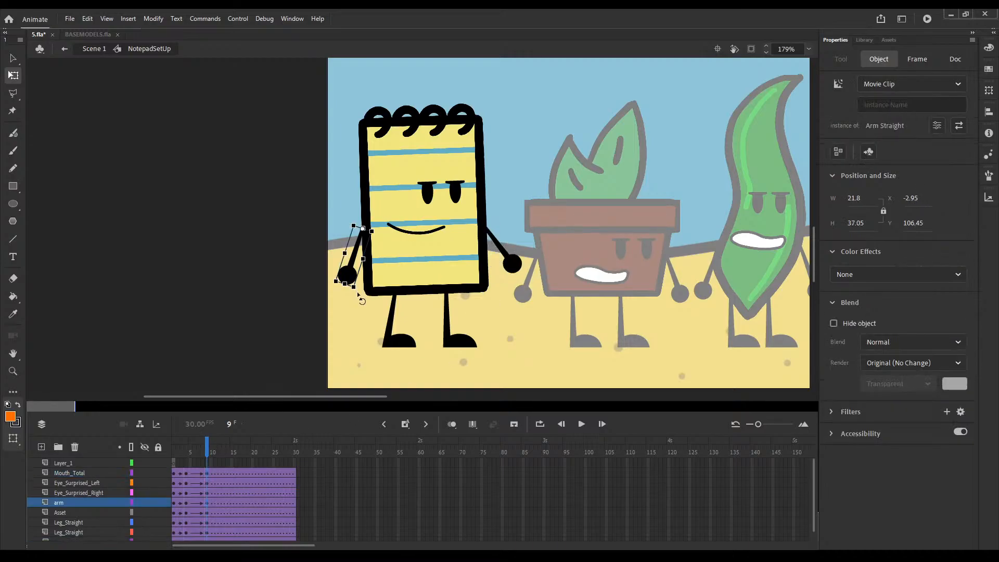
left_click_drag(360, 296, 344, 297)
Step: Play the notepad's animation from frame 1 to check the motion
left_click(205, 481)
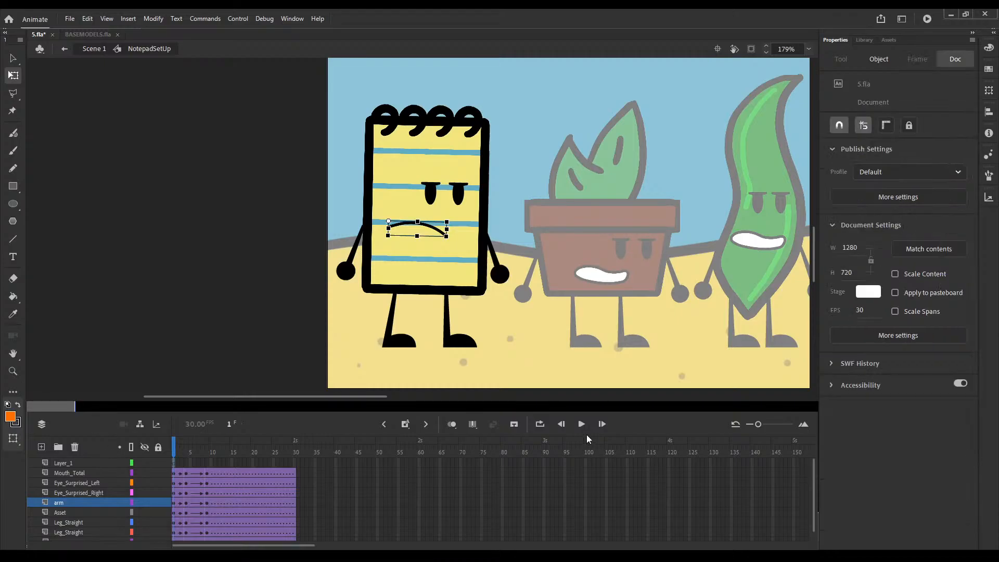
left_click(582, 425)
left_click(583, 424)
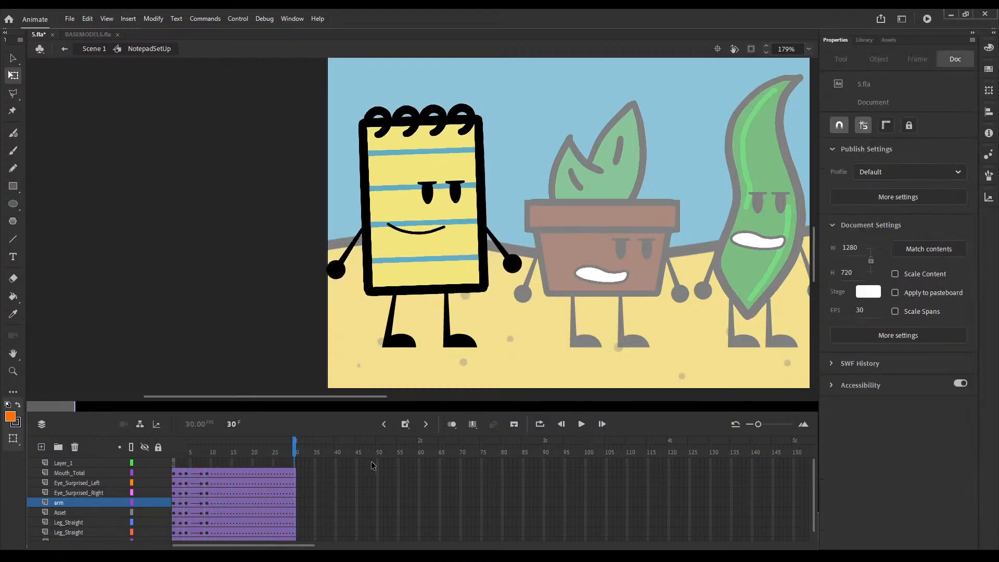
Step: Extend all of the notepad's layers to frame 190, with keyframes at that frame on the tweened layers
left_click_drag(291, 545, 364, 541)
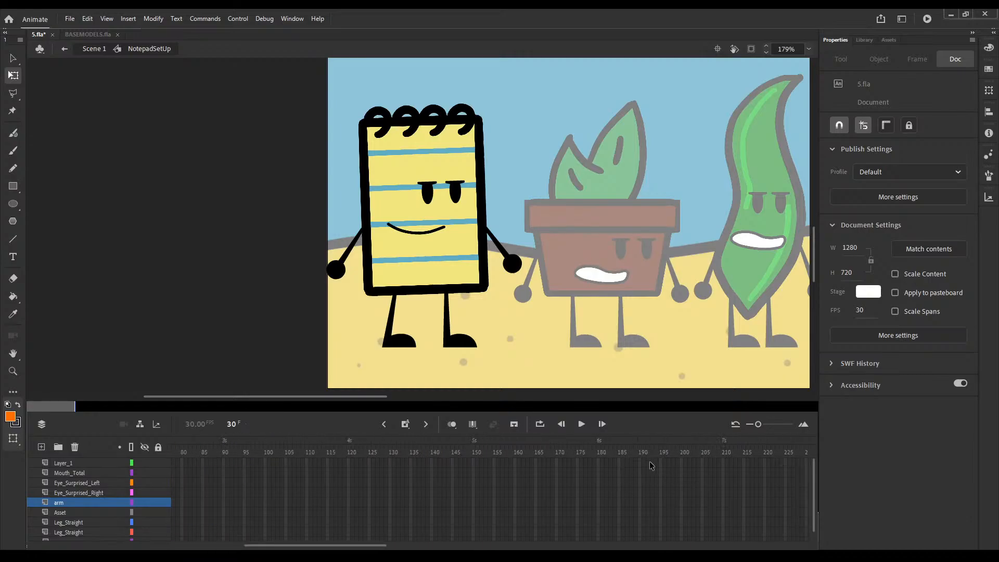
left_click_drag(639, 463, 637, 538)
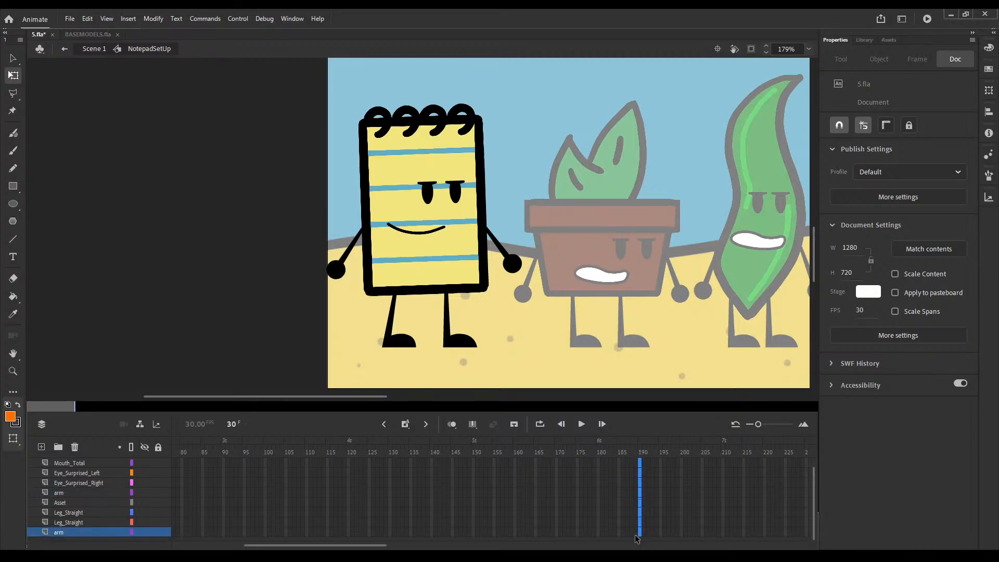
key("F5")
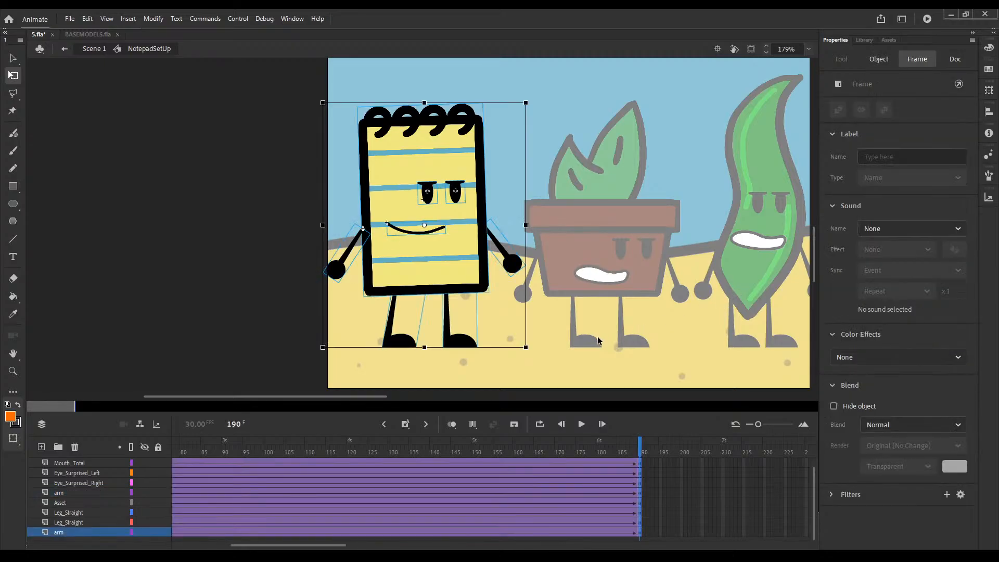
scroll(536, 469, "up", 1)
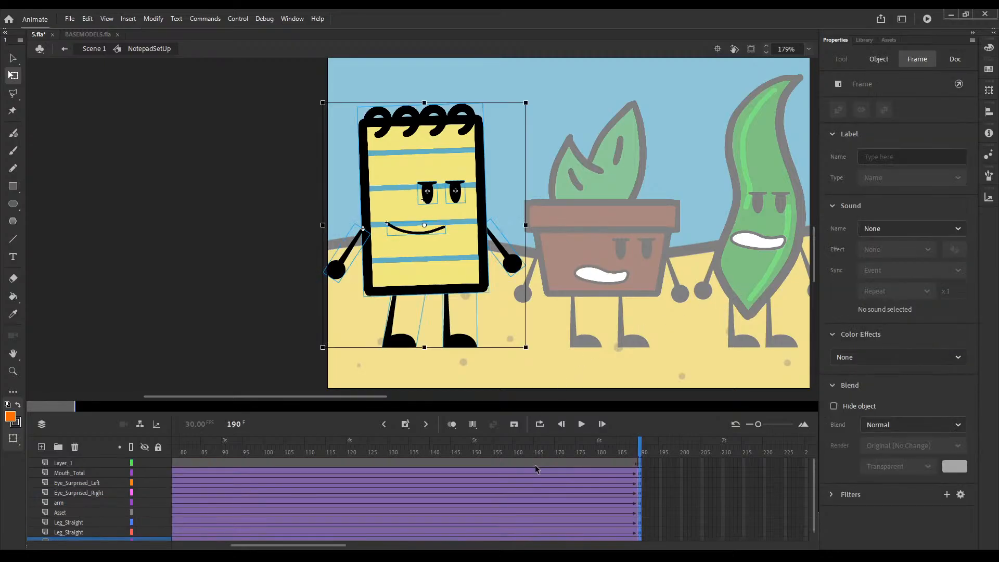
Step: Return to Scene 1 and move the playhead back to frame 1 to view the characters
double_click(564, 344)
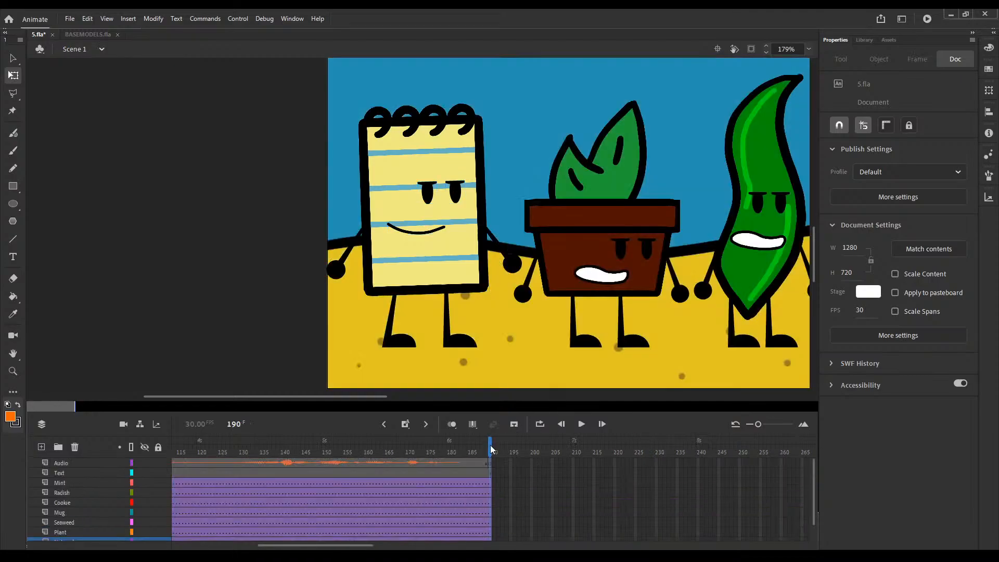
left_click_drag(490, 445, 102, 434)
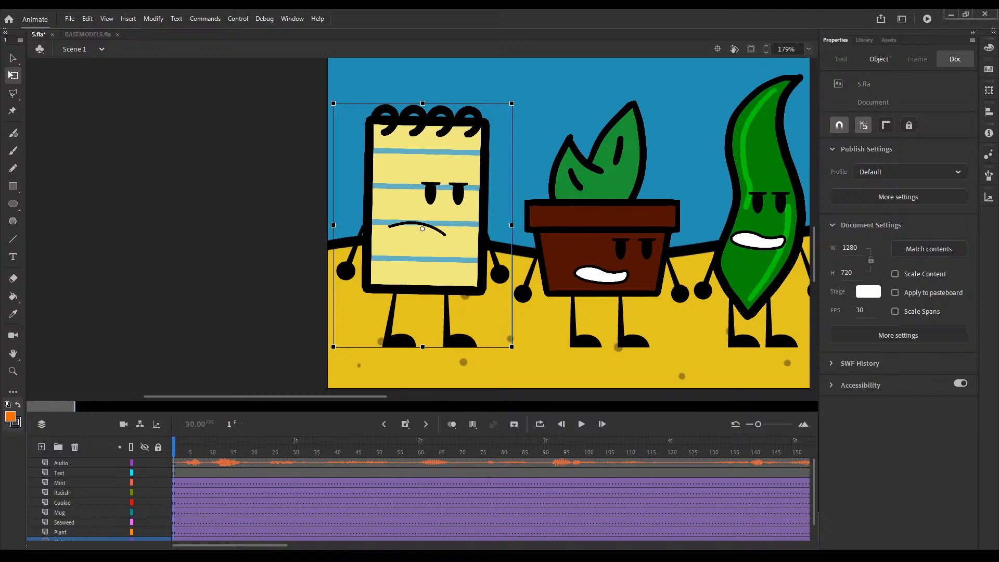
left_click_drag(611, 176, 366, 224)
scroll(438, 203, "down", 4)
scroll(438, 204, "up", 5)
scroll(438, 203, "down", 1)
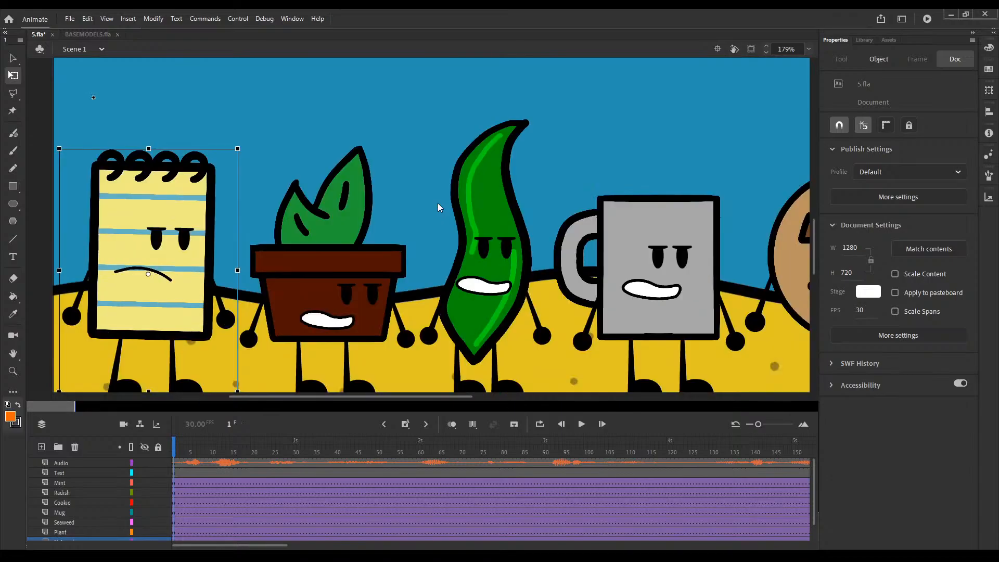
Step: Play the main scene's animation from frame 1 with the whole stage in view, then return to frame 1
left_click_drag(311, 310, 439, 275)
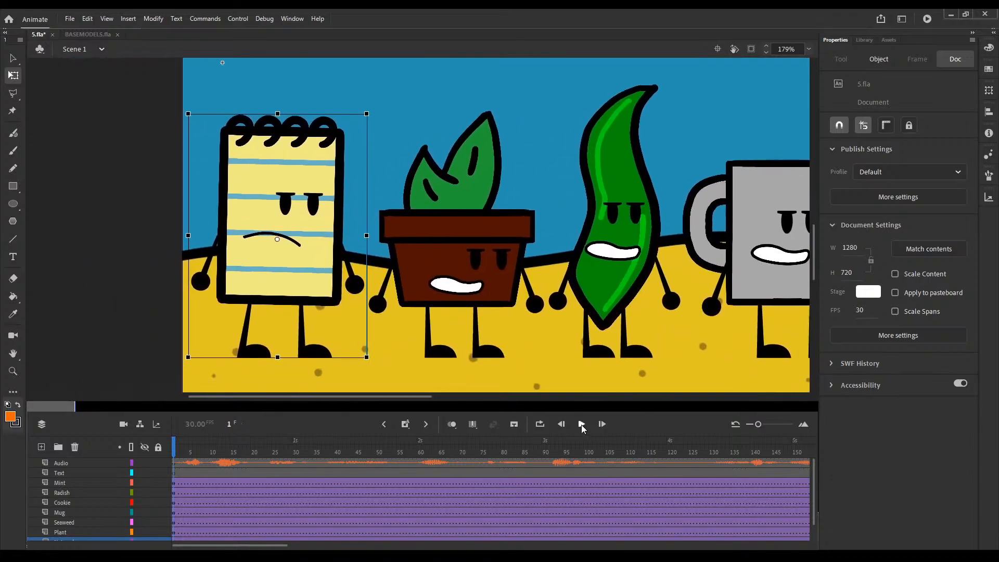
scroll(585, 248, "down", 4)
scroll(585, 250, "up", 2)
scroll(585, 250, "down", 3)
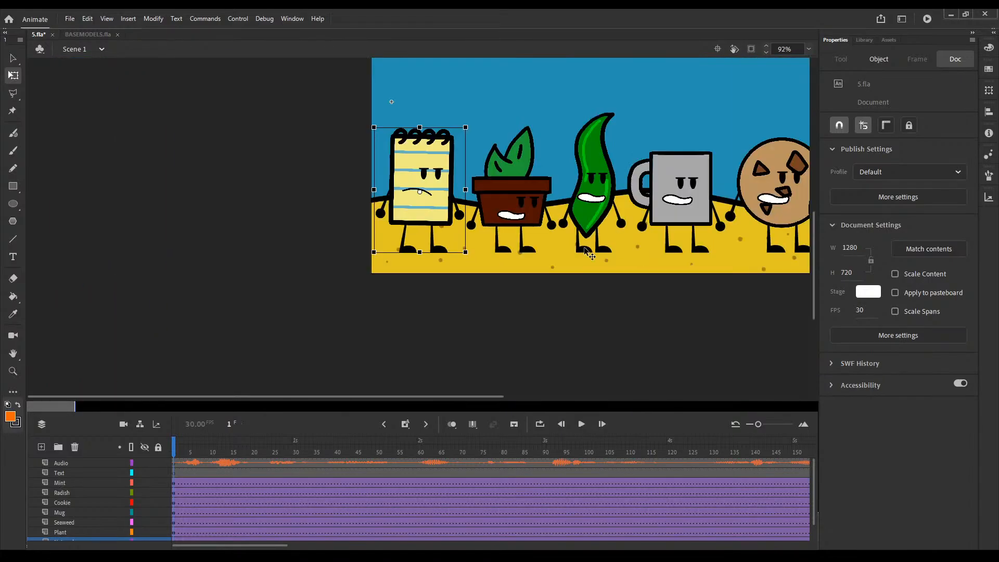
left_click_drag(633, 210, 390, 309)
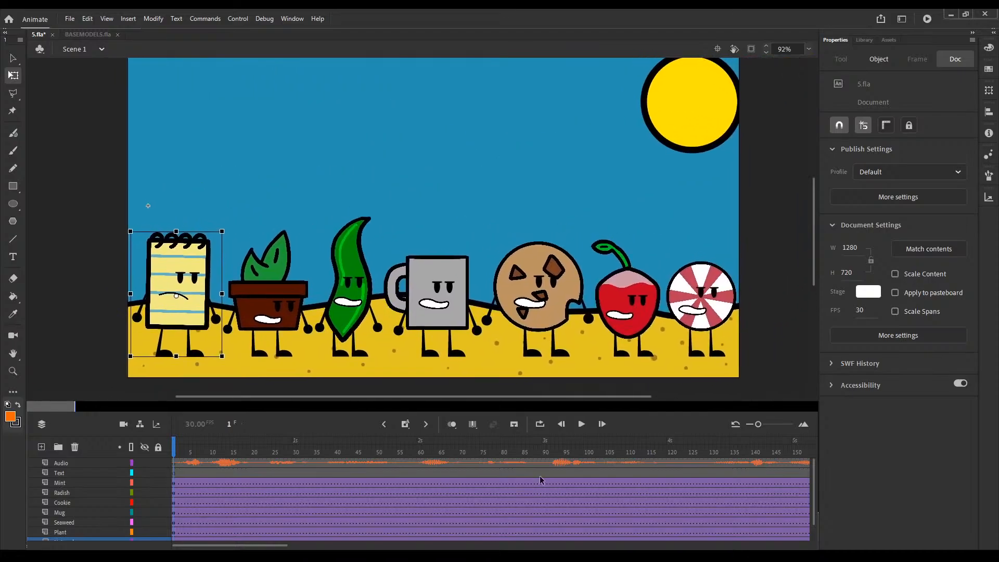
left_click(581, 424)
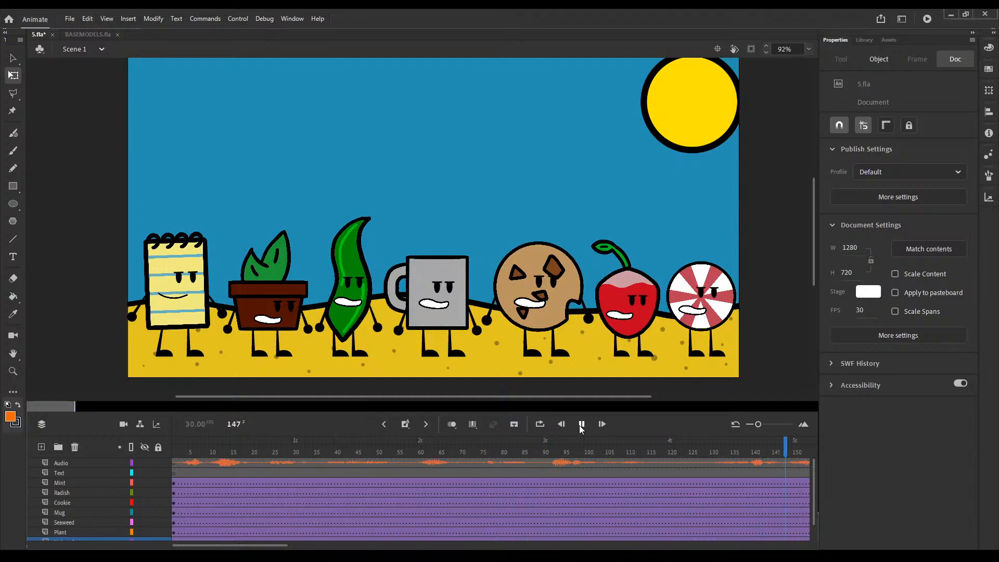
left_click(582, 425)
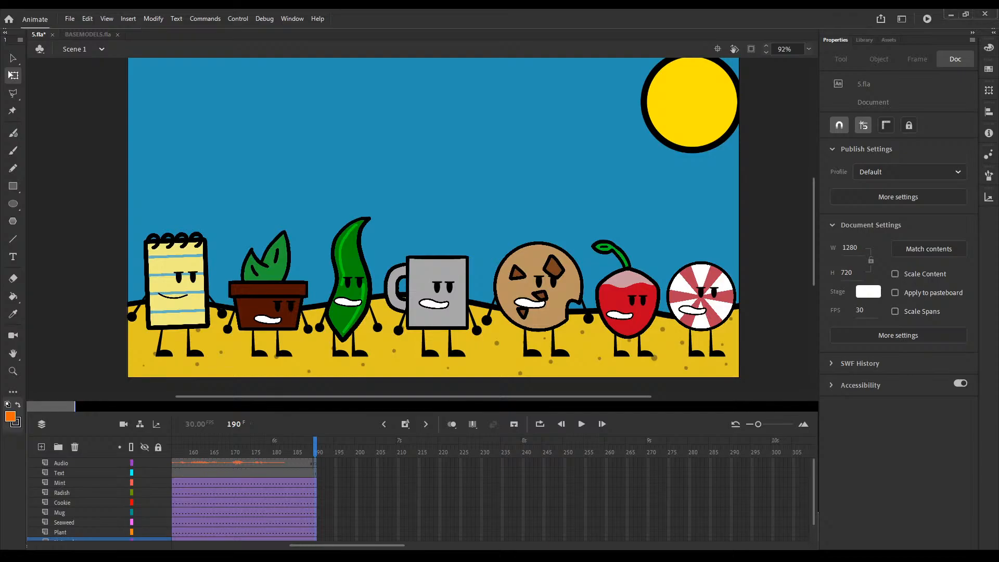
left_click_drag(306, 442, 174, 450)
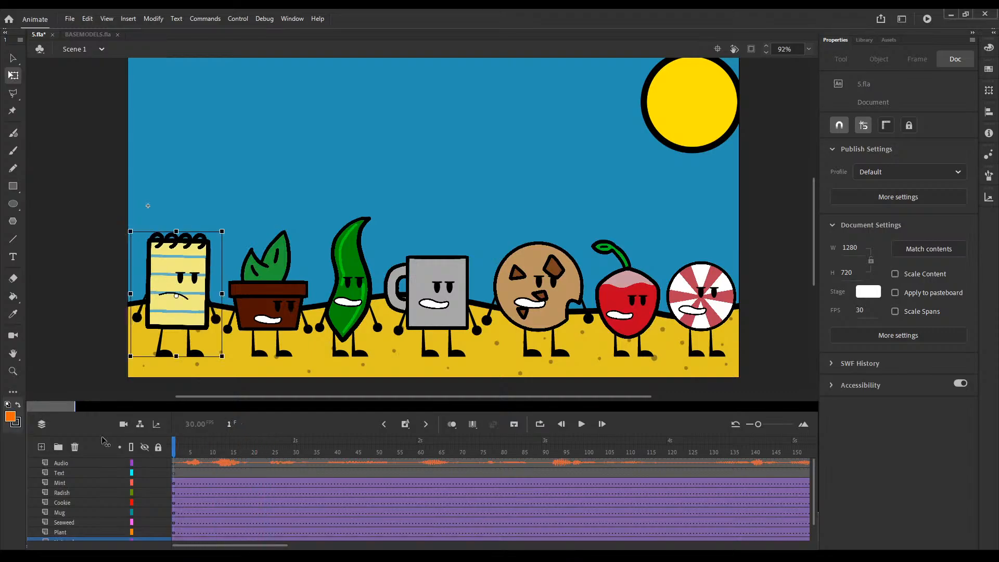
Step: Open the plant's symbol and extend its body-part layers to frame 30 with classic tweens
double_click(261, 310)
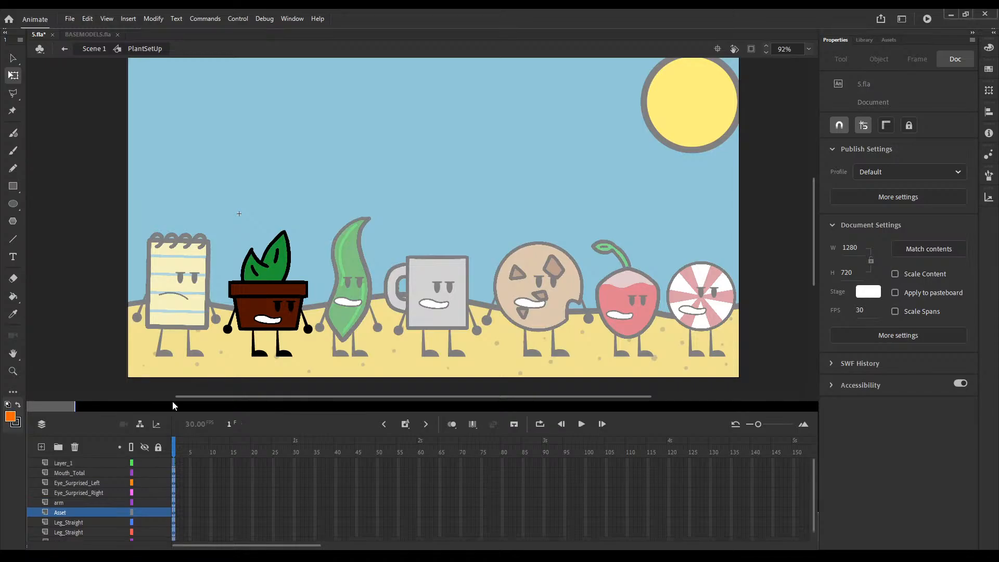
left_click(172, 472)
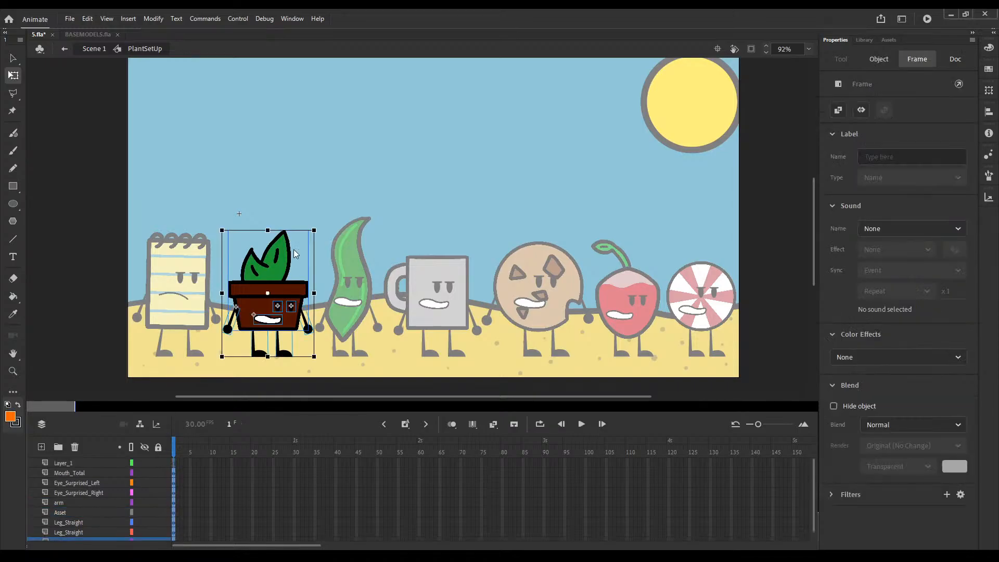
key("F3")
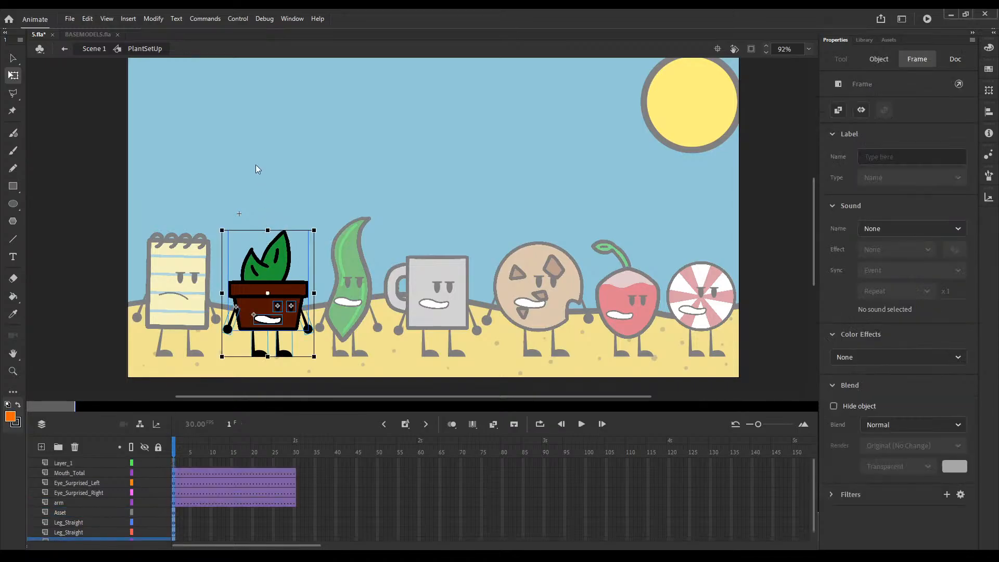
left_click(175, 452)
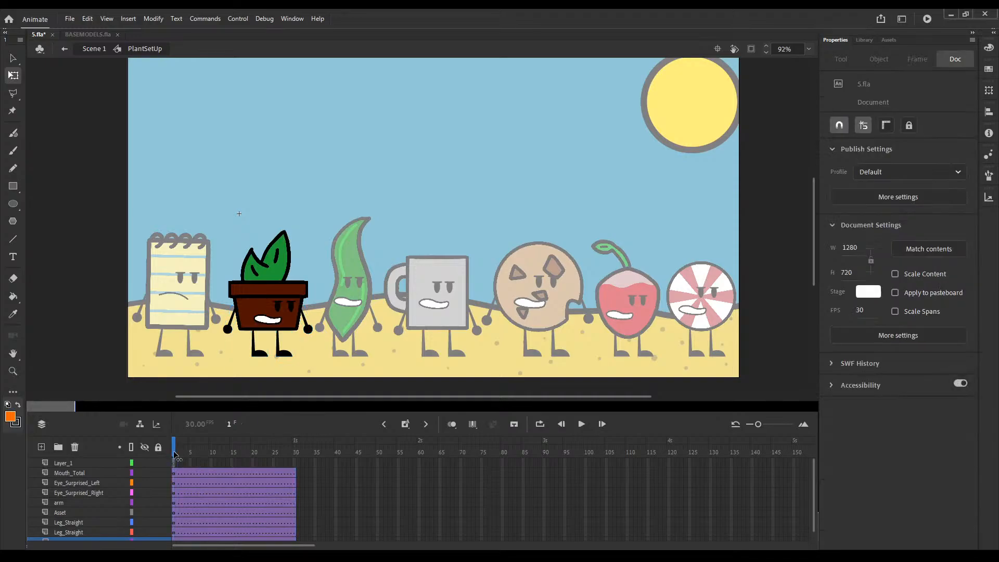
Step: Set the plant's mouth graphic at frame 1 to hold a single frame, using mouth frame 9
left_click(271, 320)
left_click(958, 304)
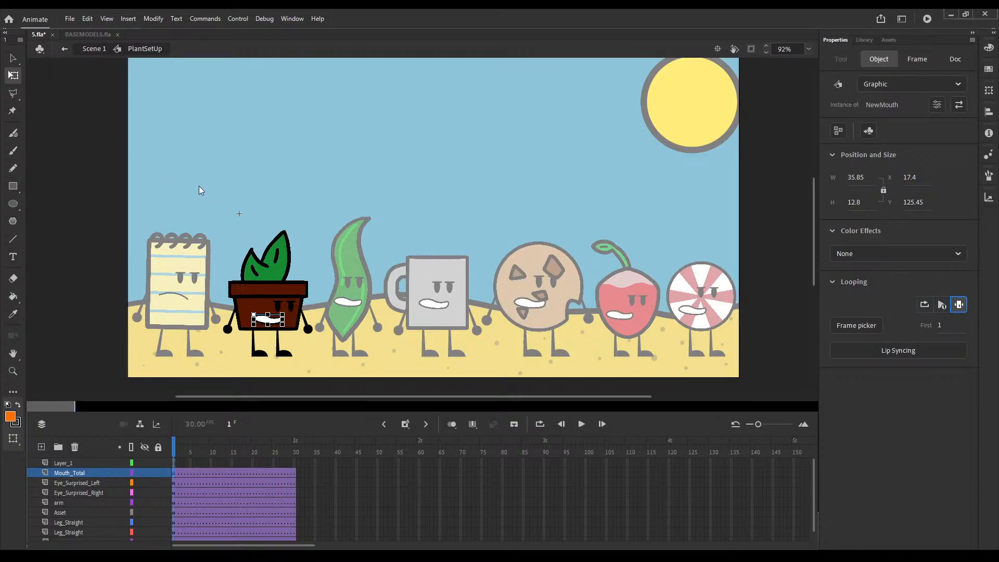
left_click(222, 191)
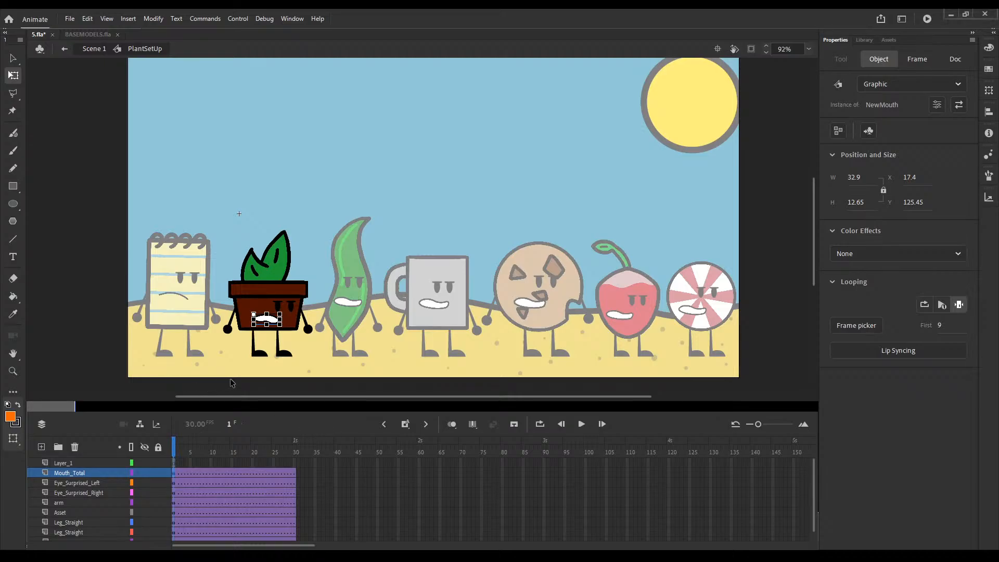
Step: Add keyframes at frames 25 and 30 on all of the plant's tweened layers
left_click_drag(263, 450, 273, 463)
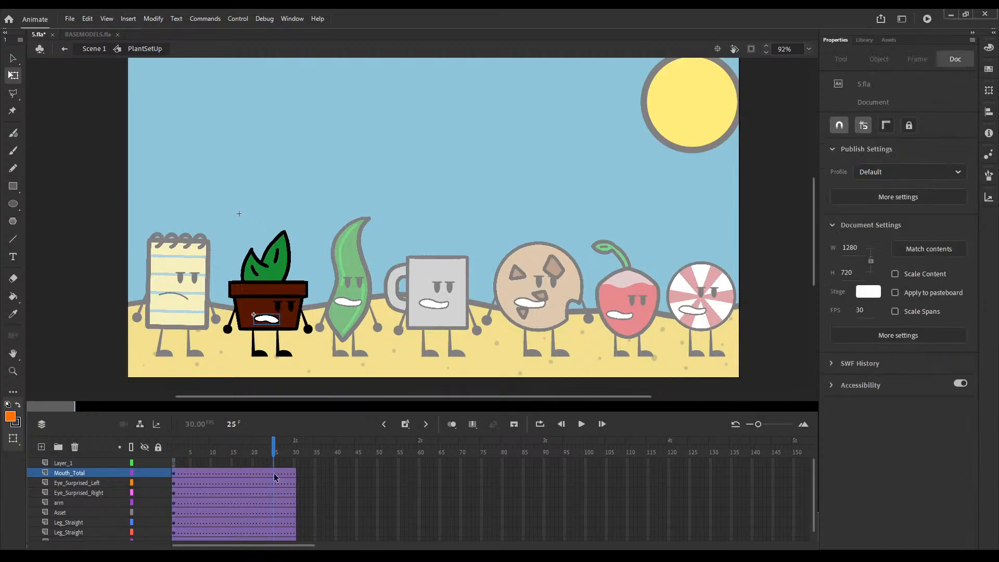
left_click(273, 537)
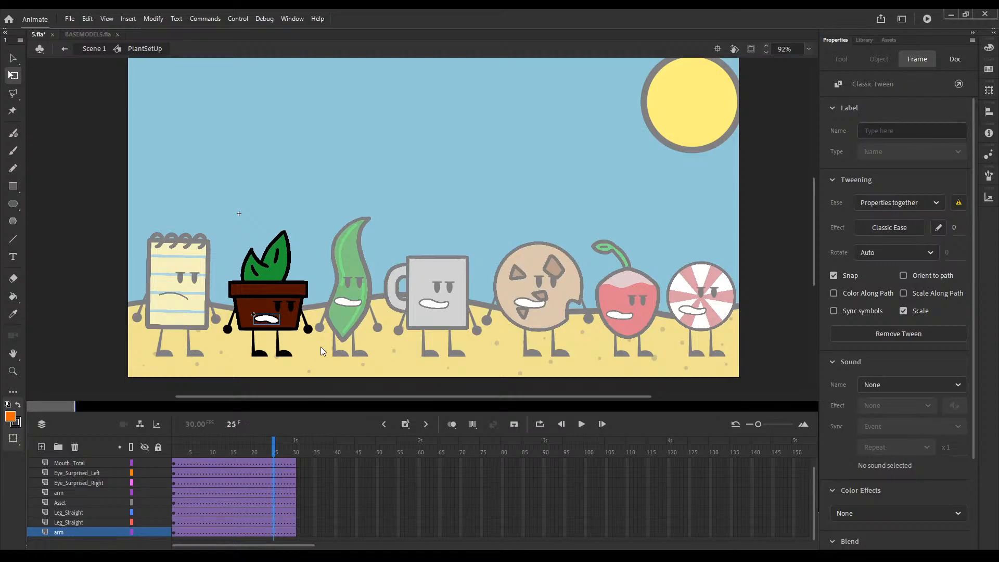
key("F6")
left_click_drag(296, 532, 295, 474)
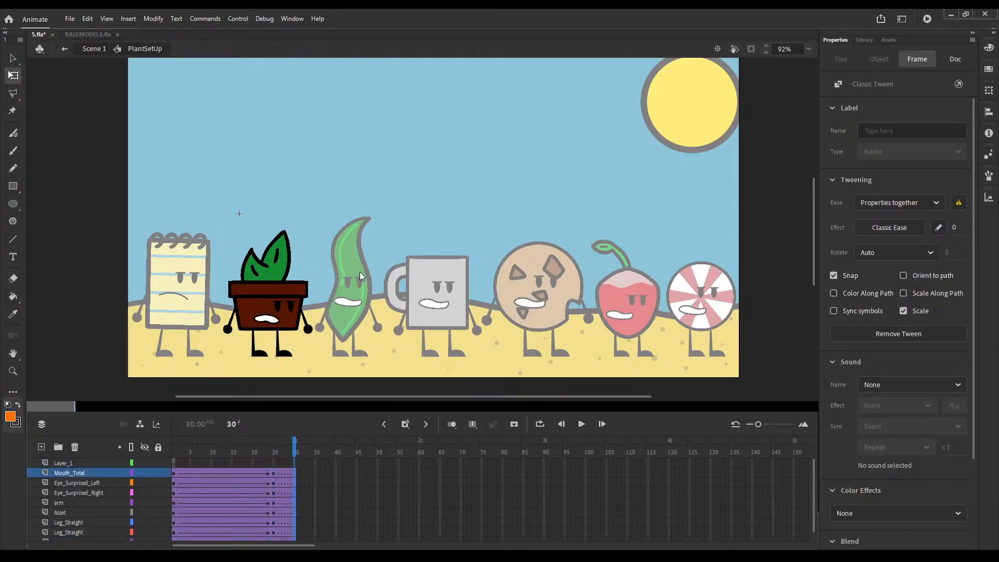
key("F6")
Step: Tilt the plant's body, face and arms slightly clockwise at frame 30, without the legs, and nudge them into place
left_click(329, 287)
left_click_drag(324, 272, 220, 318)
left_click_drag(314, 344, 297, 328)
key("Right")
key("Right")
key("Right")
key("Right")
key("Right")
key("Right")
key("Right")
key("Right")
key("Right")
key("Right")
key("Left")
key("Left")
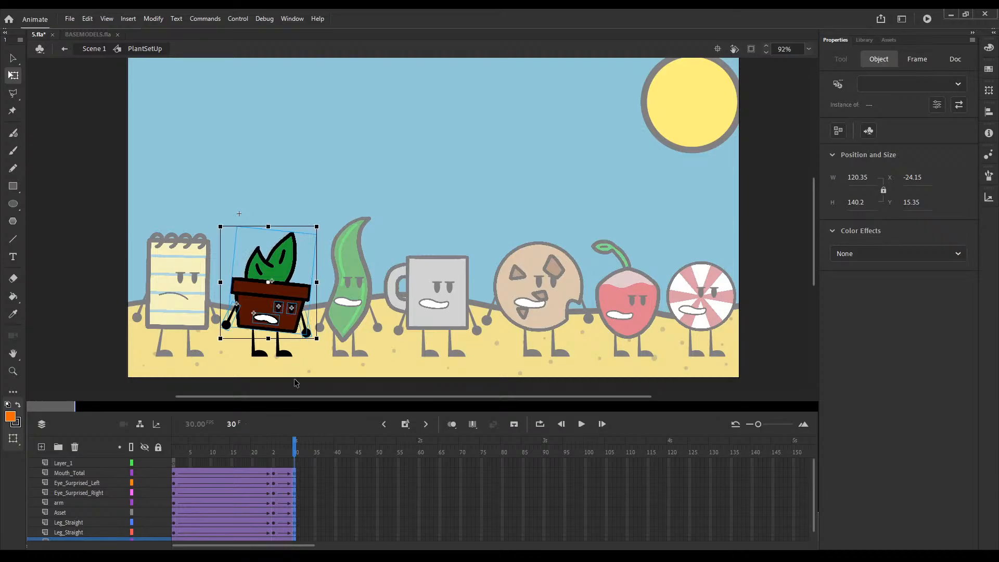
Step: Rotate both of the plant's arms inward, toward the pot, at frame 30
left_click(293, 380)
left_click(225, 324)
mouse_move(231, 336)
left_mouse_down()
mouse_move(259, 338)
mouse_move(246, 340)
left_mouse_up()
left_click(307, 332)
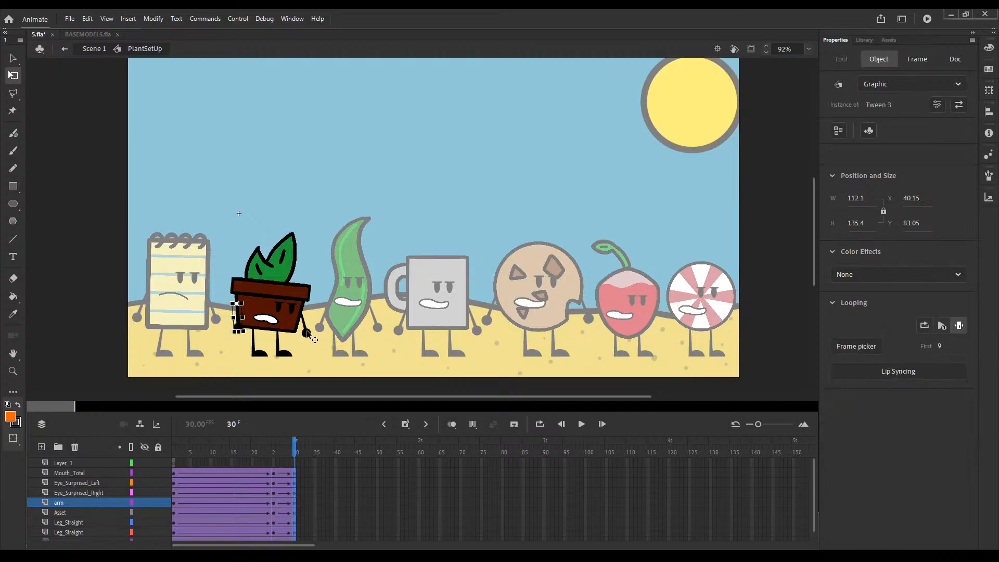
left_click(307, 334)
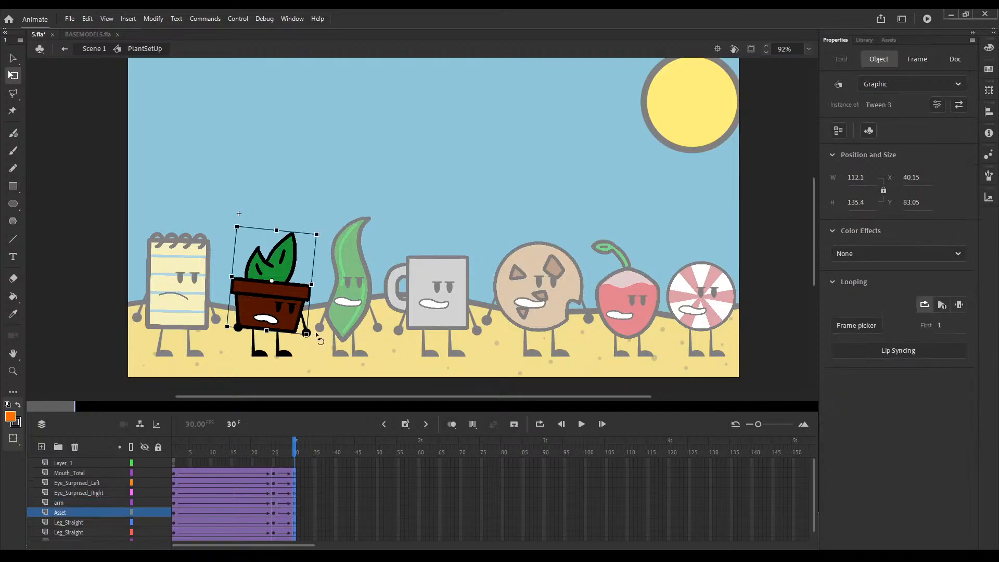
left_click(318, 337)
left_click(316, 339)
left_click_drag(317, 341, 313, 351)
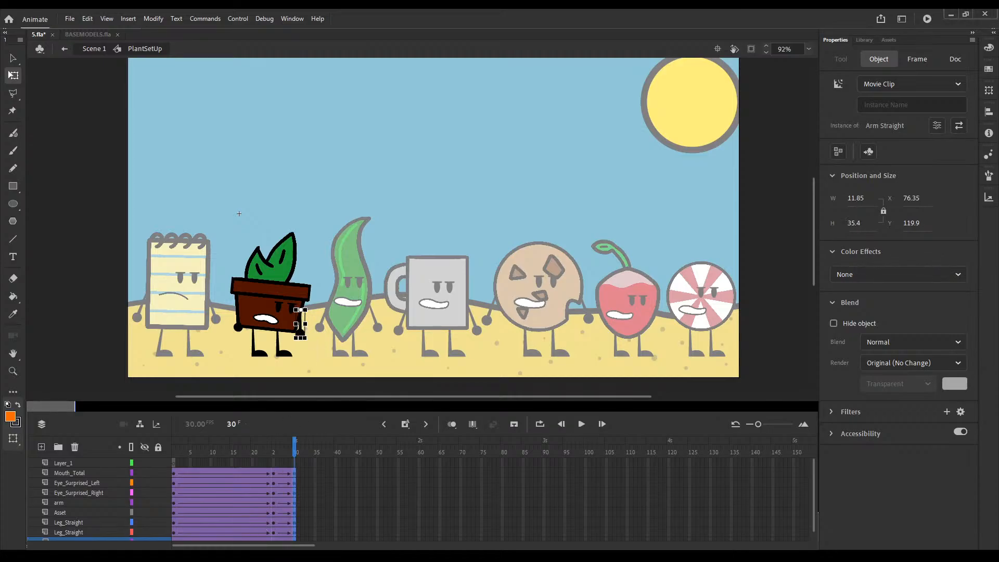
Step: Swap both of the plant's eyes for the Eye Blink symbol at frame 30
left_click(278, 308)
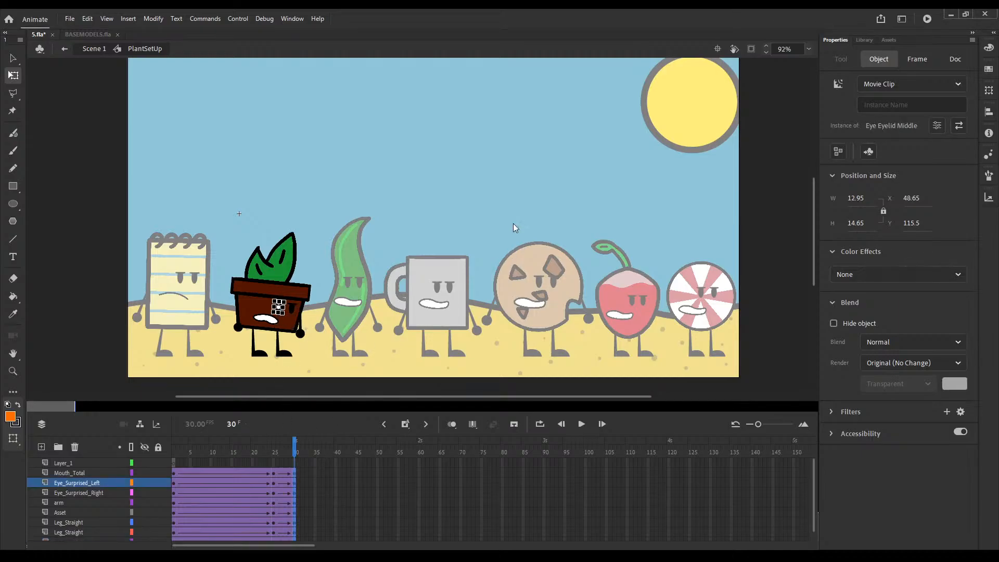
left_click(295, 308)
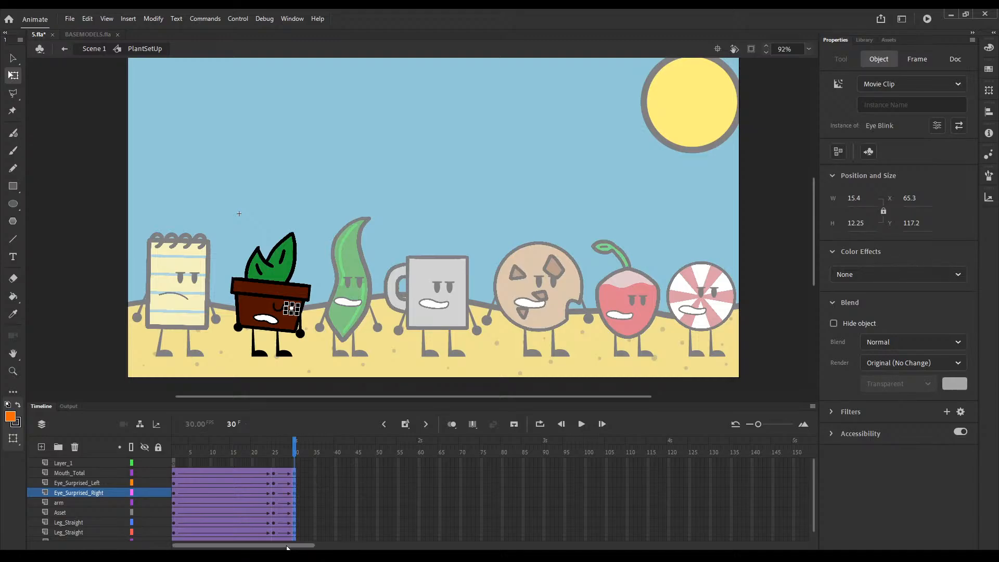
Step: Extend all of the plant's tweened layers to frame 190 with keyframes at that frame
scroll(406, 530, "right", 5)
left_click_drag(444, 460, 444, 532)
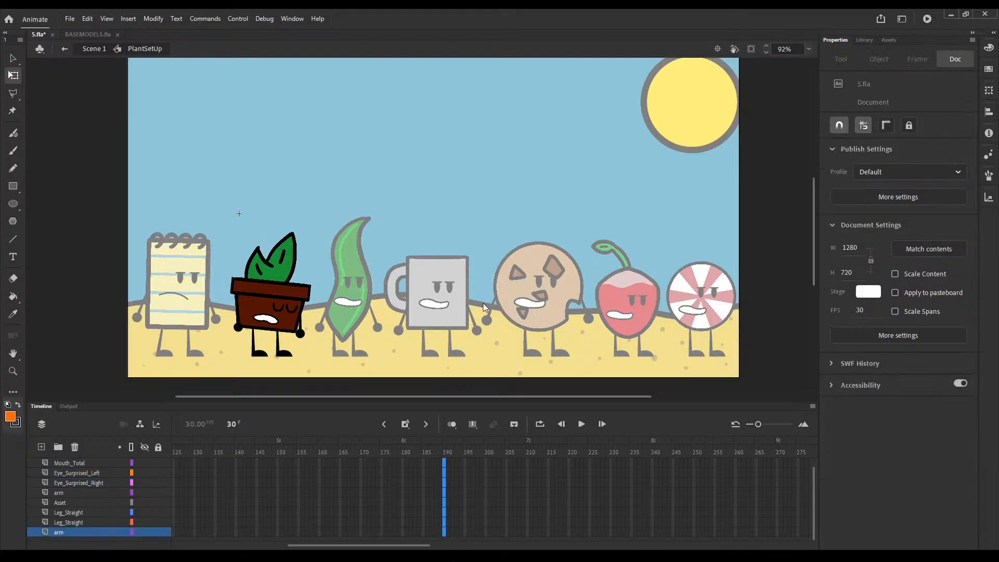
key("F6")
scroll(447, 471, "up", 1)
Step: Scrub to the plant's pose at frame 30, inspect its leg there, and return the playhead to frame 1
left_click_drag(446, 454, 291, 458)
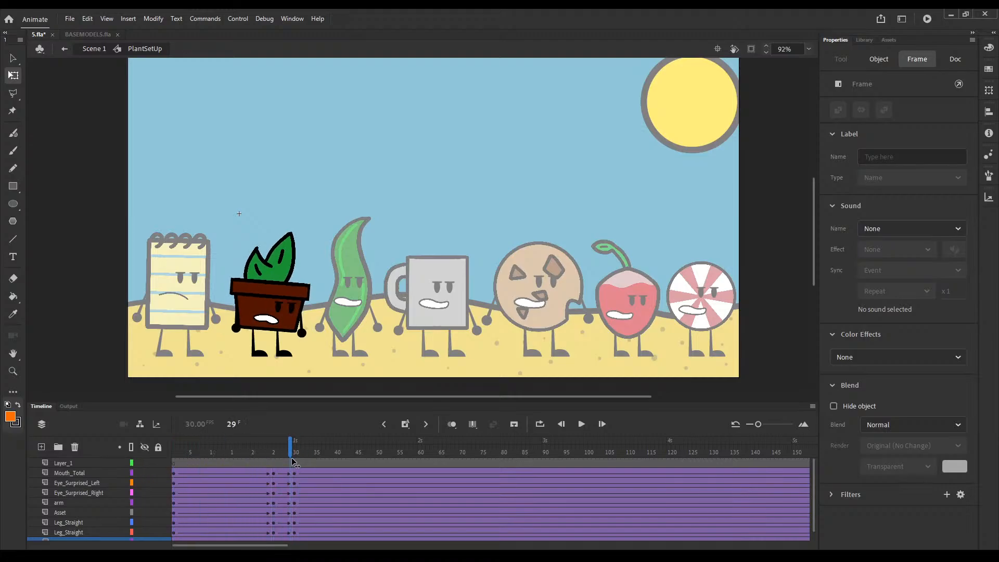
left_click(277, 379)
left_click(262, 355)
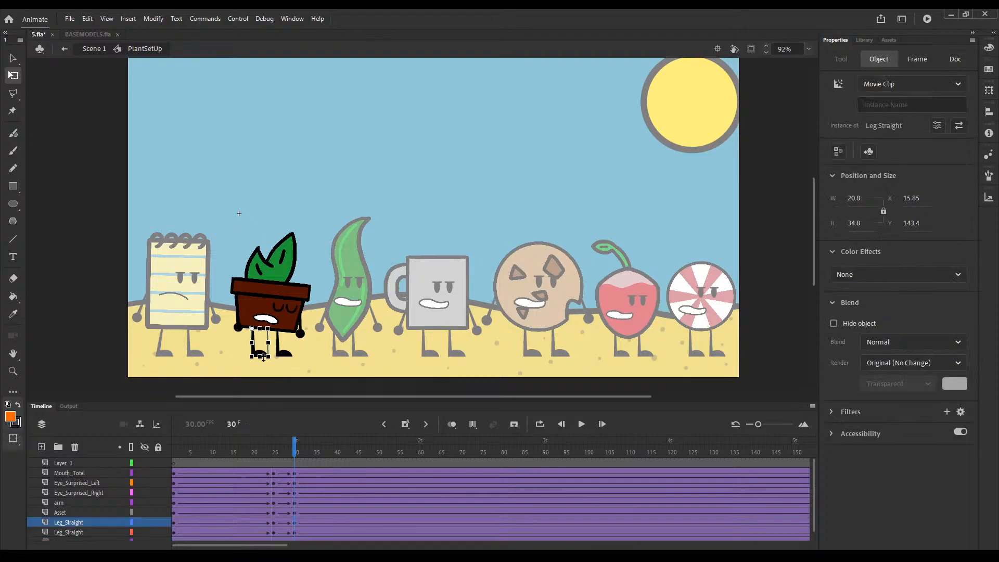
left_click_drag(260, 356, 261, 356)
left_click_drag(296, 453, 69, 467)
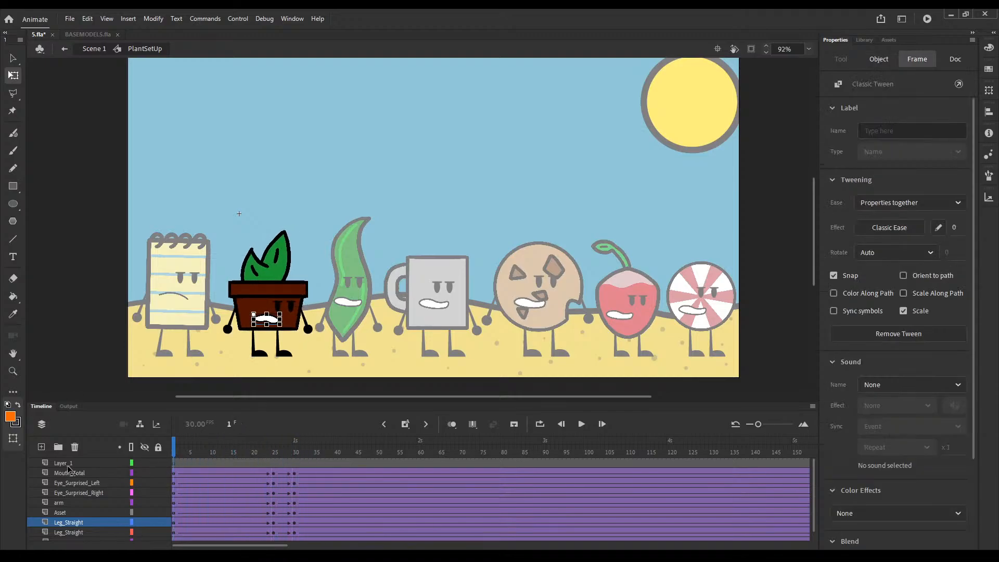
Step: Leave the plant's symbol, open the seaweed's, and extend its body-part layers to frame 30 with classic tweens
double_click(351, 366)
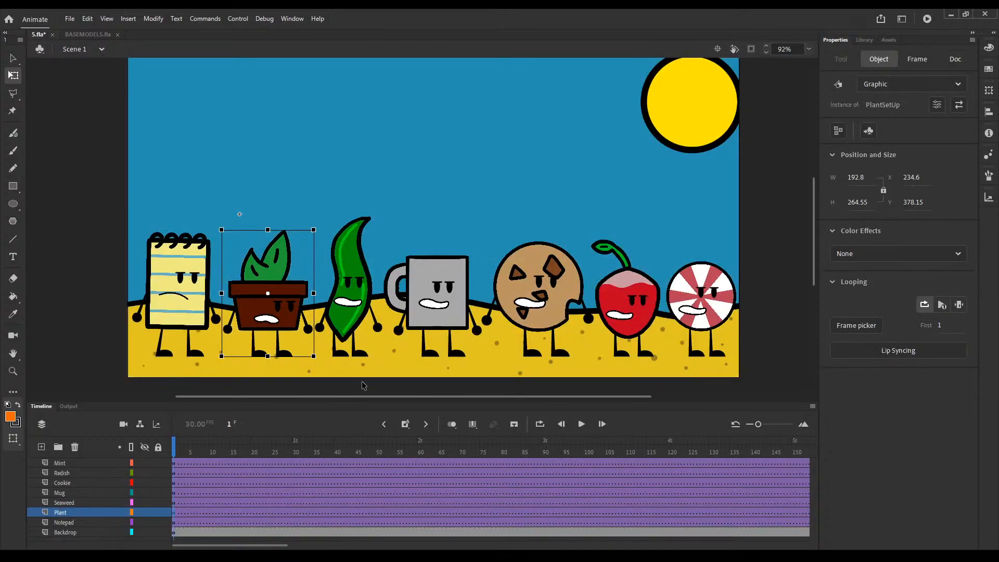
double_click(352, 329)
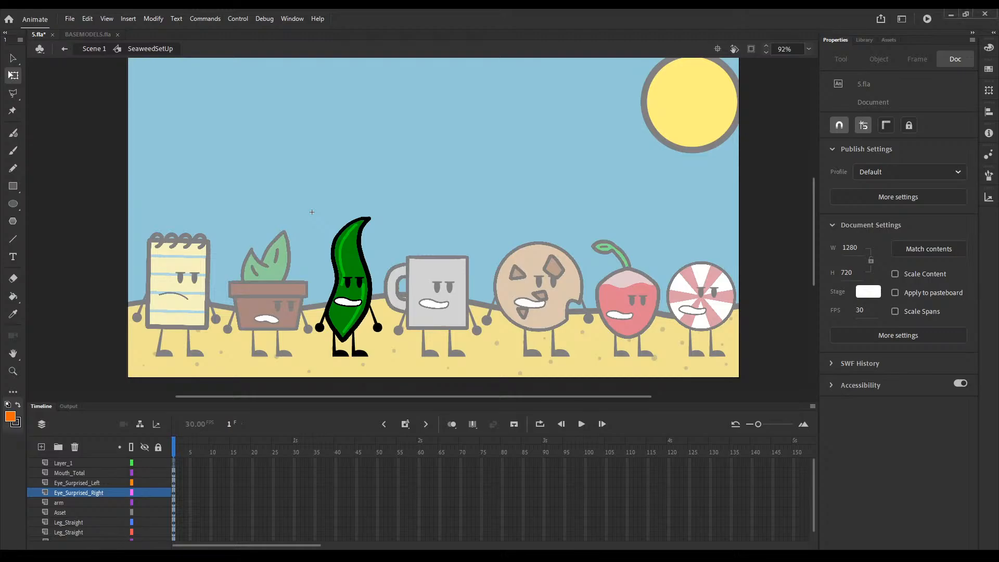
left_click_drag(173, 478, 174, 533)
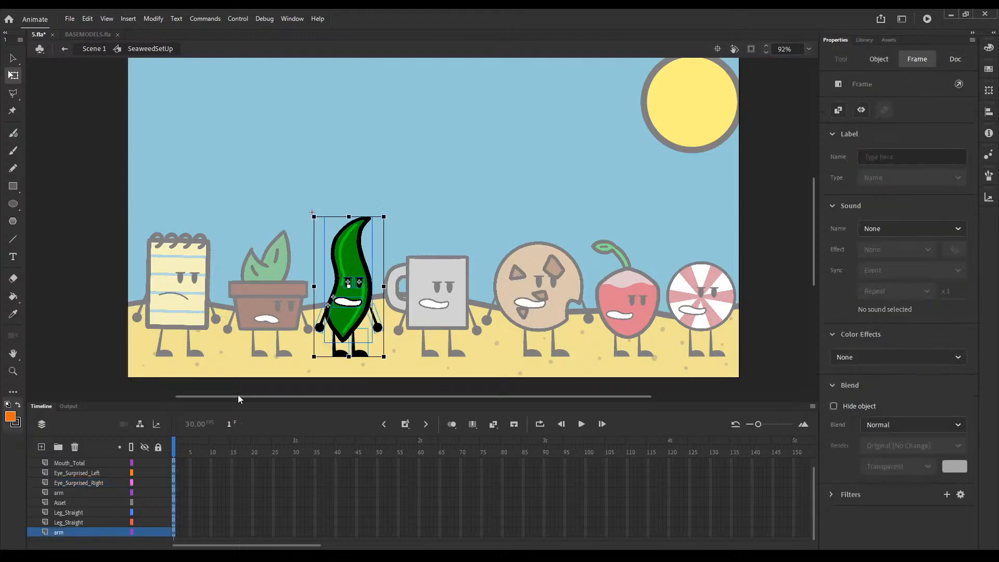
key("F4")
scroll(292, 468, "up", 1)
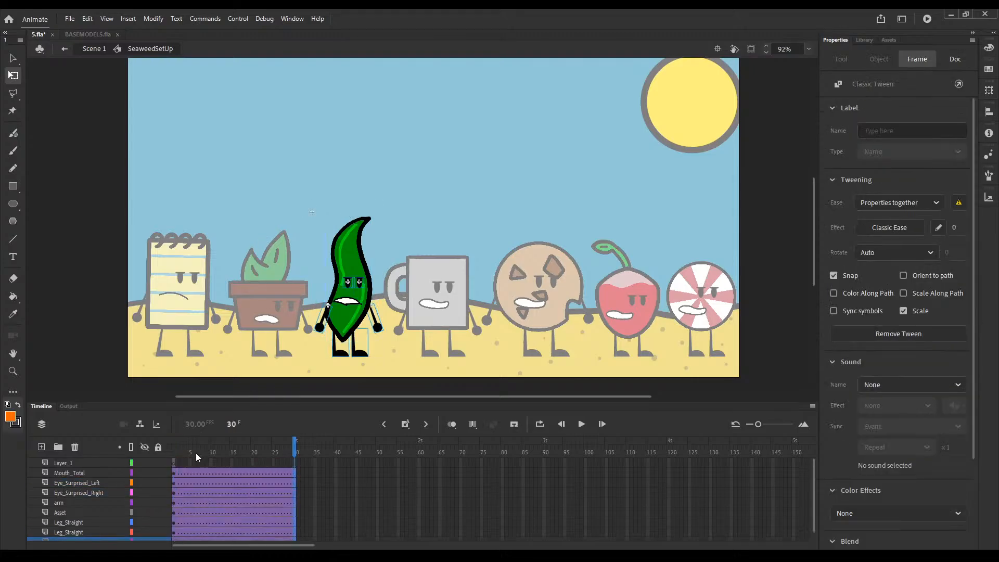
Step: Return to Scene 1, scrub past frame 30 to check the characters' timing, and go back to frame 1
double_click(329, 386)
scroll(305, 457, "up", 2)
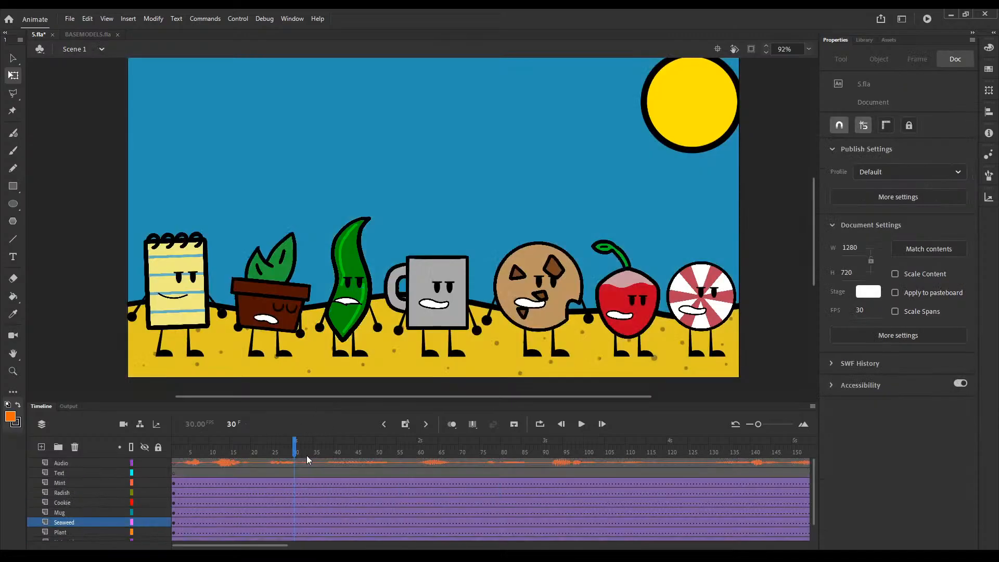
left_click_drag(295, 450, 327, 451)
key("ctrl+z")
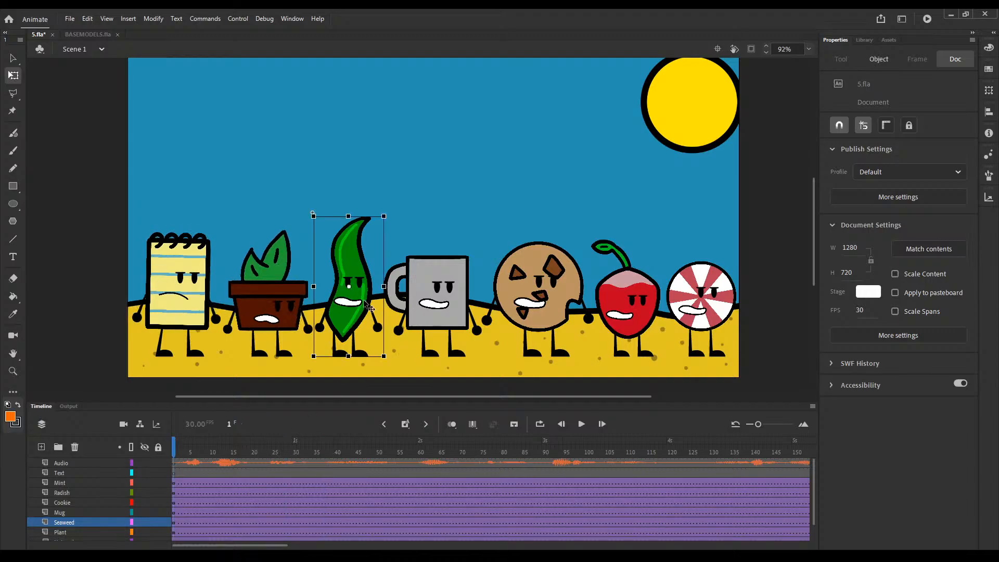
Step: Reopen the seaweed's symbol and set its mouth graphic to hold a single frame, mouth frame 1
double_click(370, 308)
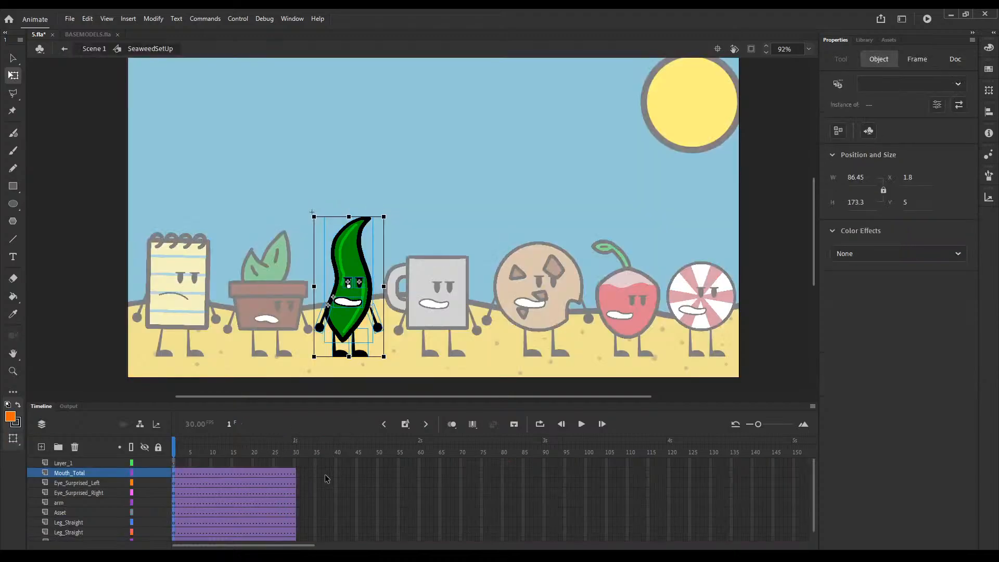
left_click(425, 351)
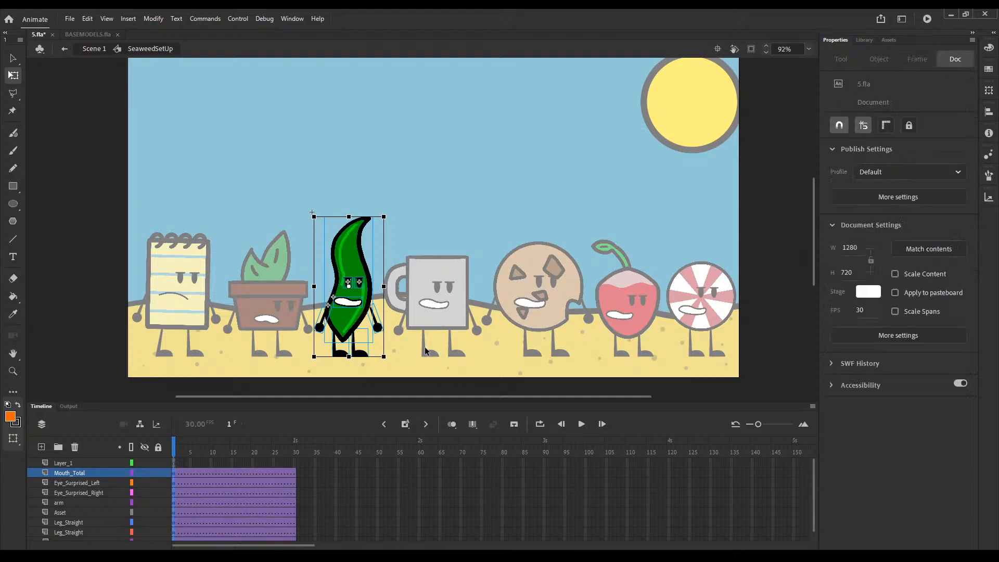
left_click(347, 302)
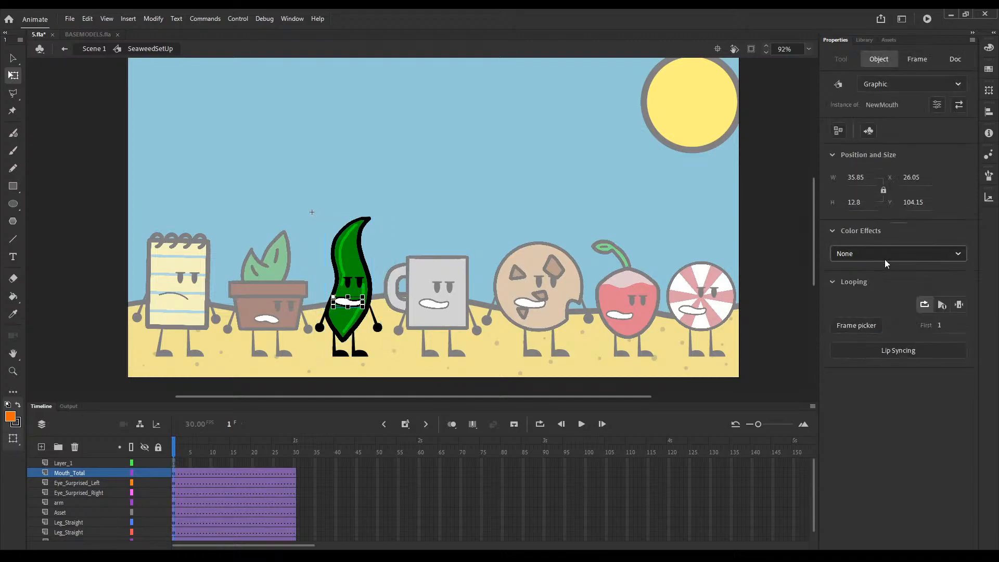
left_click(959, 305)
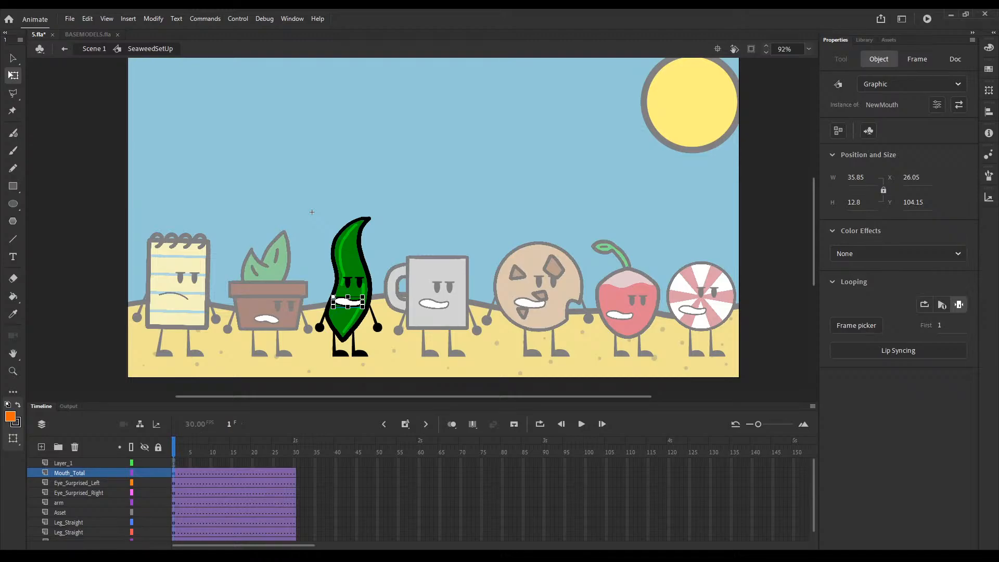
Step: Scrub the seaweed's timeline up to frame 30 to check its mouth and pose, and return to frame 1
key("alt+Tab")
left_click(286, 446)
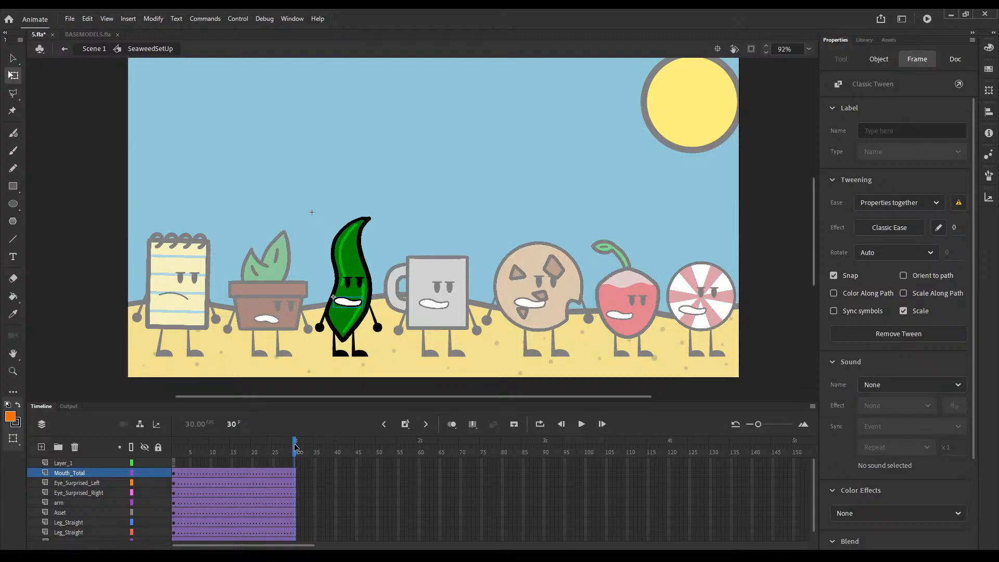
left_click(317, 470)
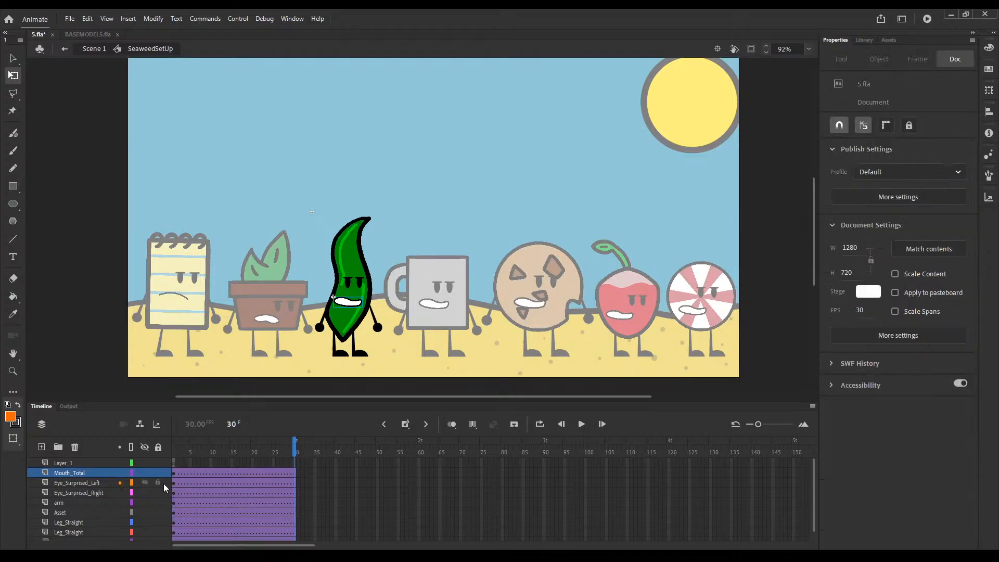
left_click(175, 444)
mouse_move(175, 444)
left_mouse_down()
mouse_move(208, 445)
mouse_move(174, 444)
left_mouse_up()
left_click(344, 307)
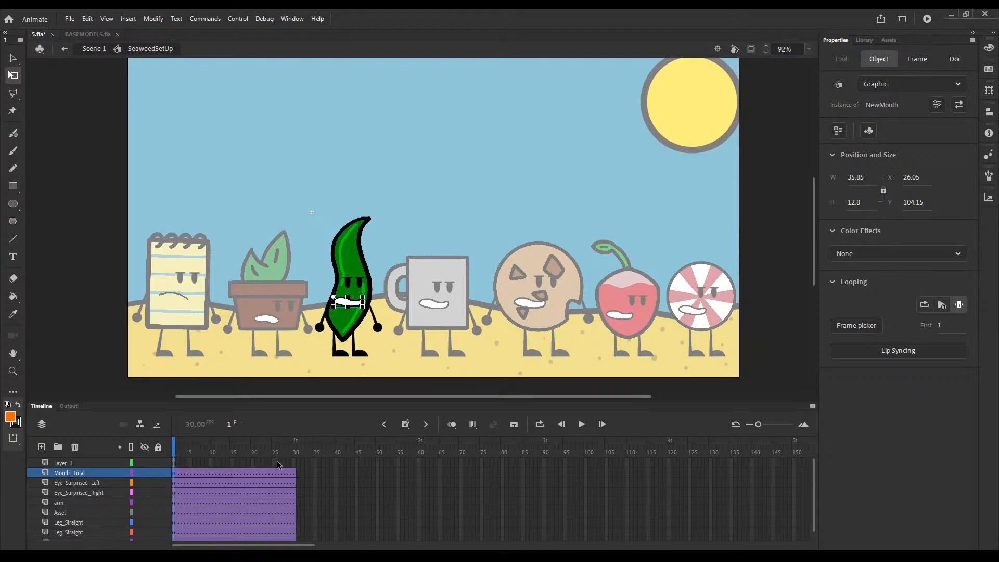
left_click_drag(232, 442, 269, 444)
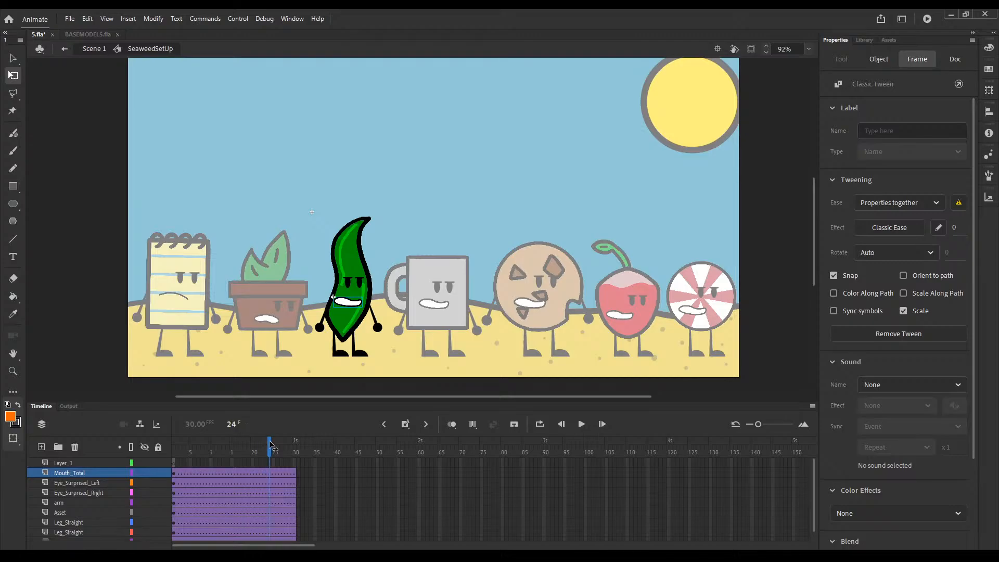
left_click_drag(271, 445, 142, 445)
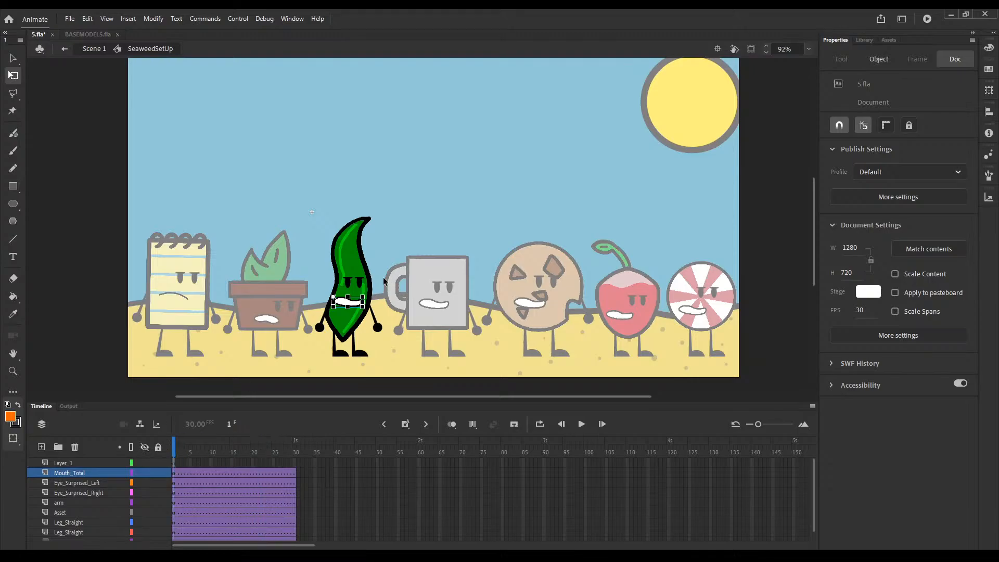
Step: At frame 1, tilt the seaweed's upper body counterclockwise and swing its left-side arm slightly outward
left_click_drag(389, 276, 313, 327)
left_click_drag(390, 351, 353, 325)
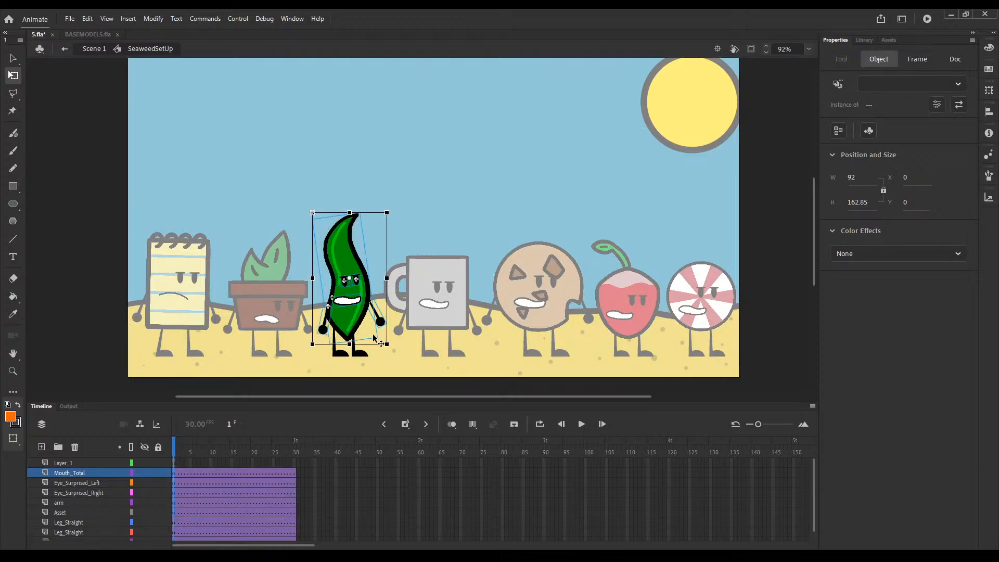
left_click(359, 388)
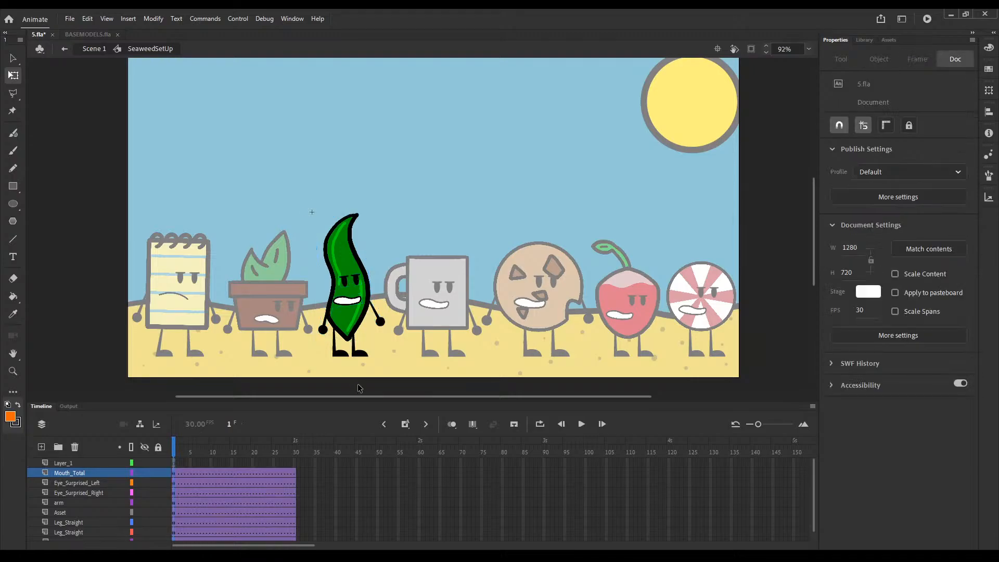
left_click(326, 331)
left_click_drag(328, 339, 323, 342)
Step: Change the seaweed's mouth graphic from the toothy grimace to a closed smile
left_click(348, 300)
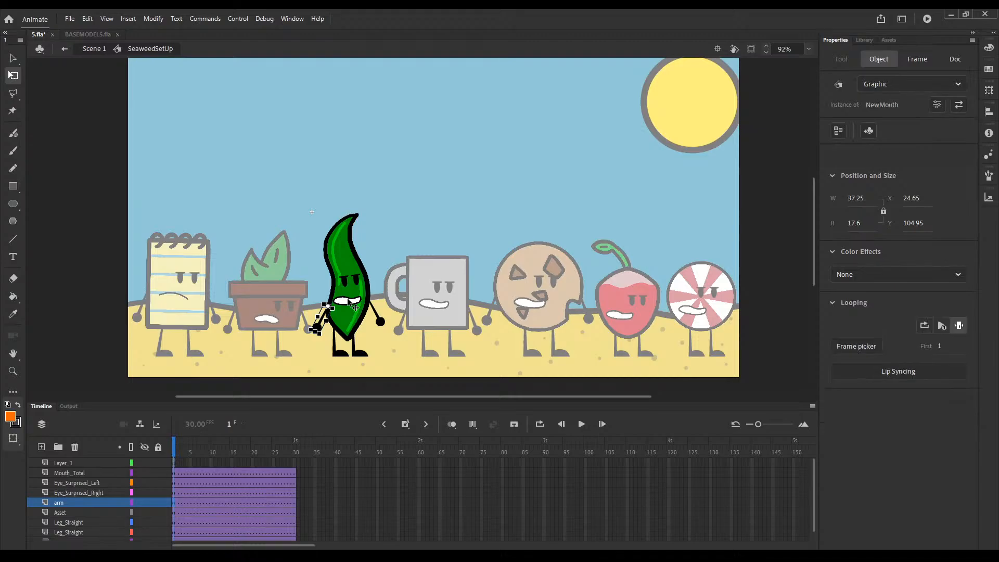
left_click(42, 64)
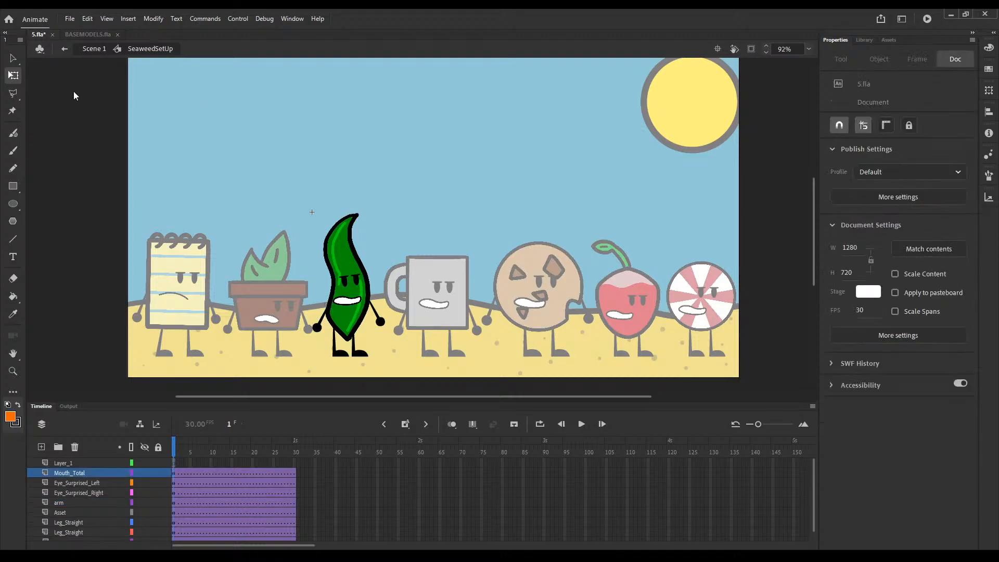
left_click(347, 304)
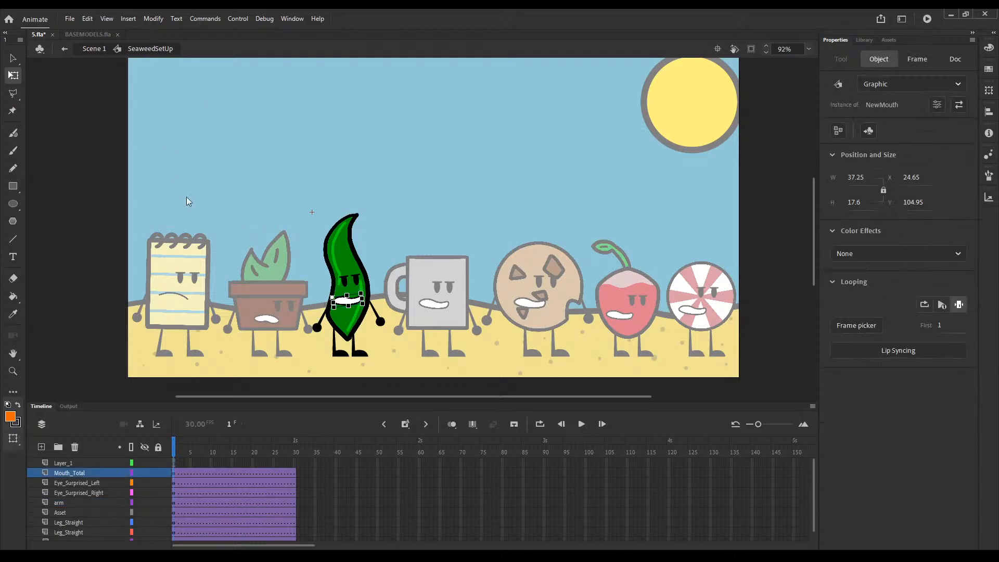
left_click(182, 173)
Step: Insert keyframes at frames 37 and 42 on all of the seaweed's body-part layers
left_click_drag(322, 472, 323, 533)
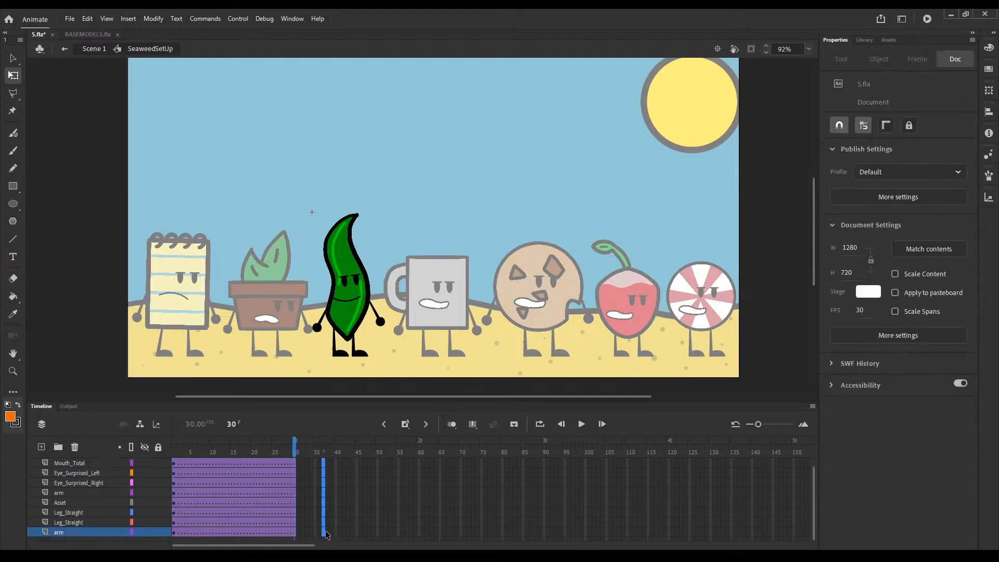
key("F6")
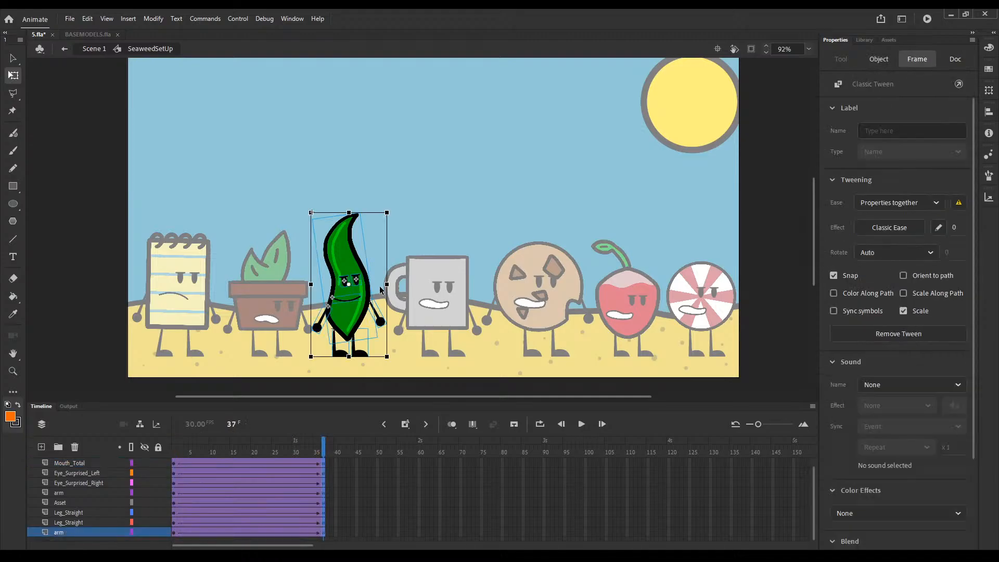
left_click(348, 532)
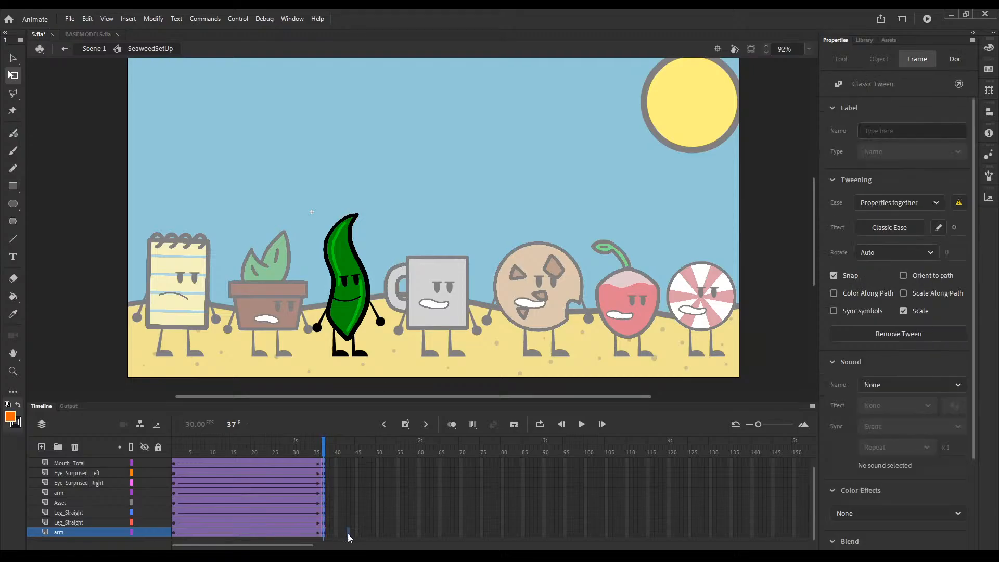
left_click_drag(345, 531, 346, 476)
key("F6")
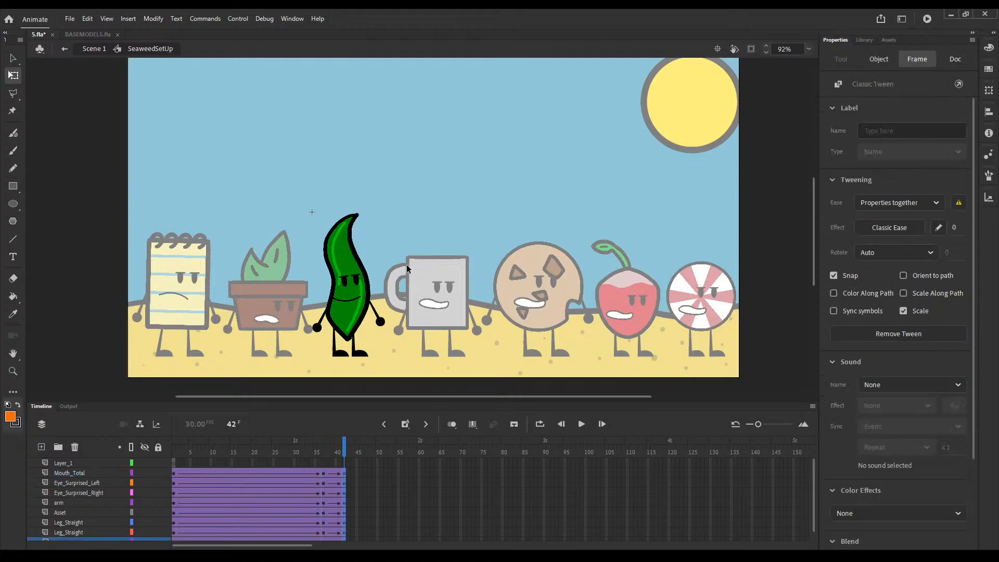
Step: At frame 42, rotate the seaweed's upper body clockwise so that it leans toward the mug
left_click_drag(415, 255, 305, 327)
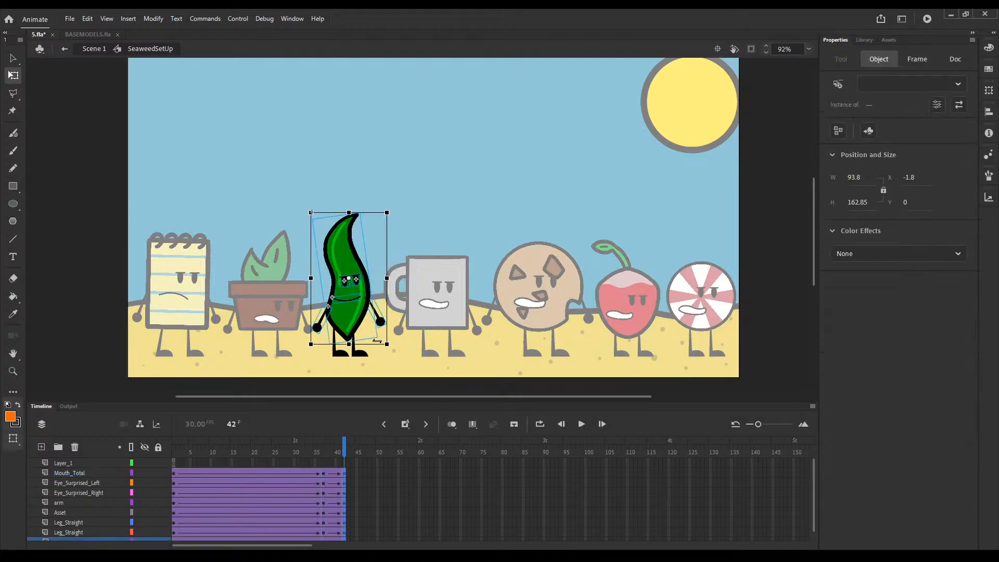
left_click_drag(389, 354, 378, 358)
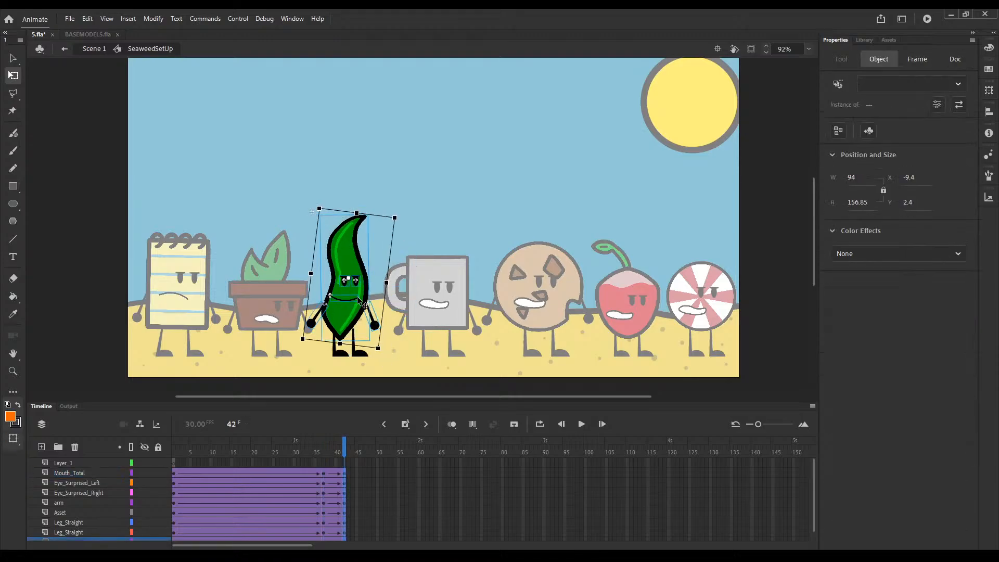
left_click_drag(356, 301, 359, 315)
key("ctrl+z")
left_click(370, 366)
Step: Swap the seaweed's right-side arm for Arm Bent at frame 42, and adjust the opposite arm and leg to the leaning pose
left_click(381, 327)
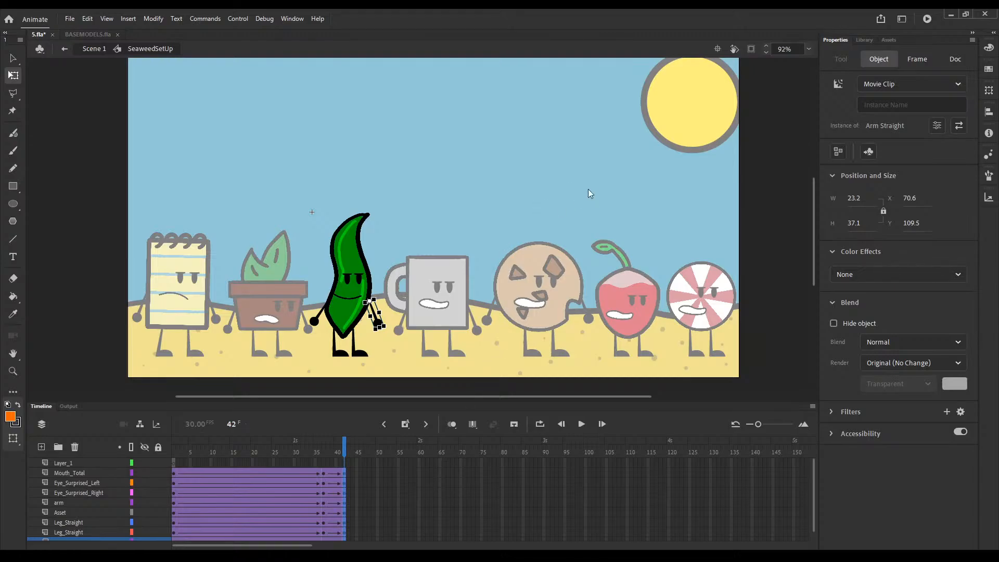
mouse_move(388, 328)
left_mouse_down()
mouse_move(407, 281)
mouse_move(397, 319)
left_mouse_up()
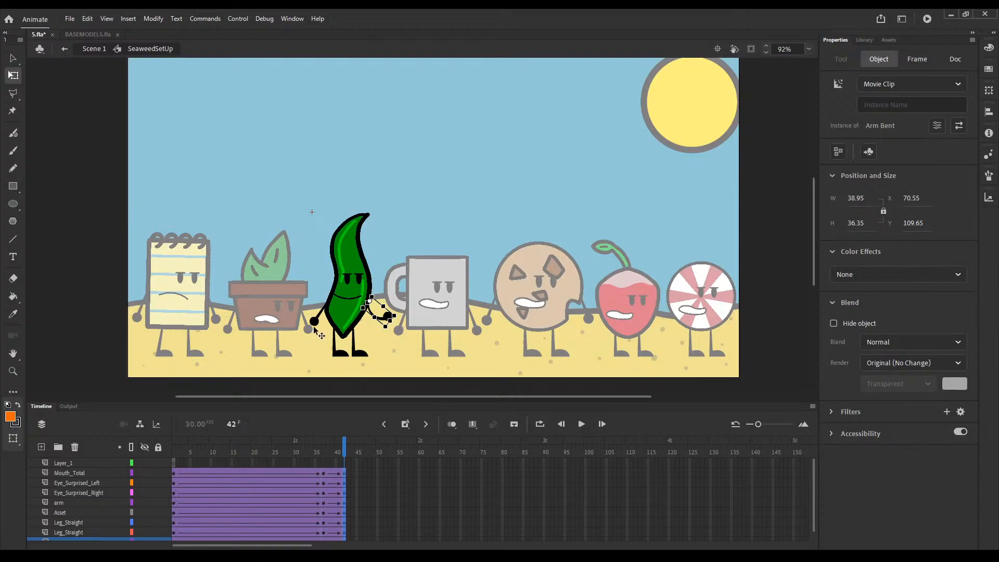
left_click(313, 322)
left_click_drag(321, 337, 333, 358)
left_click(340, 354)
Step: Swap the seaweed's half-lidded eyes at frame 42 for open eyes with an angled brow
left_click(350, 281)
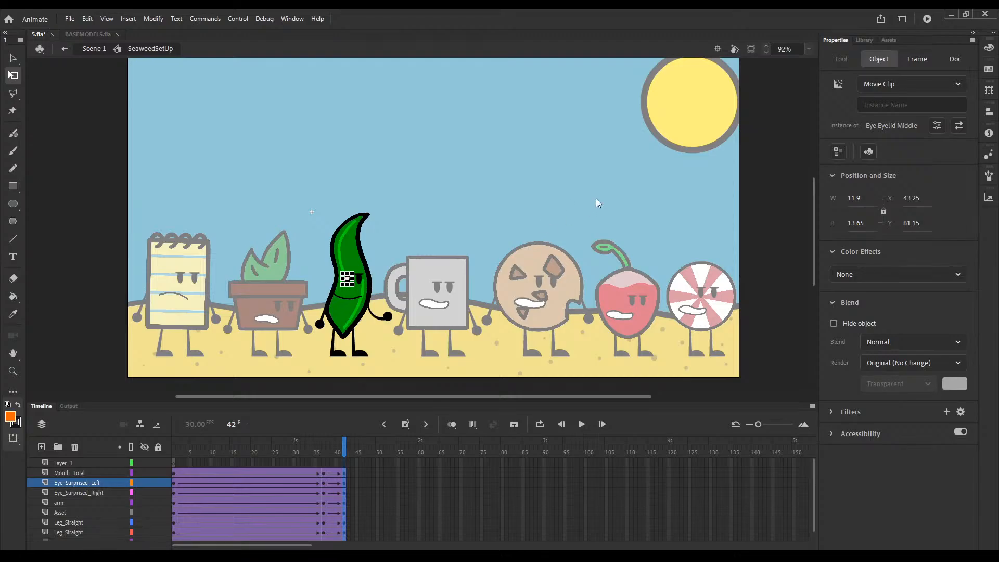
left_click(352, 276)
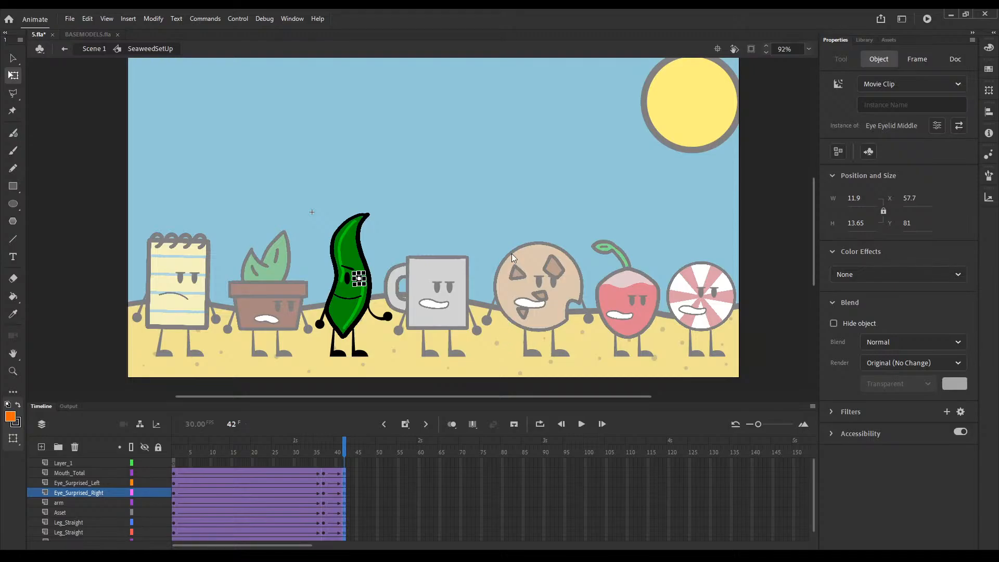
left_click(287, 542)
Step: Key both of the seaweed's eye layers at frame 40 for the expression change, and return to frame 42
left_click(339, 456)
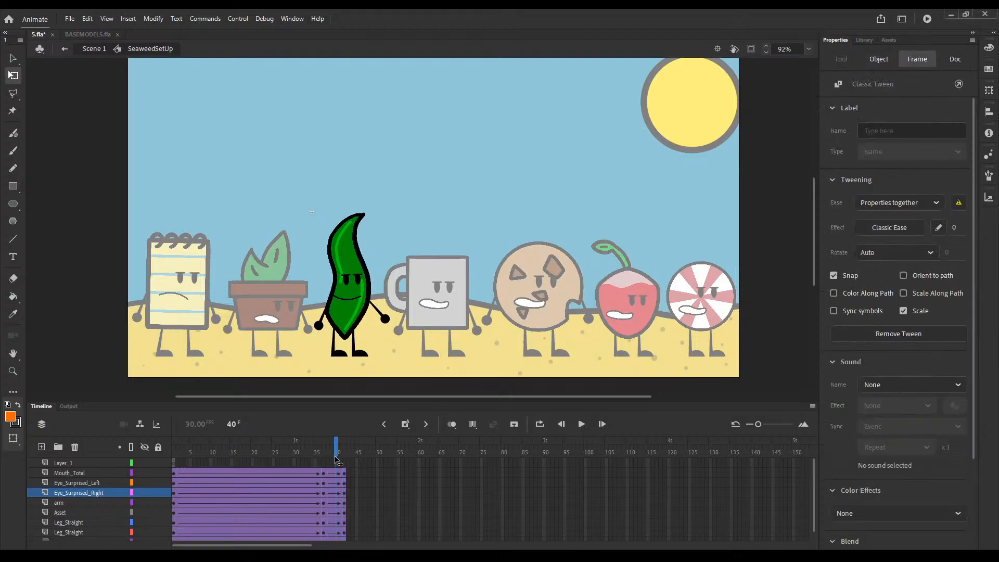
left_click(337, 492)
left_click(337, 479)
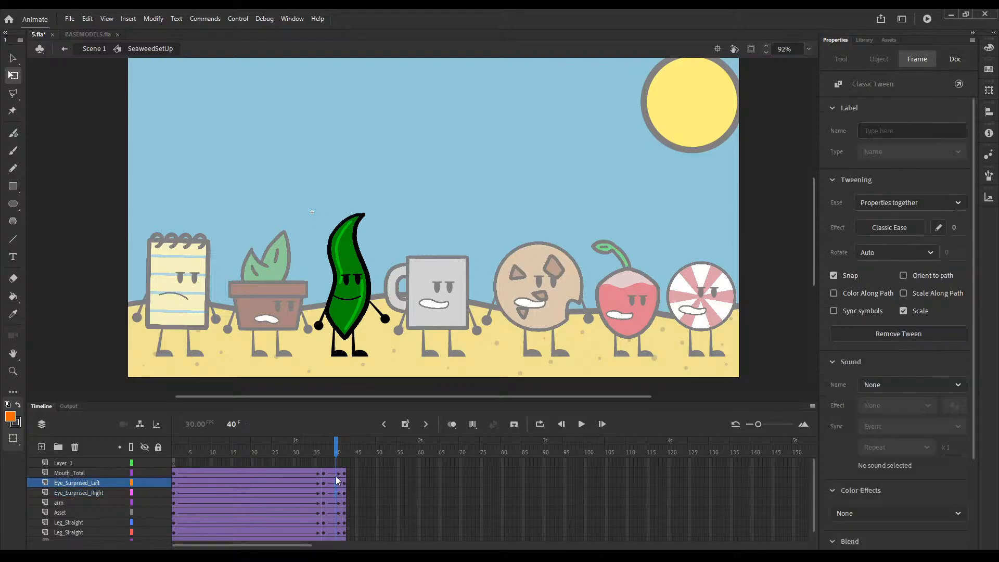
left_click(358, 281)
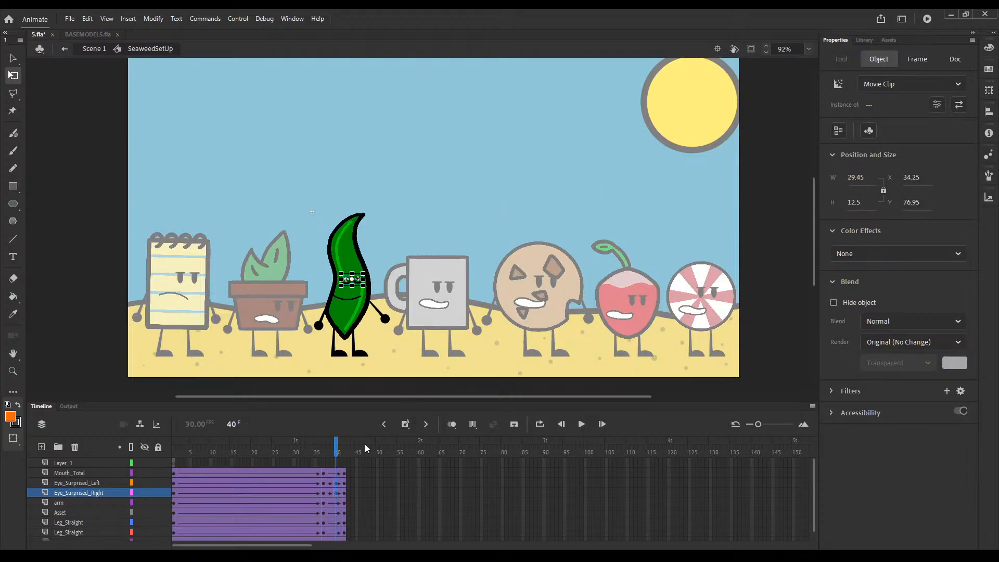
left_click(340, 449)
left_click(345, 447)
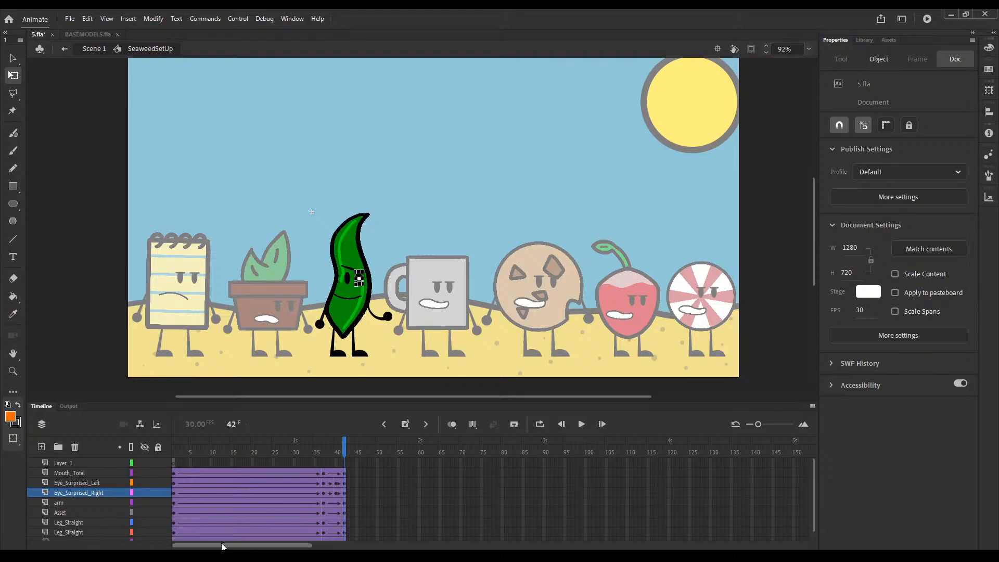
Step: Extend the seaweed's body-part layers past frame 150 and play the symbol's animation
left_click_drag(222, 546, 326, 531)
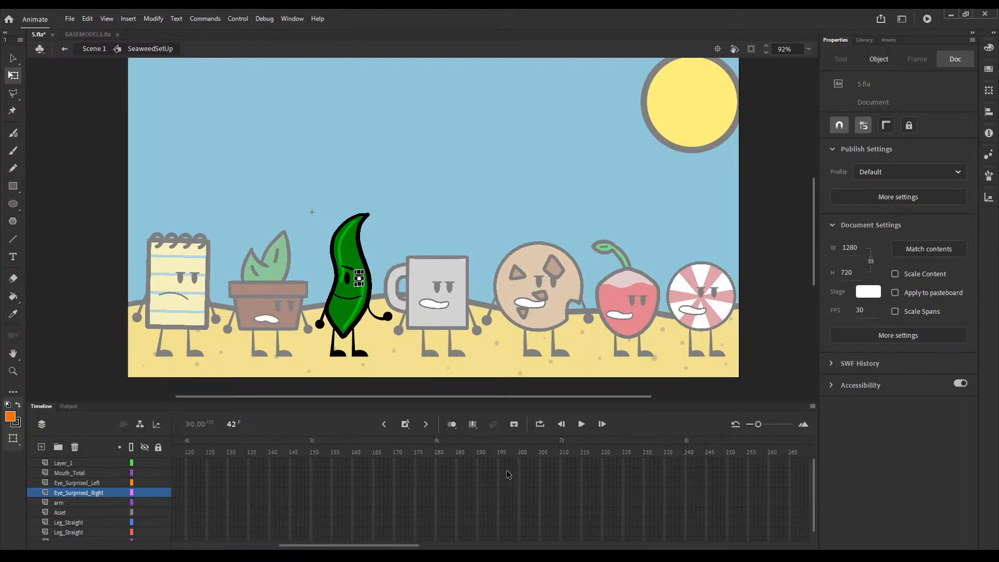
left_click_drag(479, 463, 282, 451)
left_click(478, 520)
key("F6")
left_click(581, 423)
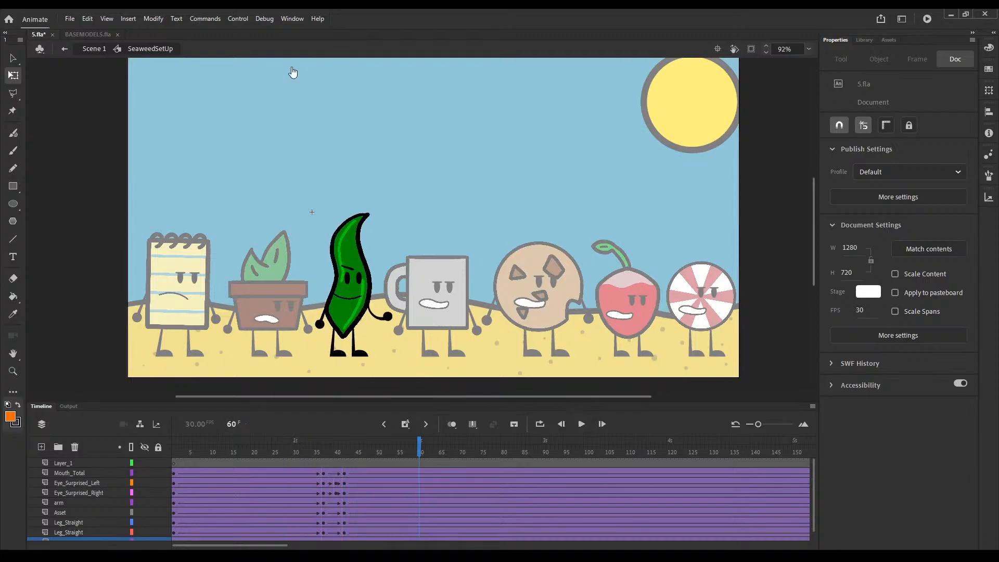
Step: Return to Scene 1, play the animation from frame 1 to check the seaweed's motion, and rewind to frame 1
double_click(379, 376)
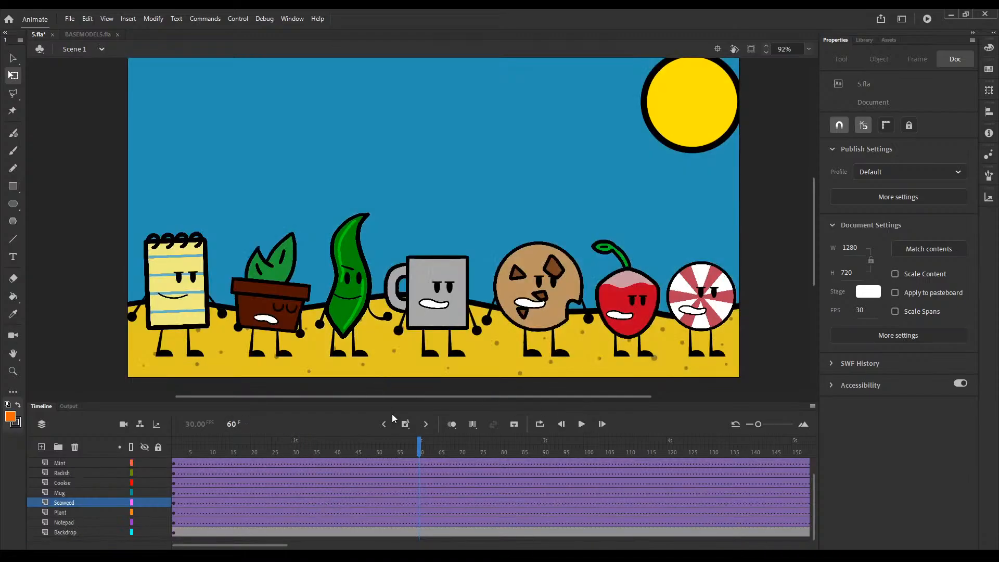
left_click_drag(419, 453, 135, 460)
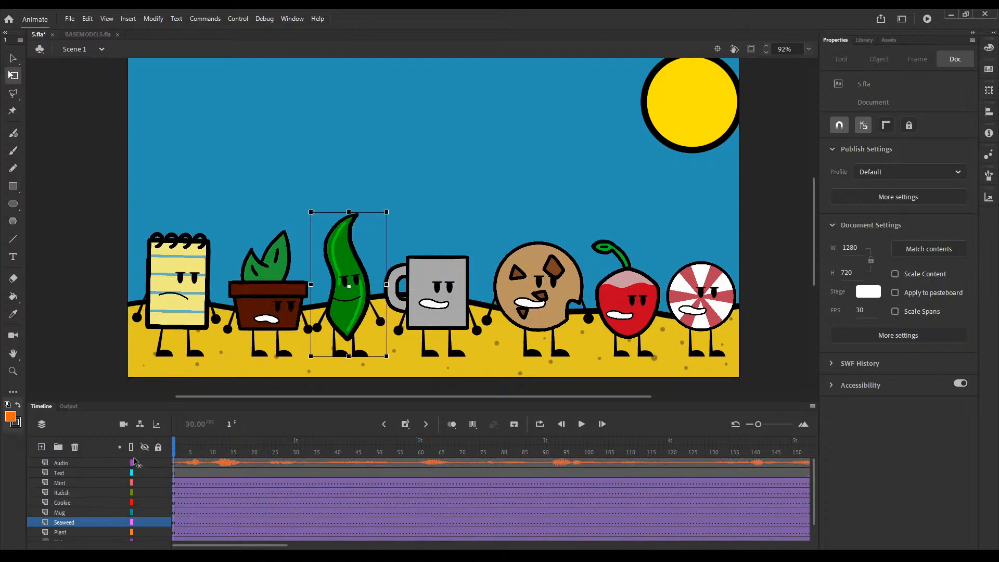
left_click(582, 426)
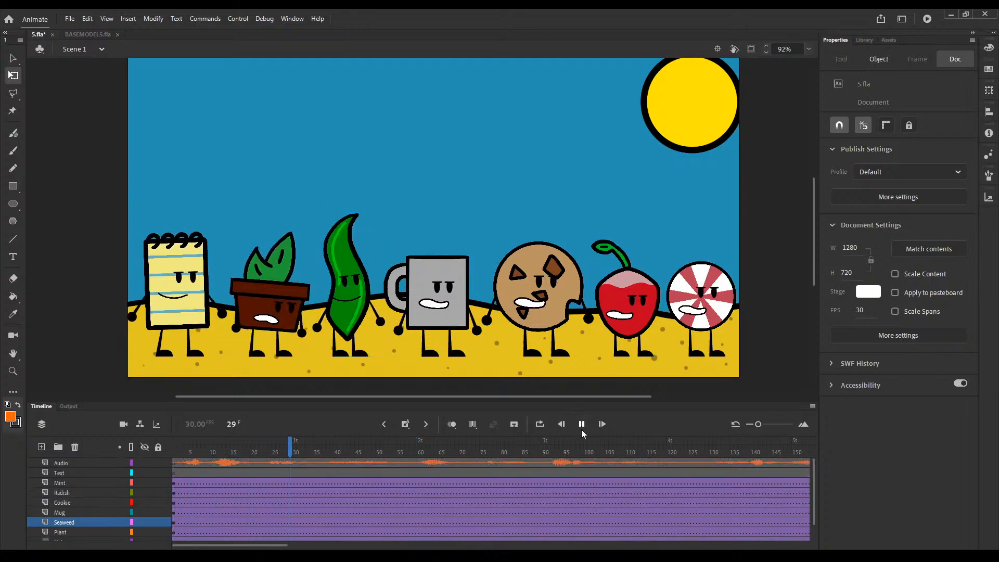
left_click(582, 429)
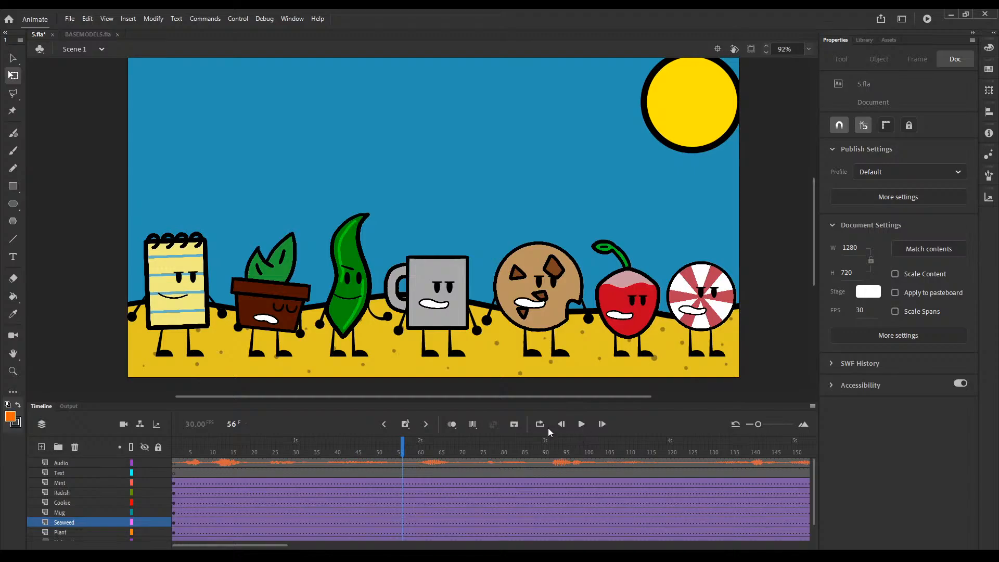
left_click_drag(403, 447, 154, 446)
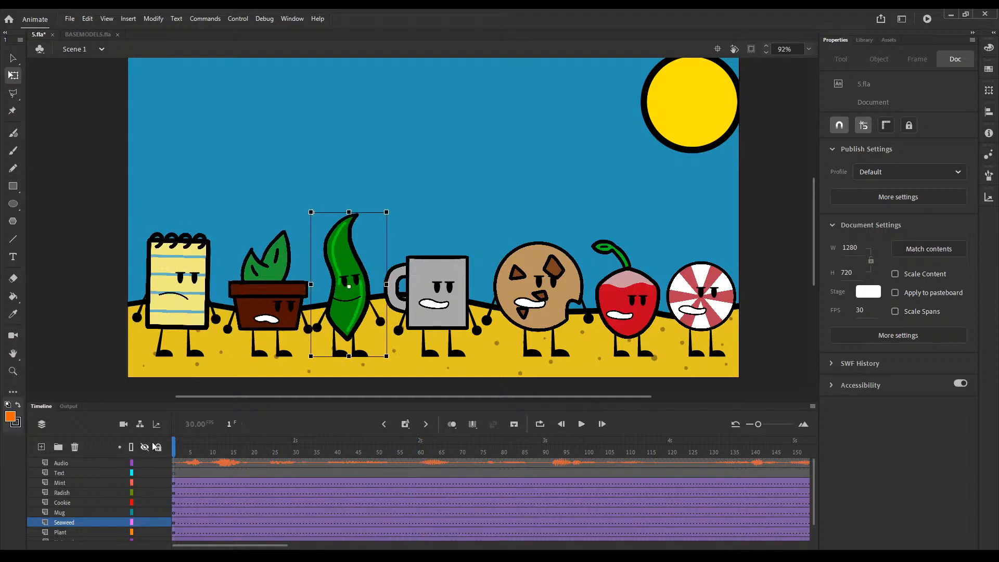
Step: Open the mug's symbol for editing and extend all its layers to frame 60
double_click(443, 313)
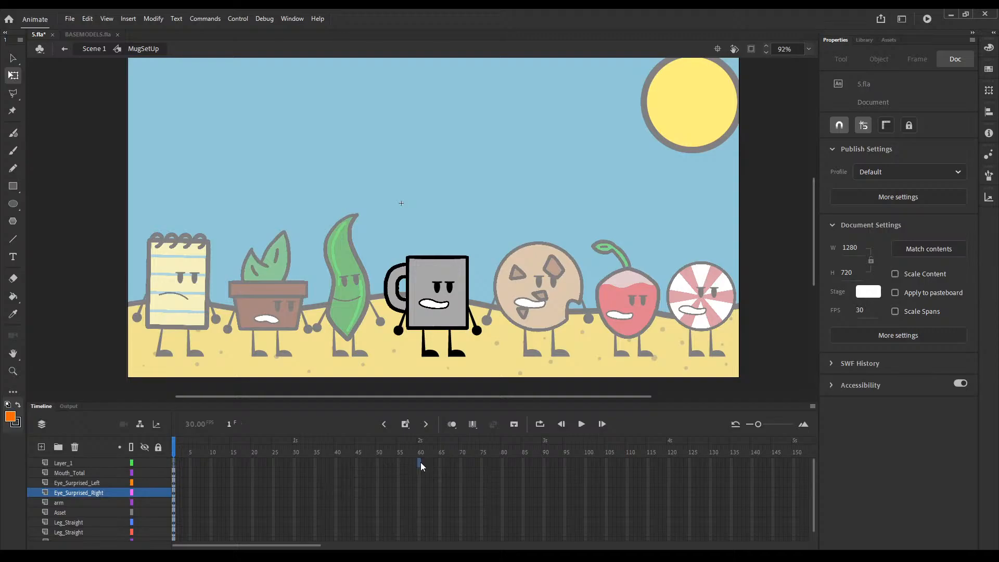
left_click_drag(420, 462, 420, 531)
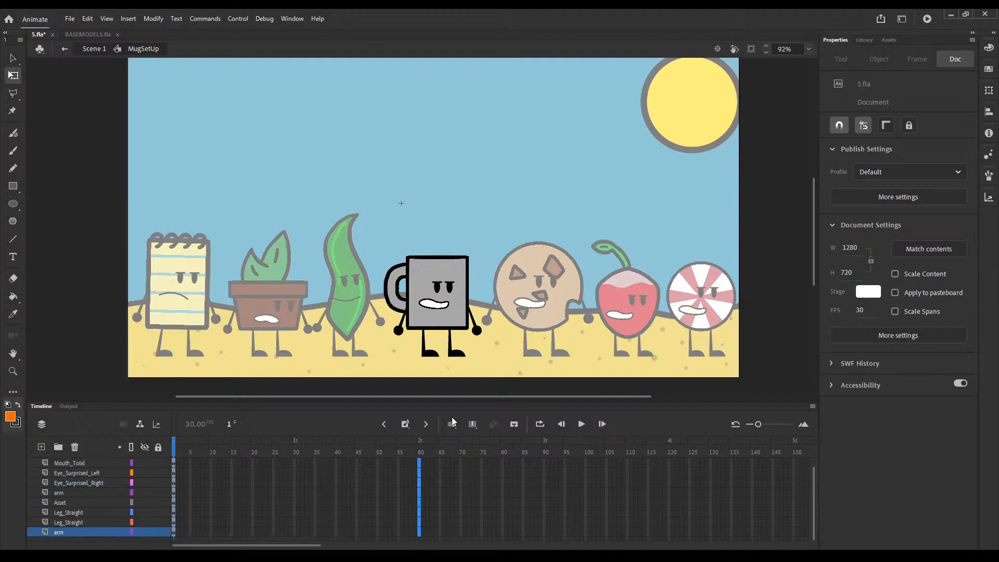
key("F5")
scroll(186, 485, "up", 1)
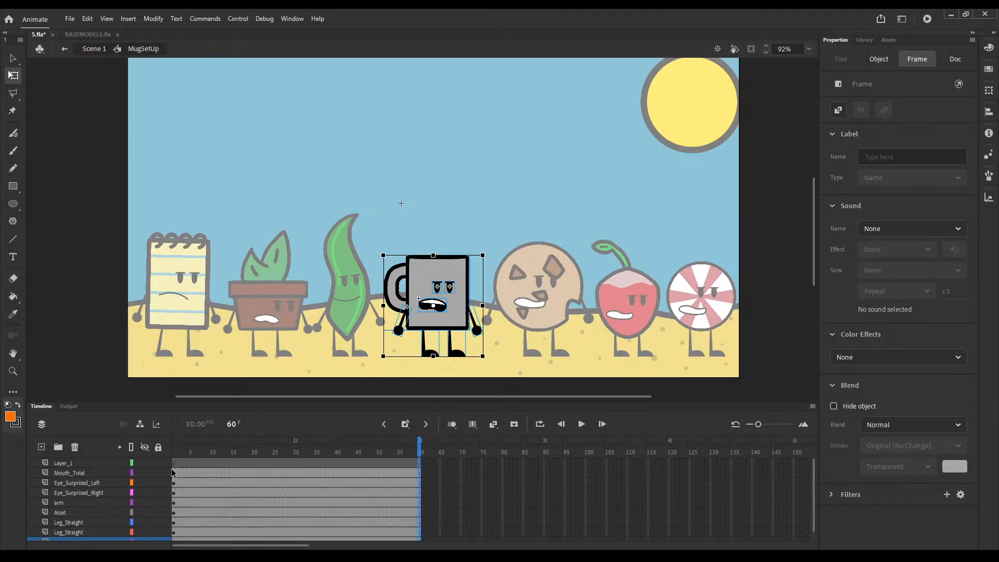
Step: Apply classic tweens to all of the mug's body-part layers from frame 1
left_click(174, 452)
left_click(186, 537)
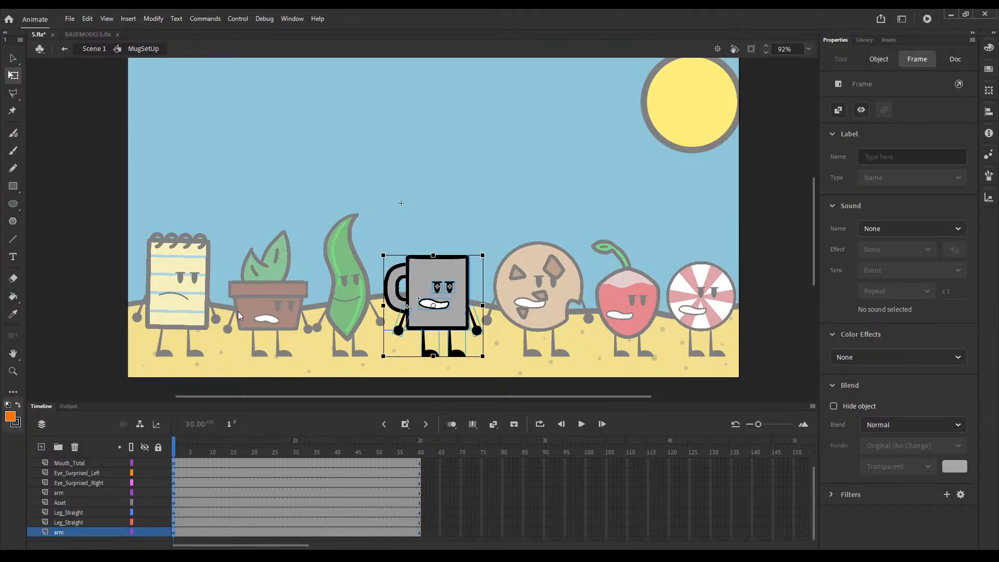
key("F4")
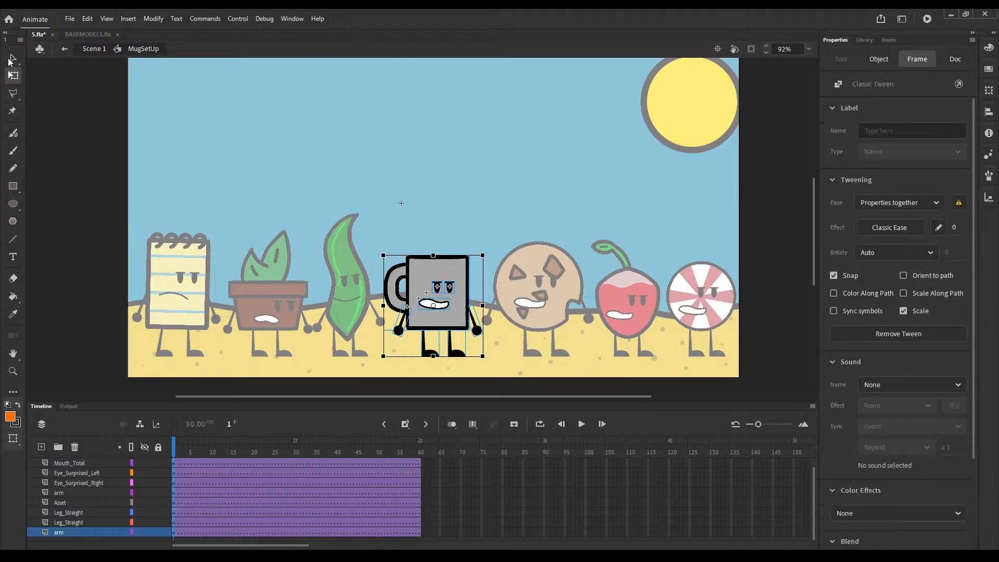
Step: Set the mug's NewMouth graphic to hold a single frame instead of looping
left_click(9, 61)
left_click(372, 288)
left_click(434, 305)
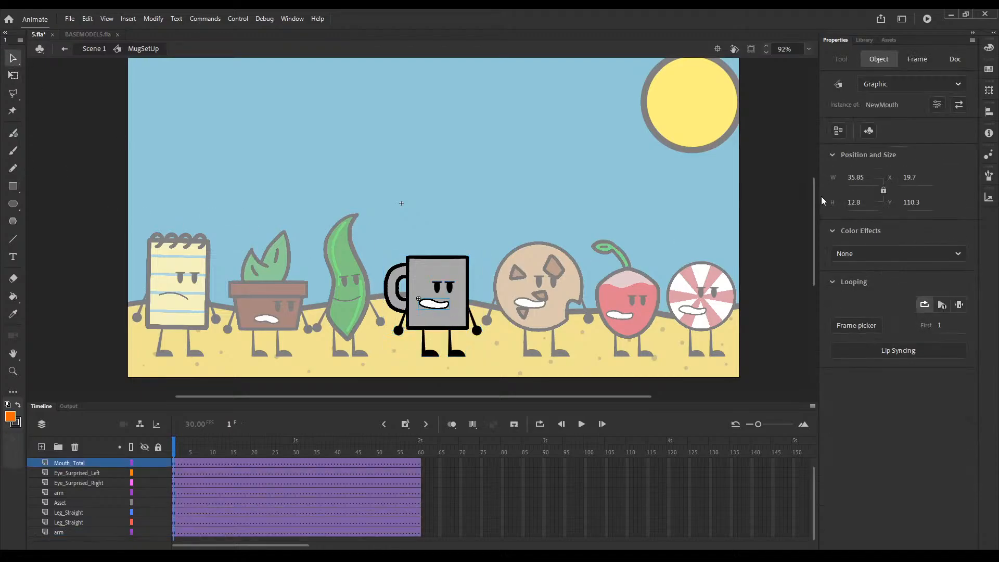
left_click(963, 305)
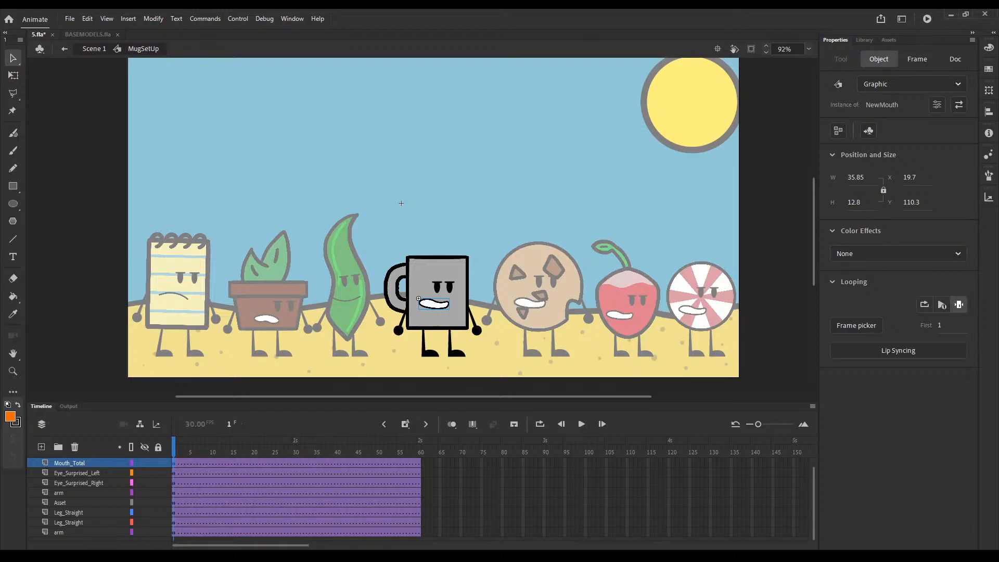
scroll(400, 499, "up", 1)
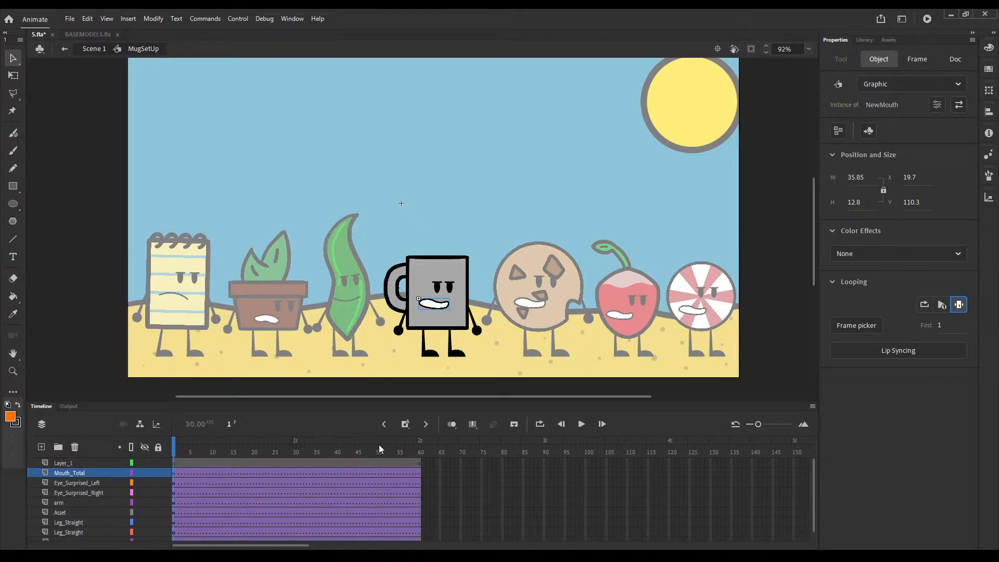
Step: At frame 1, tilt the mug's upper body slightly clockwise above its legs and rotate the bent arm by the handle inward
left_click_drag(491, 285, 378, 317)
left_click(13, 75)
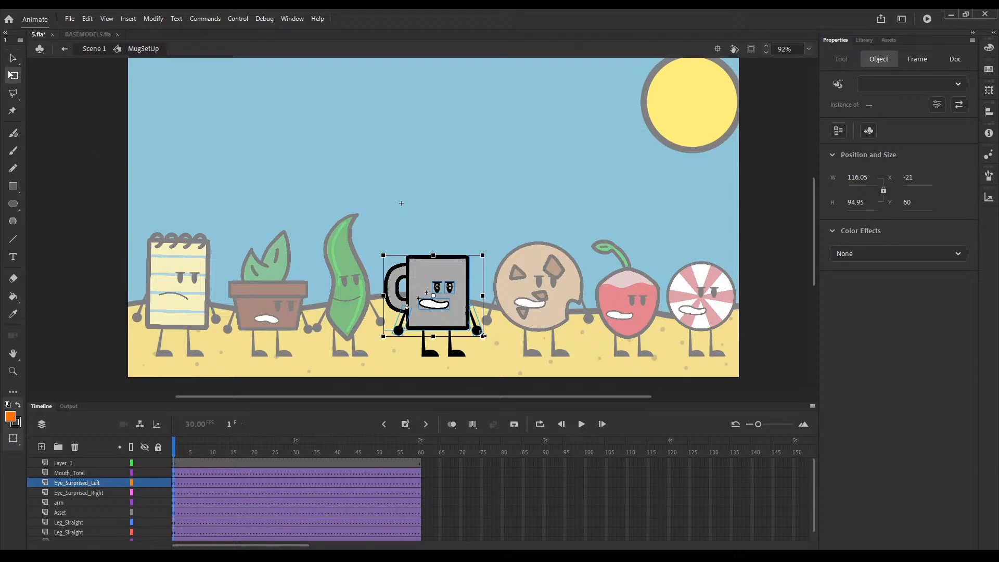
left_click_drag(486, 342, 458, 325)
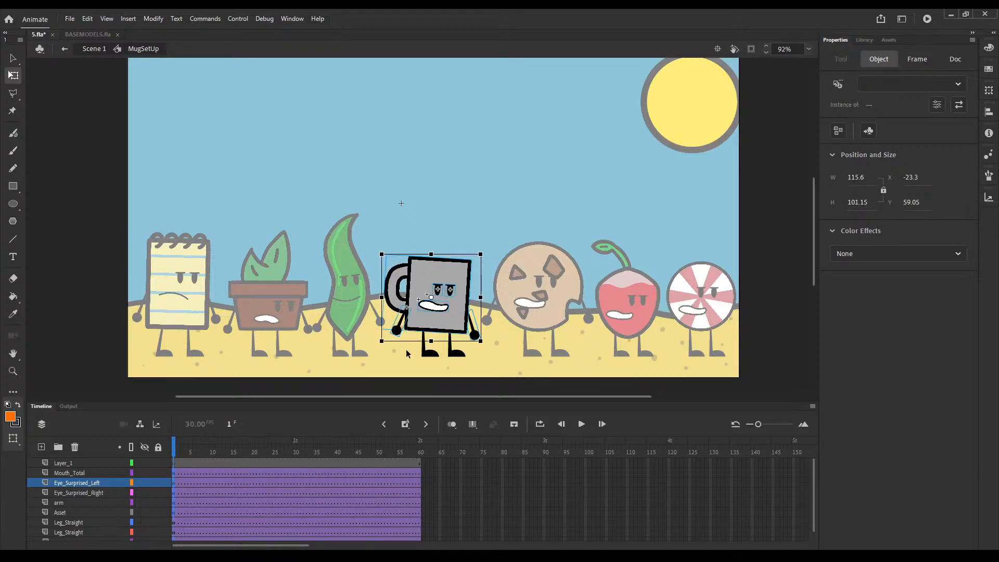
left_click(407, 352)
left_click(397, 329)
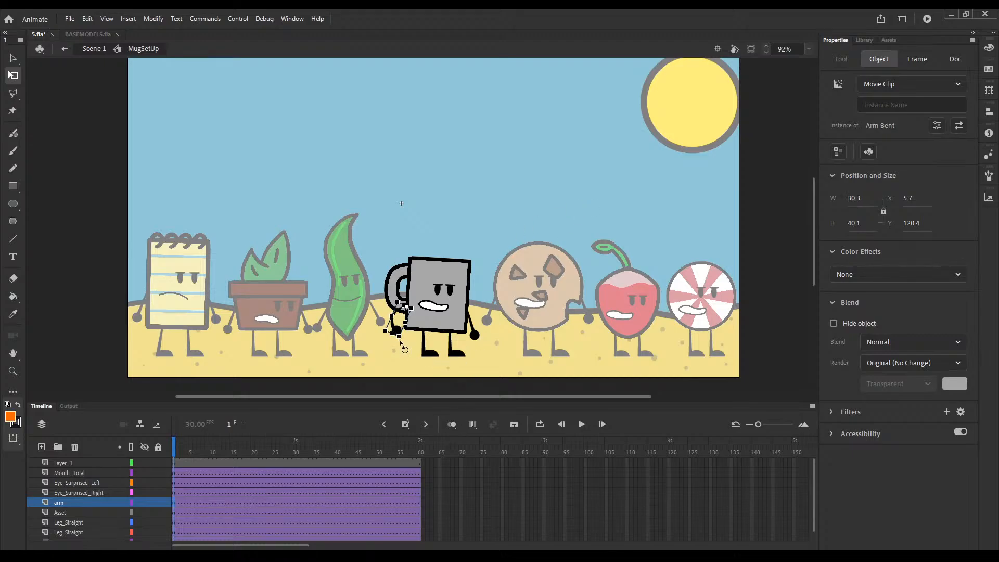
left_click_drag(404, 348, 410, 344)
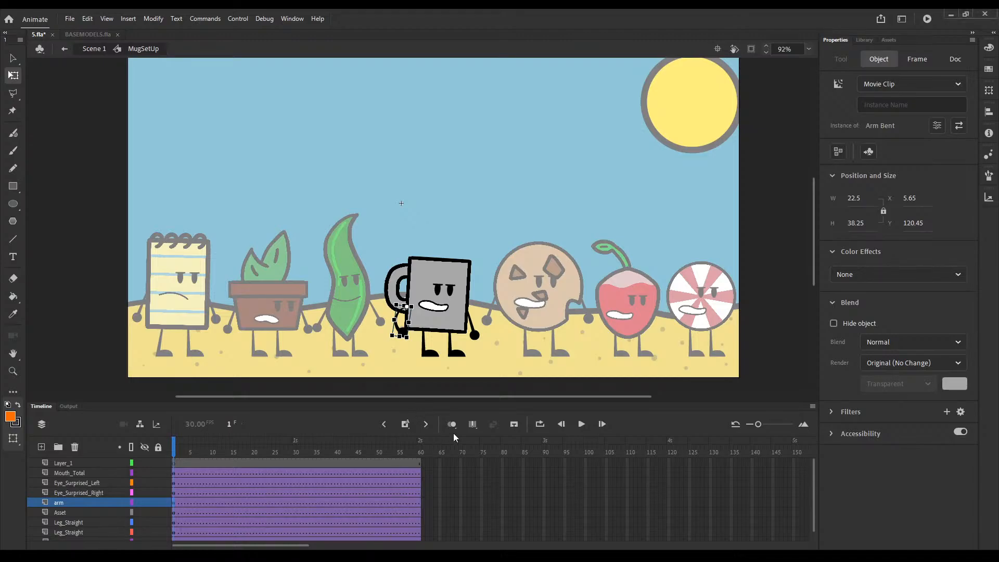
Step: Insert keyframes at frames 60 and 65 on all of the mug's body-part layers
left_click(415, 450)
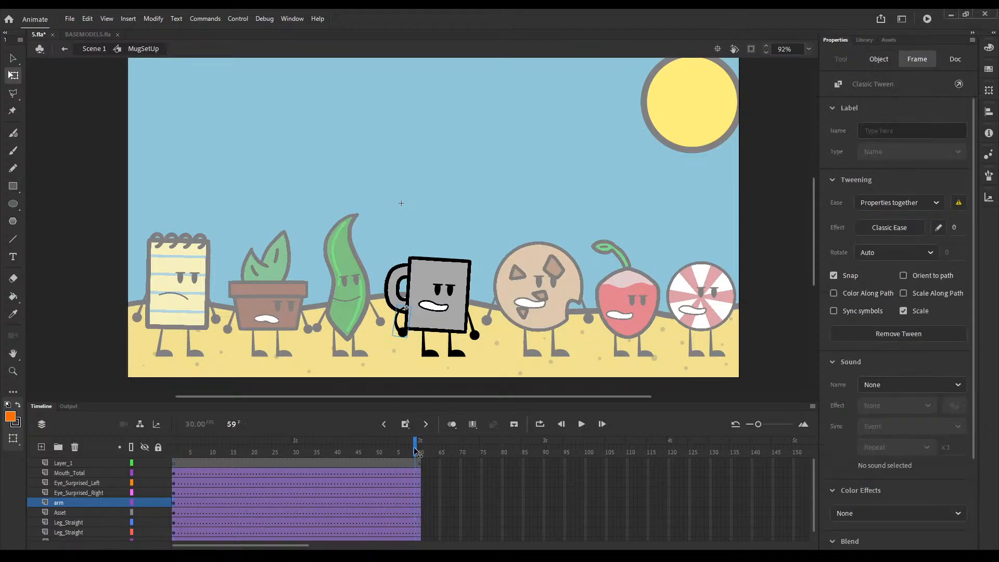
mouse_move(416, 451)
left_mouse_down()
mouse_move(237, 451)
mouse_move(419, 451)
left_mouse_up()
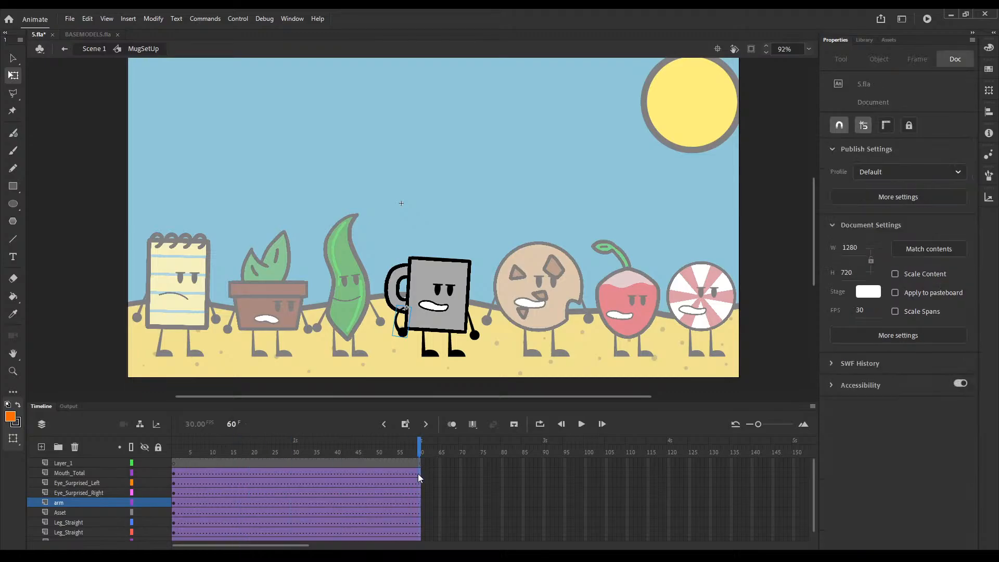
scroll(421, 494, "down", 1)
left_click(419, 532)
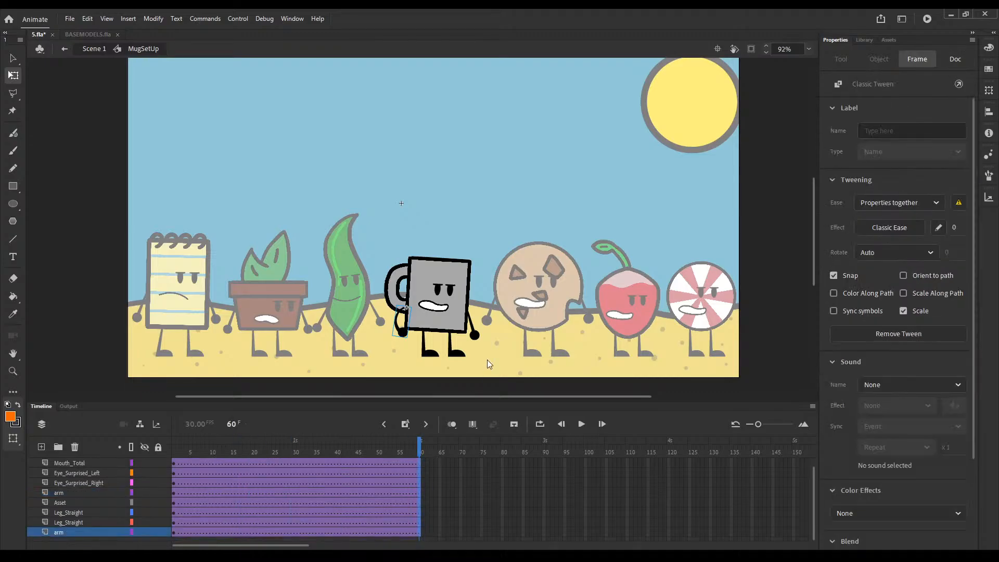
key("F6")
left_click_drag(441, 531, 441, 474)
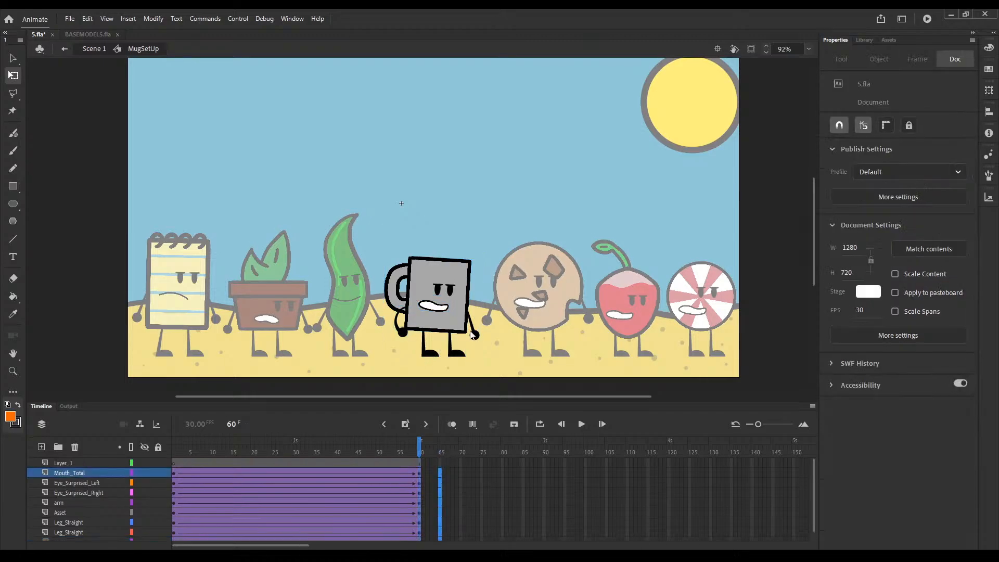
key("F6")
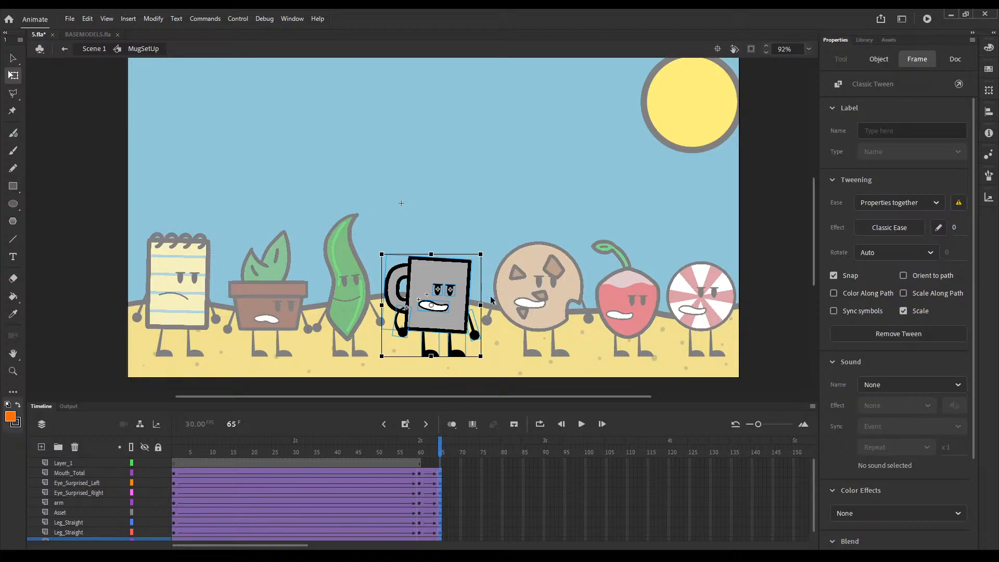
Step: At frame 65, tilt the mug's upper body slightly counterclockwise and swing its straight arm in towards the body
left_click_drag(496, 272, 377, 316)
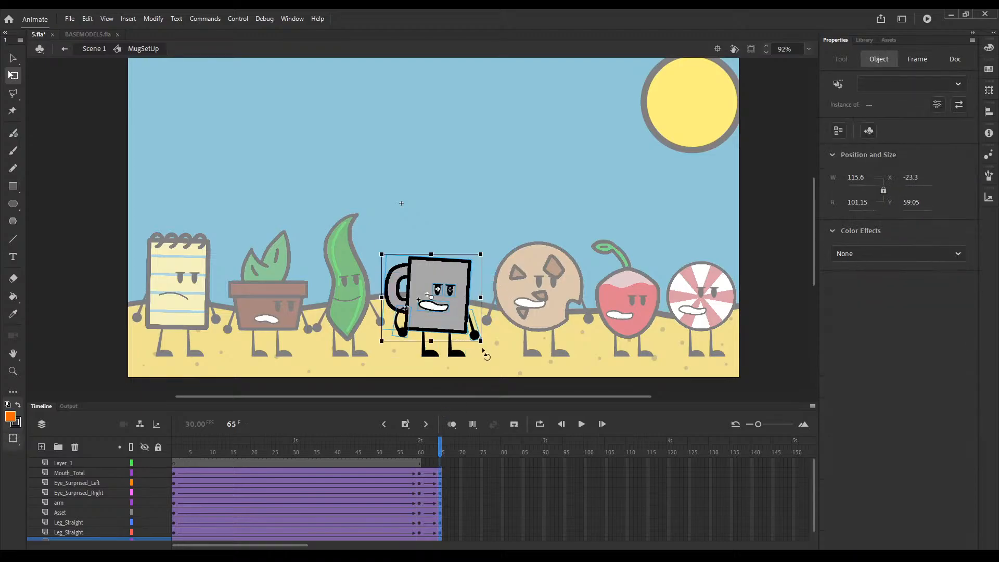
left_click_drag(489, 350, 495, 342)
left_click(458, 316)
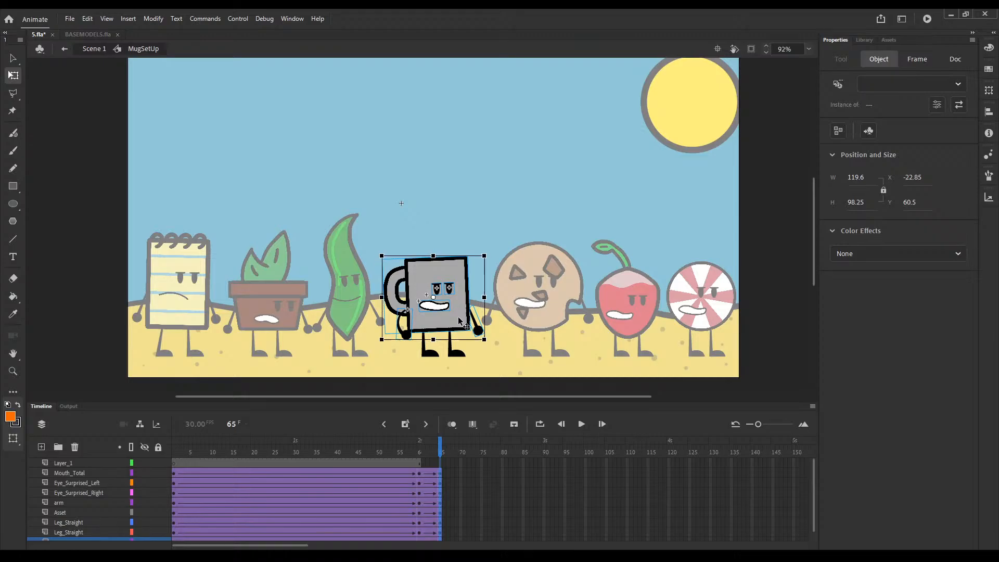
left_click(497, 373)
left_click(479, 331)
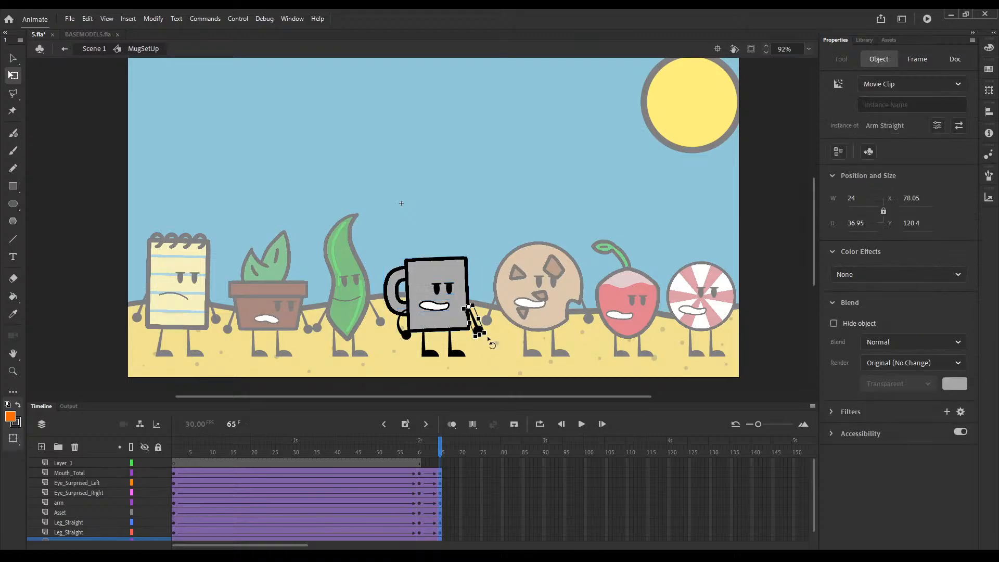
left_click_drag(491, 342, 480, 348)
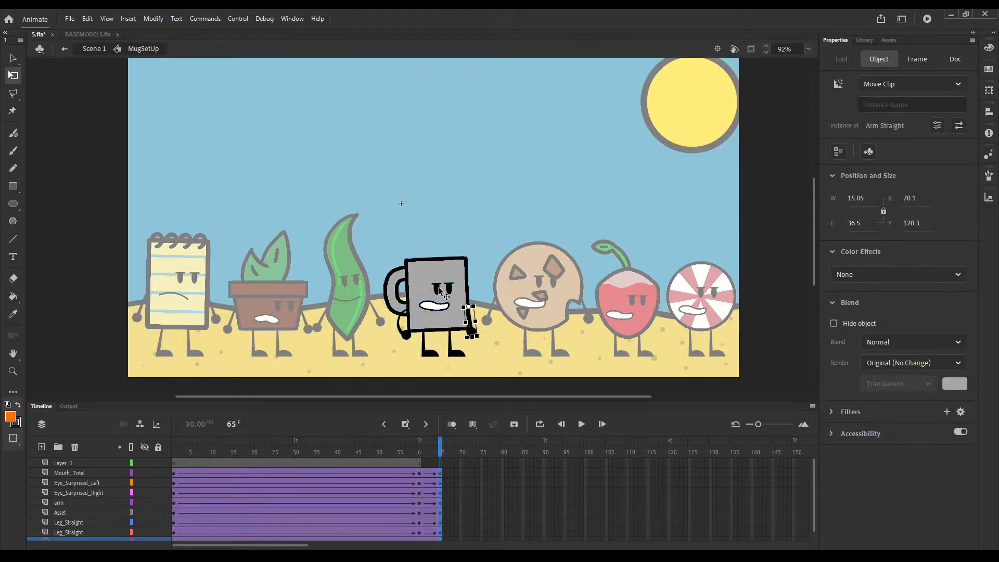
Step: Inspect the mug's pair of eyes at frames 60 and 61 and again at frame 1
left_click(419, 450)
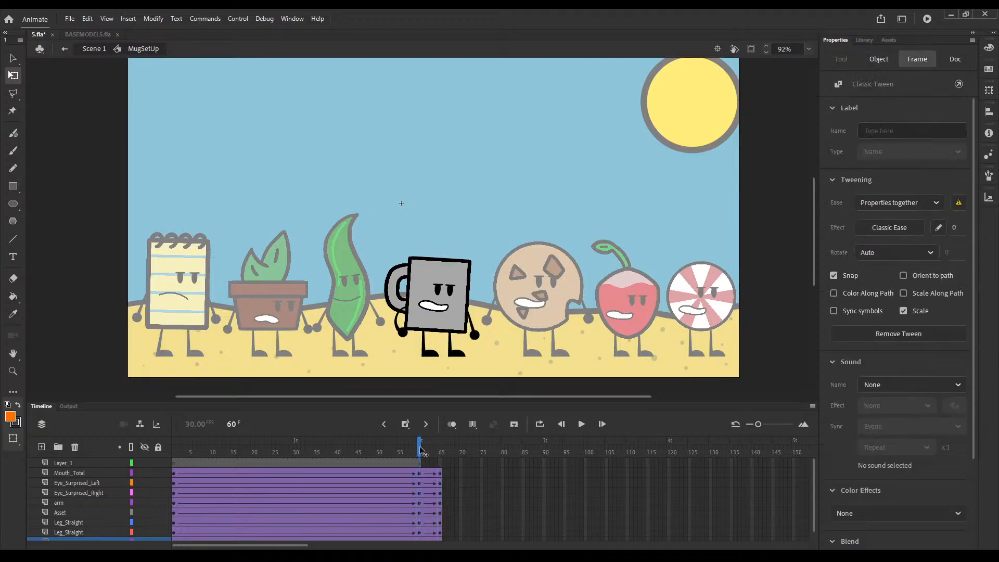
left_click(422, 449)
left_click(442, 290)
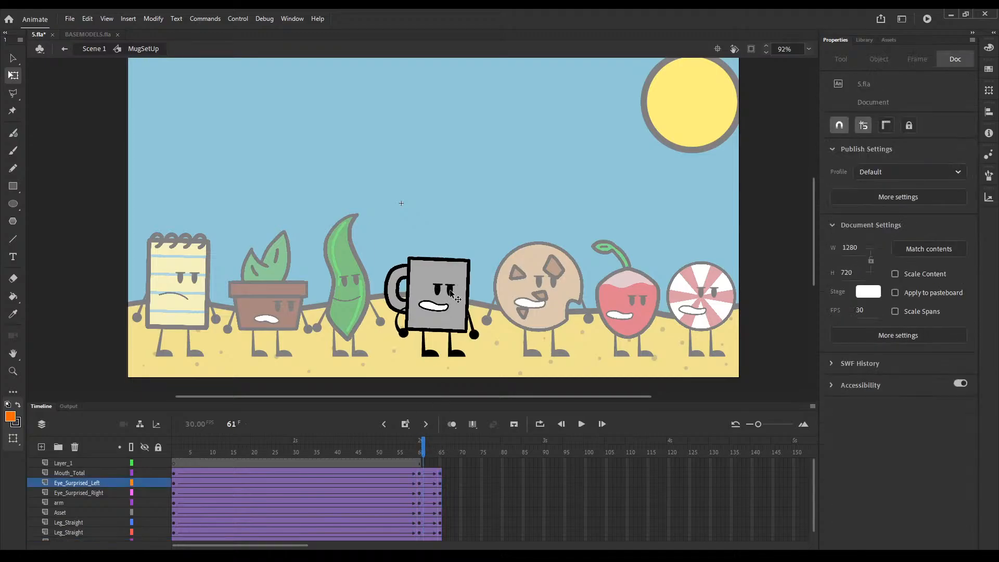
left_click(450, 291)
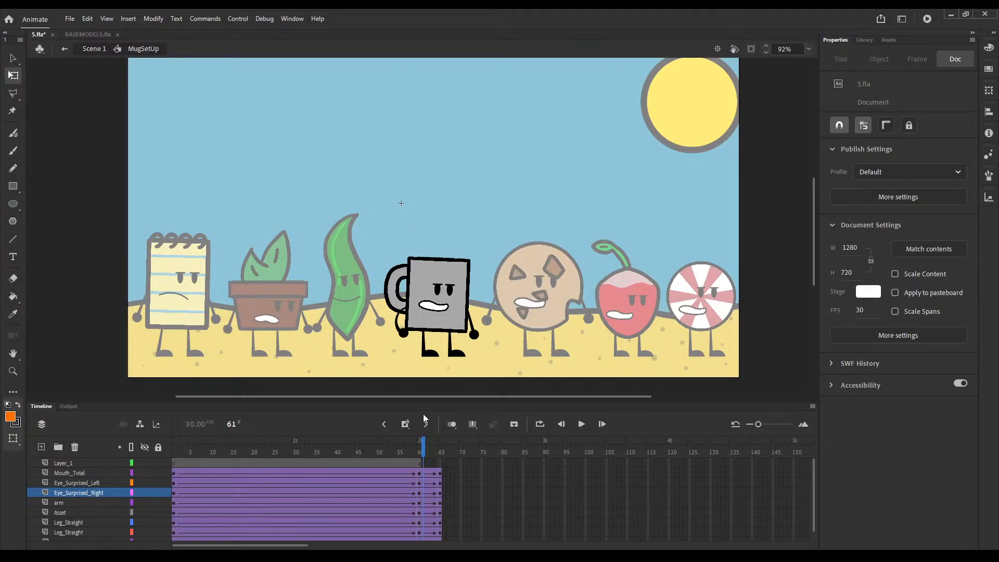
left_click(417, 445)
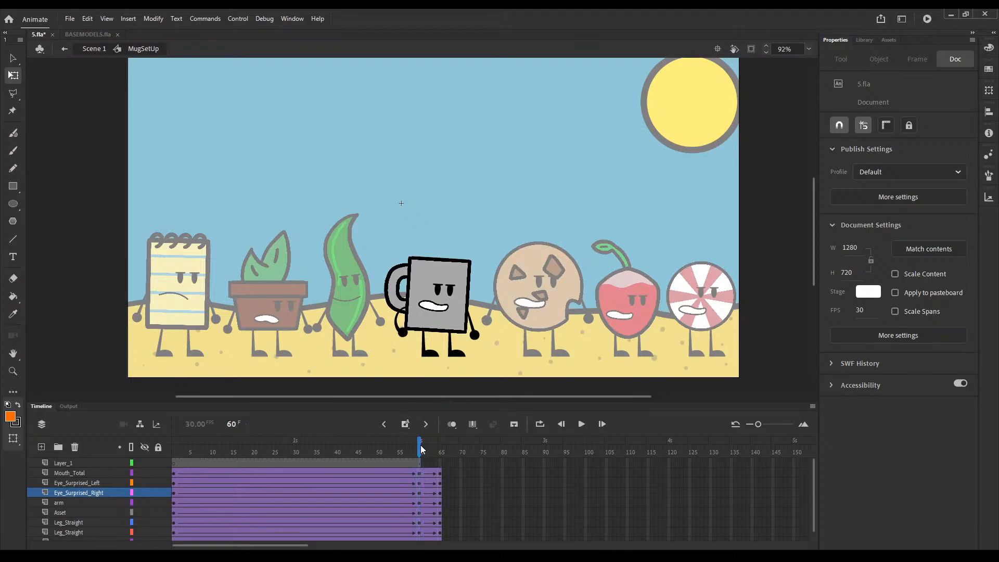
left_click(440, 292)
left_click(452, 290, "shift")
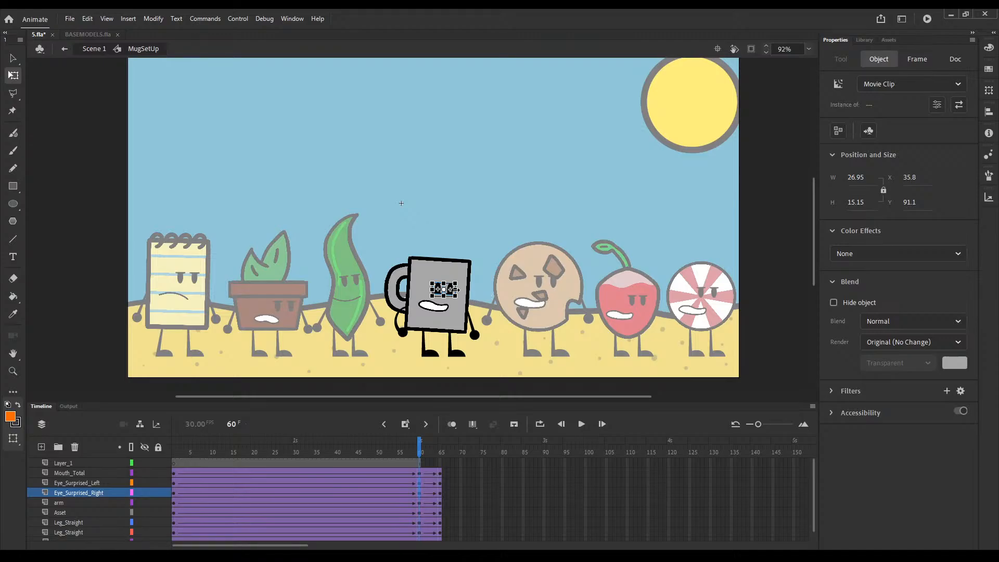
left_click(174, 448)
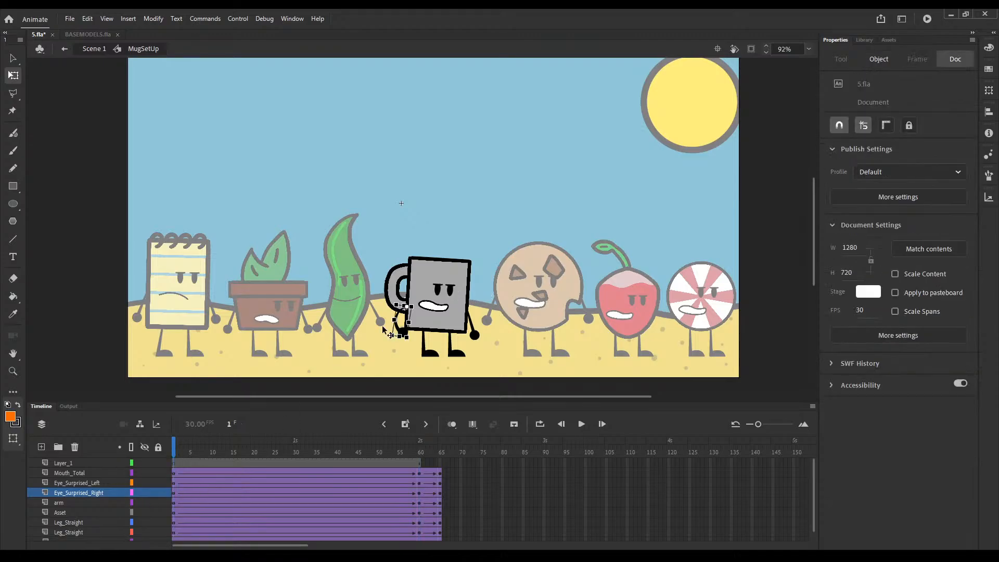
left_click(439, 289)
left_click(452, 293)
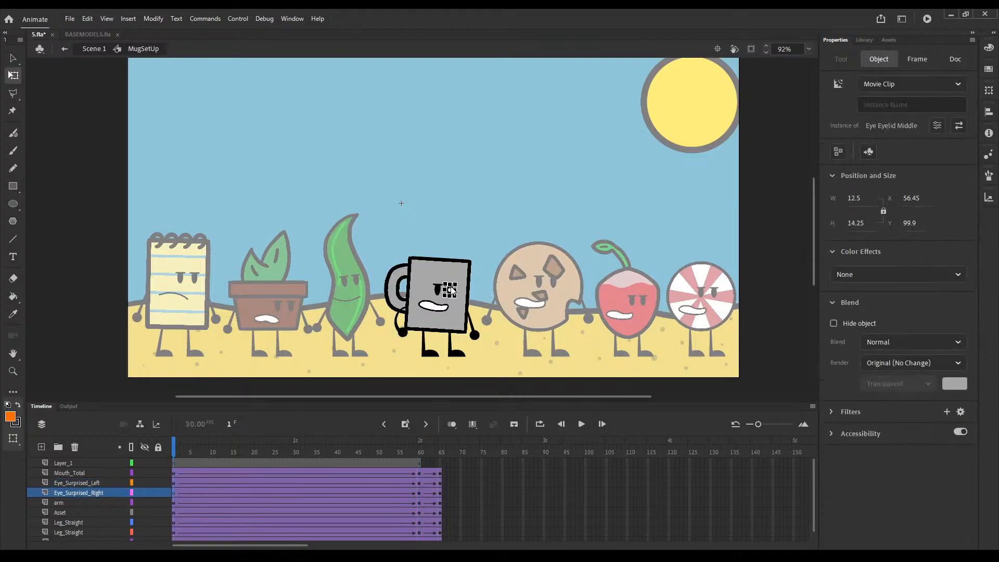
left_click(431, 288, "shift")
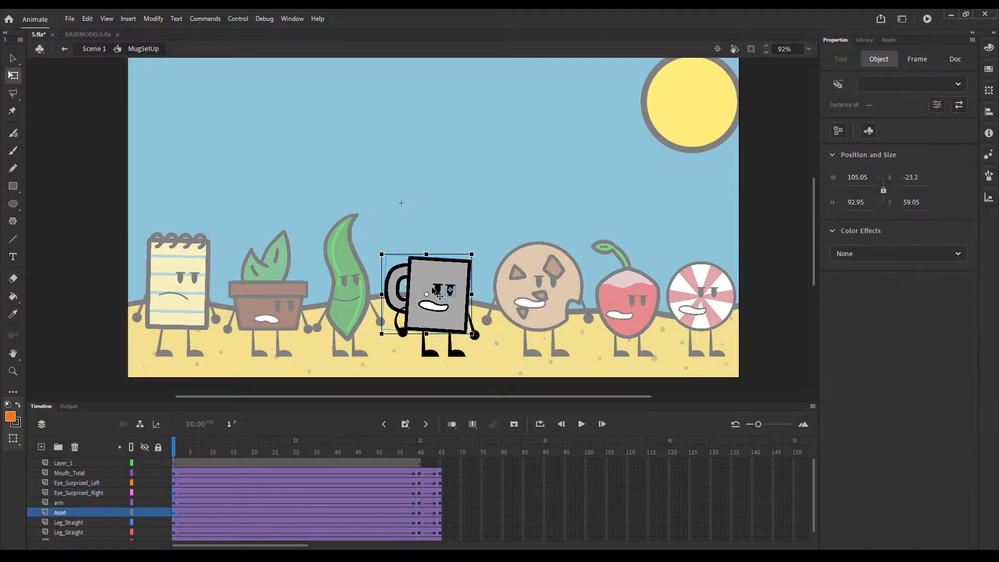
left_click(435, 290, "shift")
left_click(417, 293, "shift")
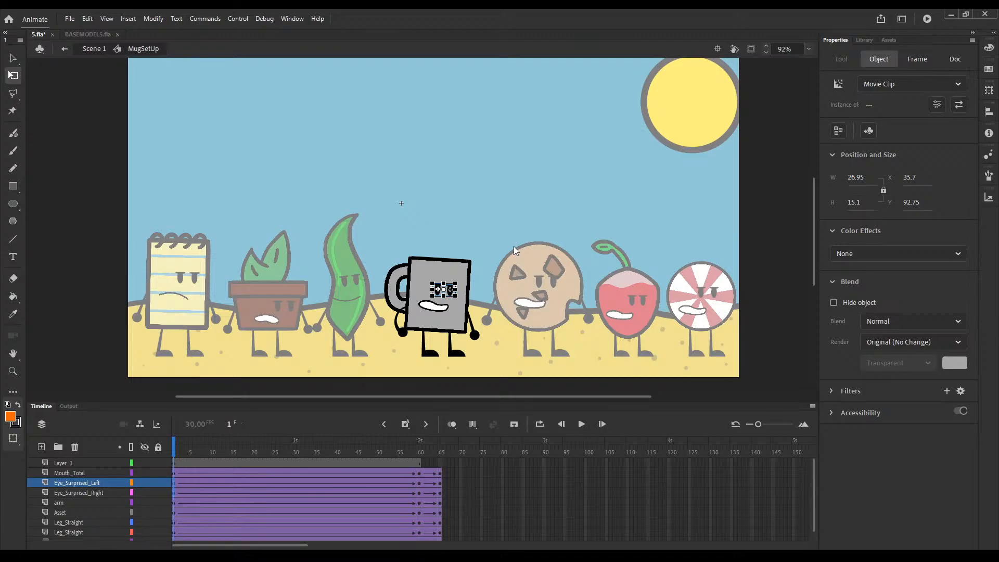
Step: Key both of the mug's eye layers at frame 63 and select the two eyes there
left_click(433, 486)
left_click(433, 492)
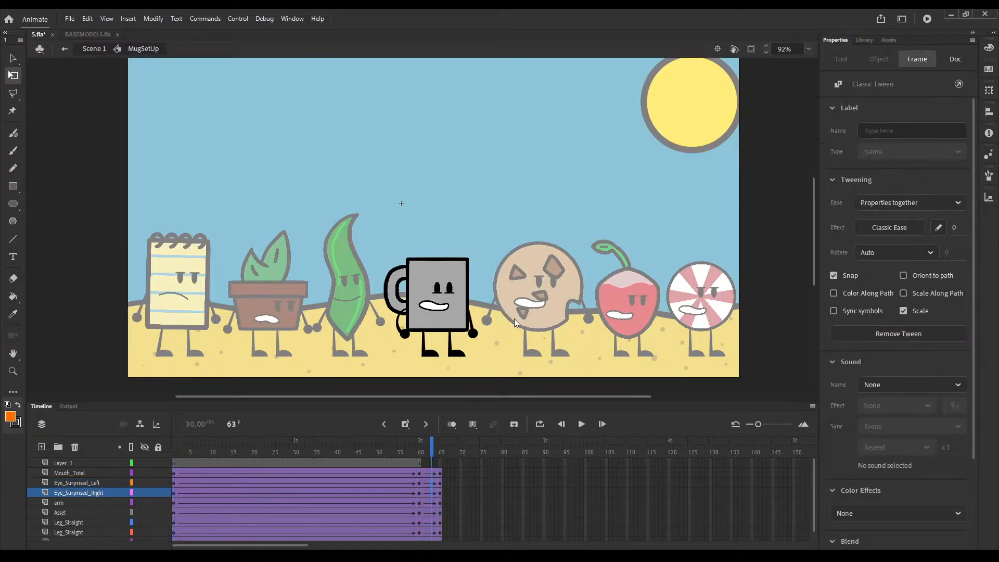
left_click(442, 288)
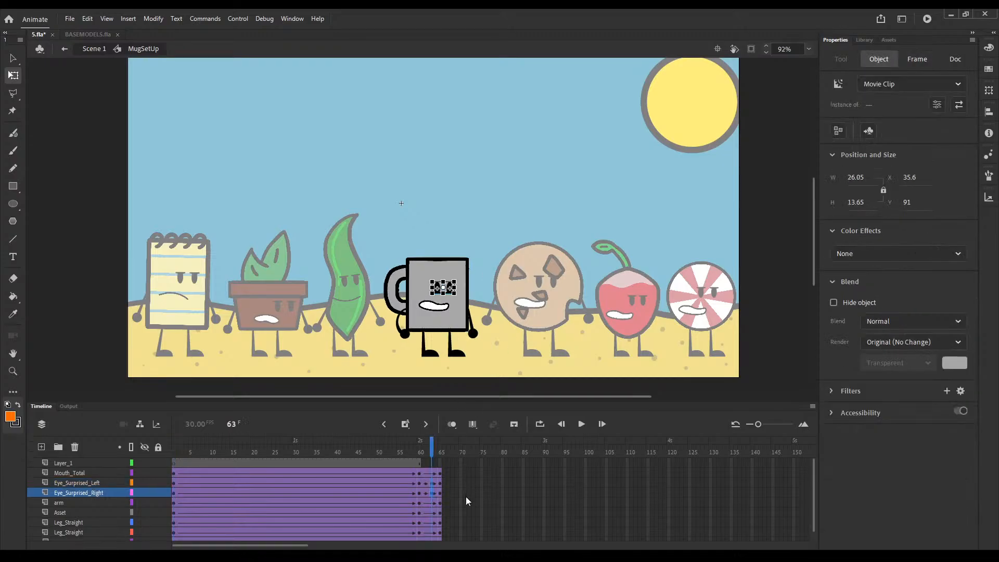
Step: Extend all of the mug's layers to frame 190 and return to the main scene
left_click(359, 548)
left_click_drag(432, 446, 442, 454)
left_click_drag(494, 477, 914, 432)
left_click(578, 503)
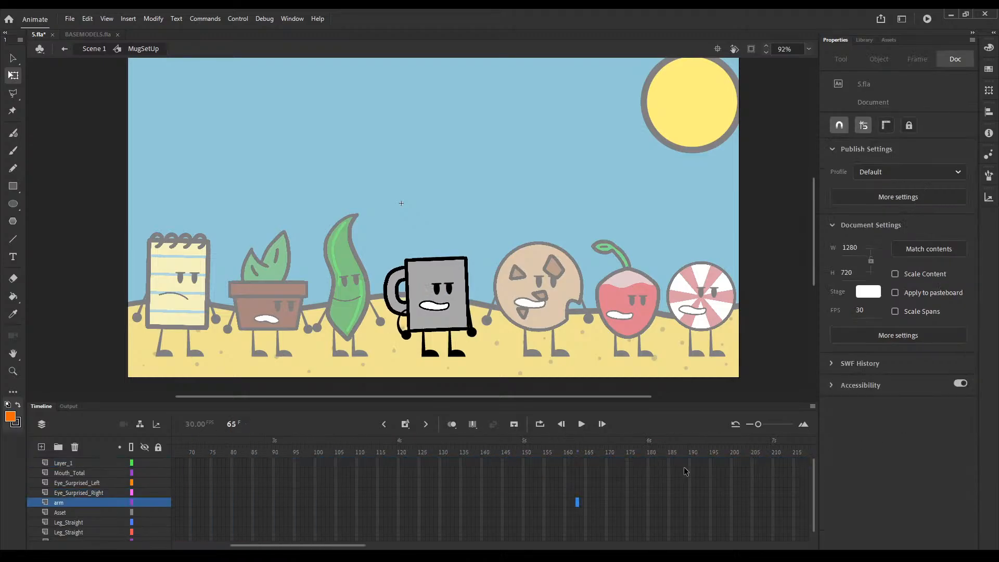
left_click_drag(690, 463, 694, 549)
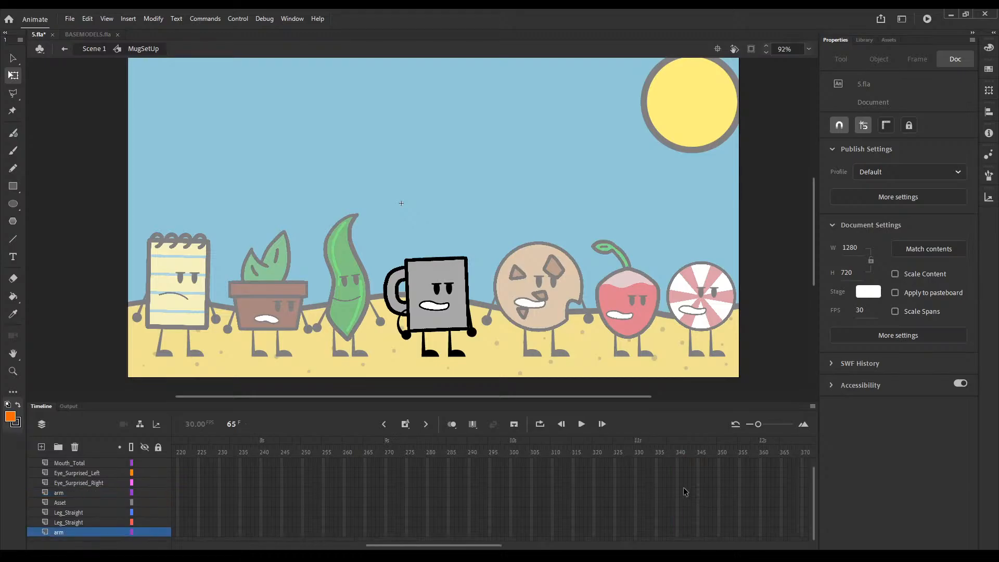
left_click_drag(438, 547, 386, 464)
left_click(377, 531)
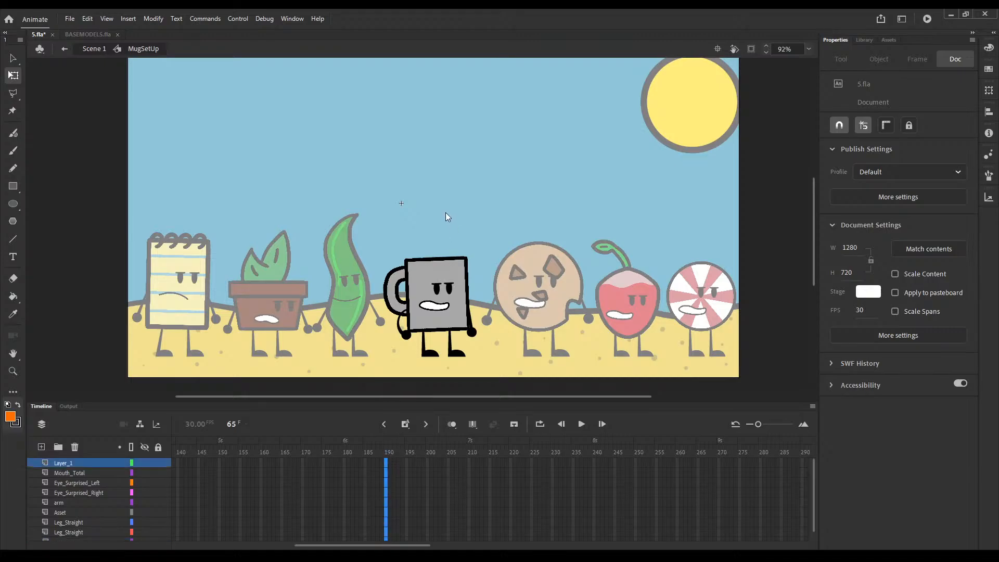
key("F5")
key("ctrl+alt+v")
double_click(533, 360)
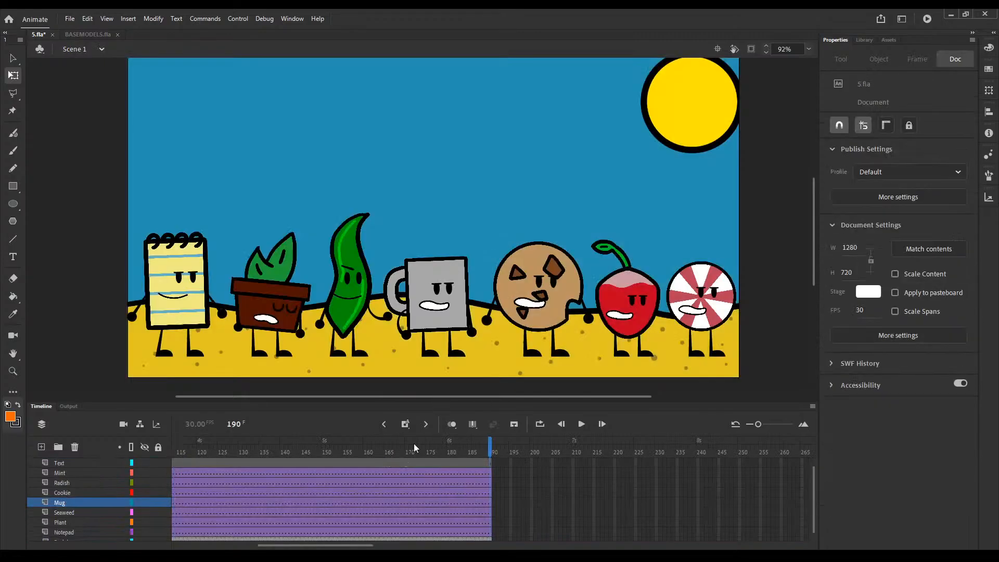
Step: Preview the scene's animation, return to frame 1 and open the cookie's symbol for editing
key("Return")
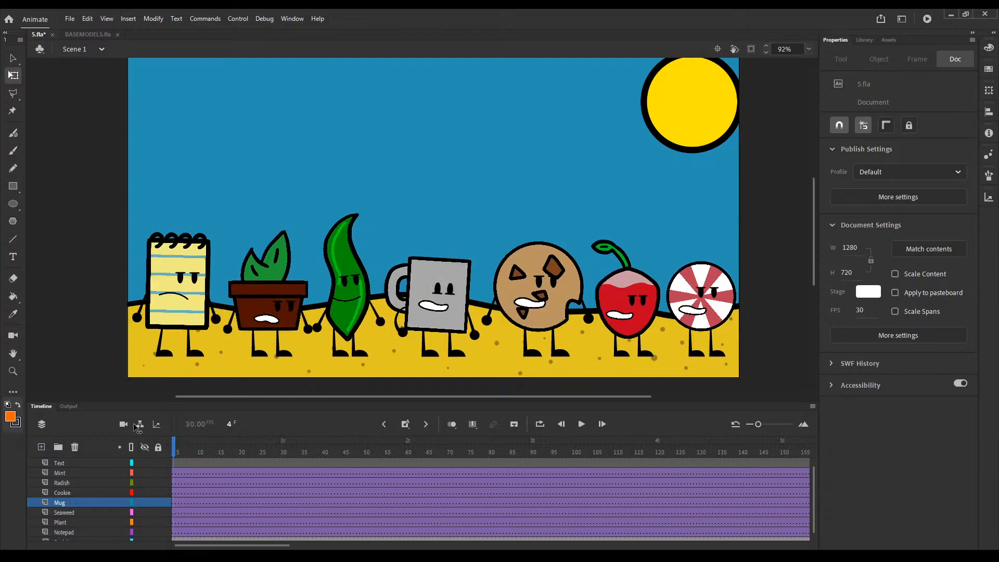
left_click_drag(134, 424, 173, 448)
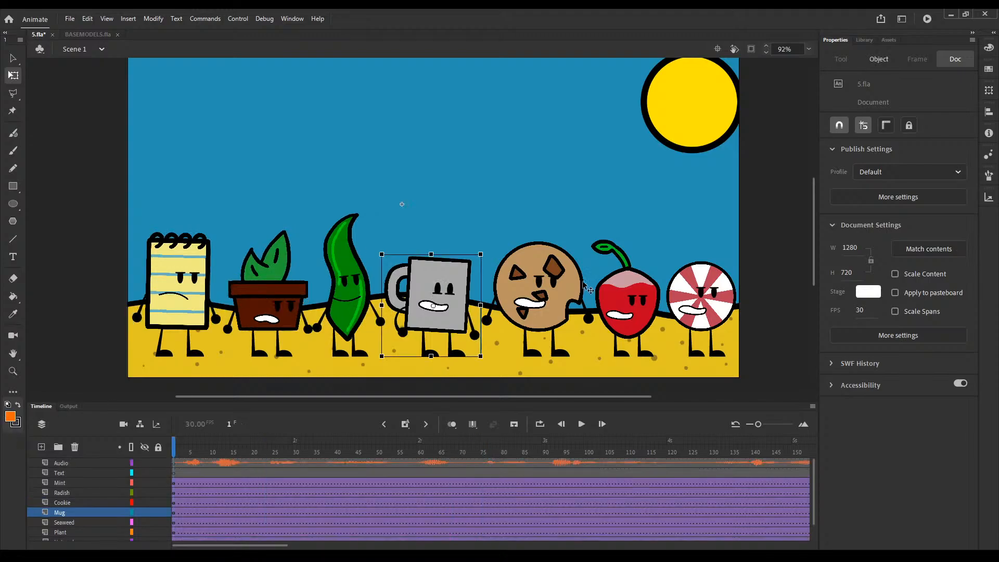
double_click(559, 300)
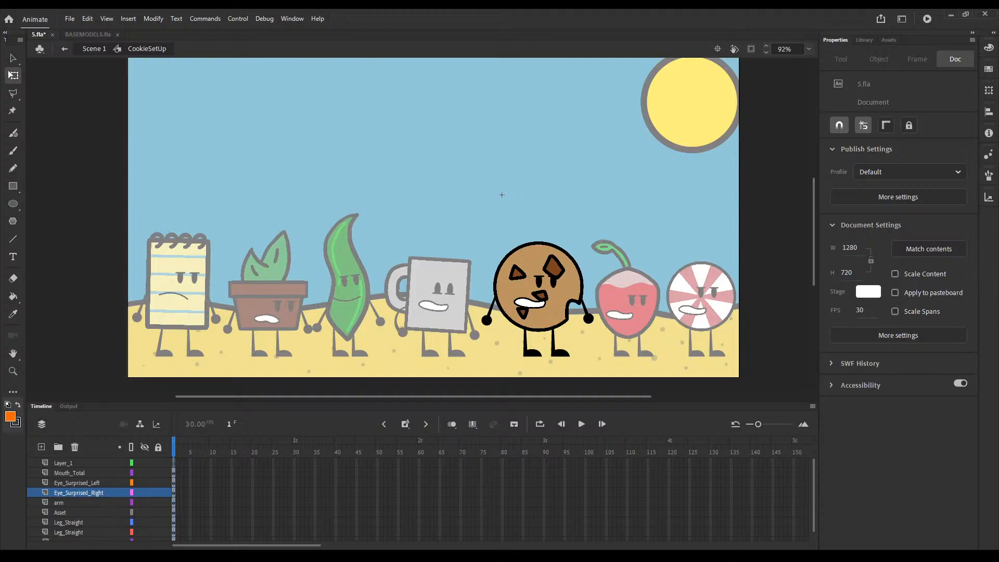
left_click_drag(593, 237, 477, 314)
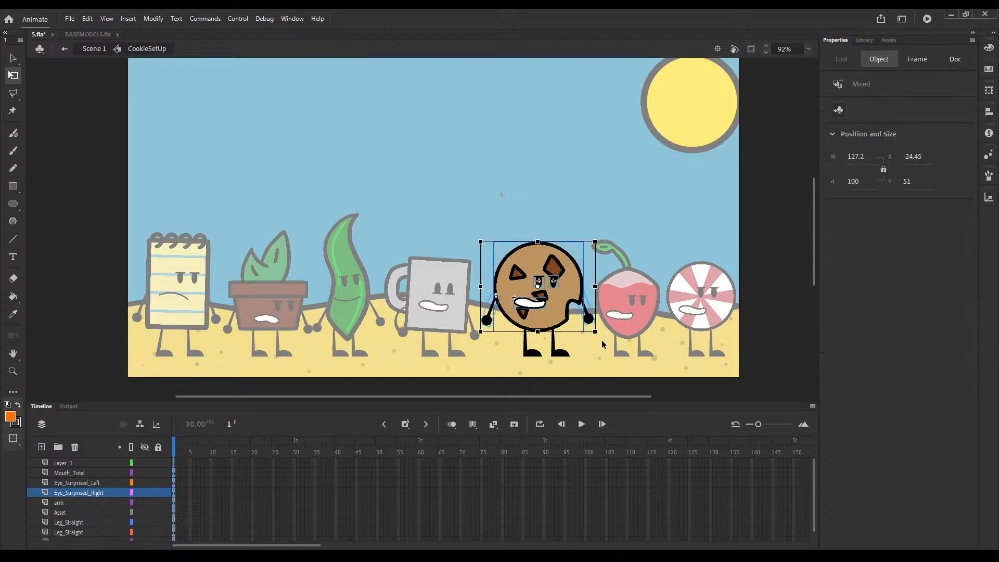
left_click_drag(604, 344, 620, 346)
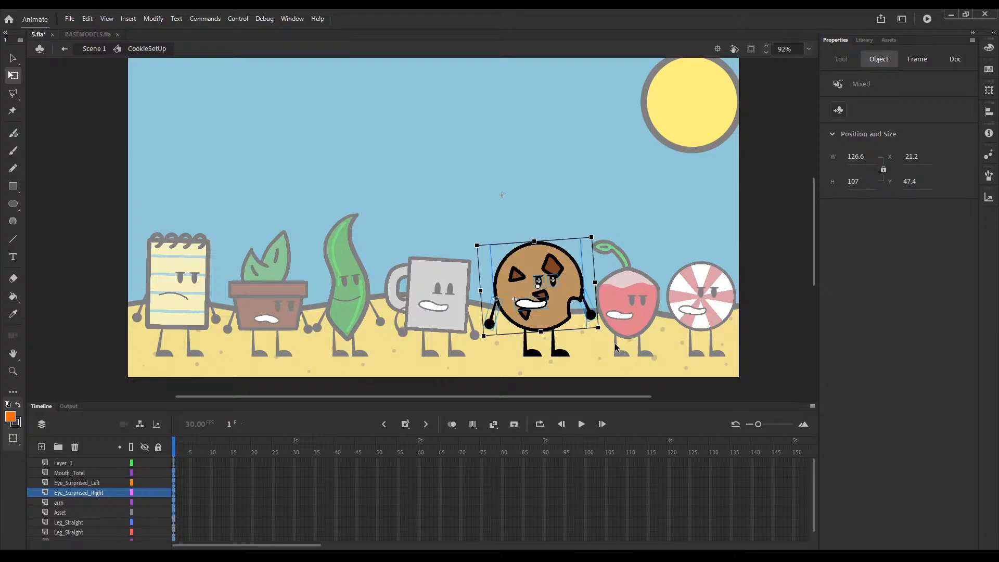
key("ctrl+z")
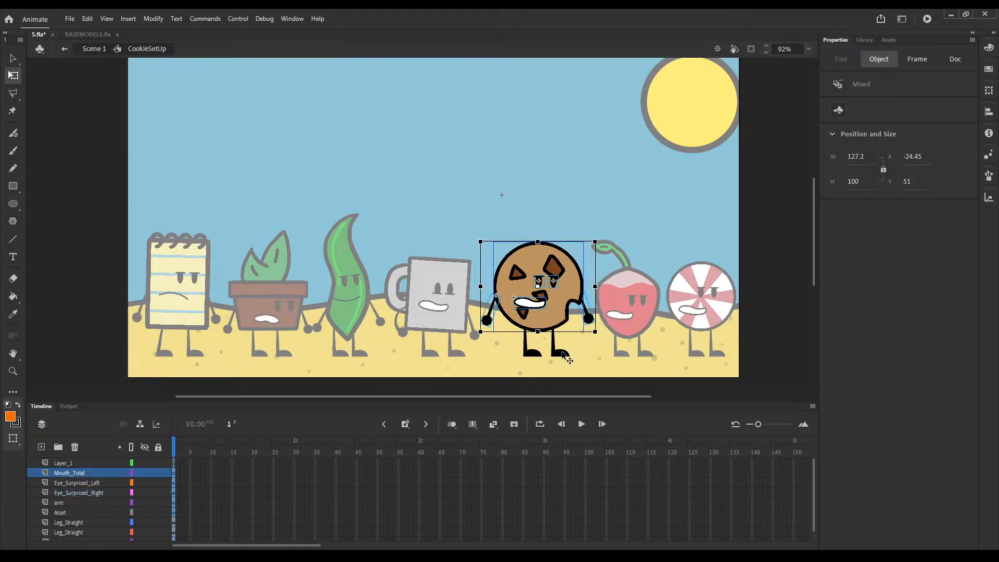
Step: Rotate the cookie's two straight legs slightly outward at frame 1
left_click(562, 353)
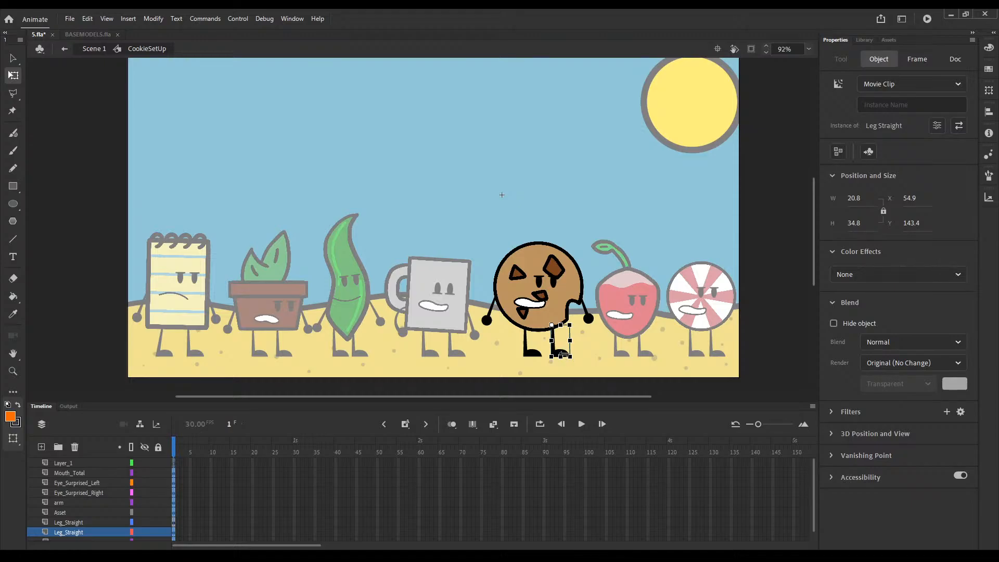
left_click_drag(562, 353, 530, 356)
key("ctrl+z")
left_click(531, 353)
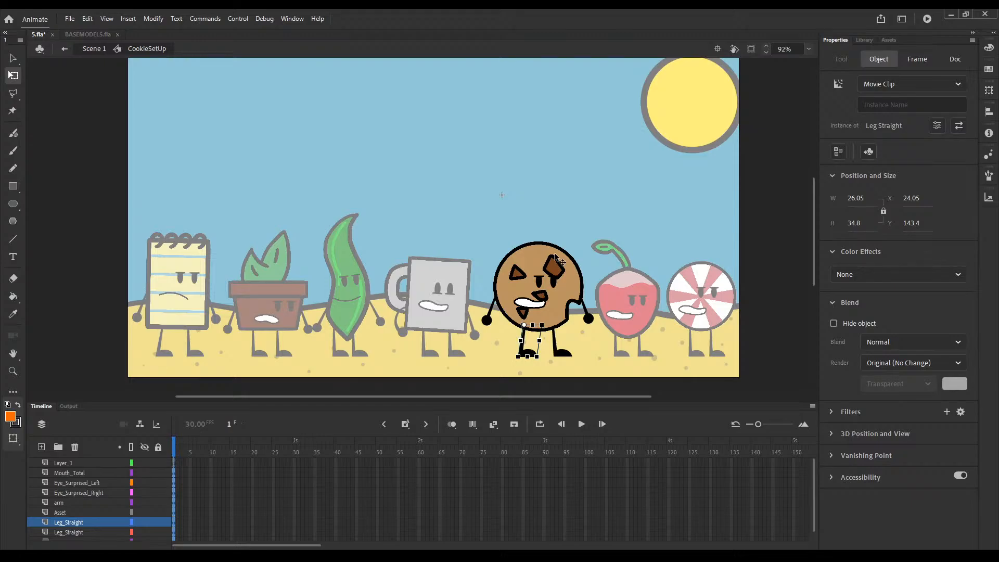
left_click(583, 245)
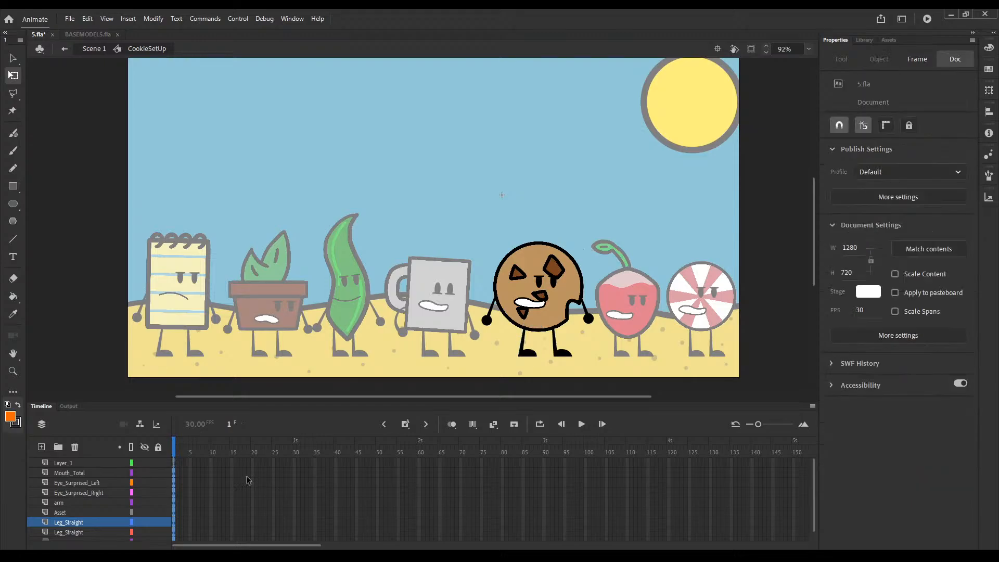
Step: Create classic tweens on all of the cookie's body-part layers, starting at frame 1
left_click(172, 473)
left_click(220, 174)
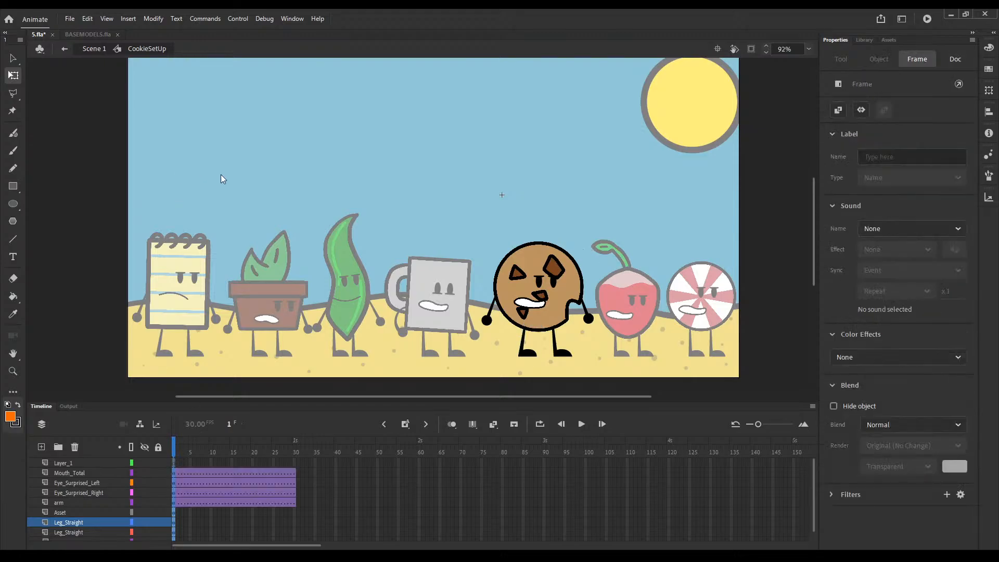
left_click(174, 451)
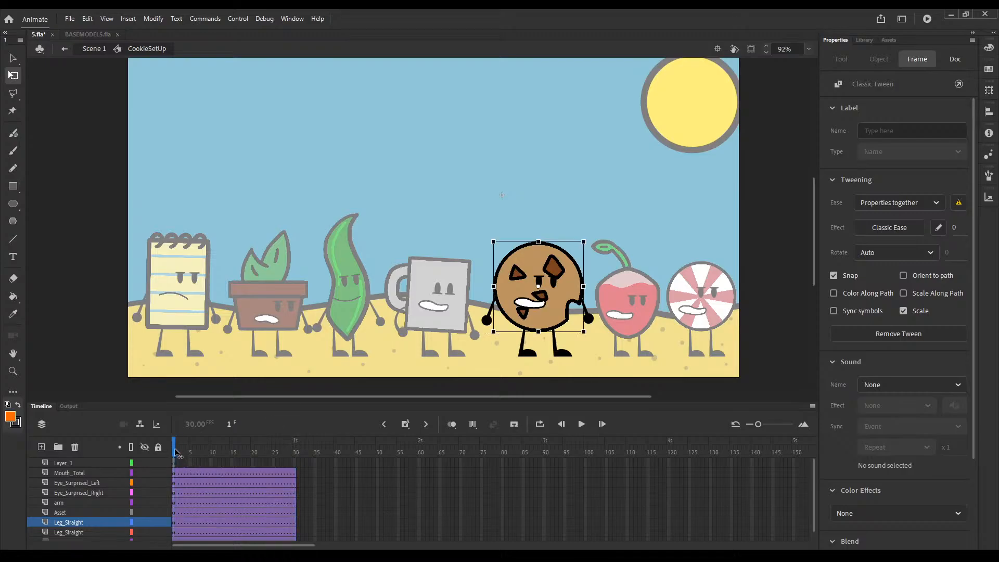
Step: Check the looping settings of the cookie's NewMouth graphic at frame 1
left_click(528, 307)
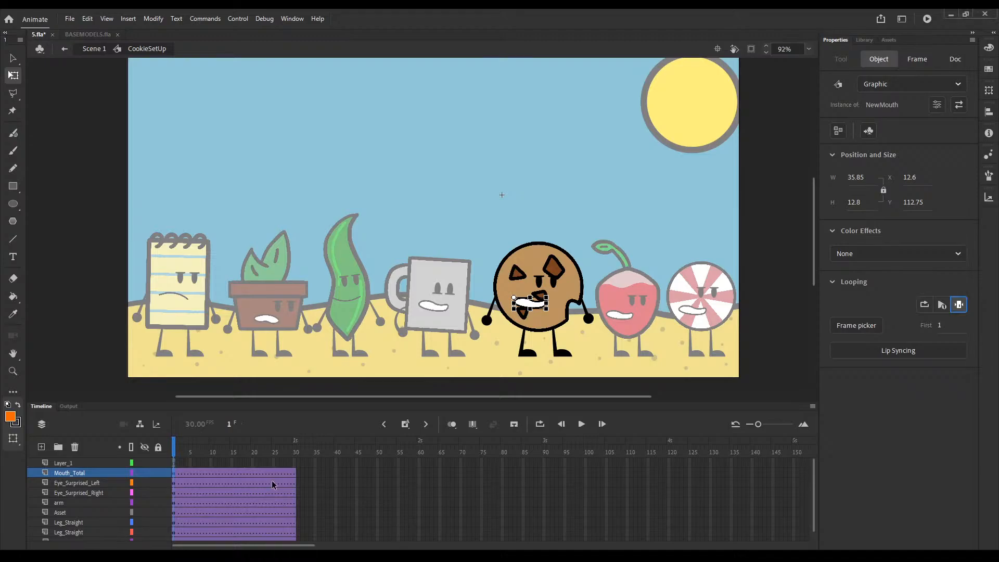
left_click_drag(457, 463, 99, 461)
left_click(176, 449)
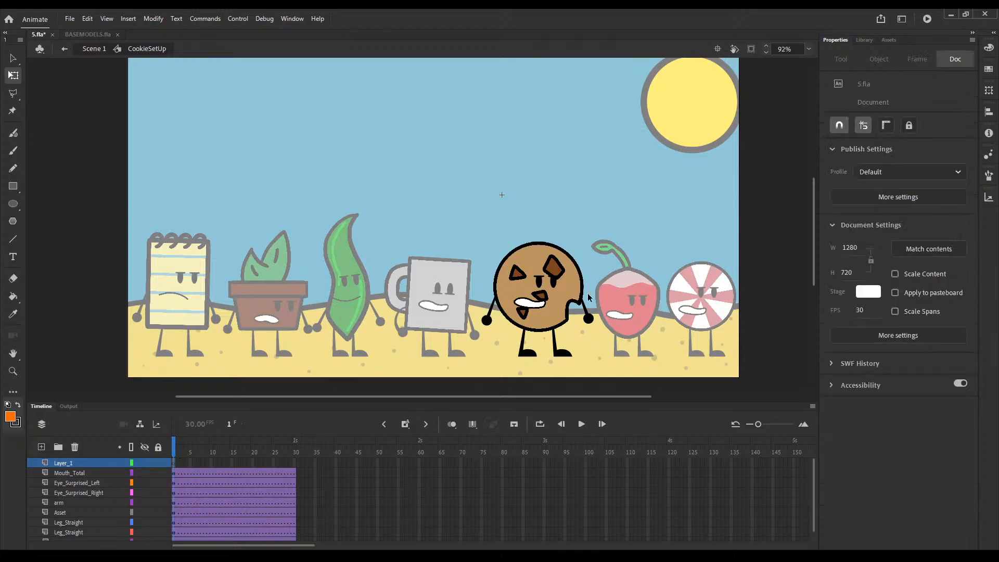
left_click(543, 307)
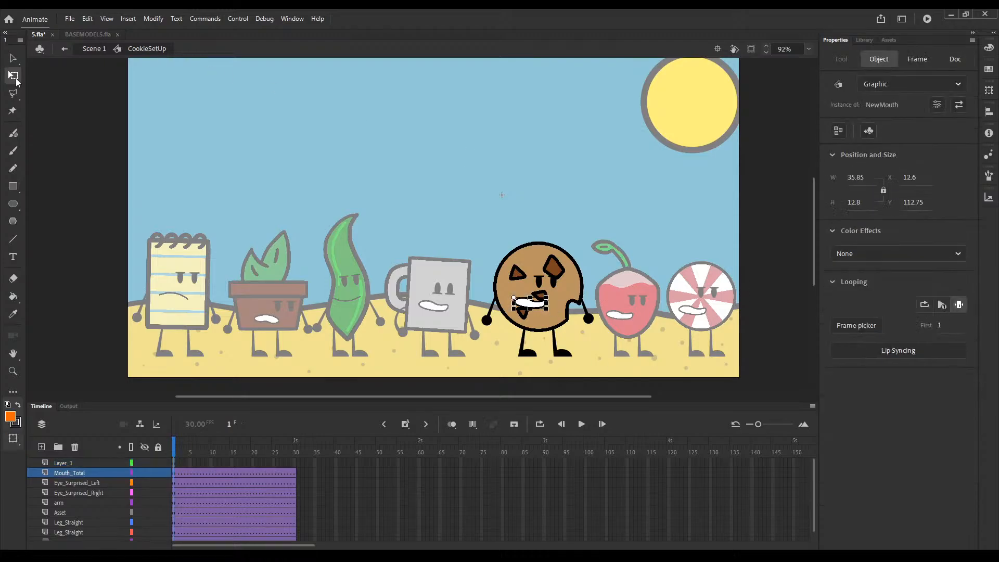
Step: Extend the cookie's animation by inserting keyframes at frame 190 across all of its layers
left_click(162, 180)
left_click_drag(523, 483, 891, 449)
left_click(605, 484)
left_click_drag(679, 470, 843, 466)
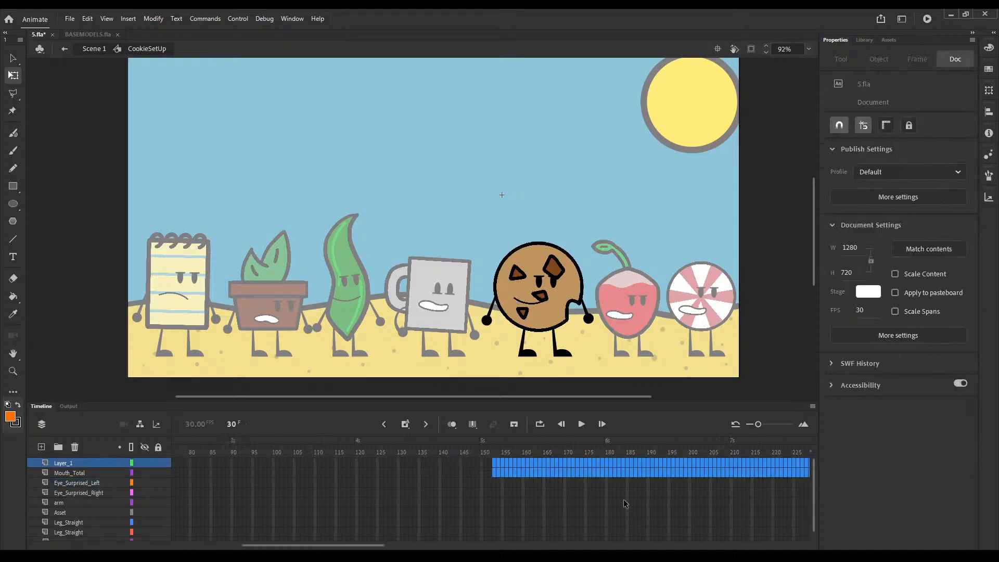
left_click(624, 500)
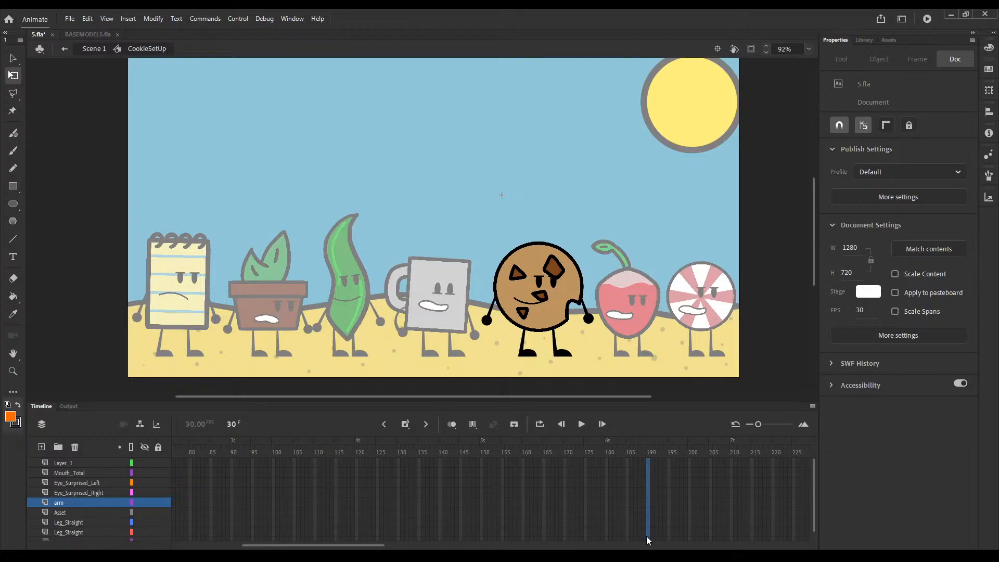
scroll(646, 536, "down", 1)
left_click(647, 533)
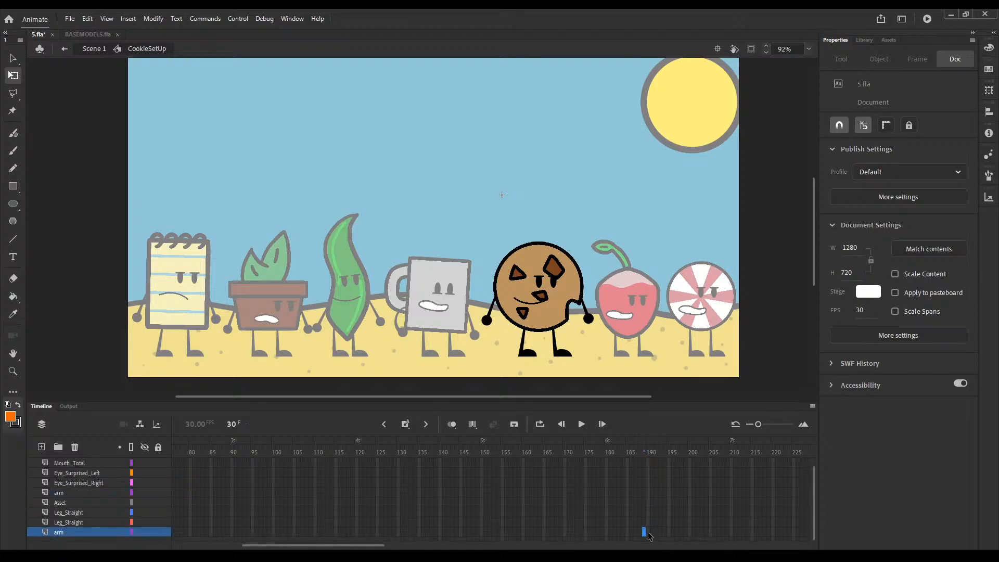
left_click_drag(648, 534, 649, 461)
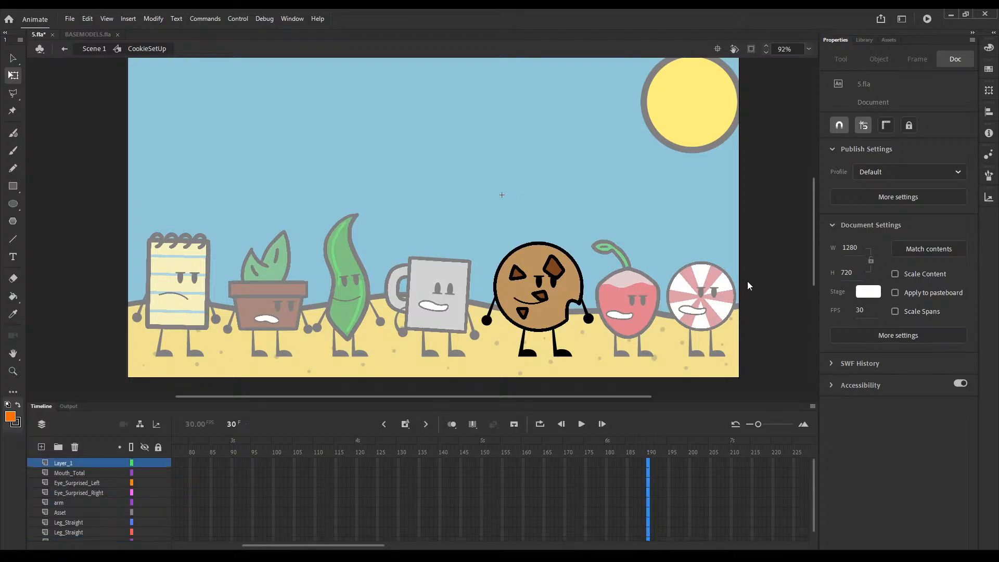
key("F6")
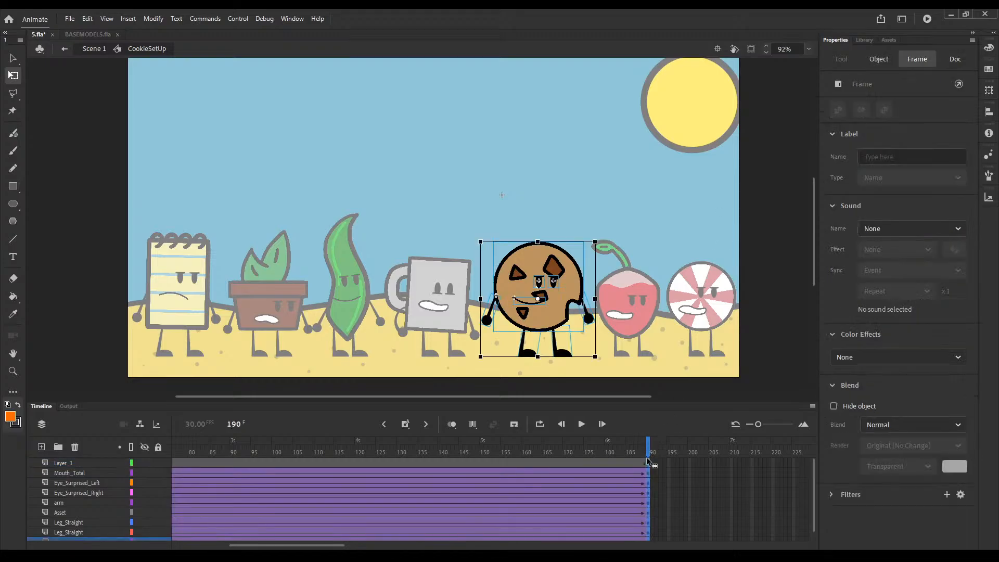
Step: Insert keyframes at frames 75 and 80 on all of the cookie's body-part layers
left_click(729, 257)
left_click_drag(656, 447, 422, 472)
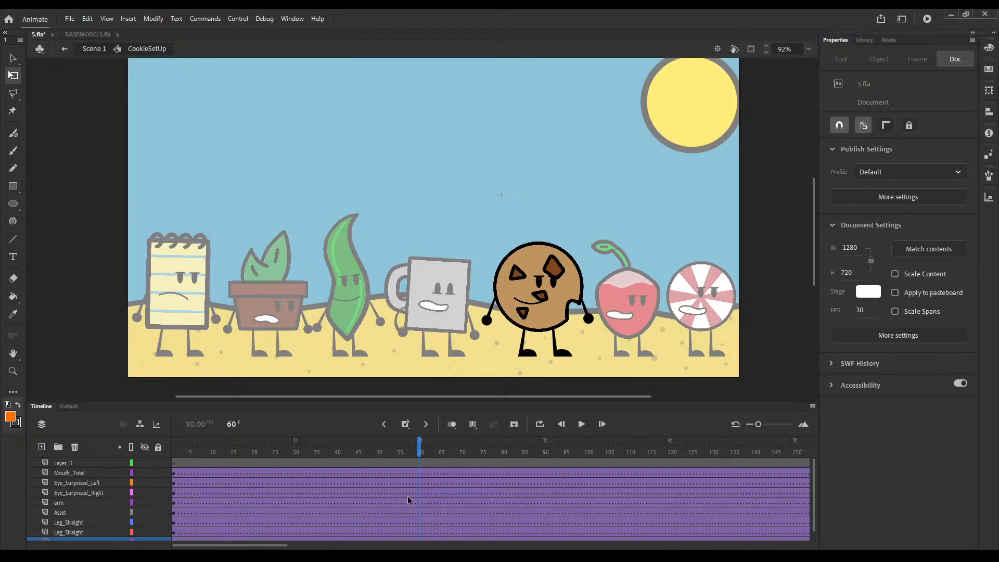
left_click_drag(409, 450, 482, 454)
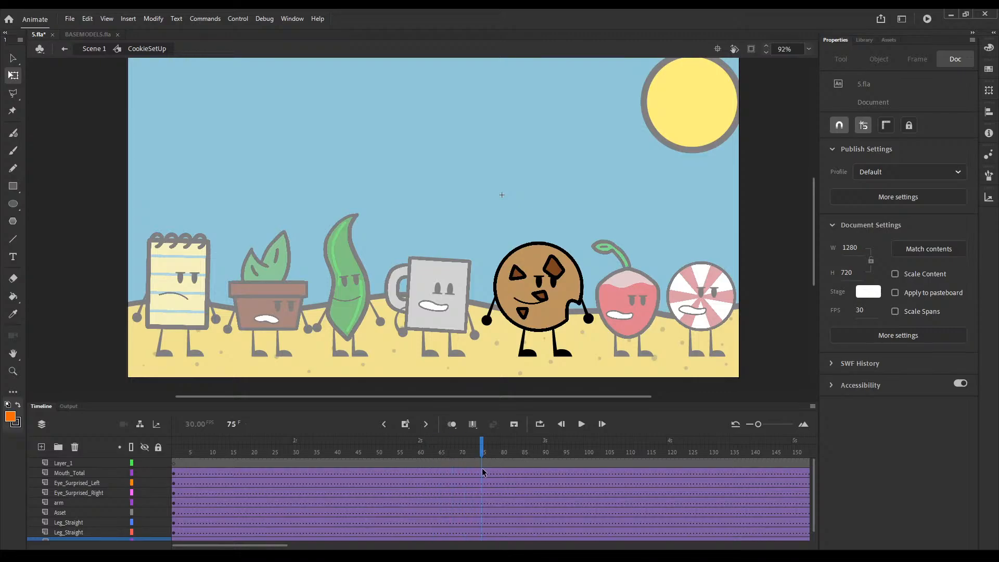
scroll(481, 541, "down", 1)
left_click(481, 535)
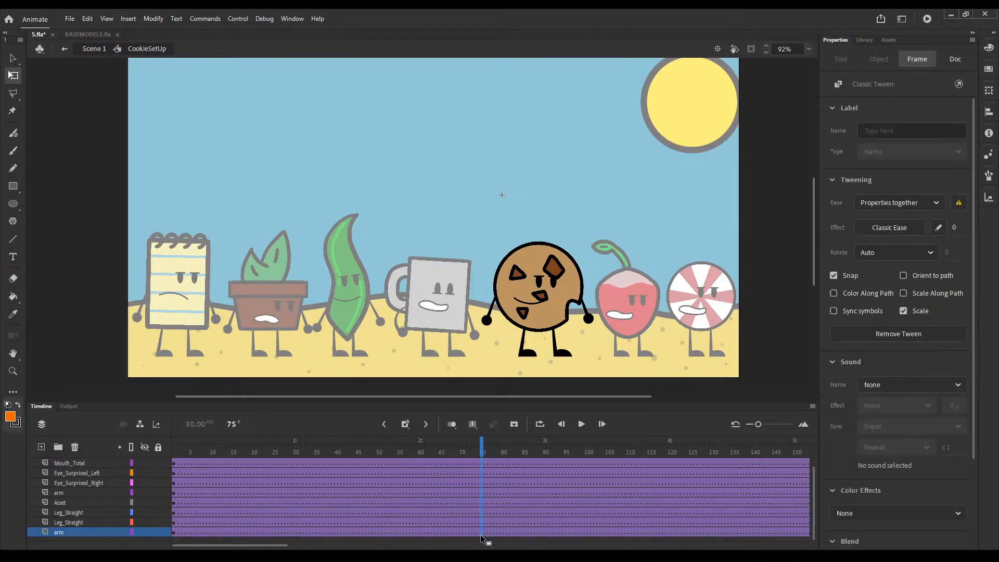
key("F6")
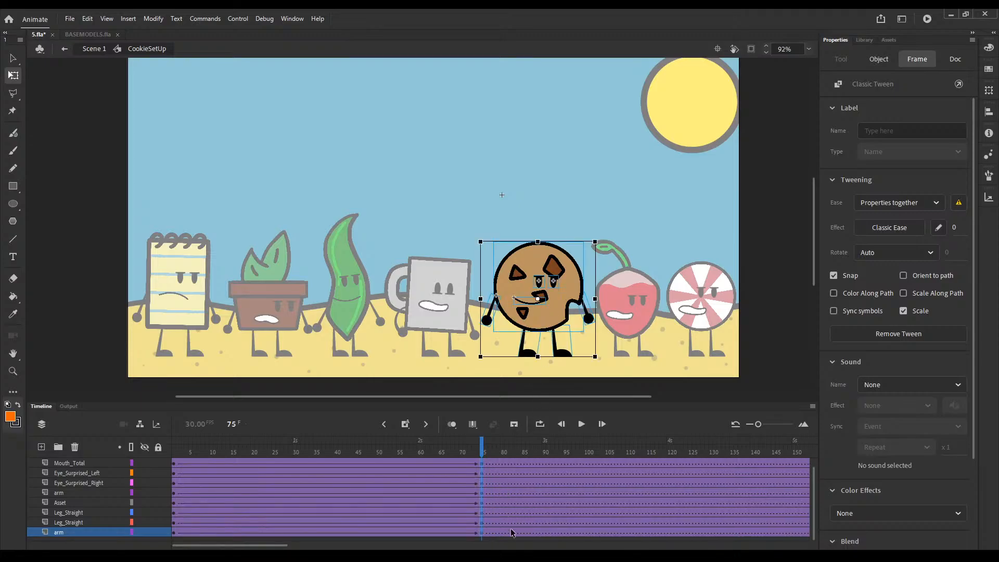
scroll(511, 530, "up", 1)
left_click(502, 475)
left_click_drag(503, 475, 503, 532)
left_click(551, 306)
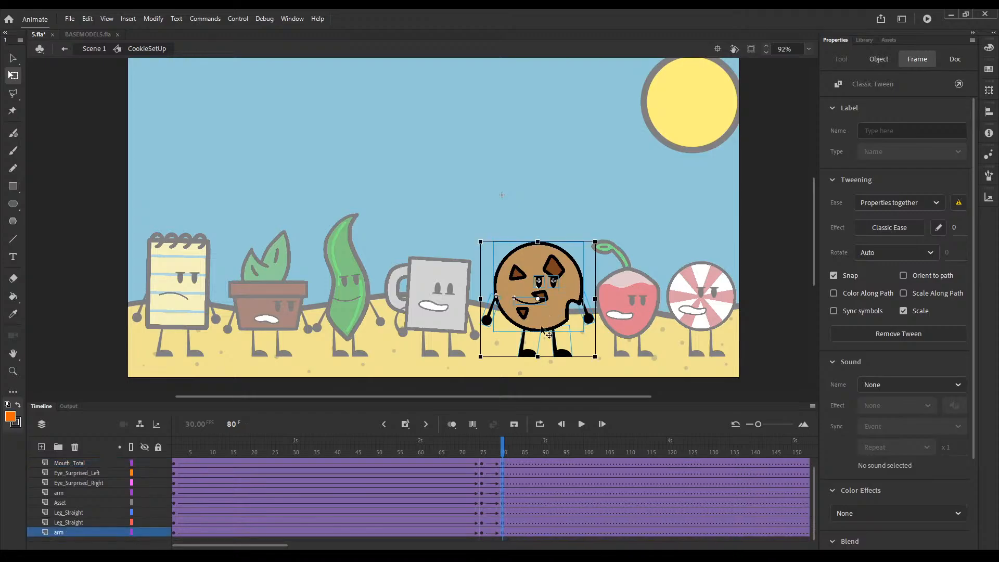
Step: At frame 80, tilt the cookie's body, face and arms slightly counterclockwise, leaving the legs in place
left_click(654, 276)
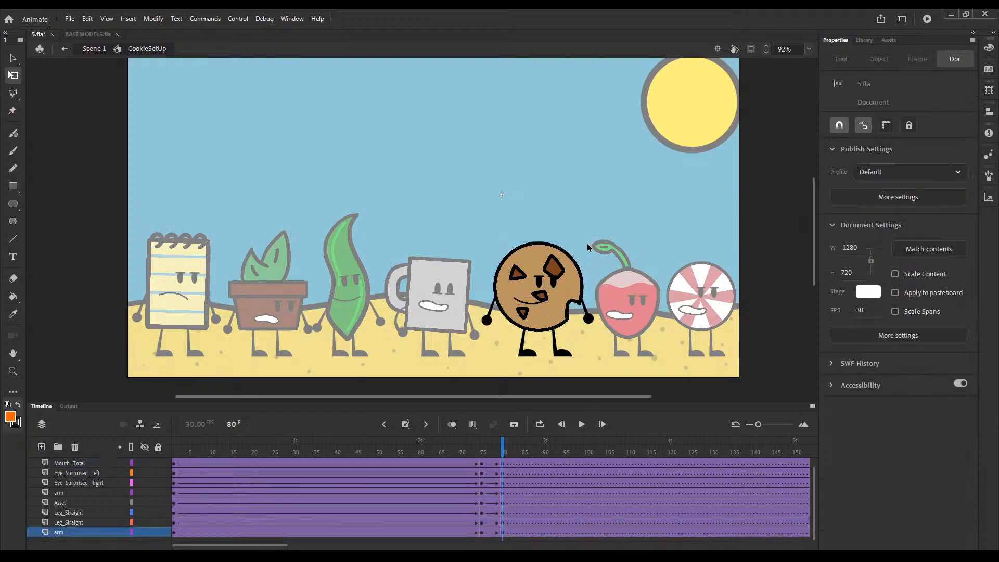
left_click_drag(590, 242, 485, 312)
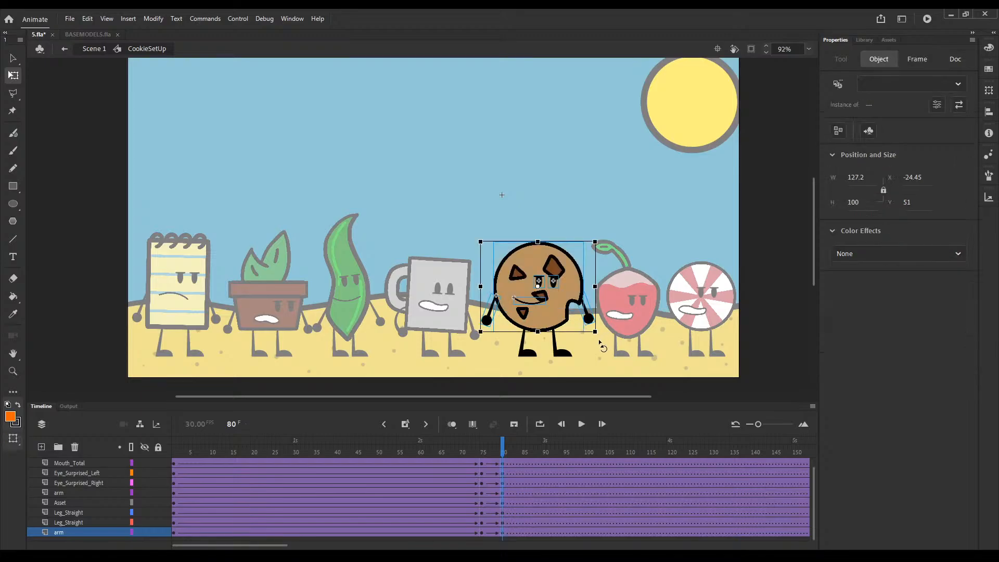
left_click_drag(605, 345, 612, 354)
left_click(613, 354)
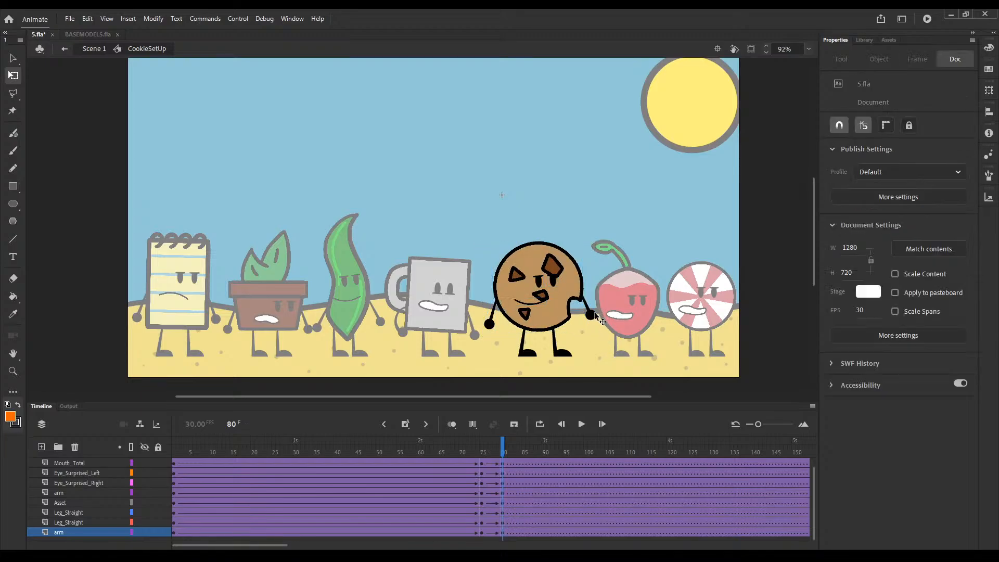
Step: Swap the arm on the cookie's bitten side for Arm Bent at frame 80 and rotate it so the hand is raised
left_click(585, 304)
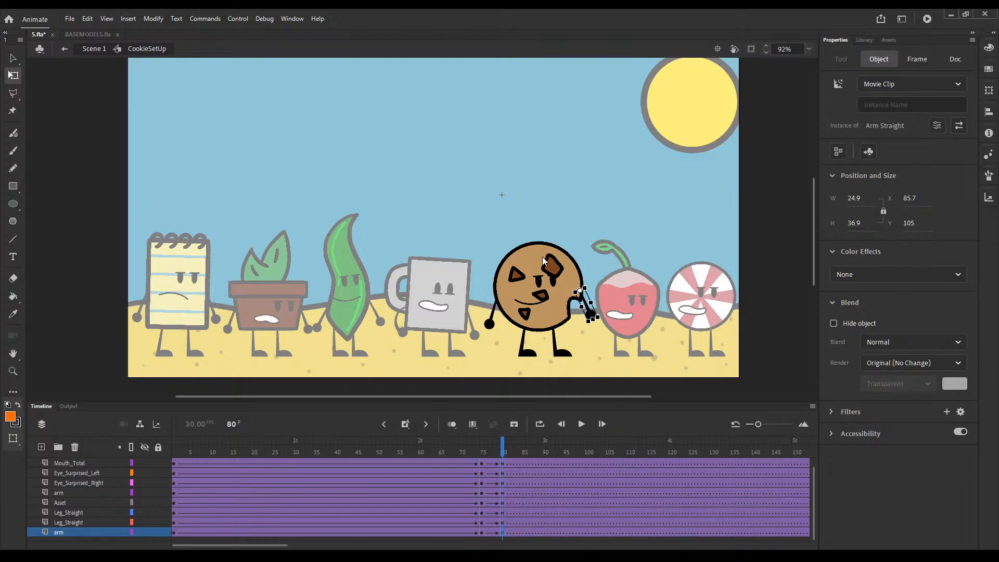
left_click(590, 337)
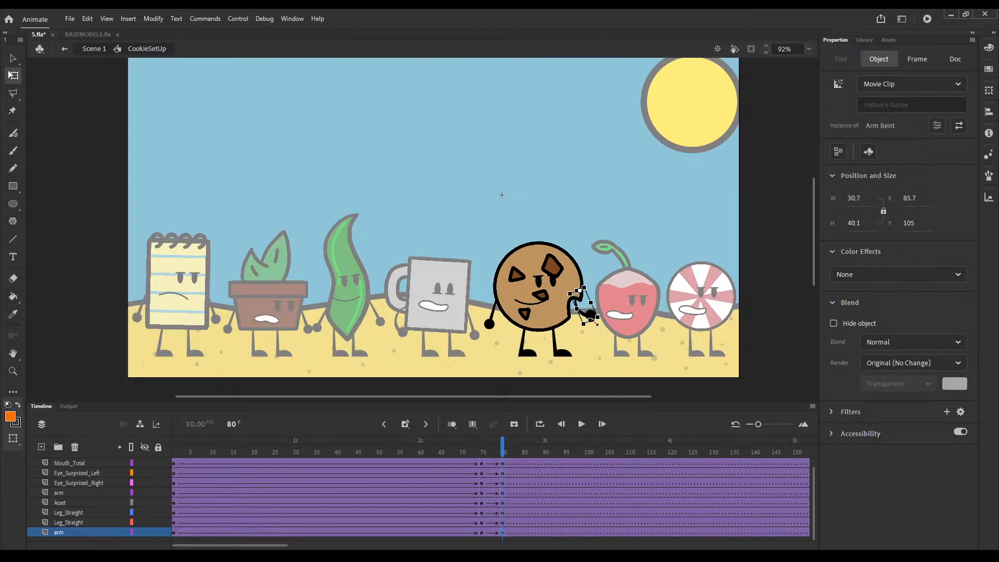
left_click(598, 335)
left_click(591, 315)
left_click_drag(597, 326, 631, 233)
Step: Swing the cookie's remaining straight arm outward away from the body at frame 80 and select the eye on the Eye_Surprised_Left layer
left_click(489, 325)
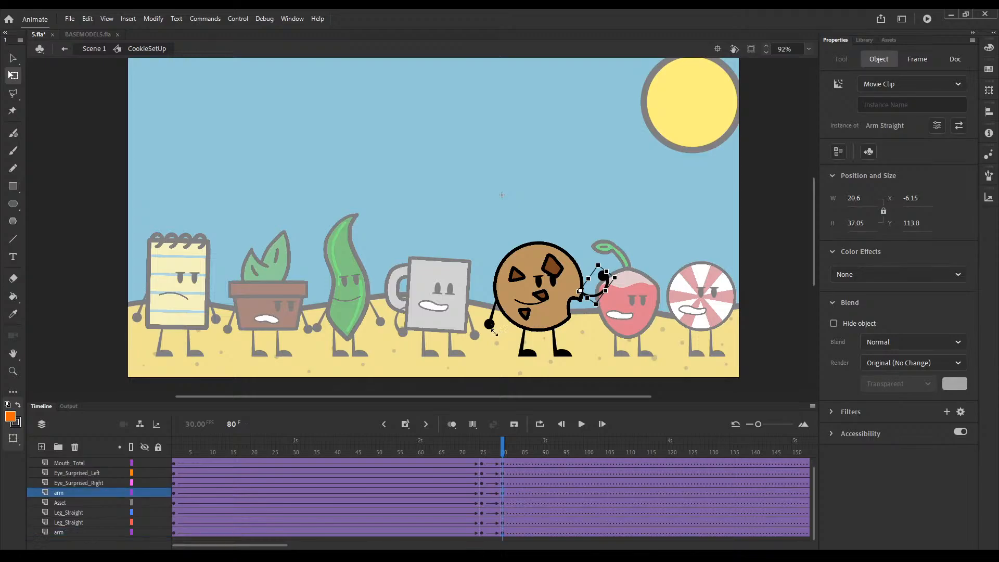
left_click_drag(494, 331, 476, 331)
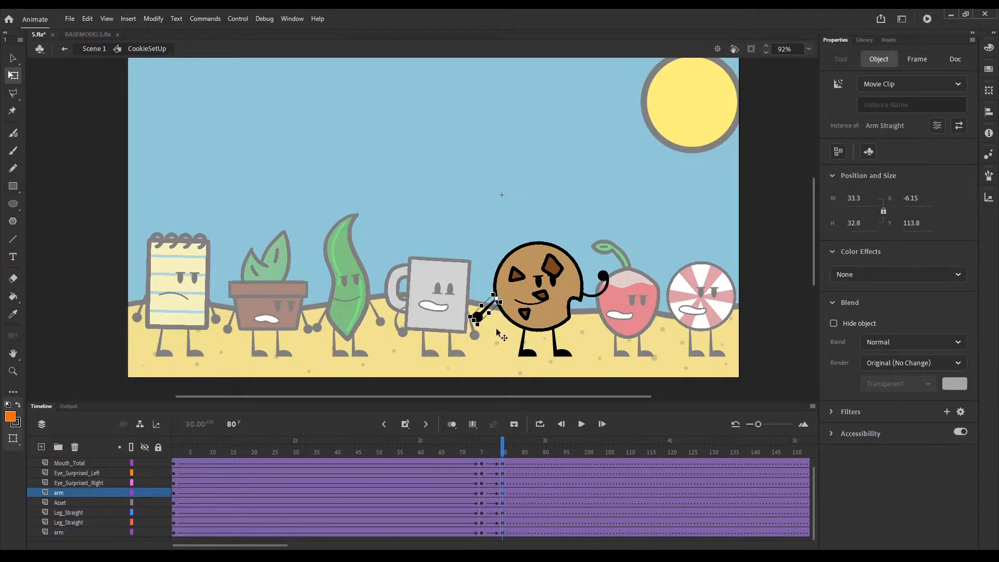
left_click(540, 284)
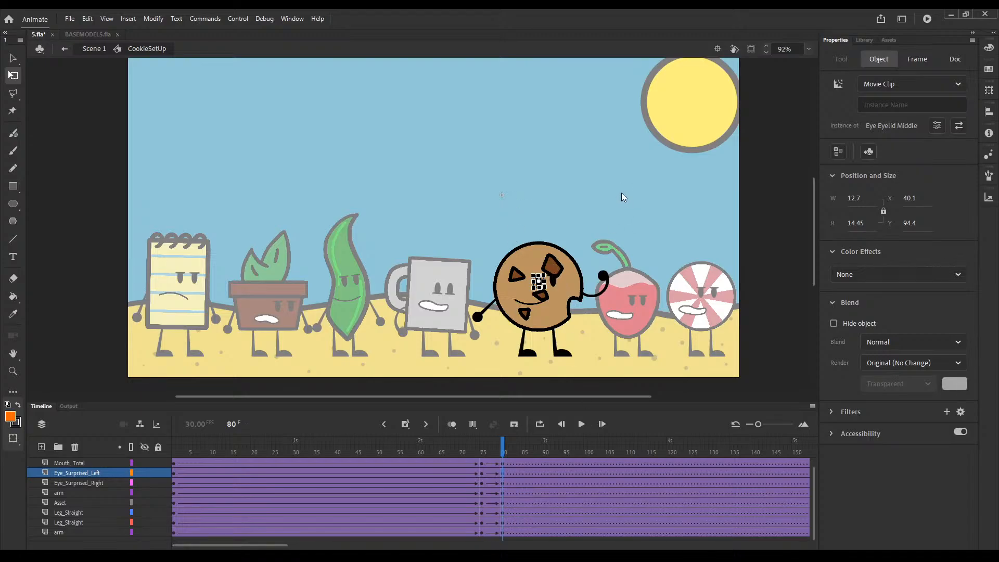
Step: Swap the cookie's half-lidded eyes for ones without lowered eyelids at frame 80, and compare the pose with frame 75
left_click(553, 281)
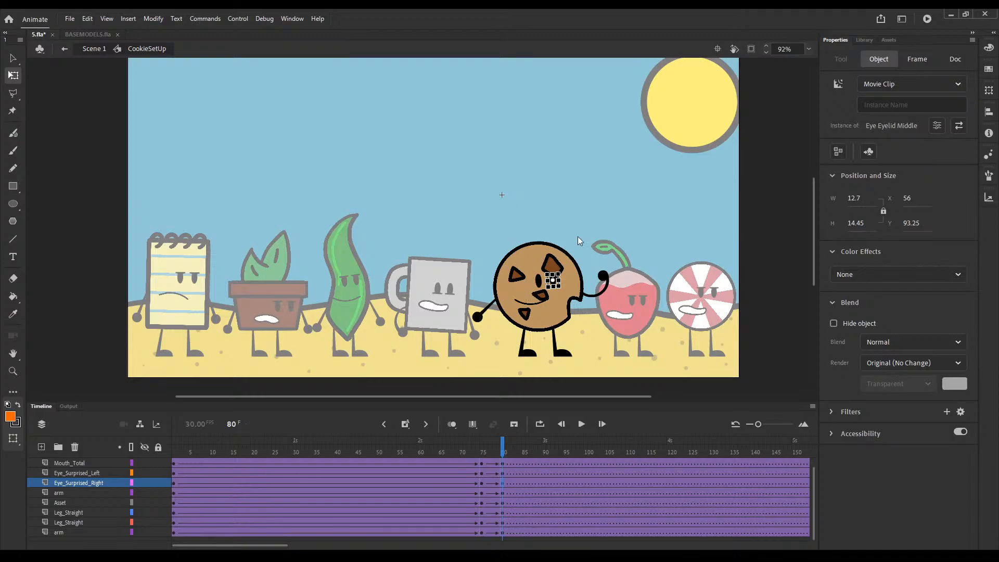
left_click(598, 295)
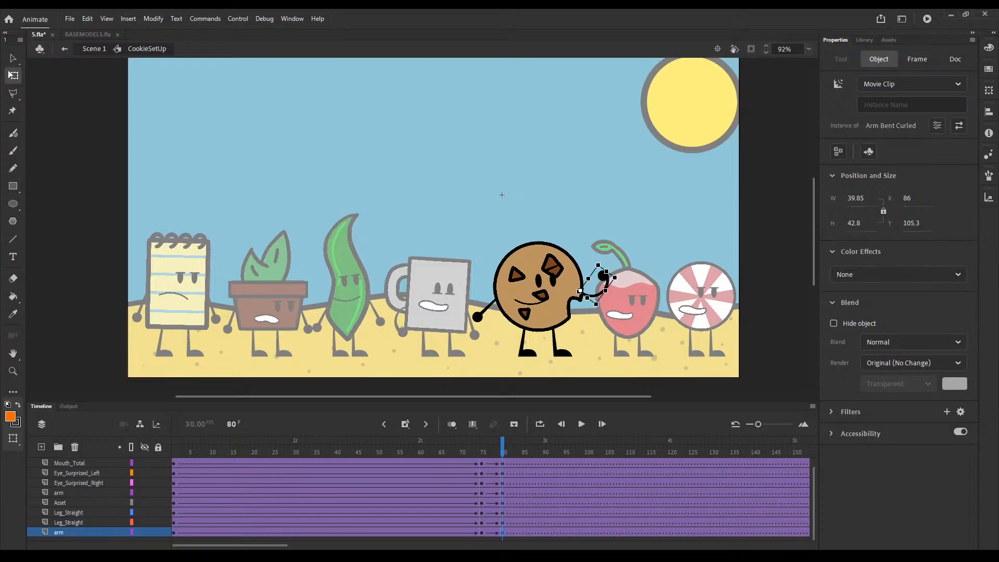
scroll(512, 453, "up", 1)
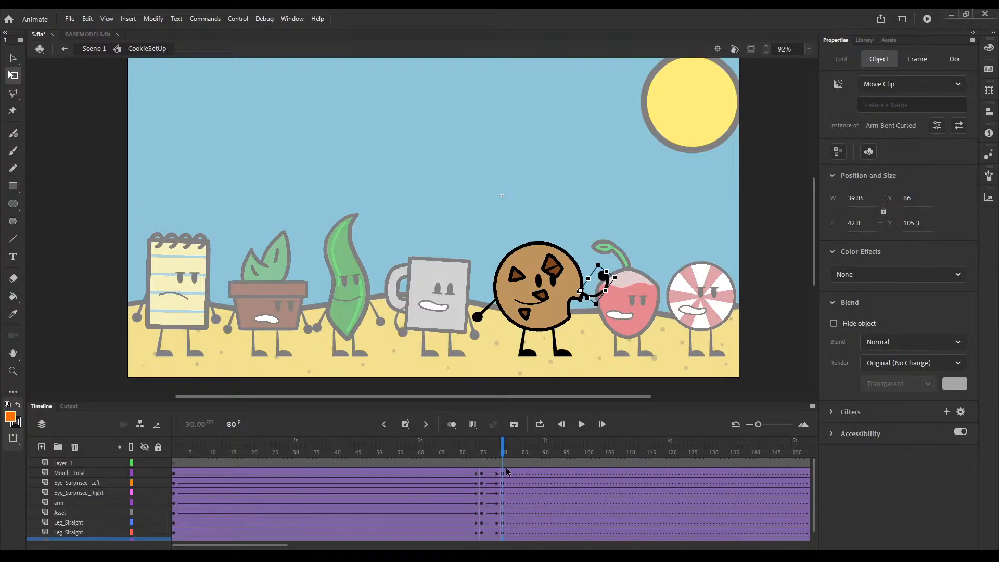
left_click(500, 453)
left_click_drag(500, 453, 479, 457)
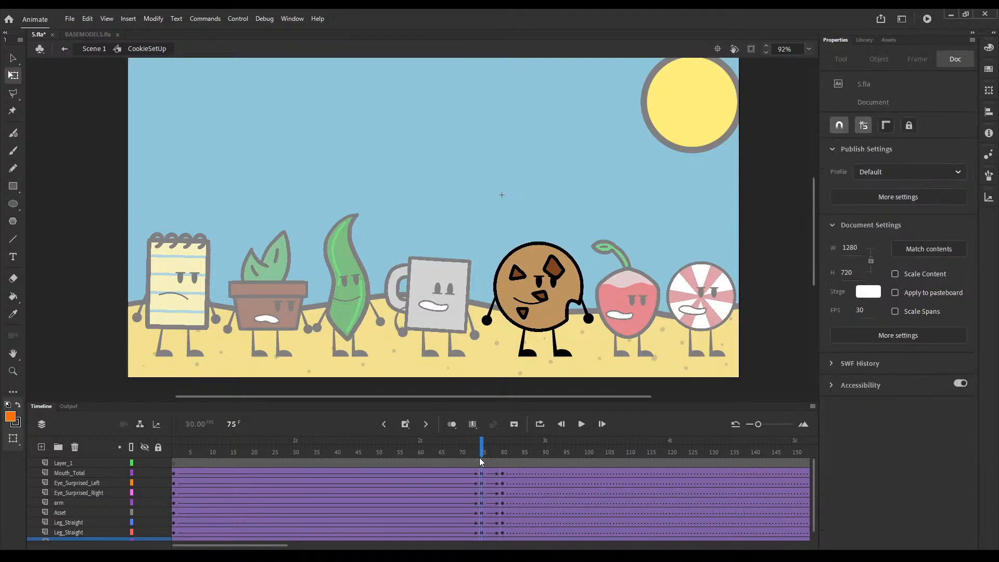
Step: Return to the main scene's first frame, then open the radish's symbol and create classic tweens on all its body-part layers
double_click(530, 375)
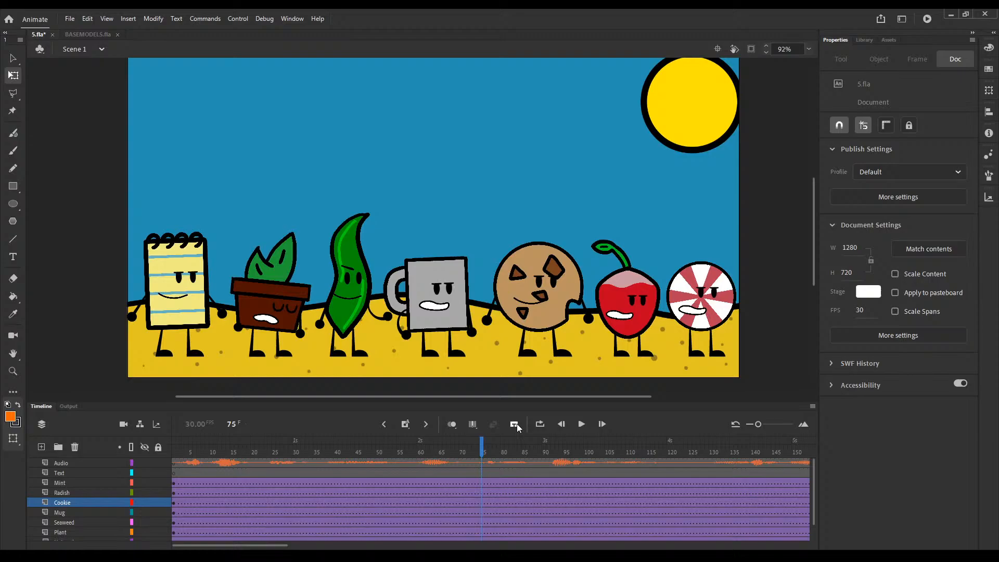
left_click(384, 424)
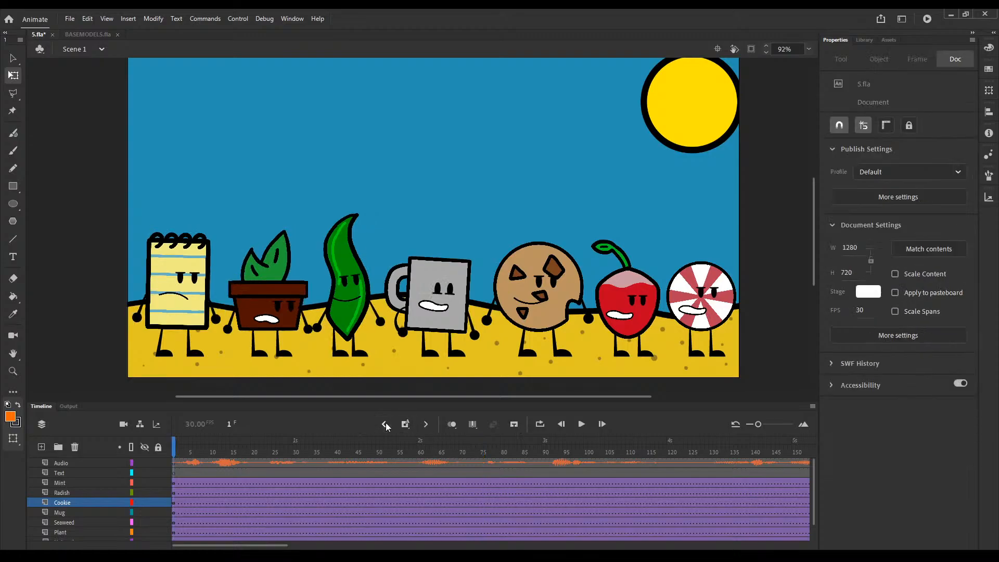
double_click(614, 322)
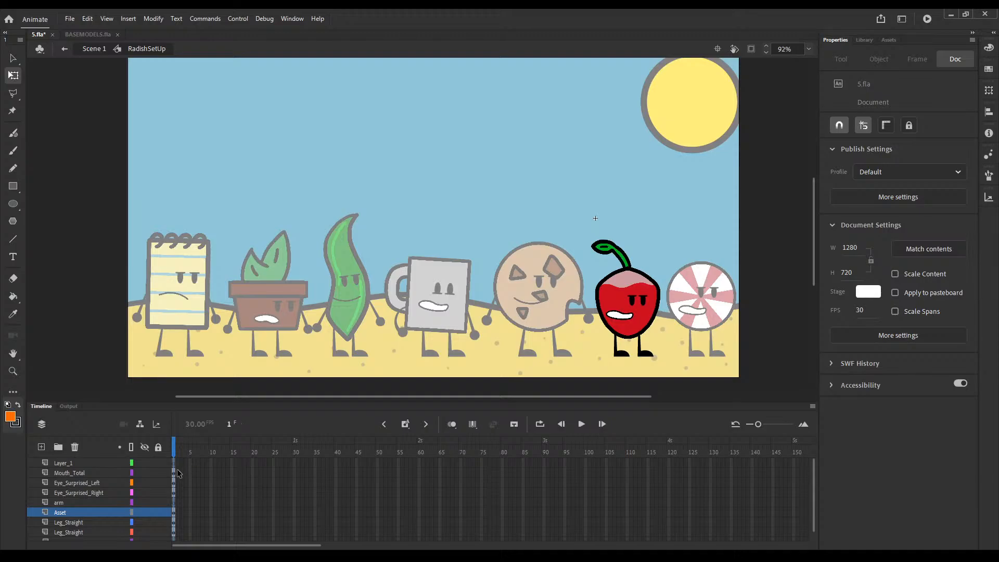
left_click_drag(174, 471, 173, 540)
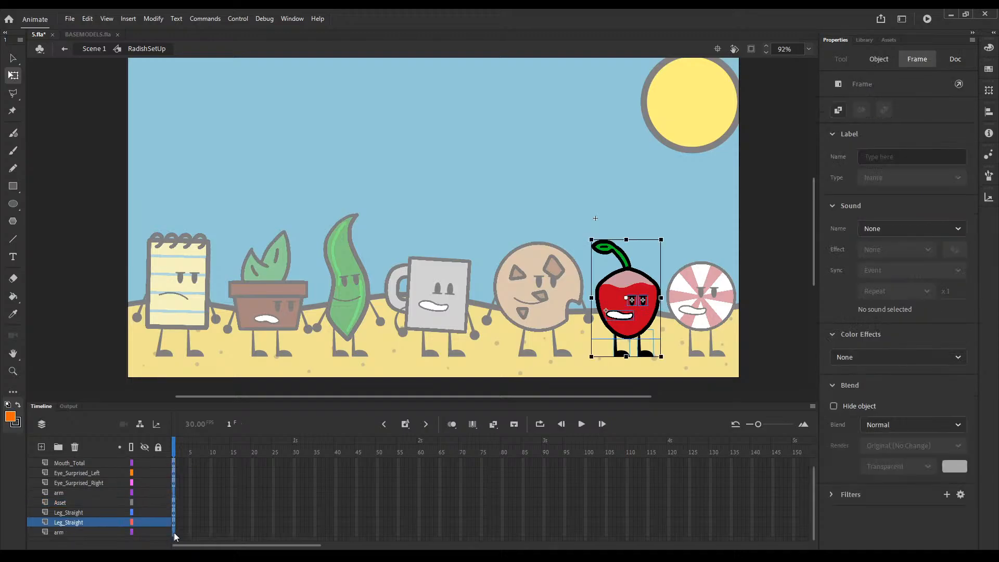
right_click(174, 533)
left_click(249, 231)
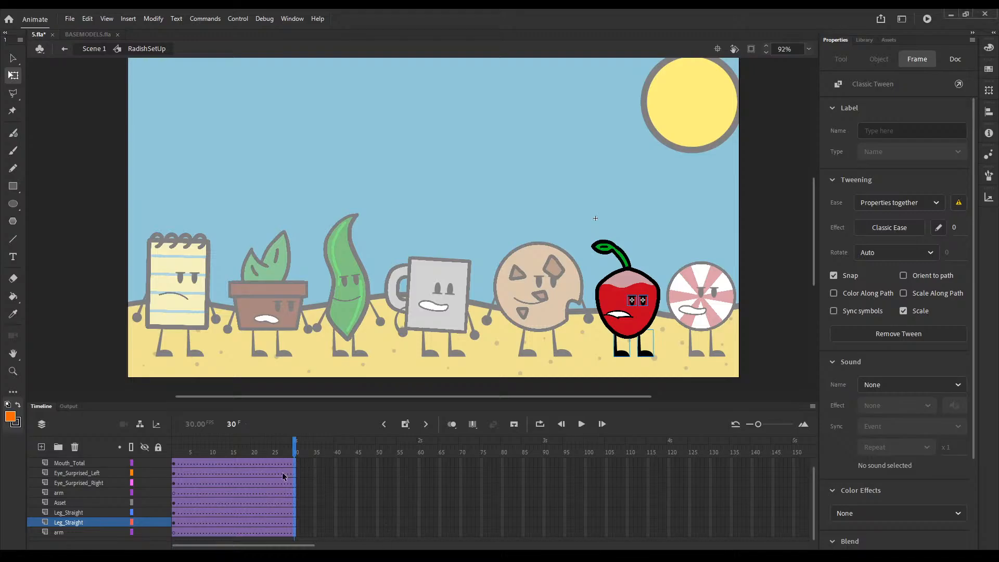
scroll(294, 477, "up", 1)
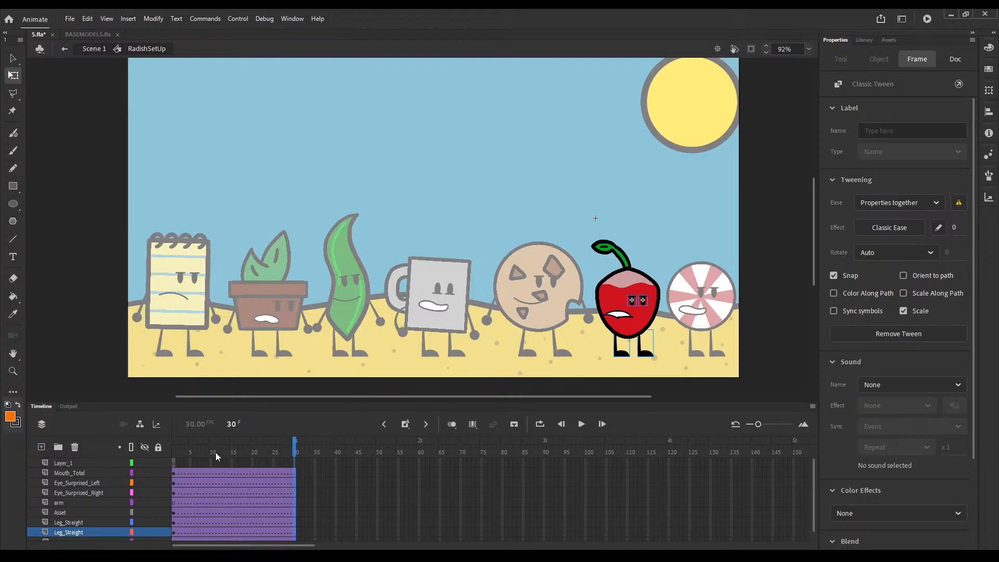
left_click(171, 453)
Step: Scrub the main scene's timeline to find the timing for the radish's movement, and return to the radish's symbol
double_click(620, 316)
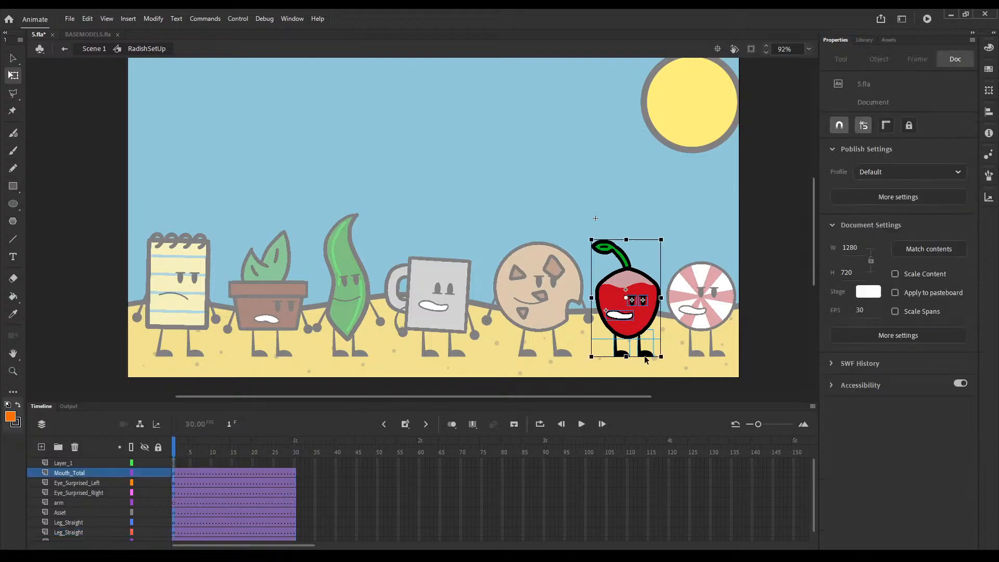
left_click(624, 322)
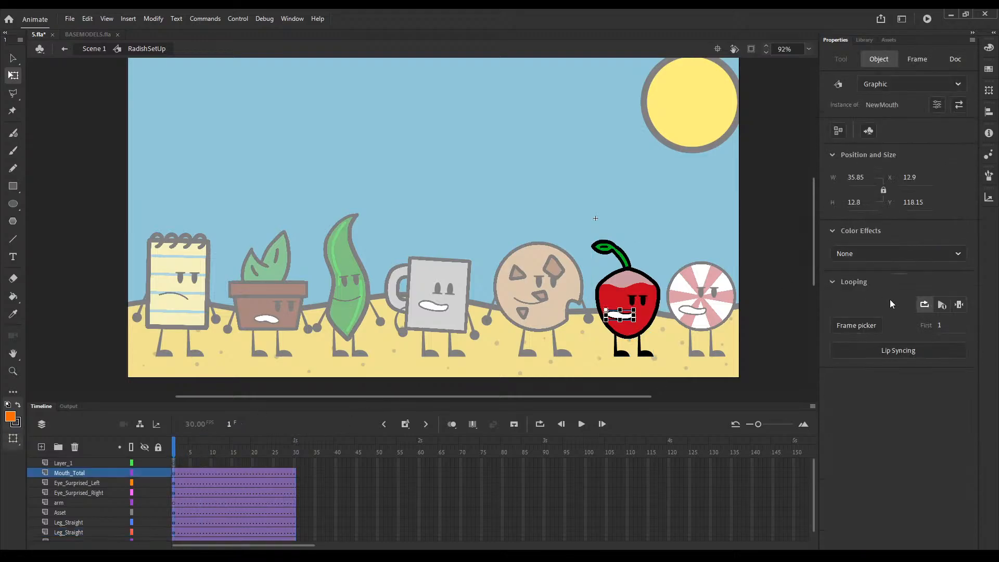
double_click(719, 356)
mouse_move(549, 450)
left_mouse_down()
mouse_move(585, 448)
mouse_move(535, 449)
left_mouse_up()
left_click(624, 307)
double_click(624, 307)
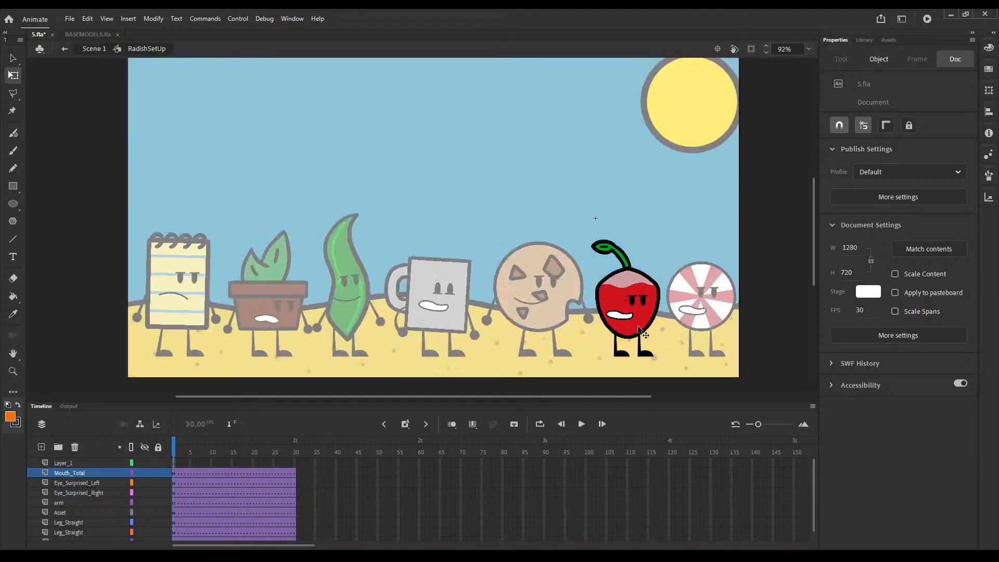
key("ctrl+a")
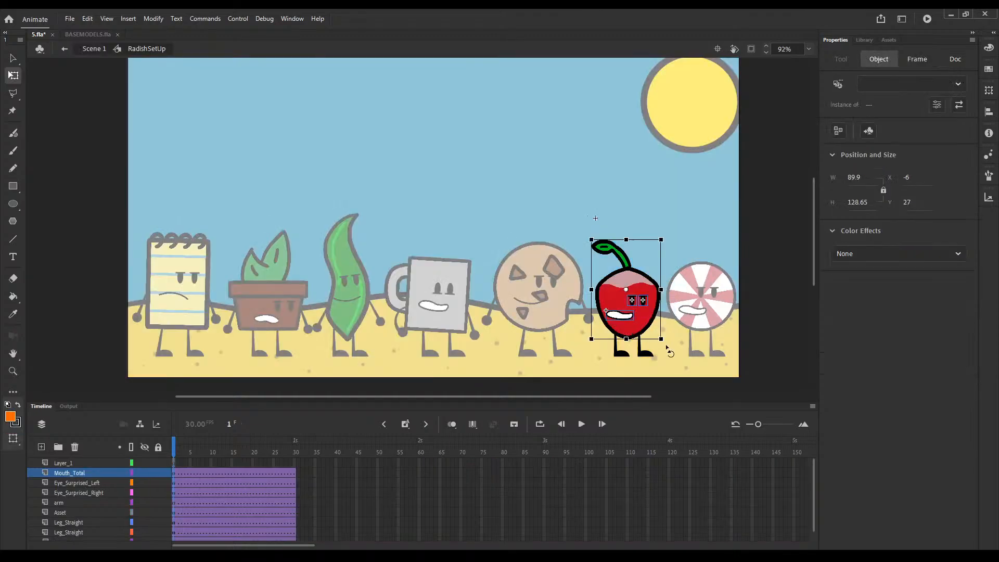
left_click_drag(666, 347, 661, 354)
key("ctrl+z")
left_click(616, 356)
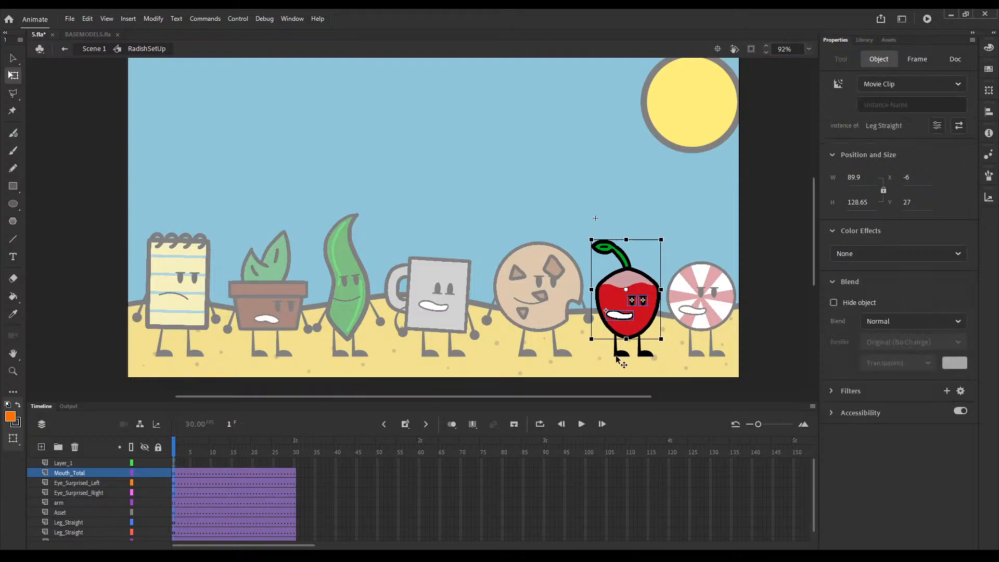
Step: At frame 1, change the radish's mouth to a closed smile and swap both eyes for the Eye Cheek style
left_click(619, 315)
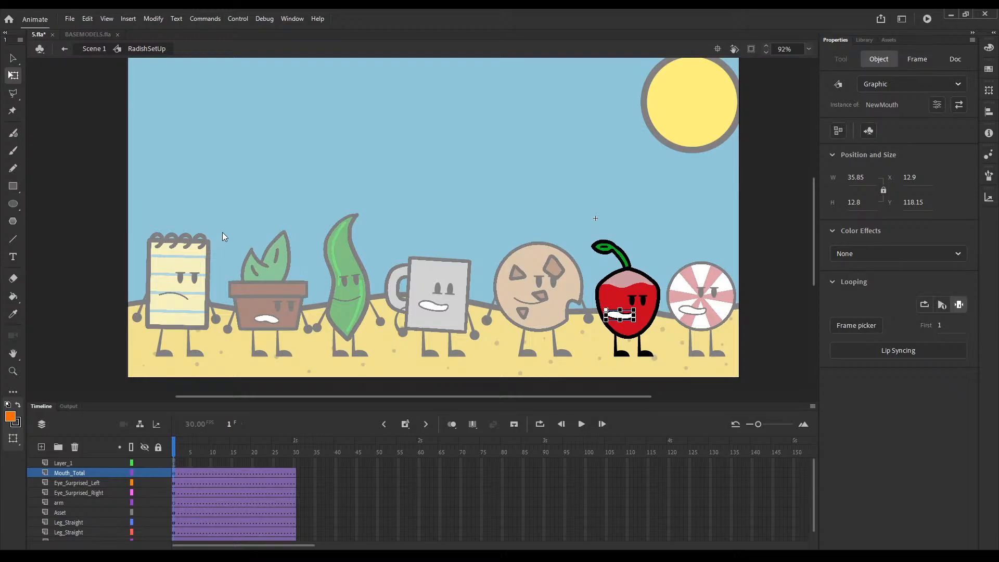
left_click(178, 179)
left_click(636, 299)
left_click(643, 300)
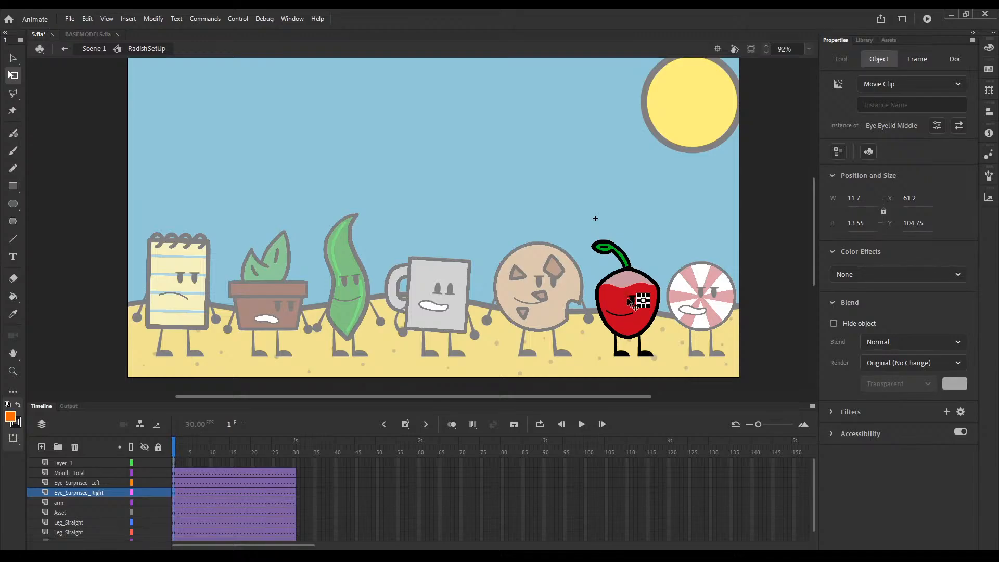
left_click(631, 300, "shift")
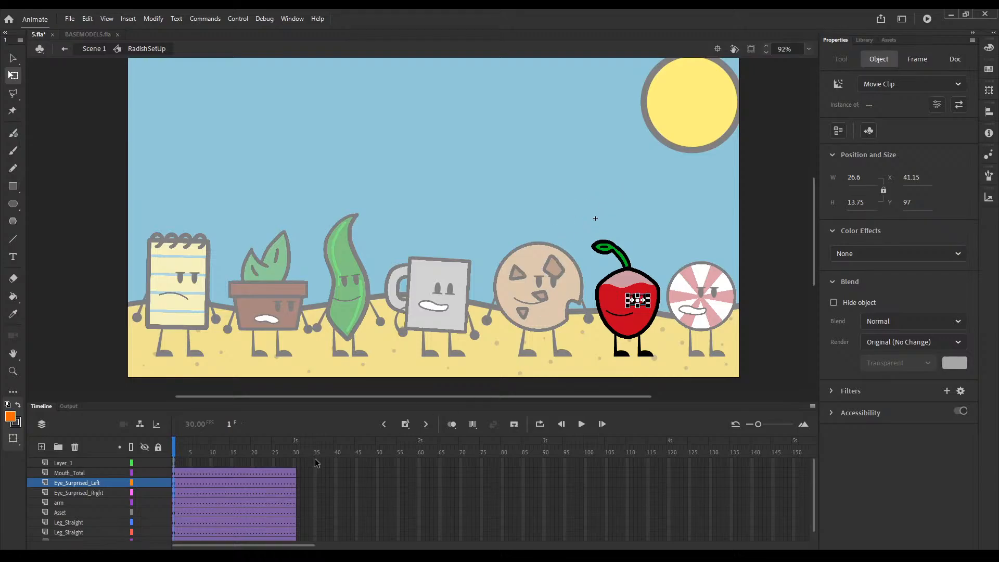
Step: Extend the radish's body-part layers to frame 95 and insert keyframes there
left_click_drag(566, 465, 567, 536)
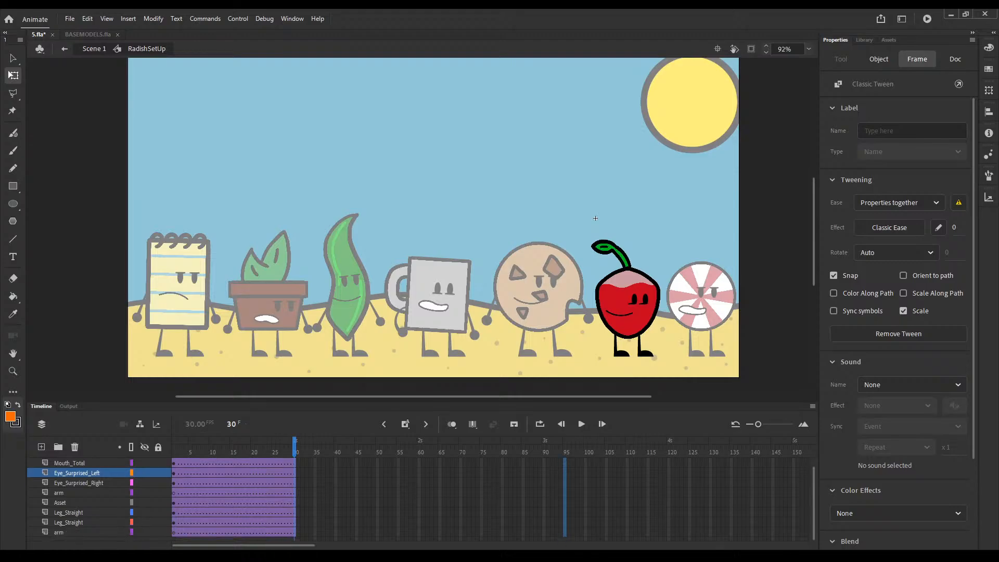
key("F5")
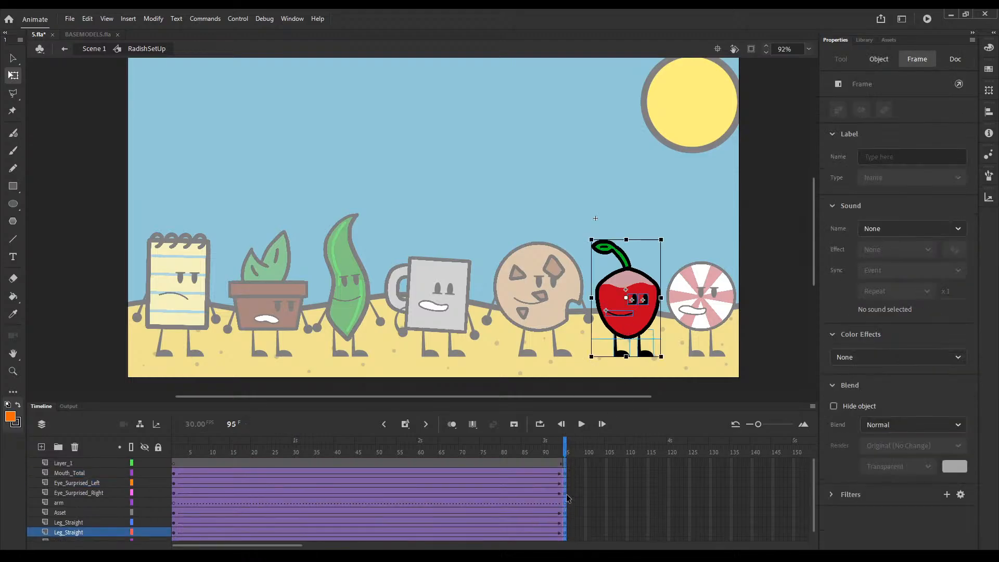
left_click(565, 462)
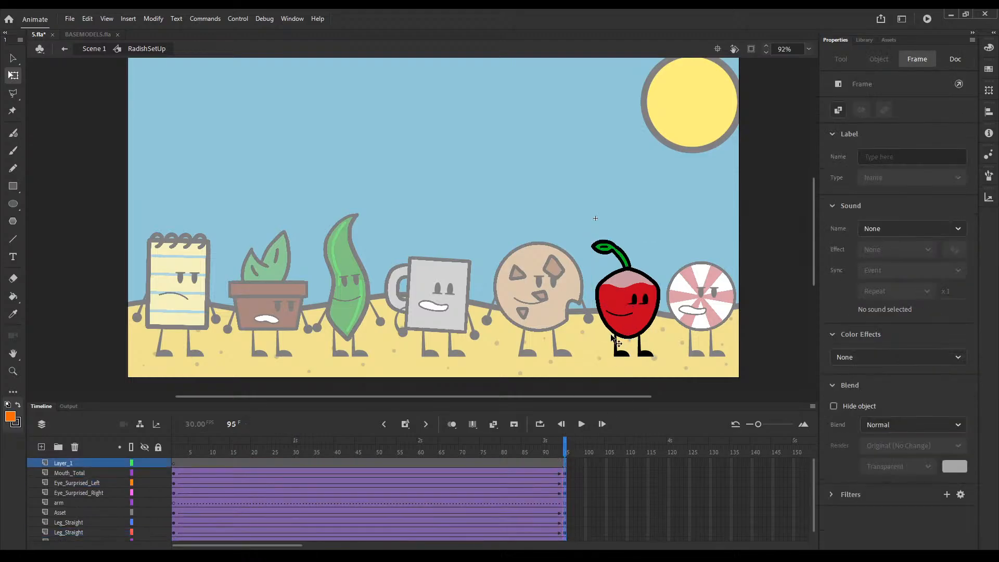
left_click_drag(627, 276, 567, 325)
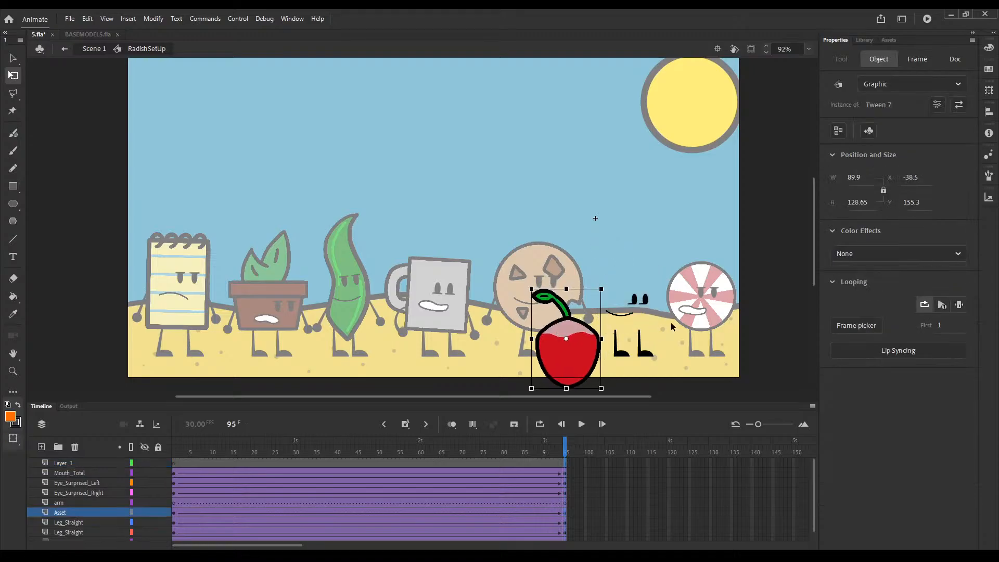
key("ctrl+z")
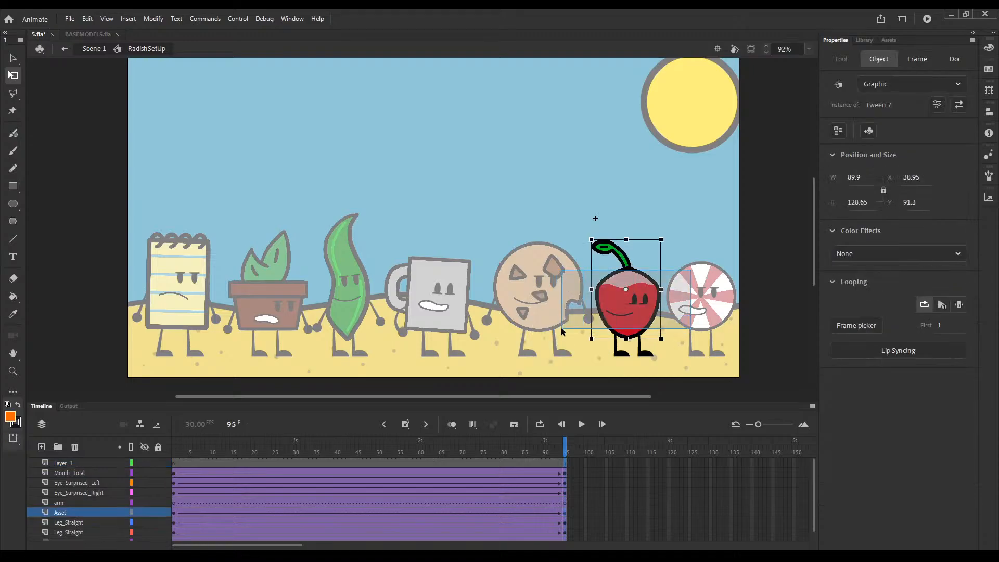
mouse_move(668, 345)
left_mouse_down()
mouse_move(677, 342)
mouse_move(664, 348)
left_mouse_up()
key("ctrl+z")
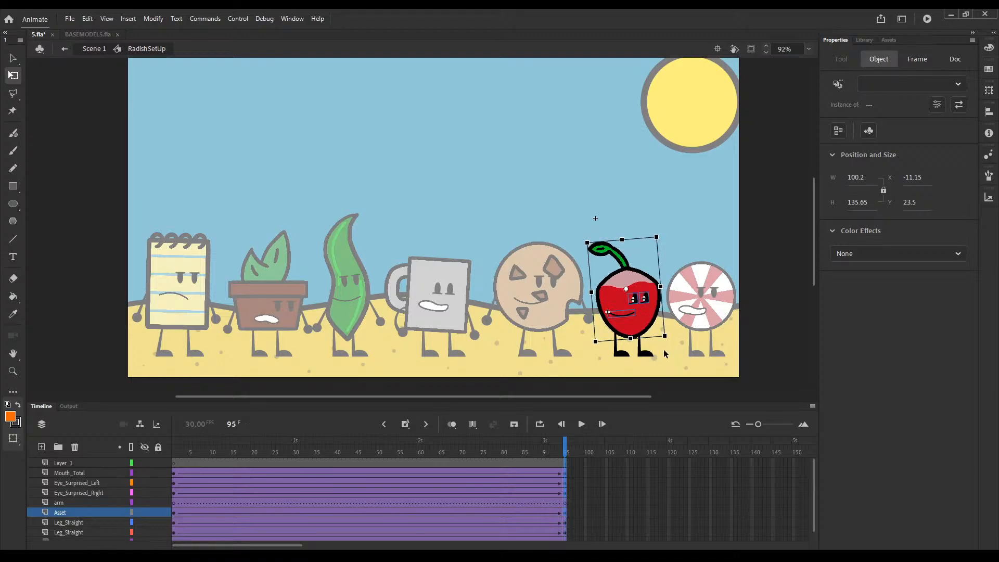
left_click(533, 473)
key("ctrl+z")
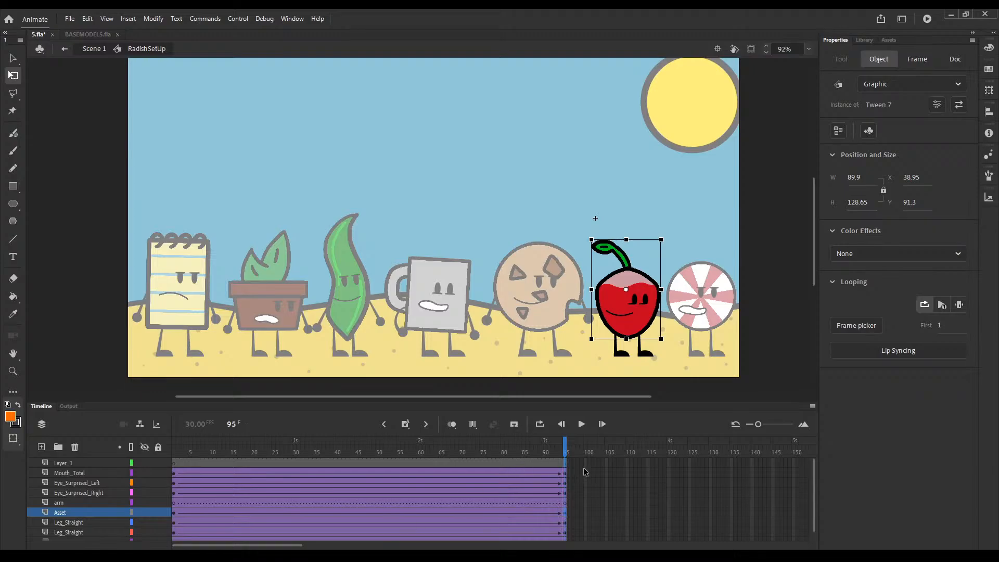
Step: Insert keyframes at frame 100 on the radish's body-part layers and tilt its body and face slightly counterclockwise, leaving the legs in place
left_click_drag(585, 471, 585, 531)
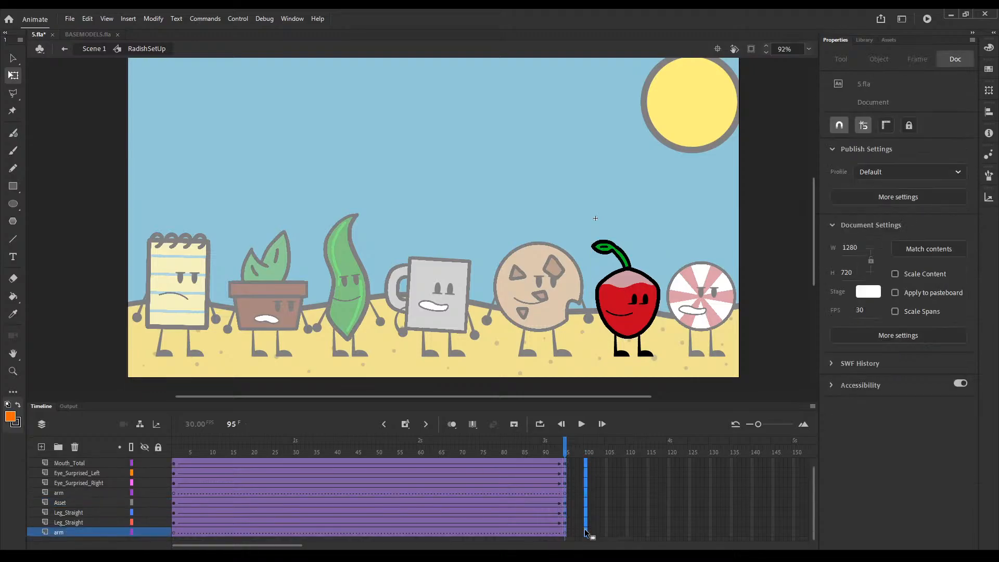
key("F6")
left_click_drag(664, 261, 592, 316)
left_click_drag(666, 345, 683, 364)
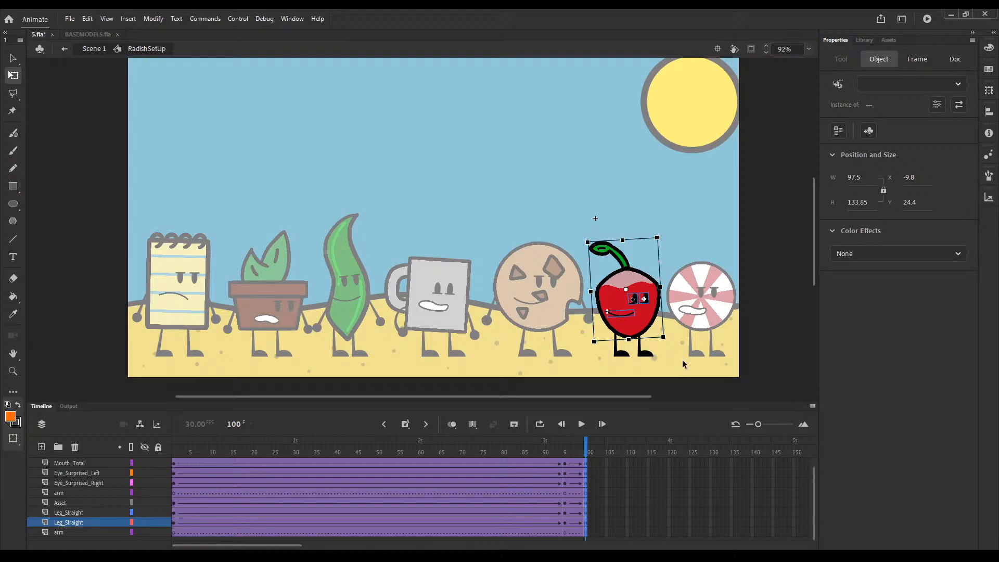
left_click(636, 298)
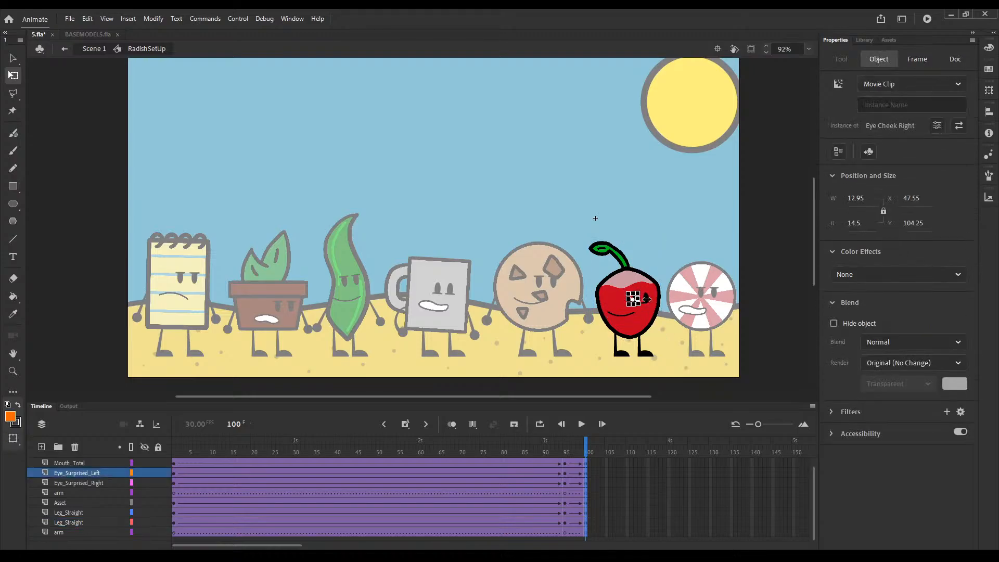
left_click(646, 300, "shift")
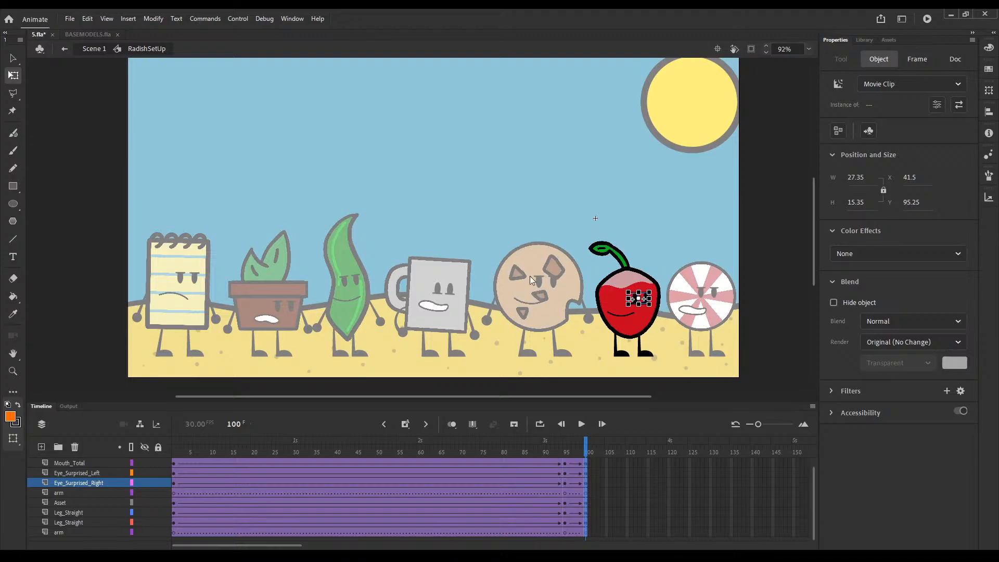
key("ctrl+z")
Step: Insert keyframes at frame 98 on the radish's two eye layers and swap both eyes for closed ones
left_click(579, 484)
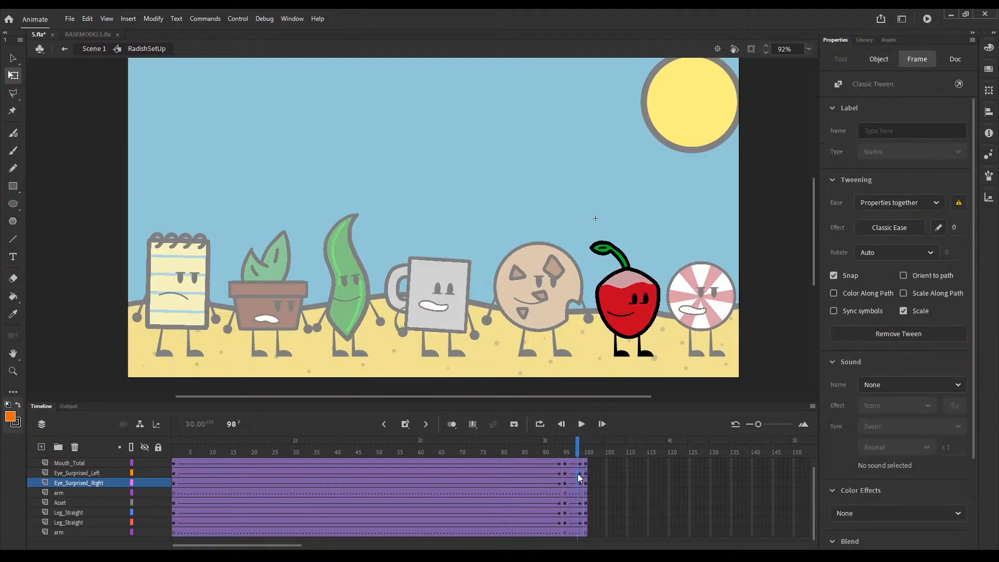
left_click(579, 473)
left_click(634, 299)
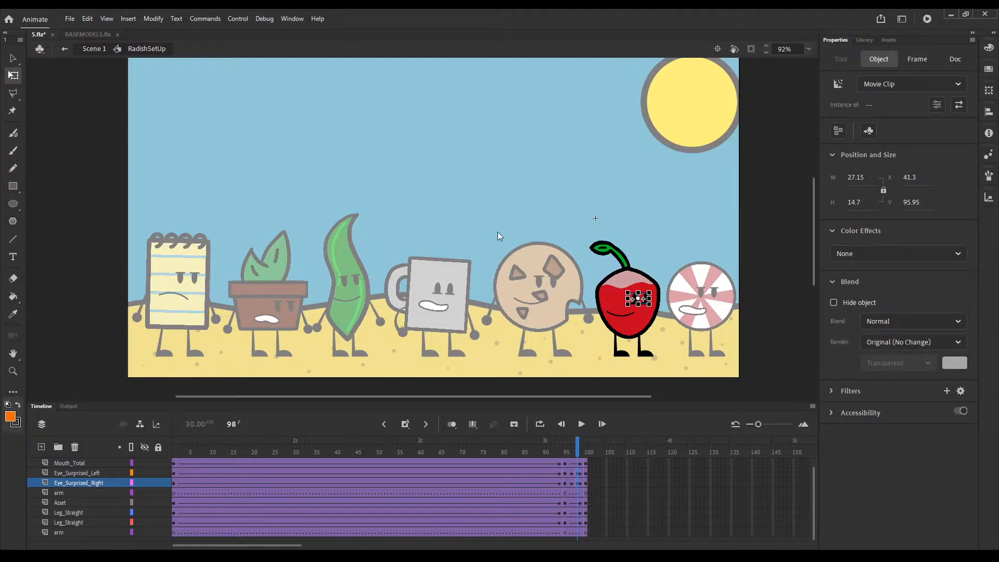
Step: Return to the main scene, scrub around frame 98 to check the radish's blink, and go back to the first frame
double_click(608, 388)
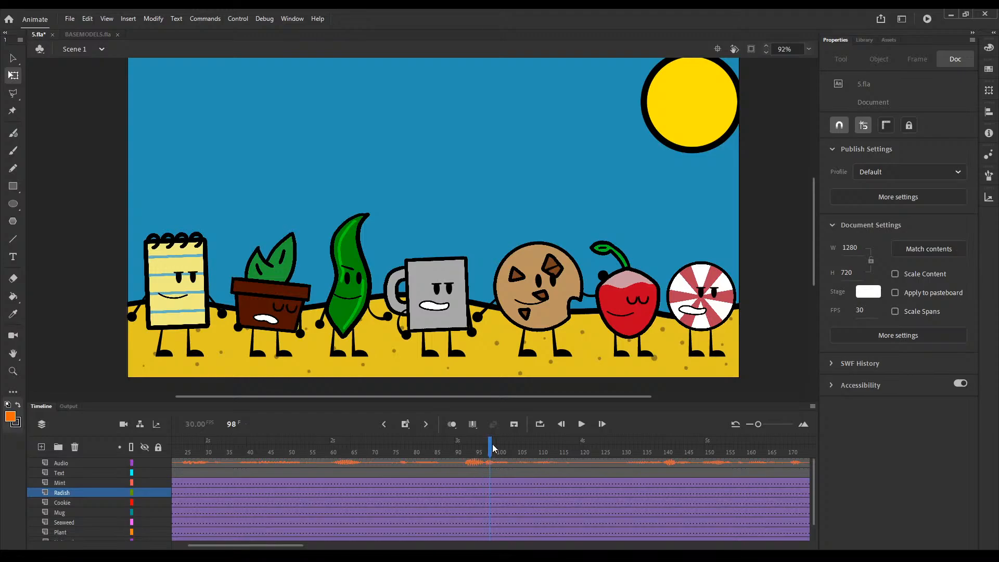
mouse_move(494, 448)
left_mouse_down()
mouse_move(573, 446)
mouse_move(498, 446)
left_mouse_up()
left_click(385, 424)
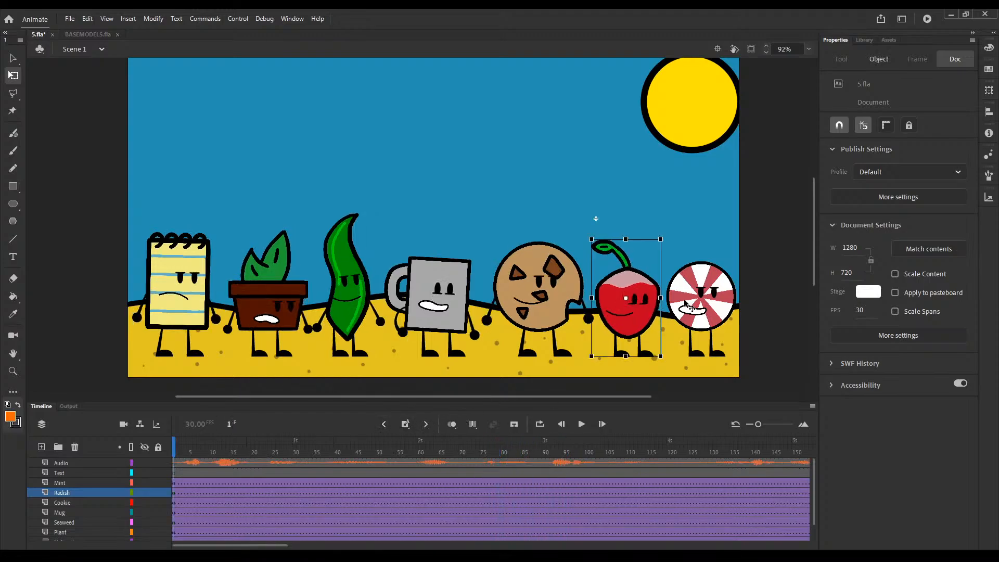
Step: Open the radish's symbol and extend all of its layers to frame 190
double_click(634, 323)
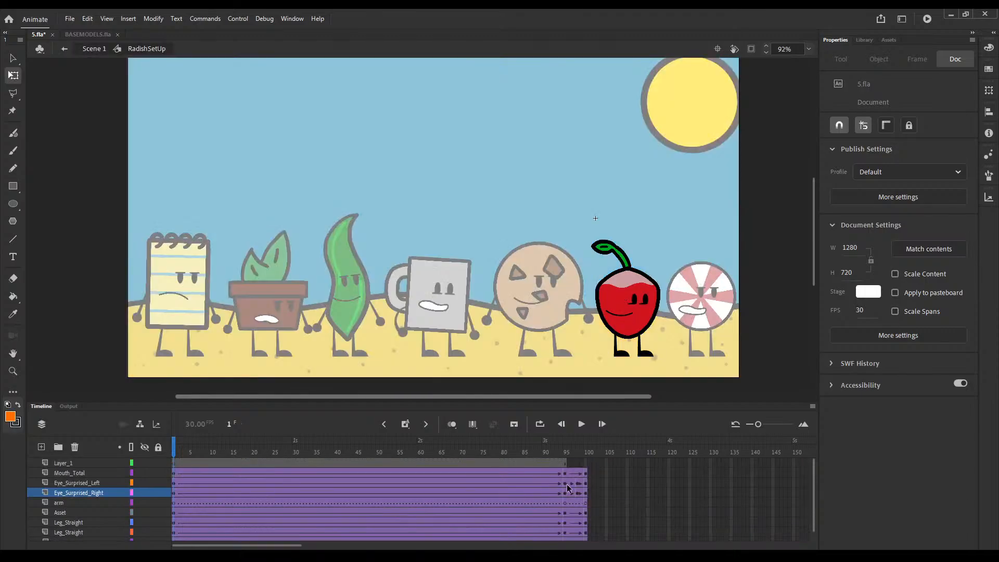
left_click(592, 464)
left_click_drag(592, 464, 725, 504)
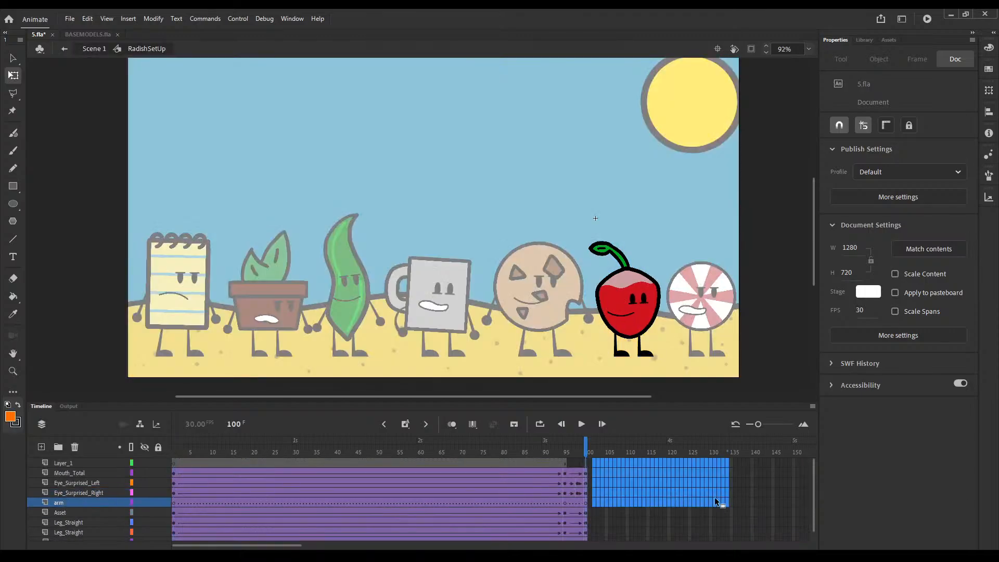
left_click(590, 467)
left_click_drag(591, 468, 774, 535)
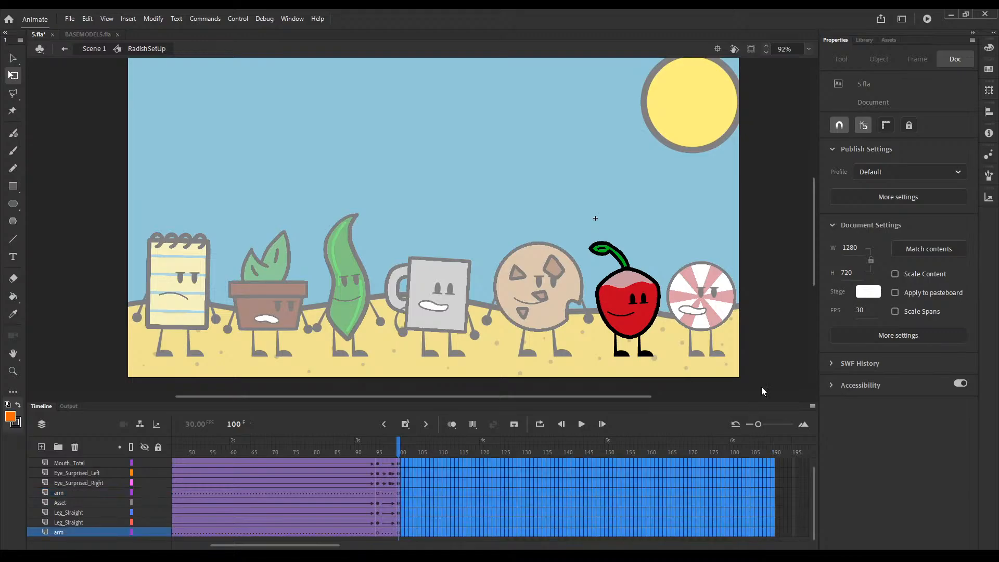
key("F5")
scroll(471, 501, "up", 1)
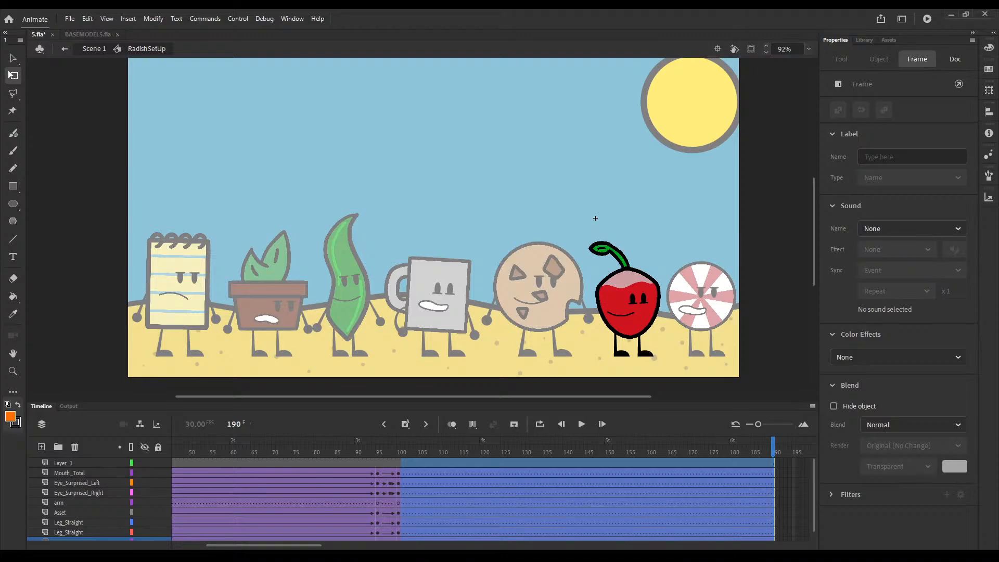
Step: Return to the main scene, scrub back to the first frame and open the mint's symbol for editing
double_click(454, 383)
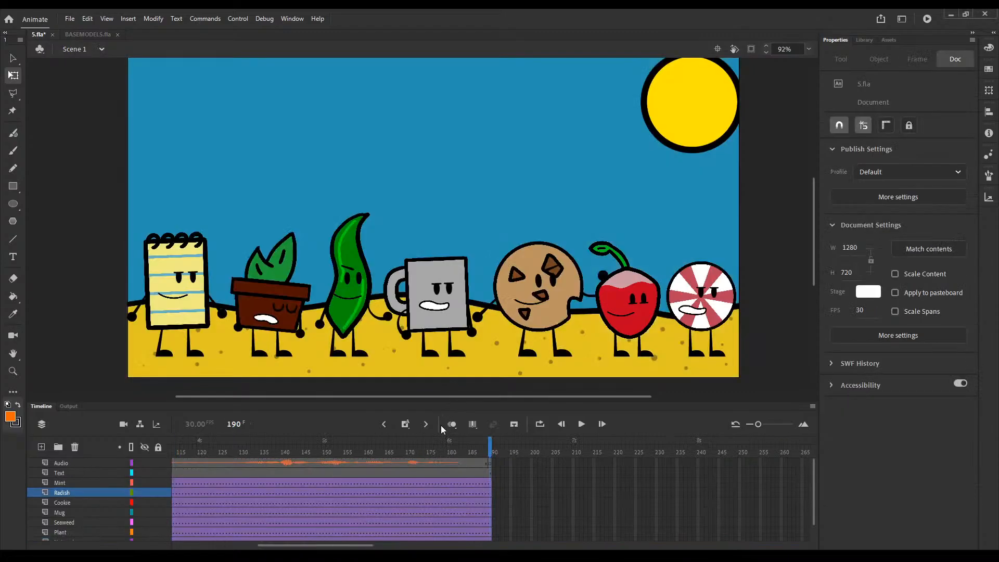
left_click_drag(461, 449, 77, 415)
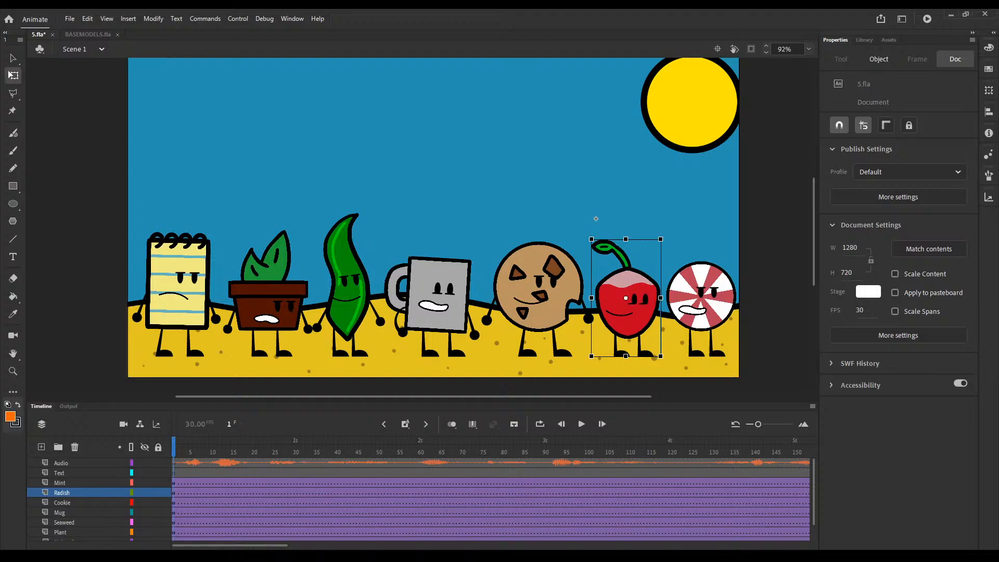
left_click_drag(442, 447, 2, 454)
double_click(695, 292)
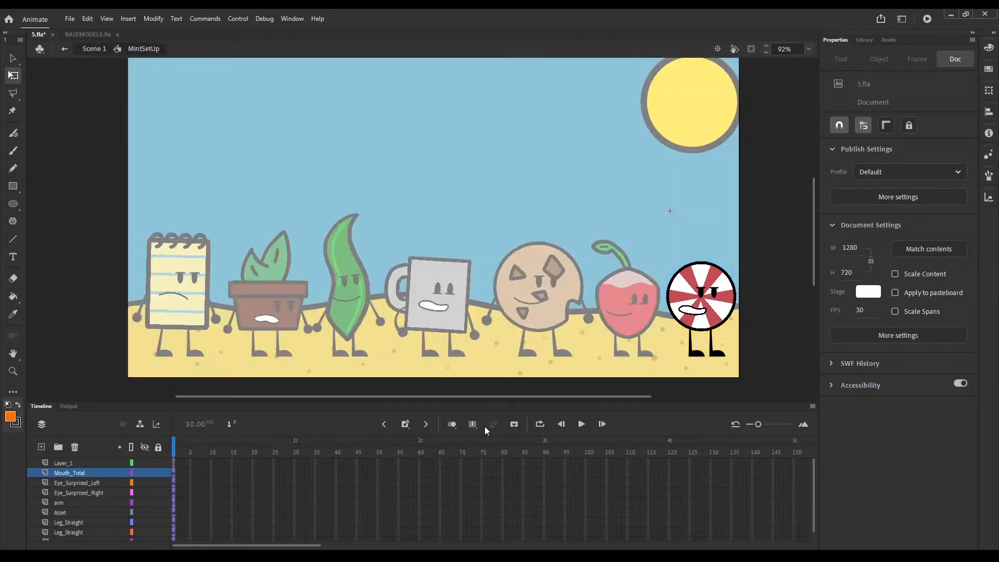
left_click_drag(262, 545, 320, 542)
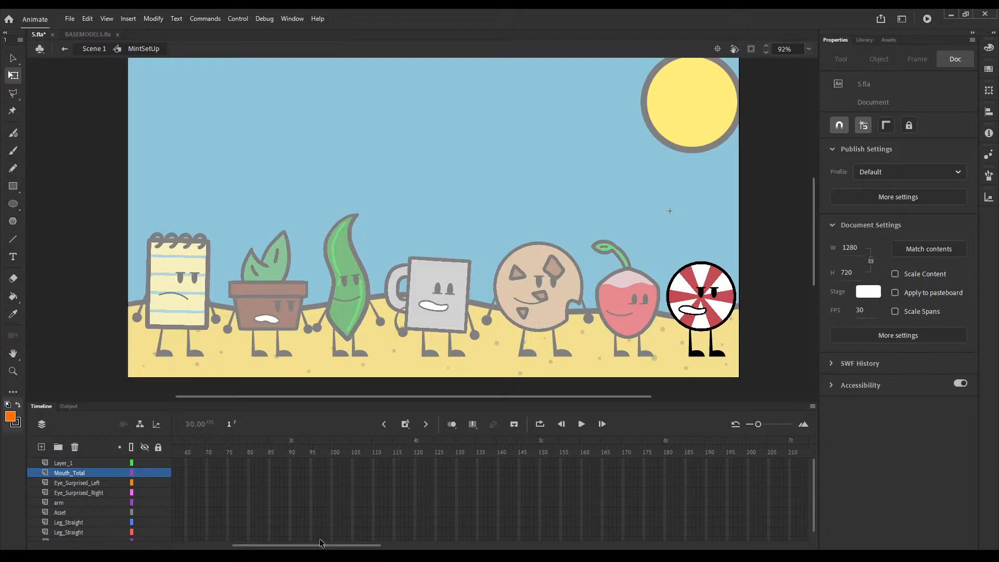
left_click(374, 462)
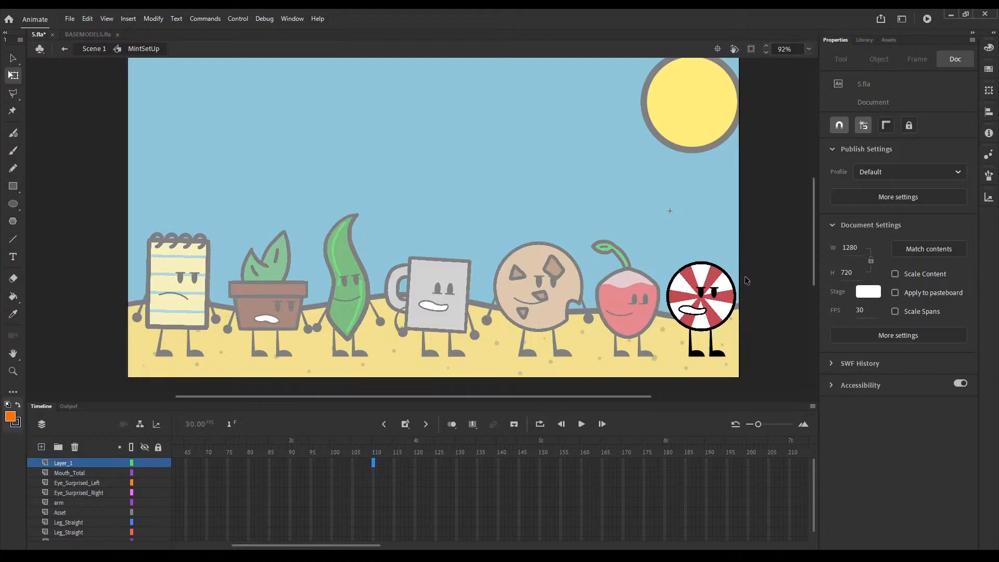
left_click(686, 312)
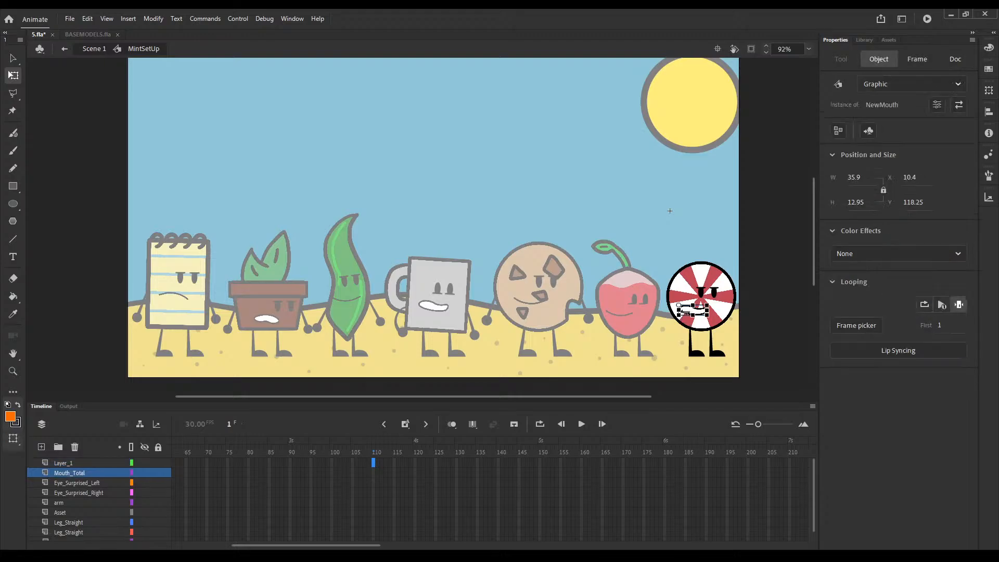
key("F6")
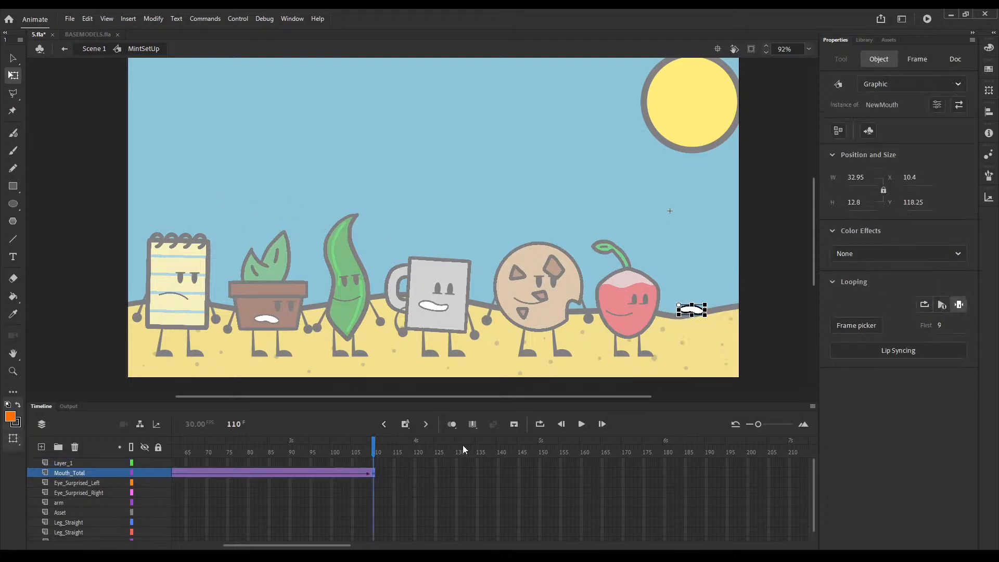
key("ctrl+z")
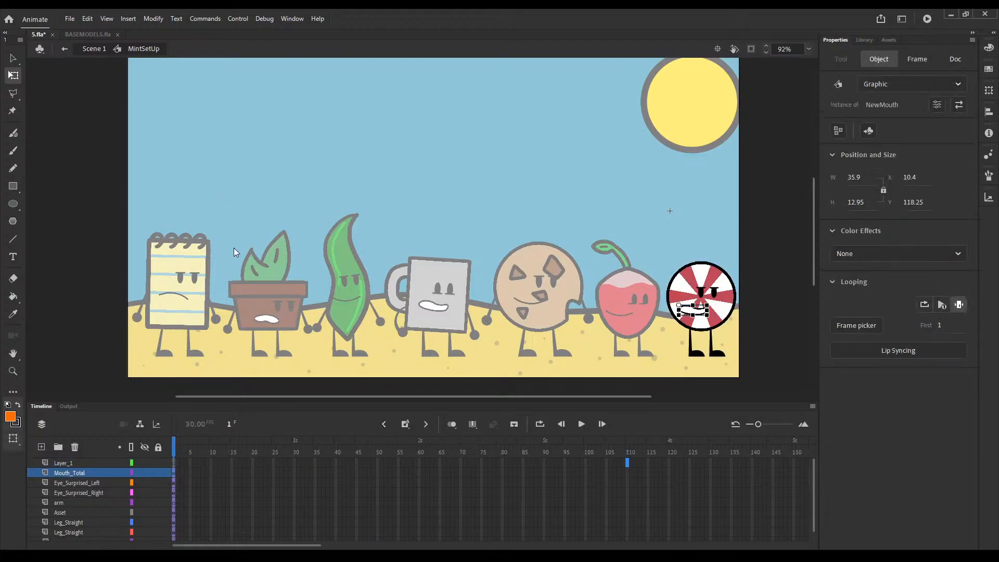
key("ctrl+y")
key("ctrl+z")
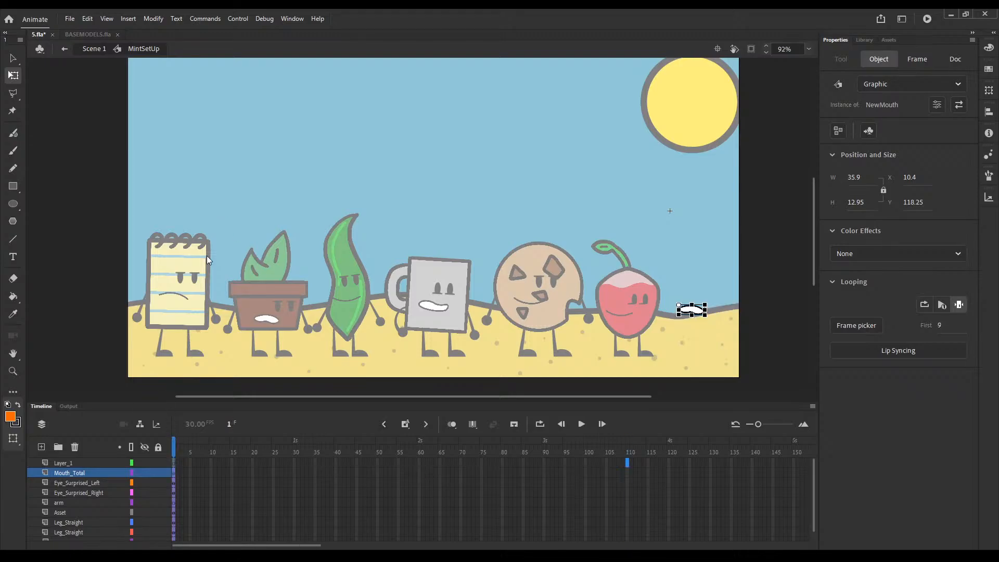
left_click(173, 447)
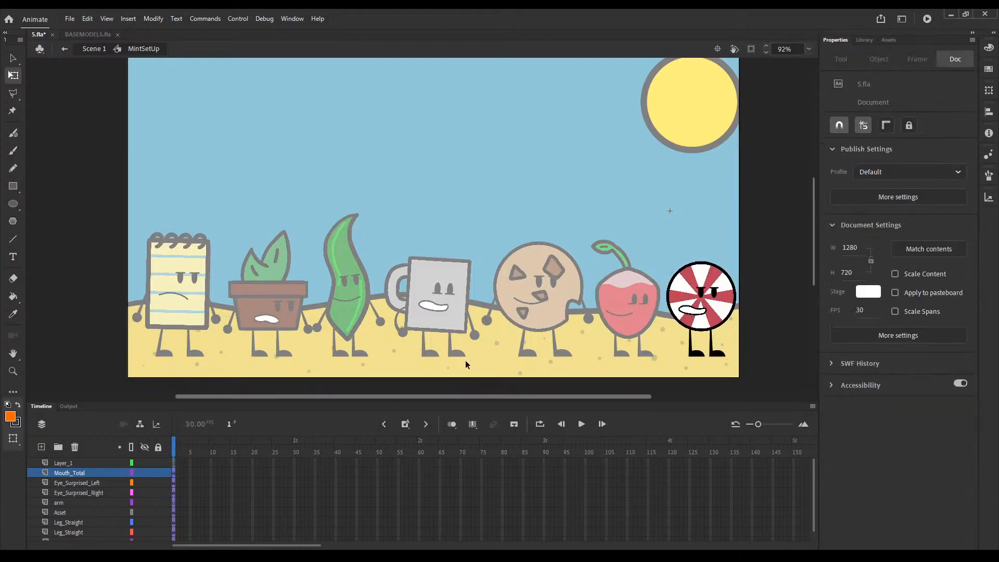
Step: Extend the mint's body-part layers to frame 120 and insert keyframes there
left_click(689, 314)
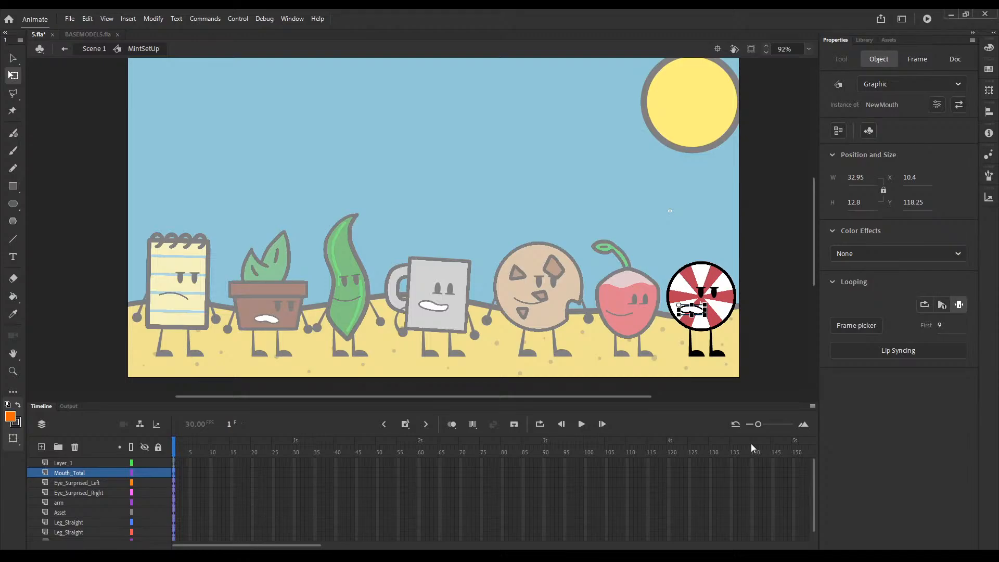
left_click(666, 465)
left_click_drag(669, 464, 669, 550)
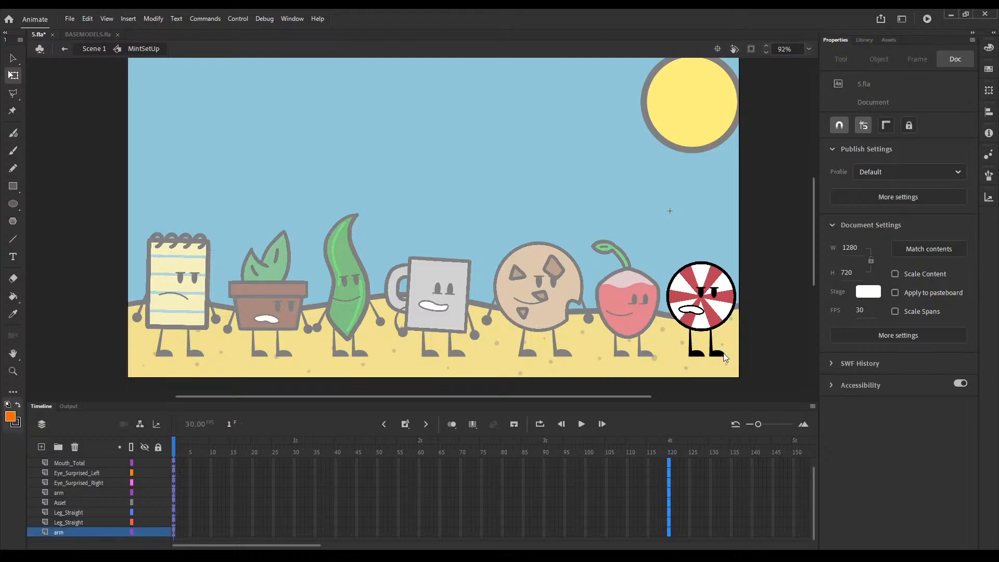
key("F5")
left_click(748, 303)
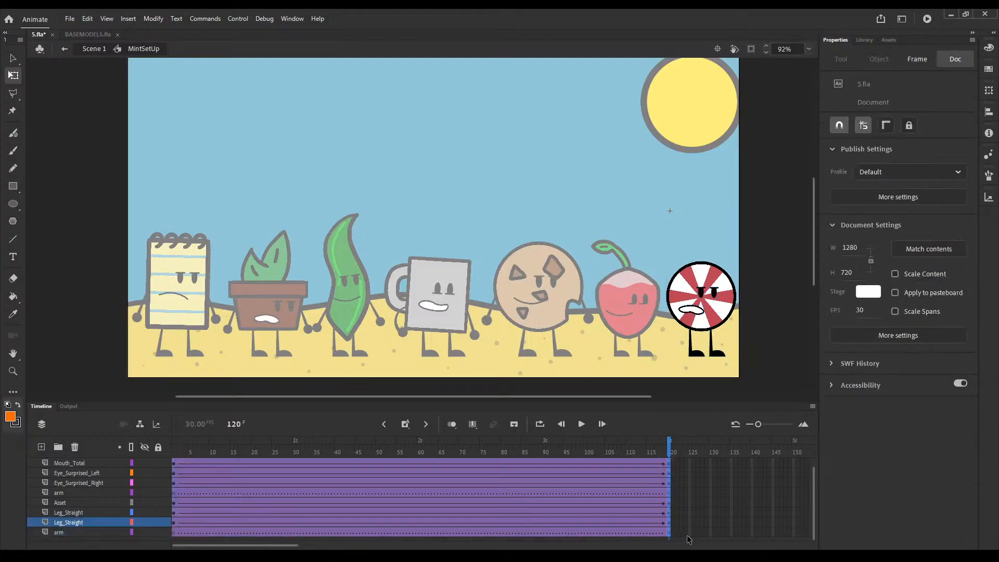
Step: Insert keyframes at frame 125 on all of the mint's layers
left_click_drag(690, 534, 691, 445)
left_click(688, 464)
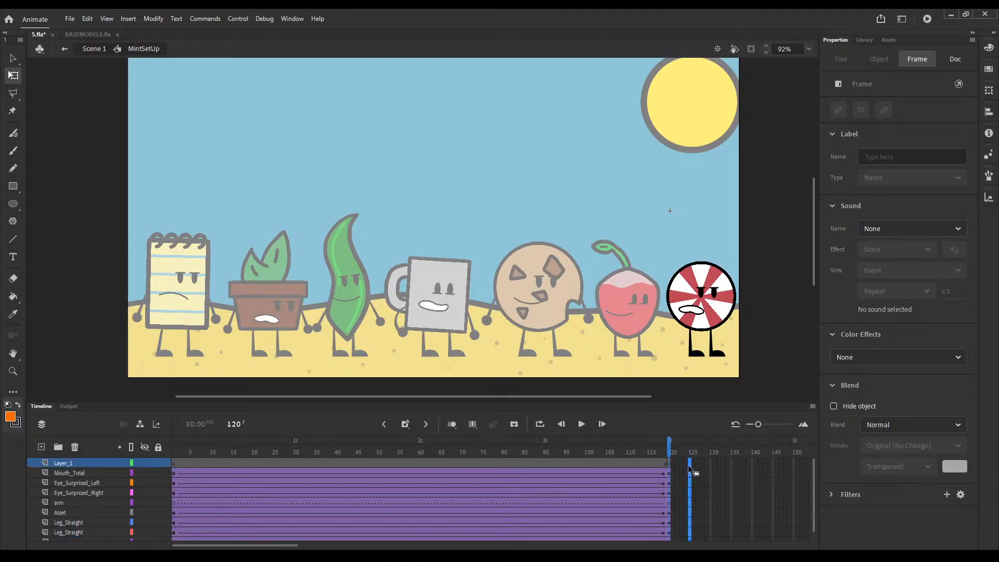
key("F6")
left_click(752, 295)
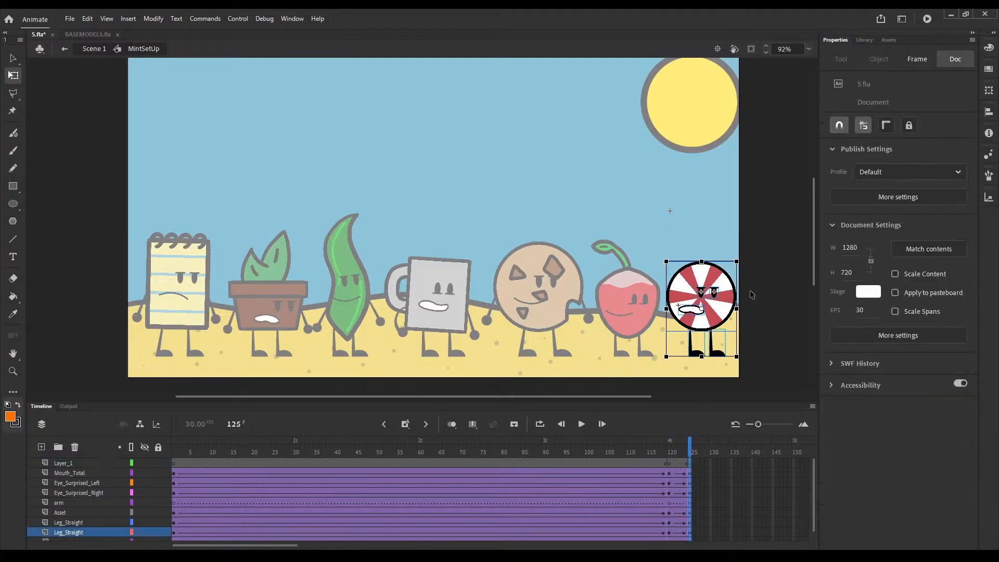
Step: Tilt the mint's body and face slightly clockwise at frame 125, leaving the legs in place
left_click(679, 314)
left_click_drag(742, 335, 718, 317)
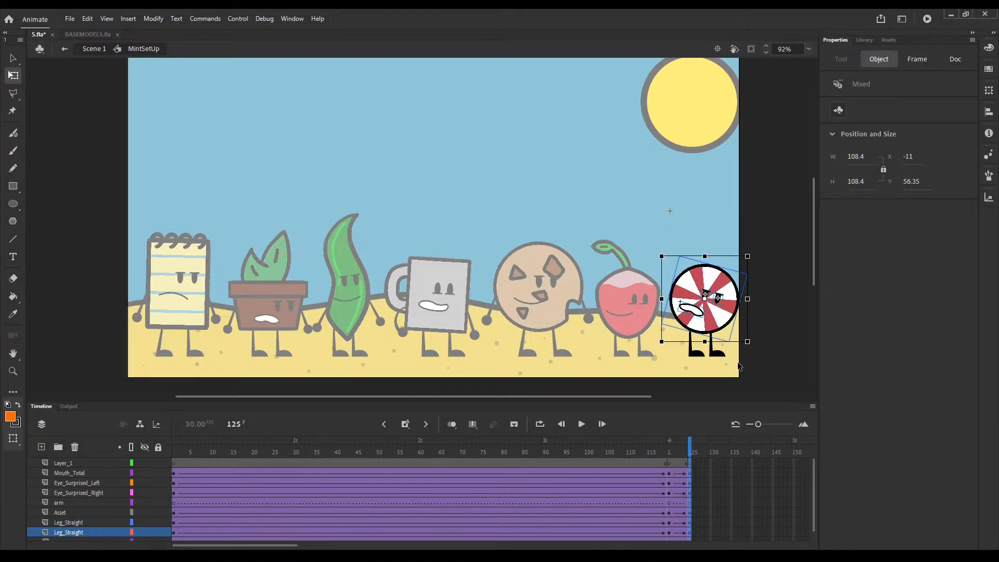
left_click(738, 367)
left_click(705, 296)
left_click(704, 297, "shift")
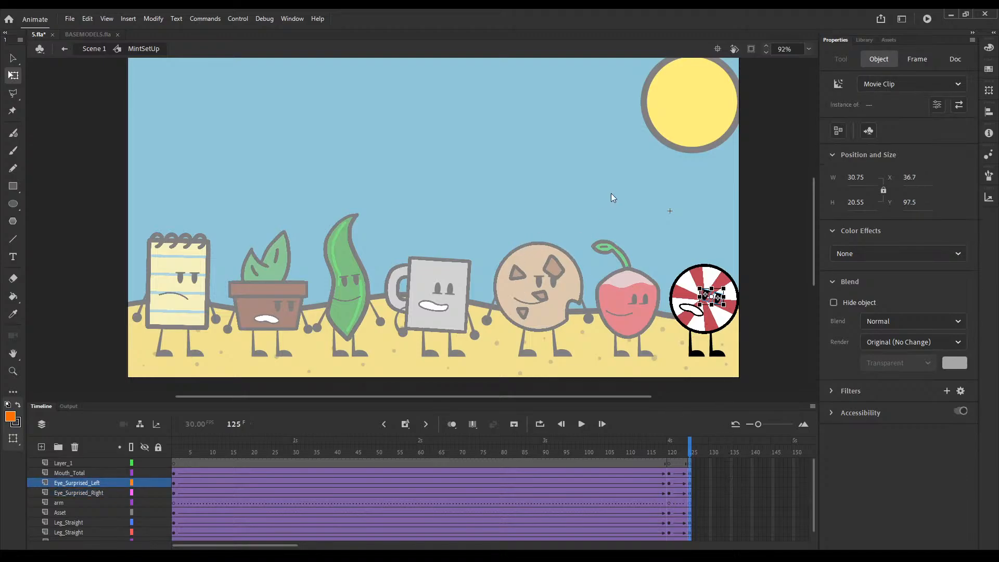
left_click_drag(726, 308, 727, 337)
left_click_drag(758, 257, 667, 313)
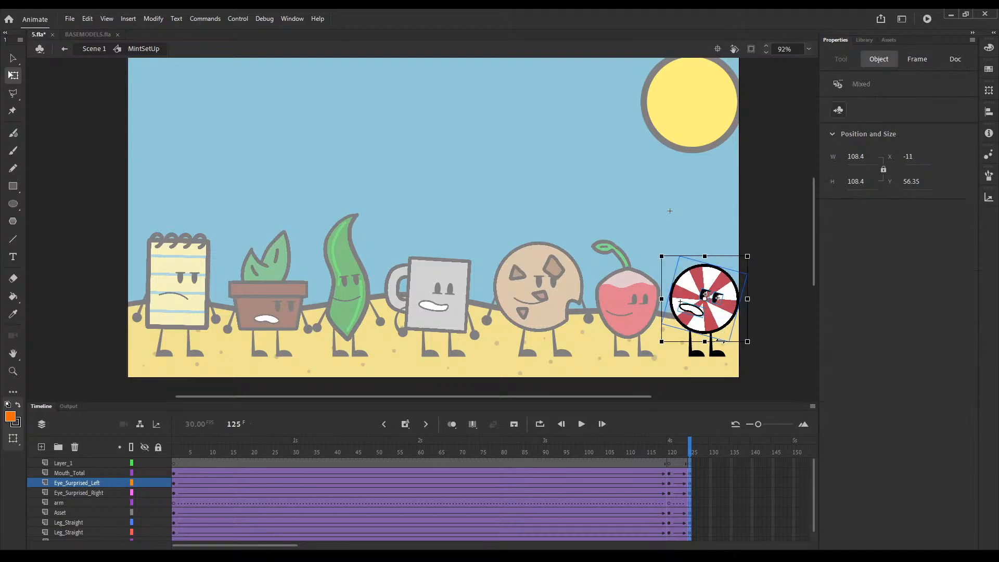
left_click_drag(720, 342, 769, 353)
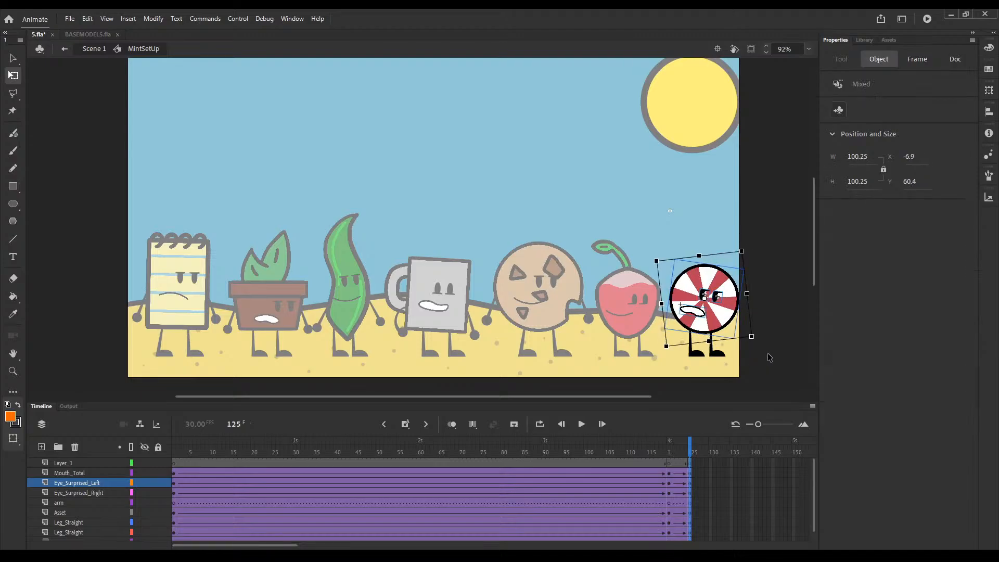
left_click(729, 361)
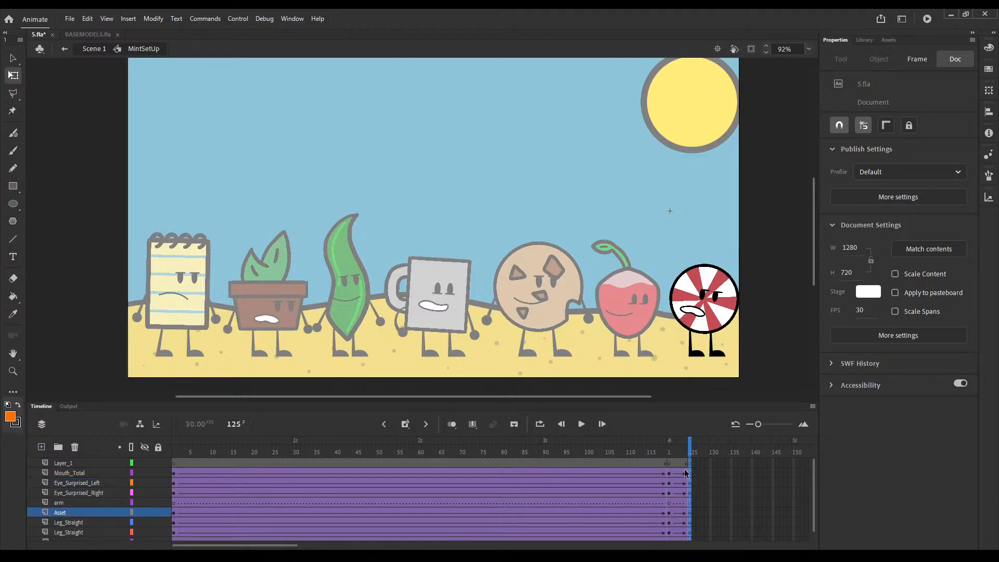
Step: Add blink keyframes on the mint's two eye layers between frames 120 and 125
left_click(681, 490)
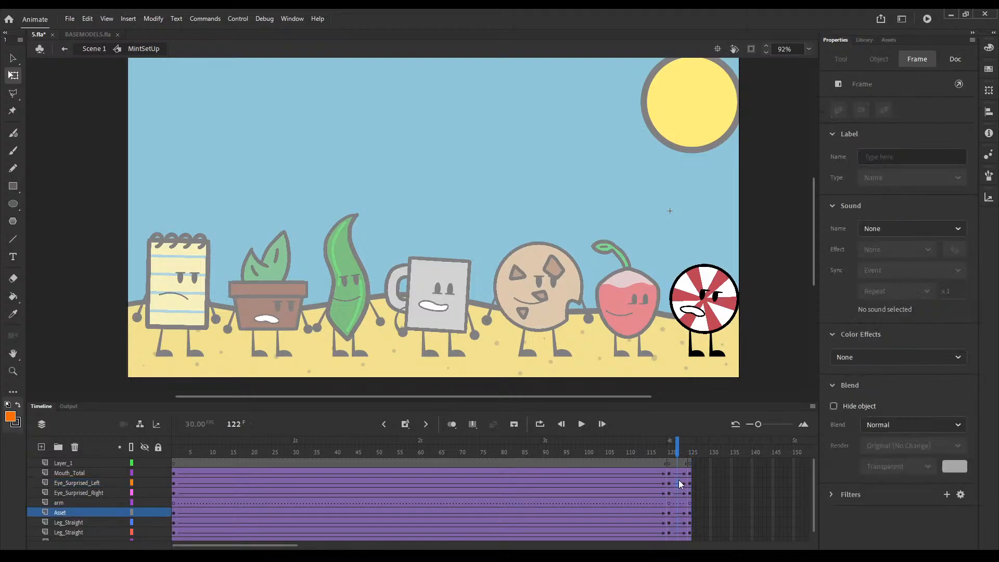
left_click(709, 297)
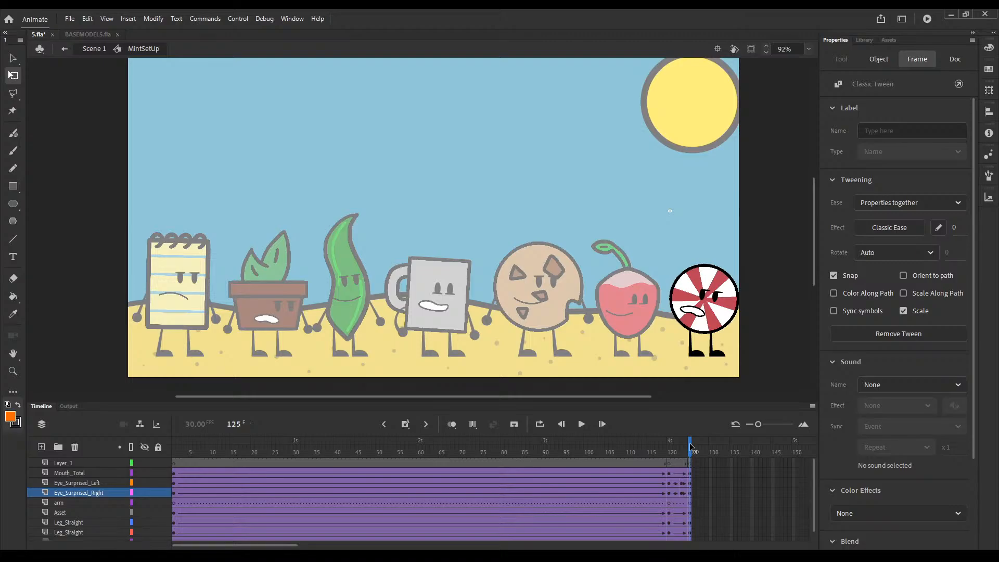
Step: Set the mint's mouth to the closed frown, symbol frame 16, at timeline frames 120 and 1
left_click_drag(692, 447, 669, 448)
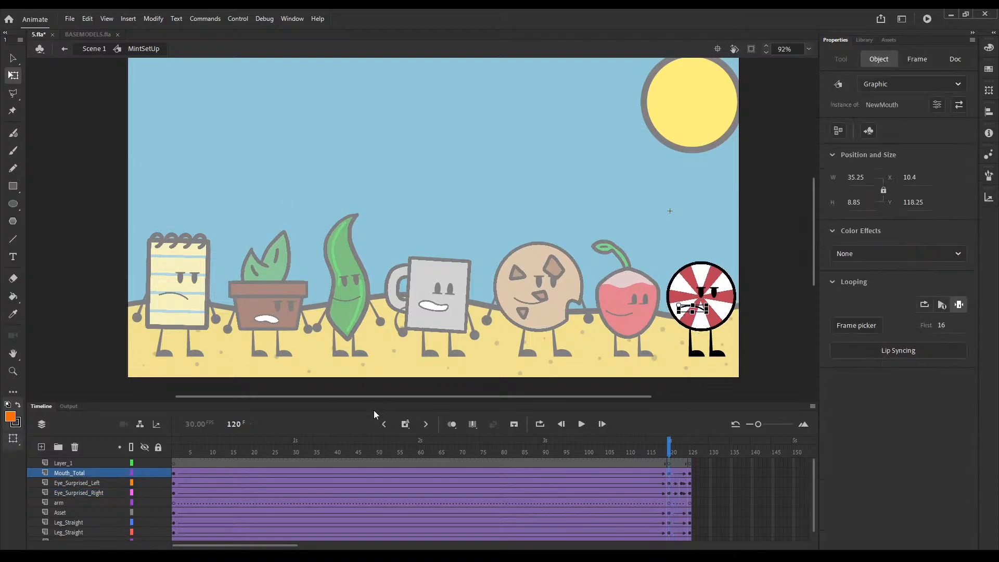
left_click(174, 449)
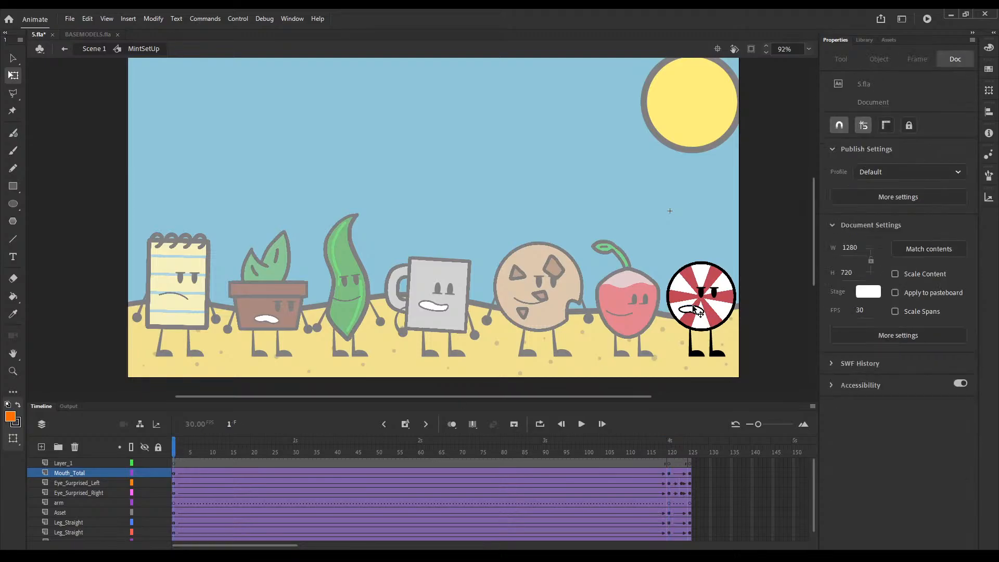
left_click(695, 310)
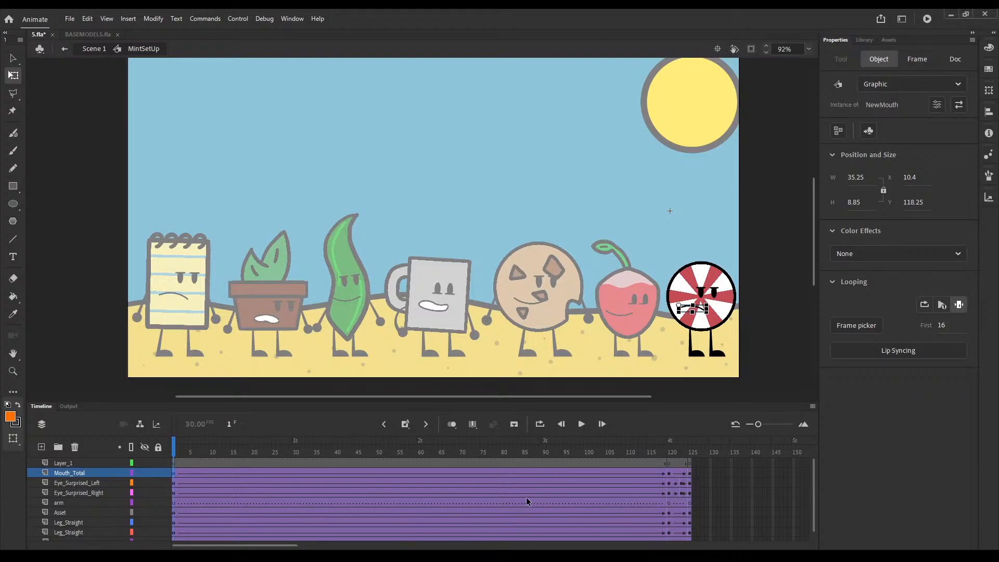
left_click(686, 386)
Step: Return to the main scene and play the animation to check when the mint's movement should start
double_click(599, 363)
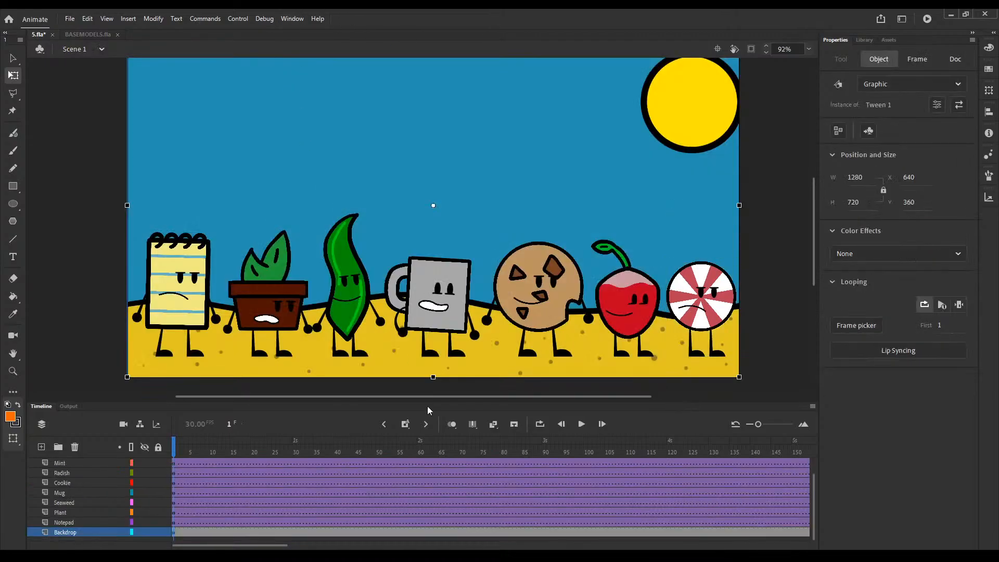
left_click(383, 422)
left_click(580, 424)
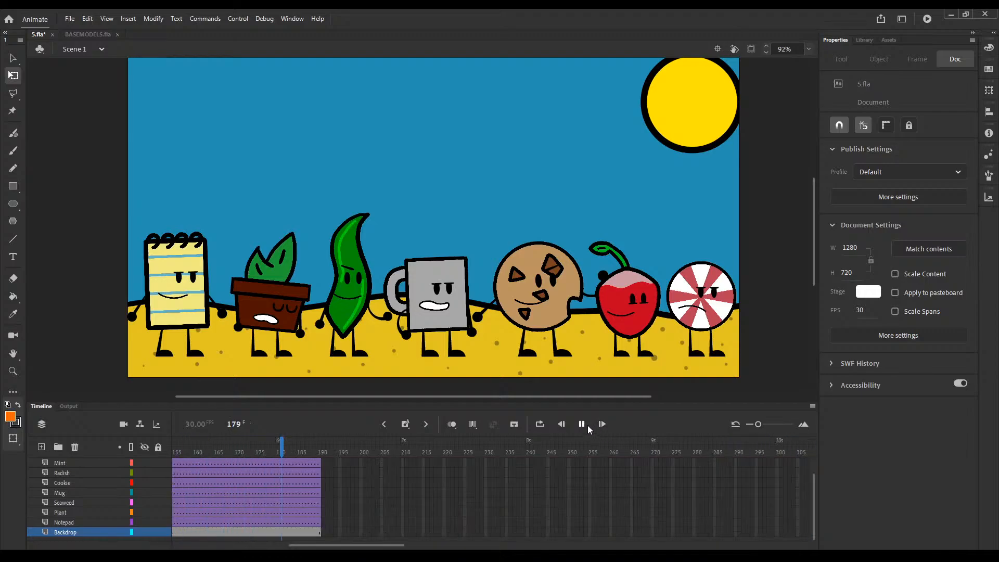
left_click(581, 425)
scroll(292, 484, "up", 1)
left_click_drag(231, 452, 258, 458)
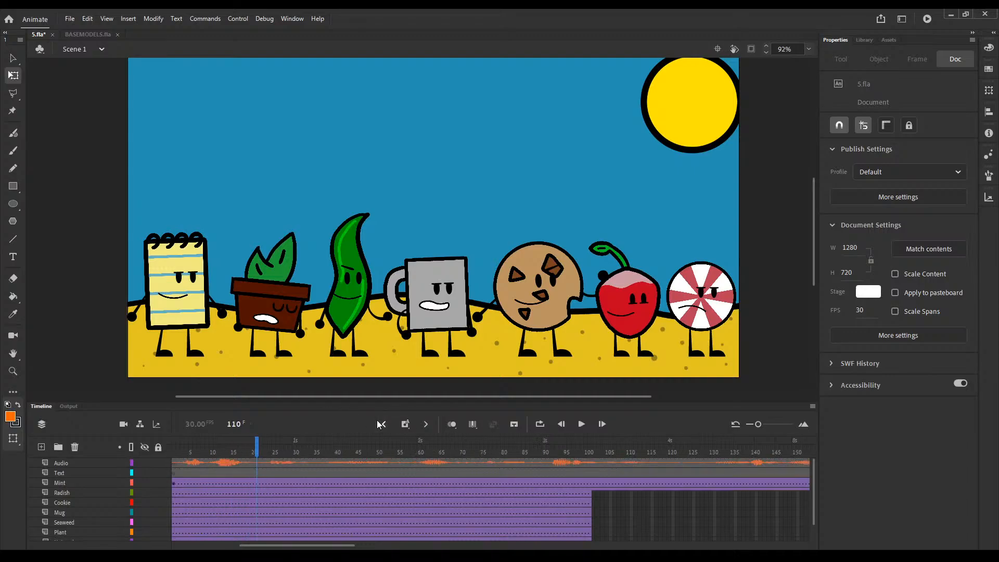
Step: Inside the mint's symbol, move the tilt and blink keyframes to frames 110–115 and extend all its layers to frame 190
double_click(704, 275)
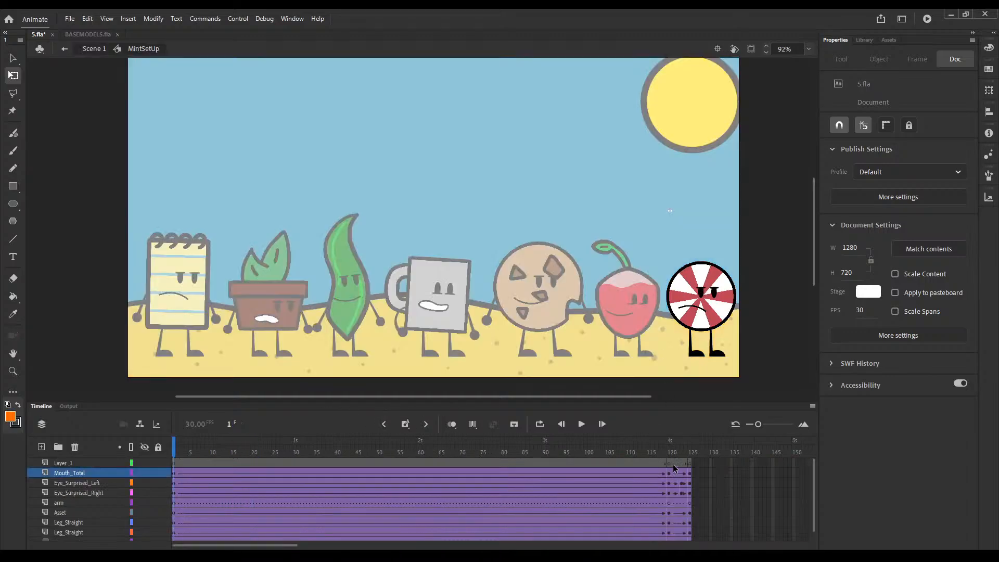
left_click_drag(671, 465, 626, 520)
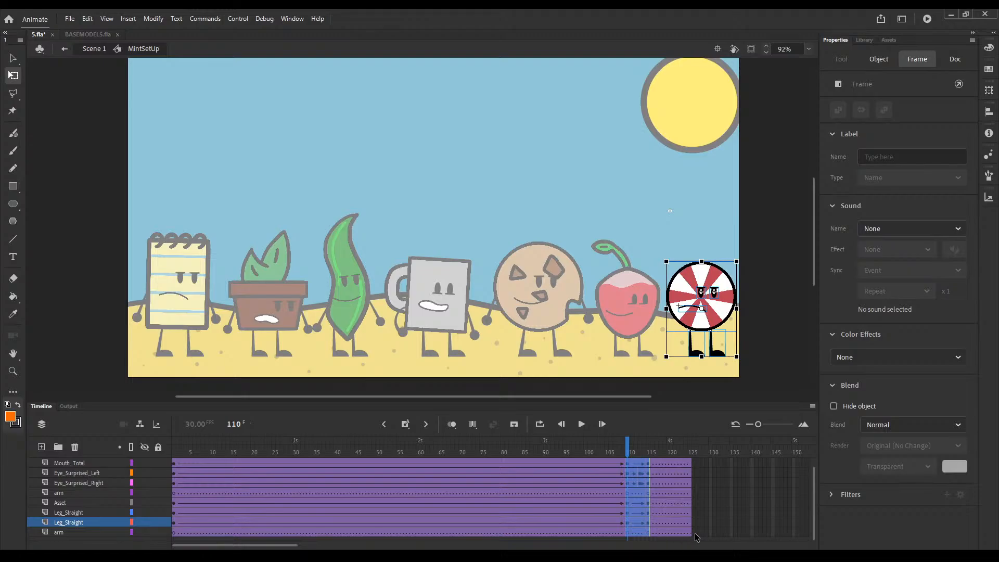
left_click_drag(693, 531, 712, 456)
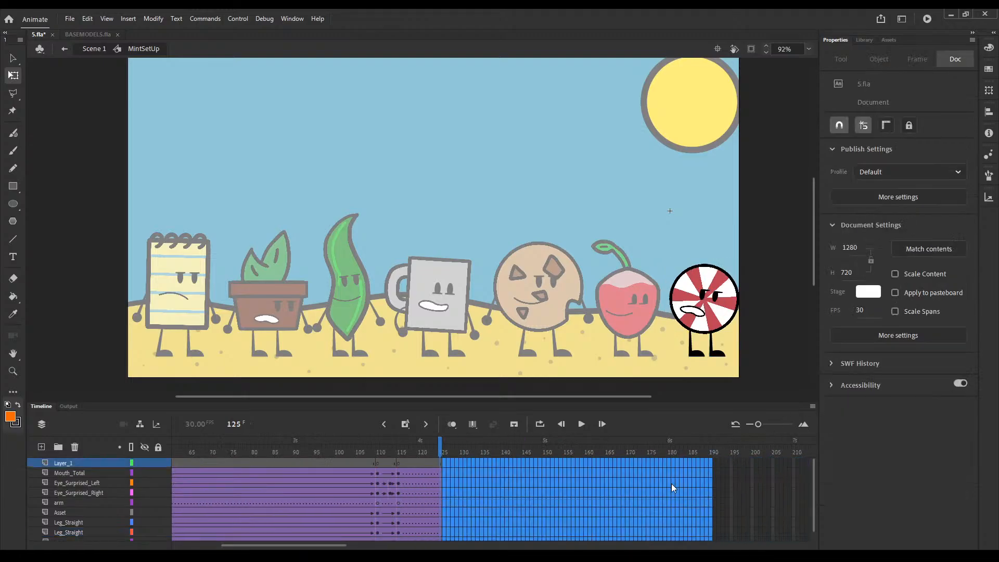
key("F5")
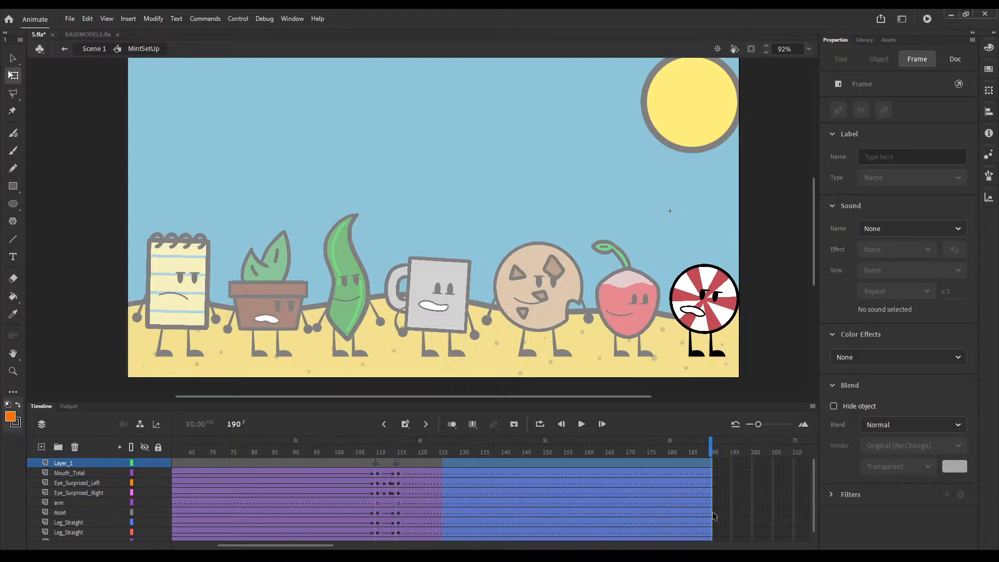
double_click(598, 386)
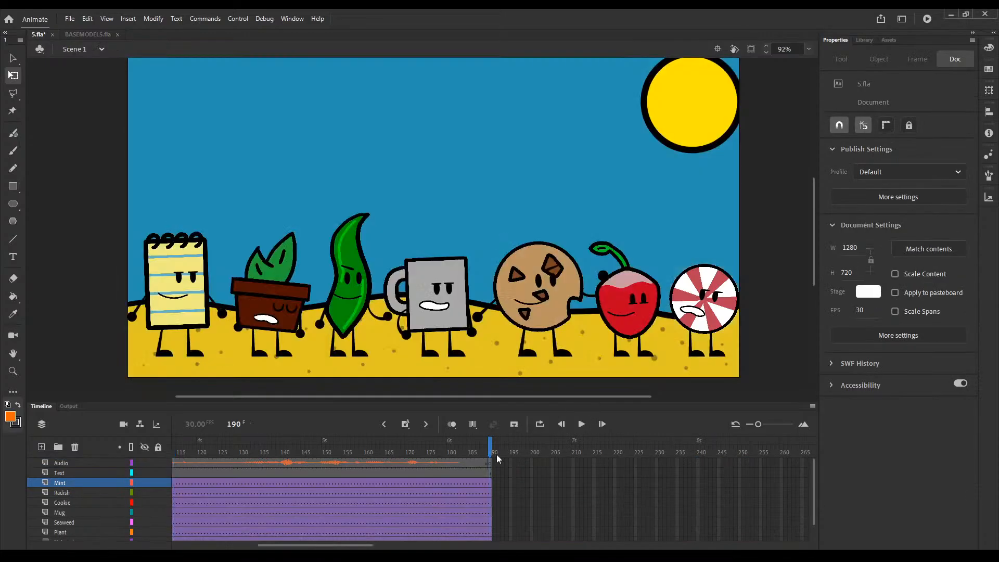
left_click_drag(493, 452, 58, 454)
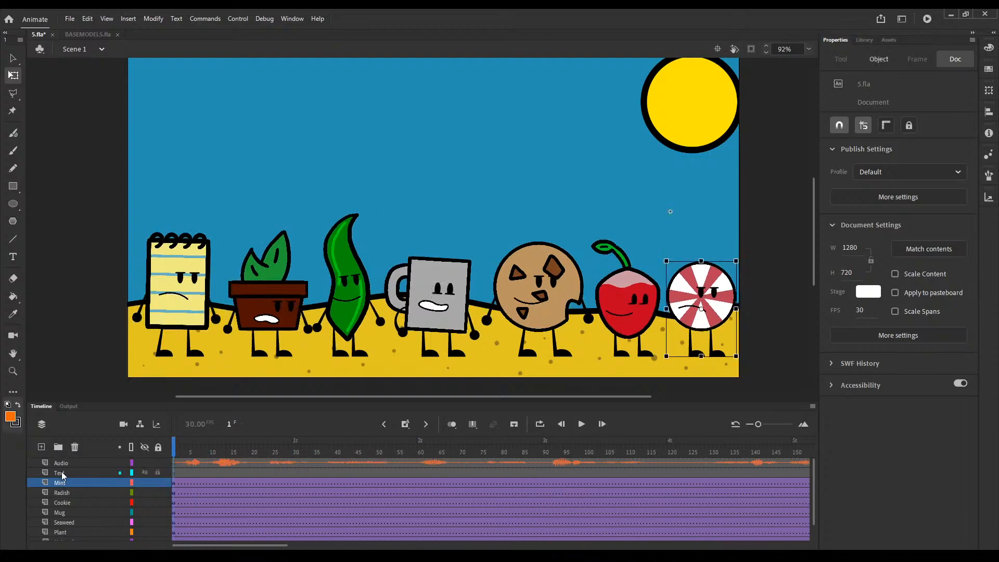
Step: Add a camera to the main scene zoomed to 159%, with a classic tween on its layer from frame 1
left_click(104, 461)
left_click(124, 424)
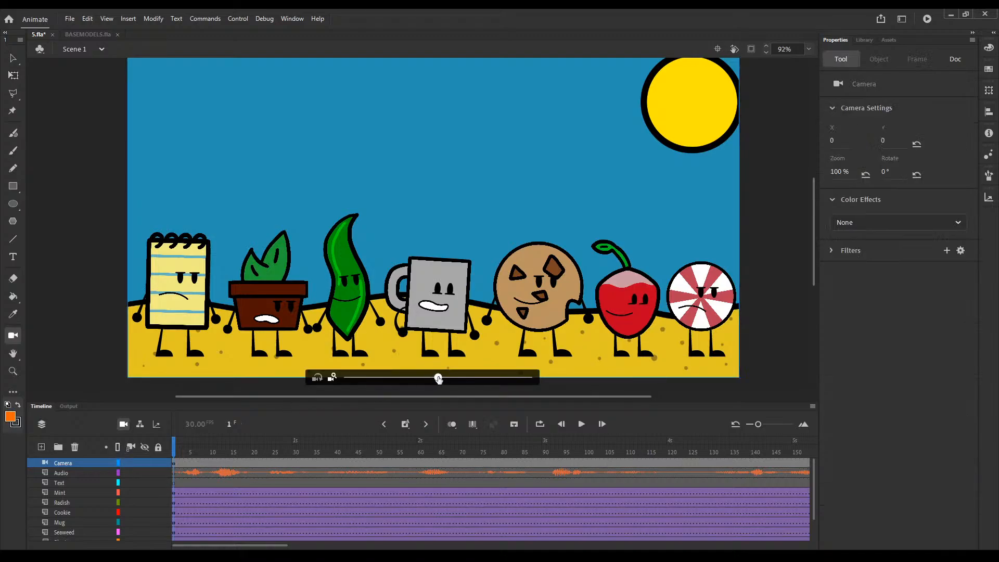
left_click_drag(447, 380, 508, 379)
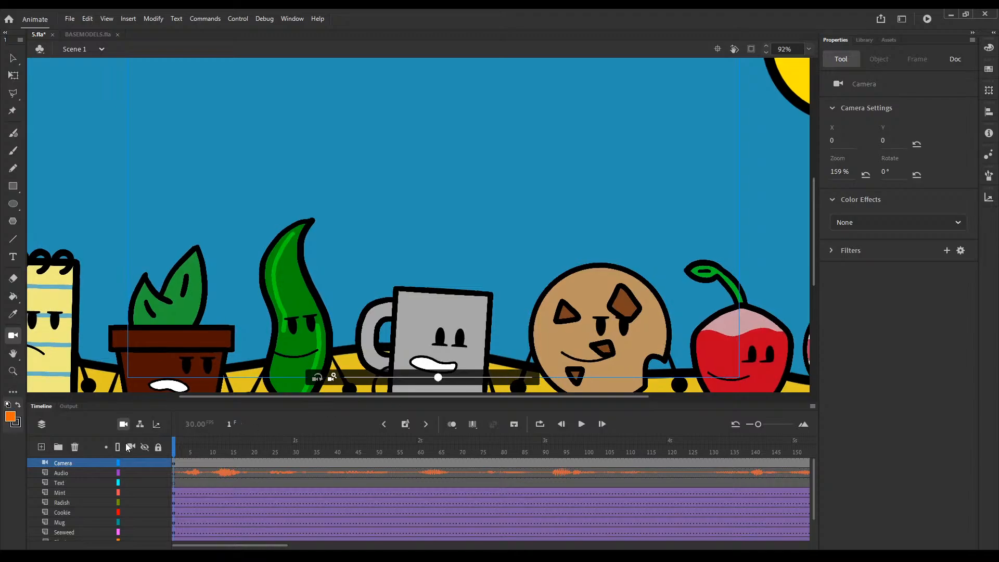
left_click(174, 461)
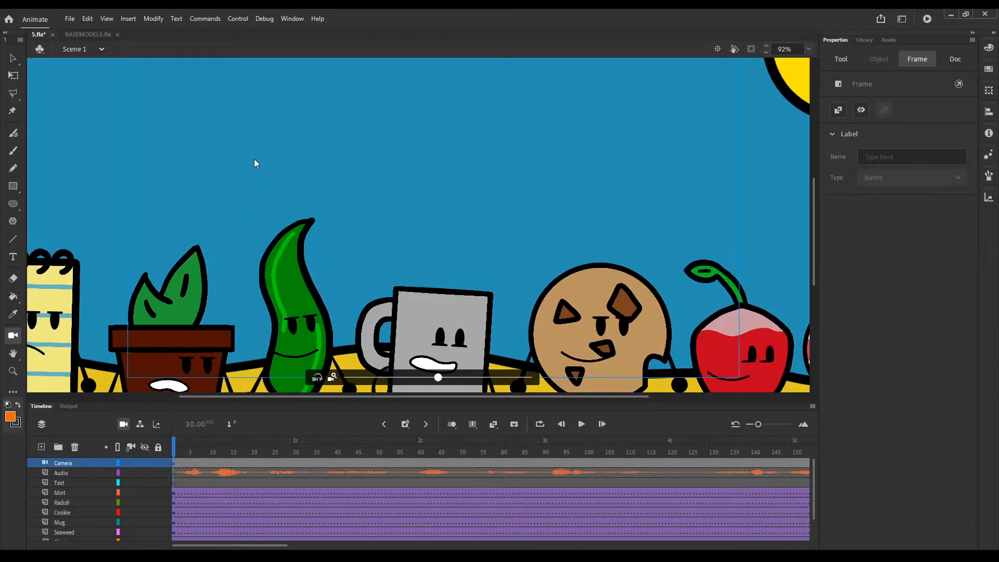
key("F4")
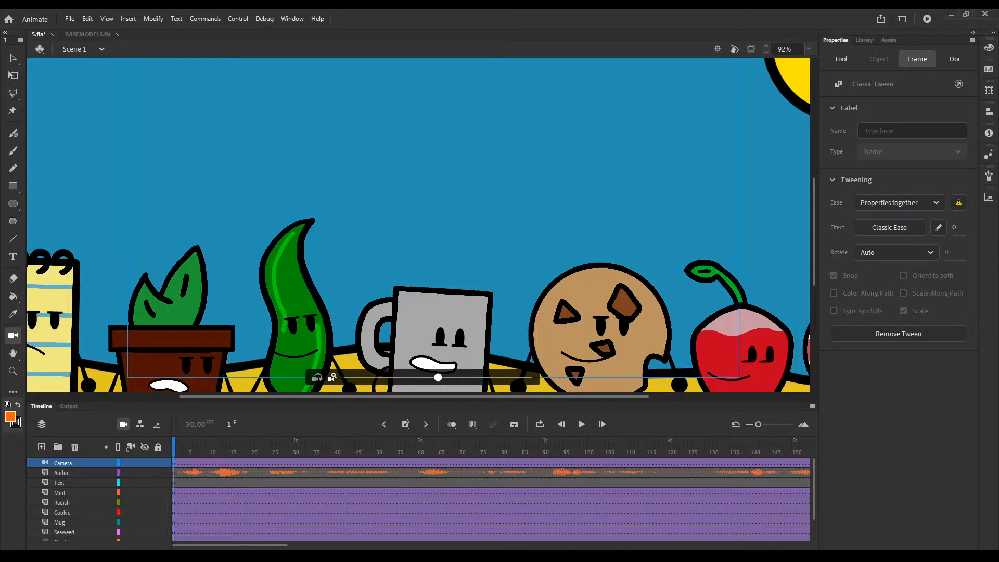
Step: Pan the camera at frame 1 toward the notepad, plant and seaweed, and raise its zoom to 201%
left_click(285, 358)
left_click_drag(283, 356, 317, 334)
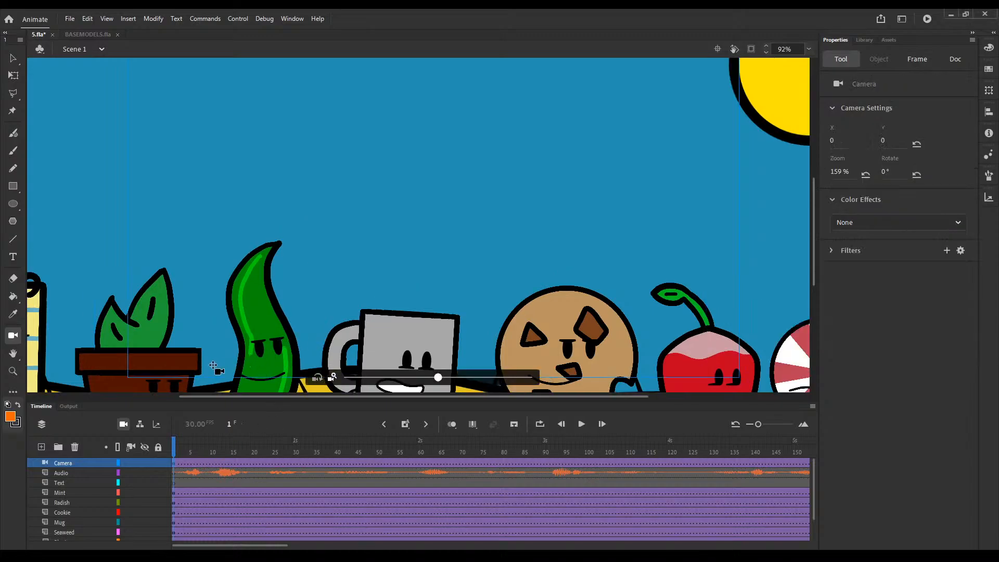
left_click_drag(188, 372, 122, 424)
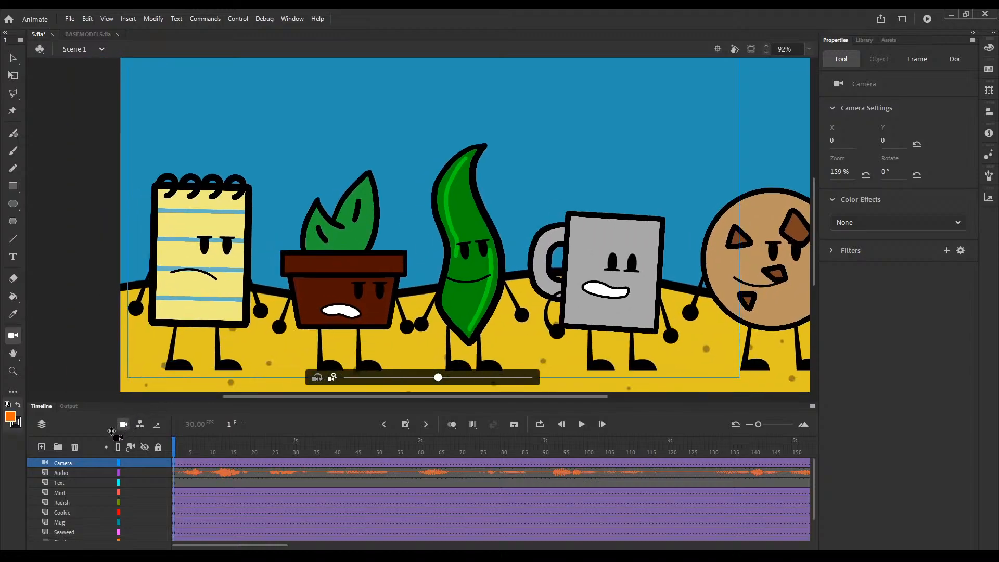
left_click_drag(441, 379, 477, 379)
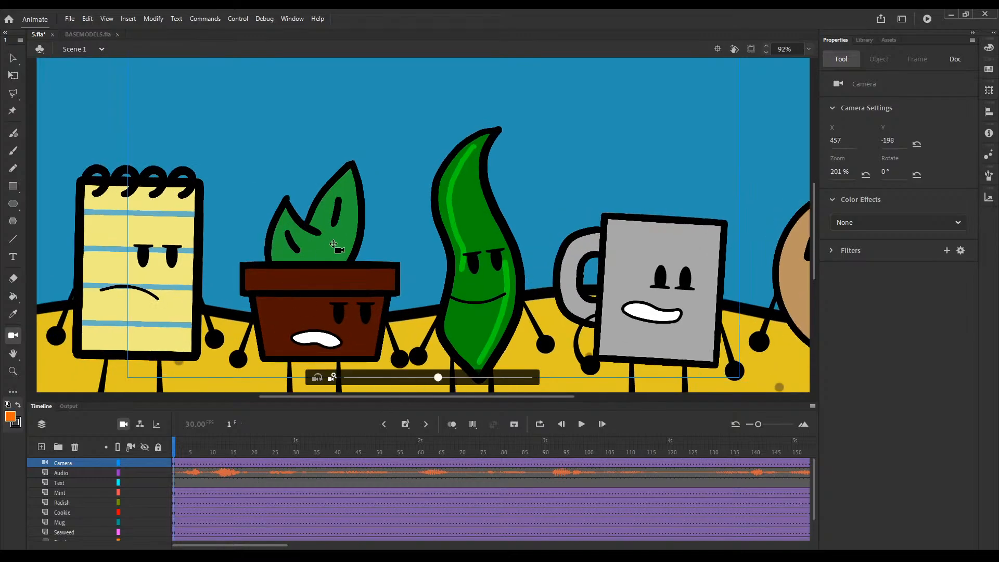
left_click_drag(410, 202, 324, 257)
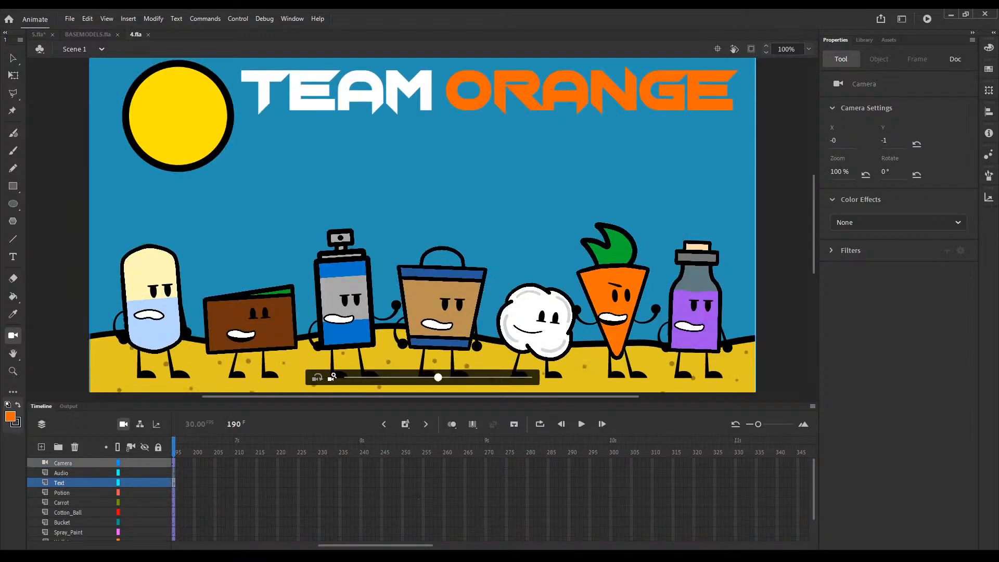
Step: Examine the opening camera framing at frame 1 of 4.fla for reference, and return to 5.fla
left_click_drag(205, 454, 167, 449)
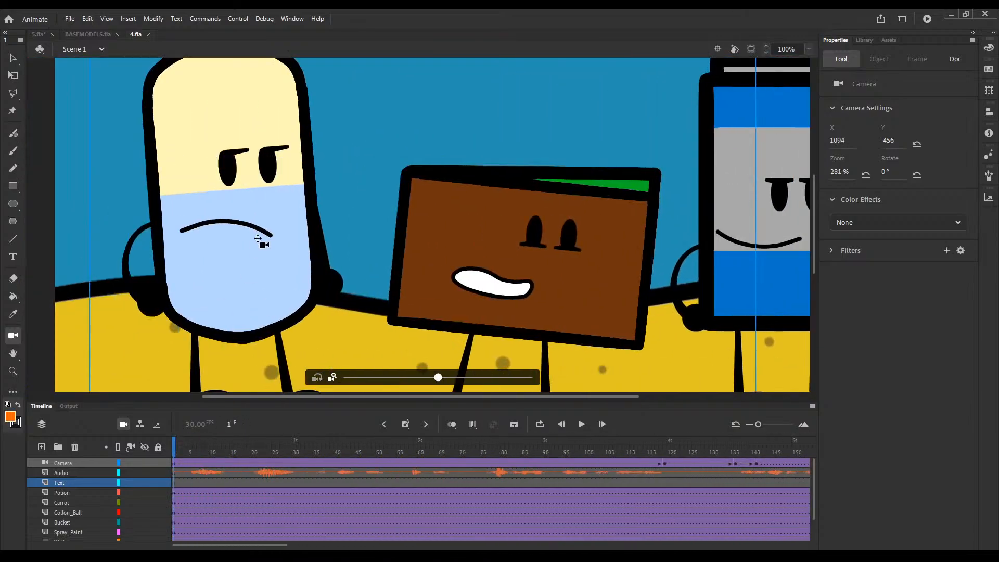
key("ctrl+minus")
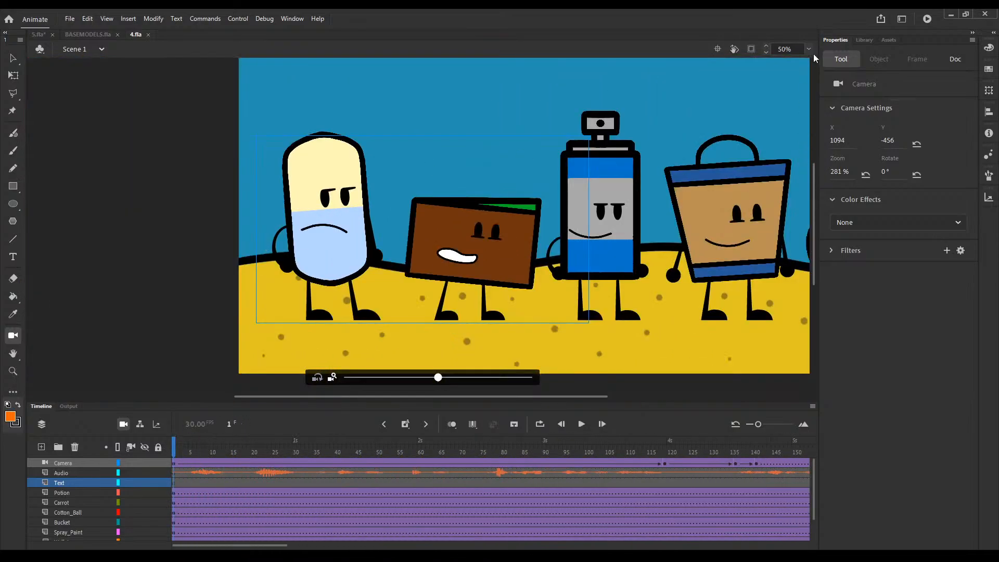
key("ctrl+2")
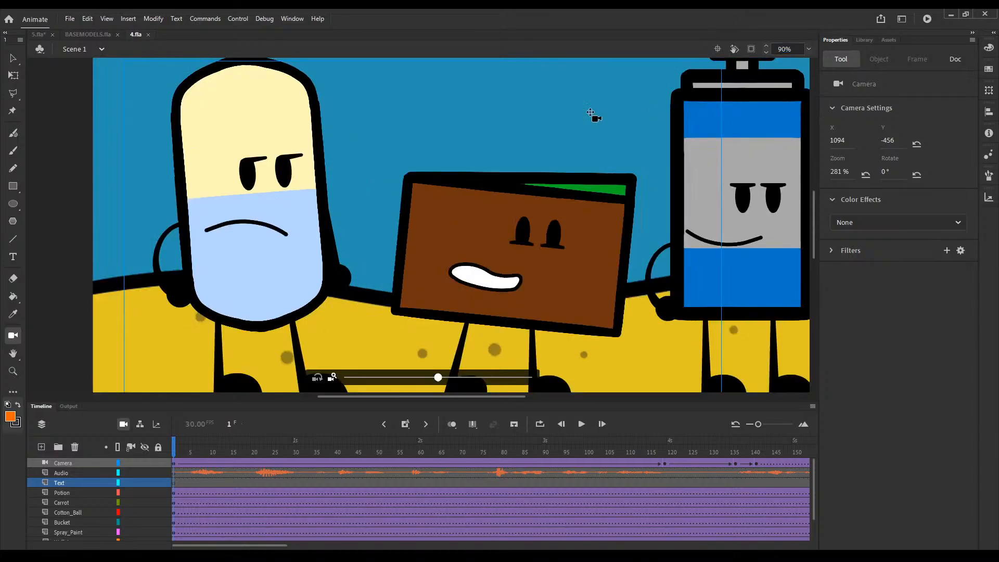
left_click(77, 39)
left_click(38, 34)
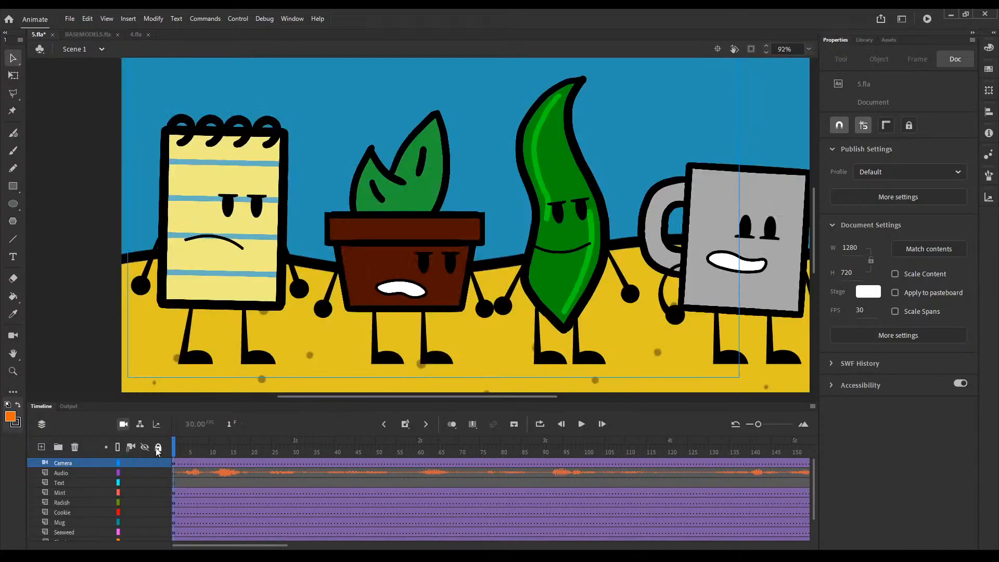
Step: Zoom the frame 1 camera in to 258% and reframe it on the notepad, plant and seaweed
left_click(13, 335)
left_click_drag(438, 377, 479, 378)
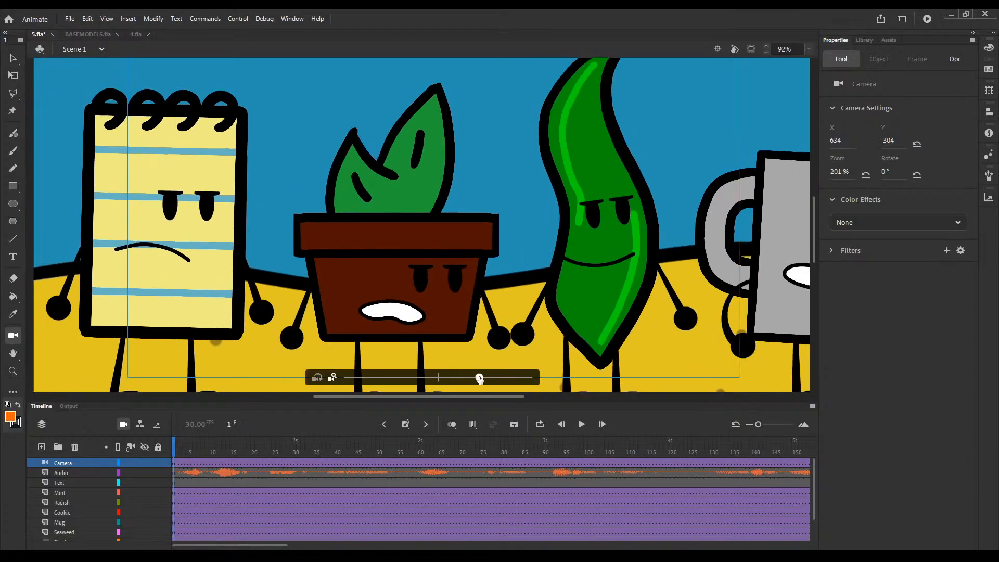
left_click_drag(318, 251, 273, 281)
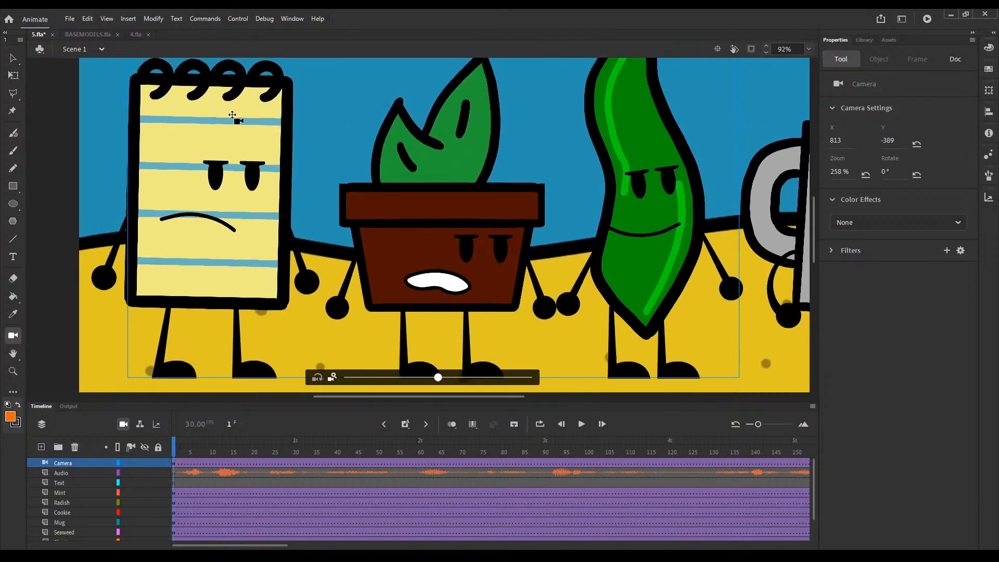
Step: Compare the framing with 4.fla and fine-tune the camera position in 5.fla to X 918, Y -468
left_click(134, 34)
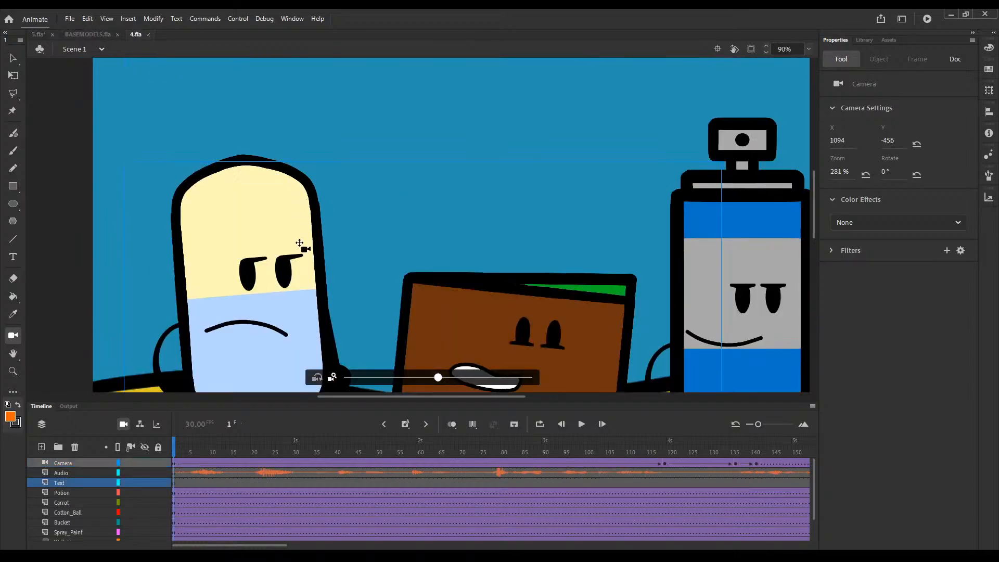
left_click_drag(310, 264, 307, 139)
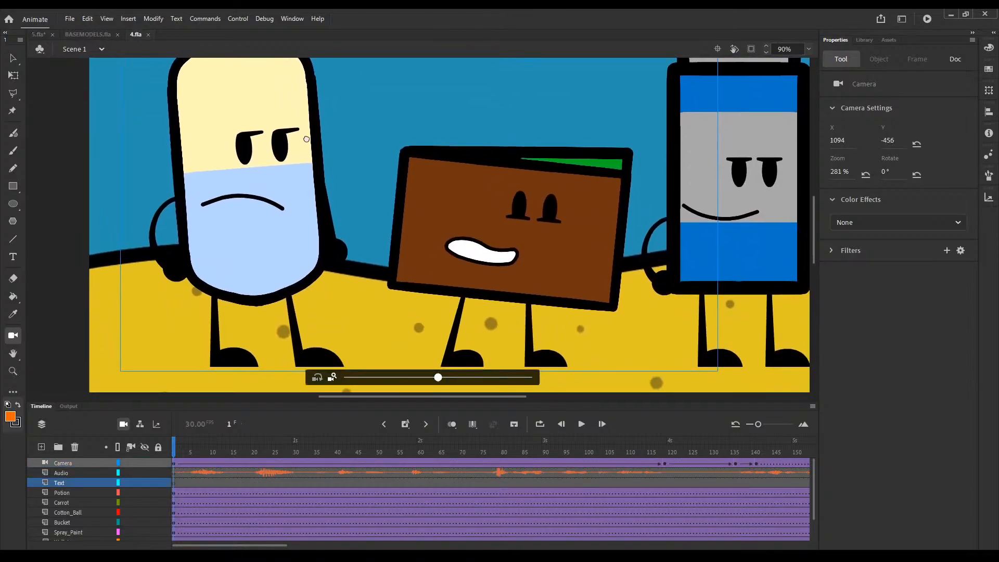
left_click(37, 34)
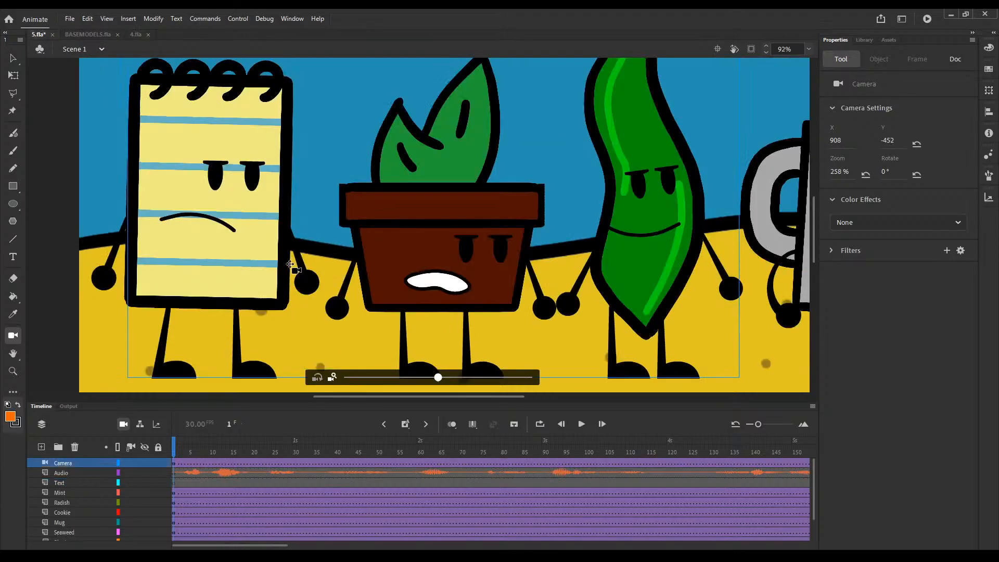
mouse_move(289, 283)
left_mouse_down()
mouse_move(286, 267)
mouse_move(290, 275)
left_mouse_up()
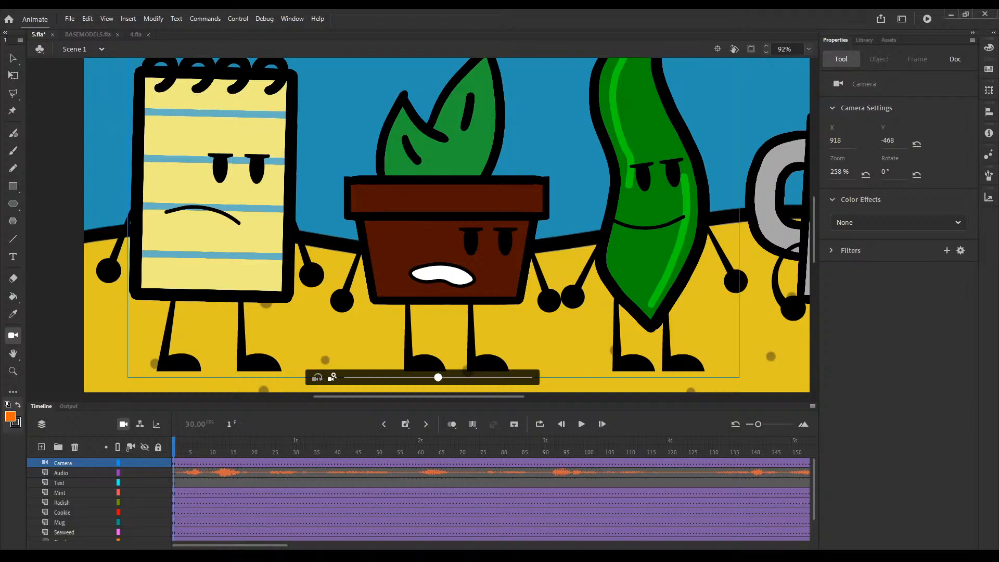
Step: At frame 115, pan the camera across to the mug, cookie and radish at X -517, Y -467
left_click_drag(215, 447, 419, 463)
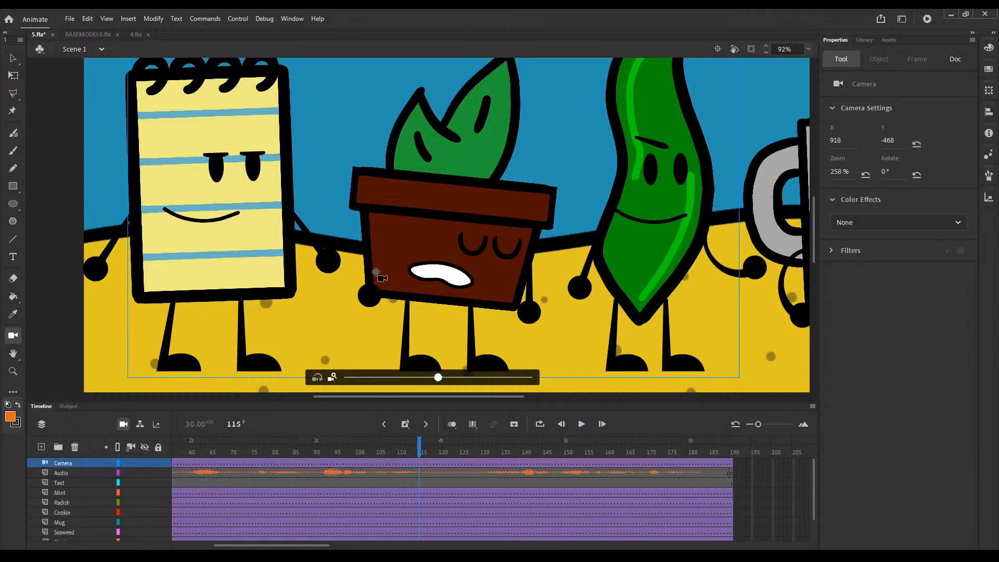
left_click_drag(650, 265, 668, 253)
left_click_drag(548, 270, 771, 267)
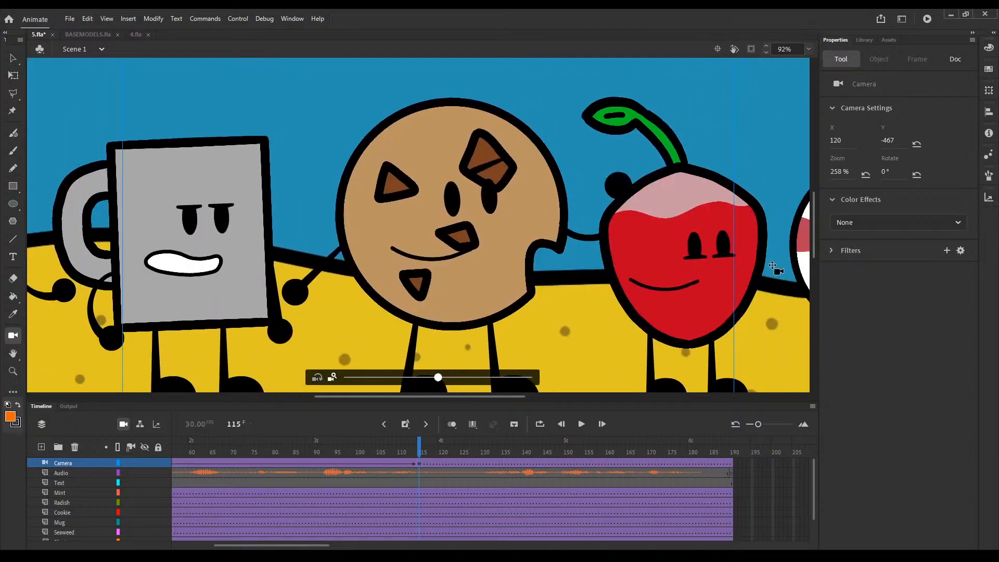
left_click_drag(423, 269, 520, 277)
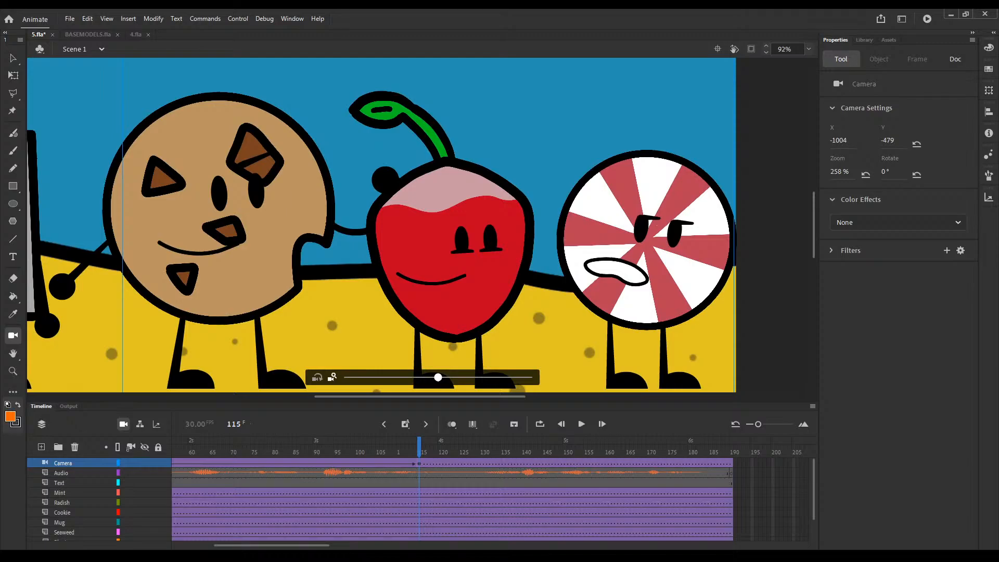
key("ctrl+z")
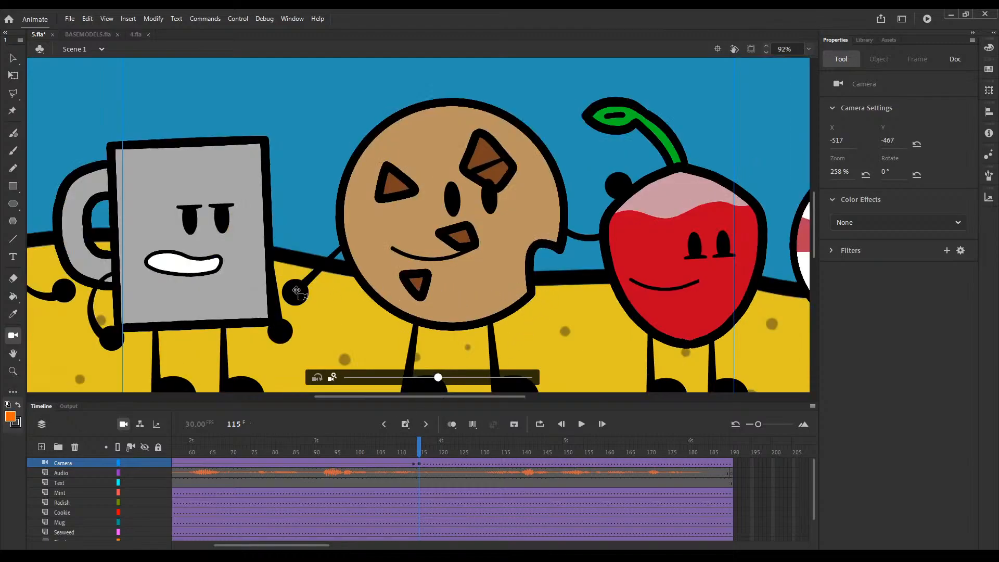
key("ctrl+z")
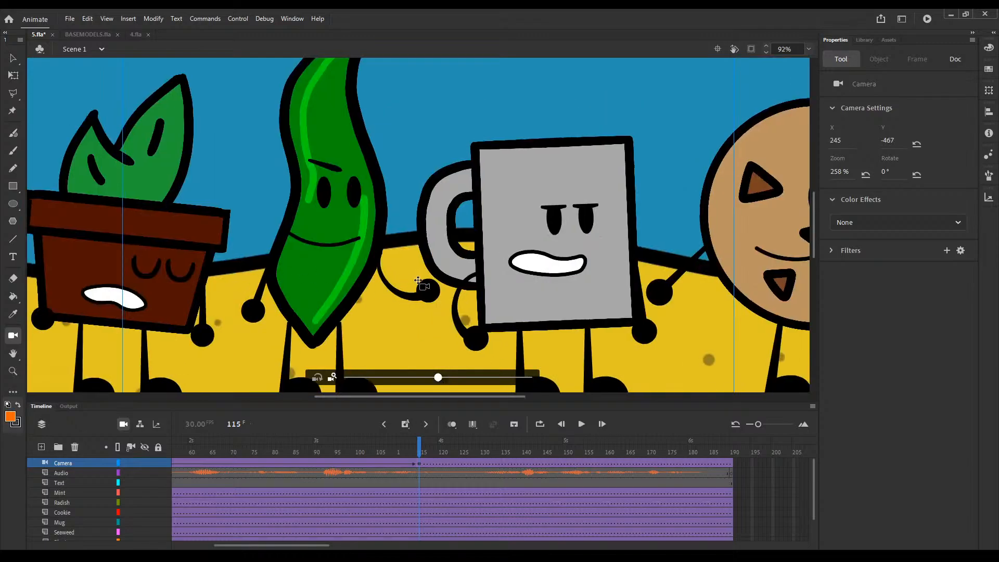
key("ctrl+y")
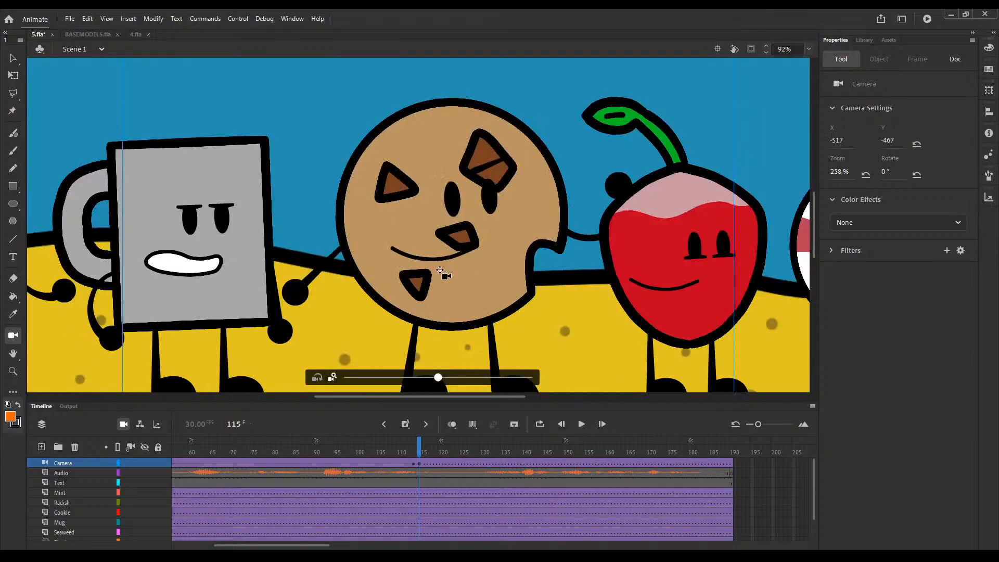
left_click_drag(440, 270, 675, 262)
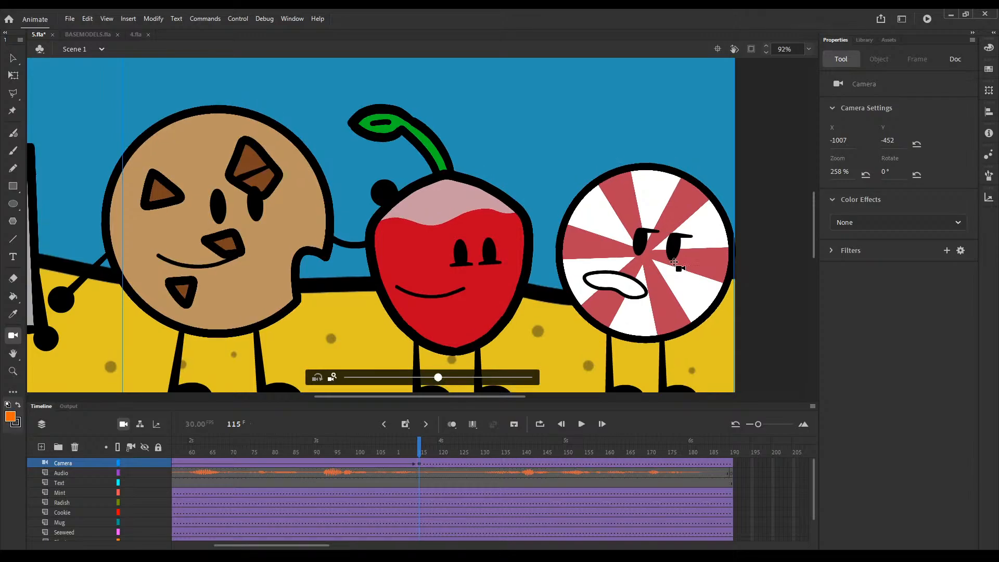
key("ctrl+z")
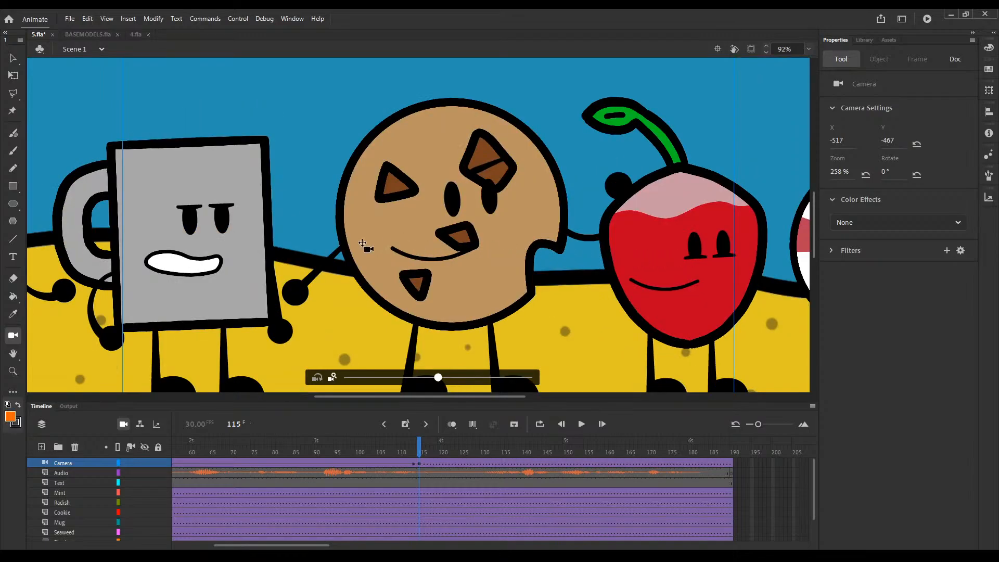
key("ctrl+z")
key("ctrl+z")
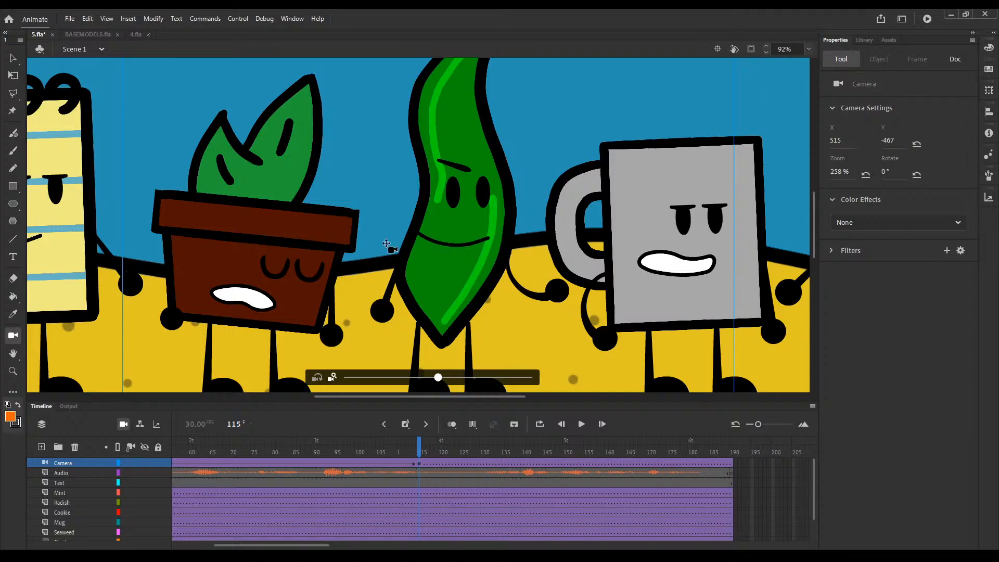
key("ctrl+z")
key("ctrl+z")
key("ctrl+z")
key("ctrl+z")
key("ctrl+y")
key("ctrl+y")
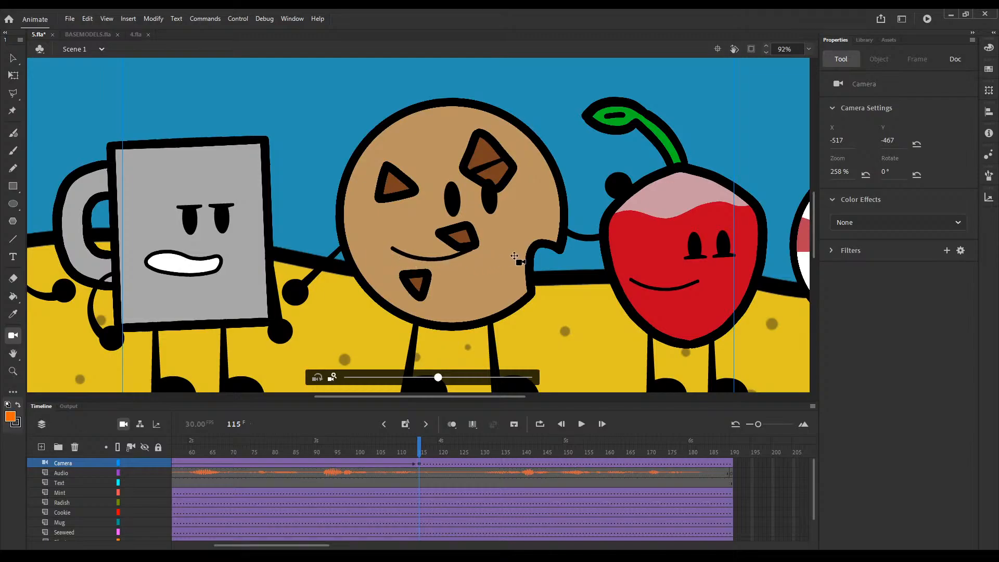
key("ctrl+y")
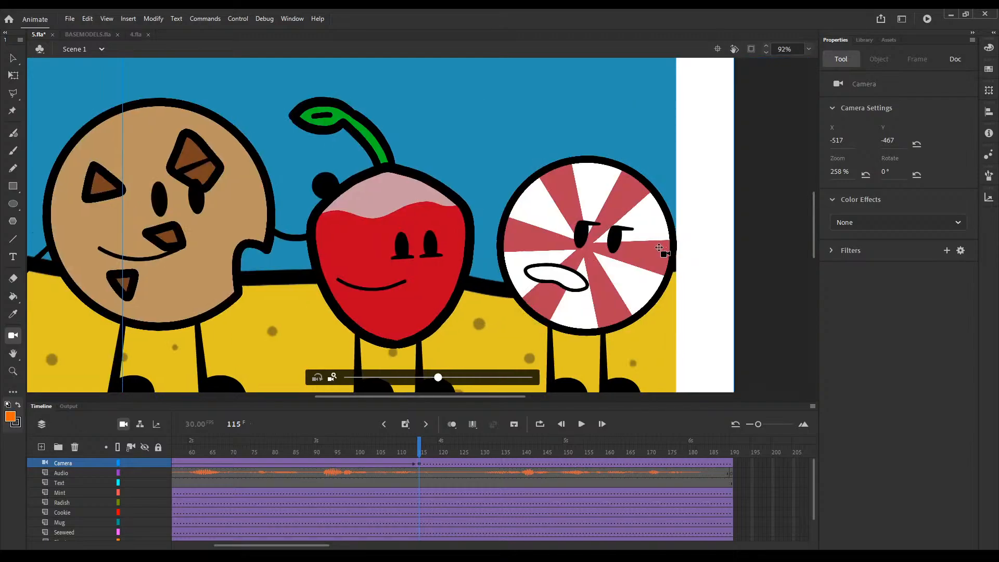
Step: Pan the frame 115 camera so the cookie, radish and mint fill the view, at X -1003, Y -467
key("ctrl+z")
key("ctrl+z")
left_click_drag(626, 248, 619, 247)
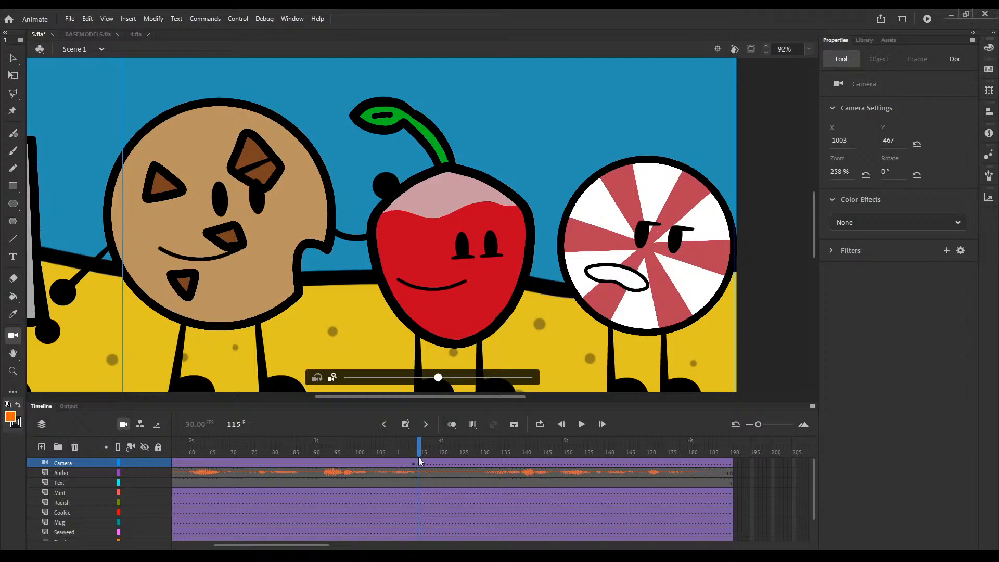
Step: Insert keyframes on the Camera layer at frames 130 and 135
left_click_drag(420, 453, 482, 452)
left_click(482, 461)
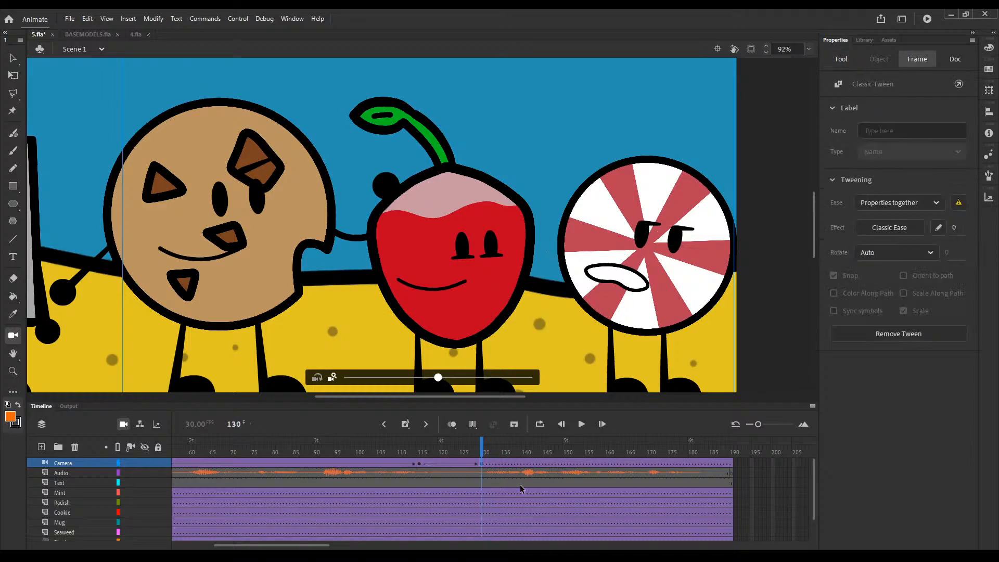
key("F6")
left_click(504, 460)
left_click(435, 289)
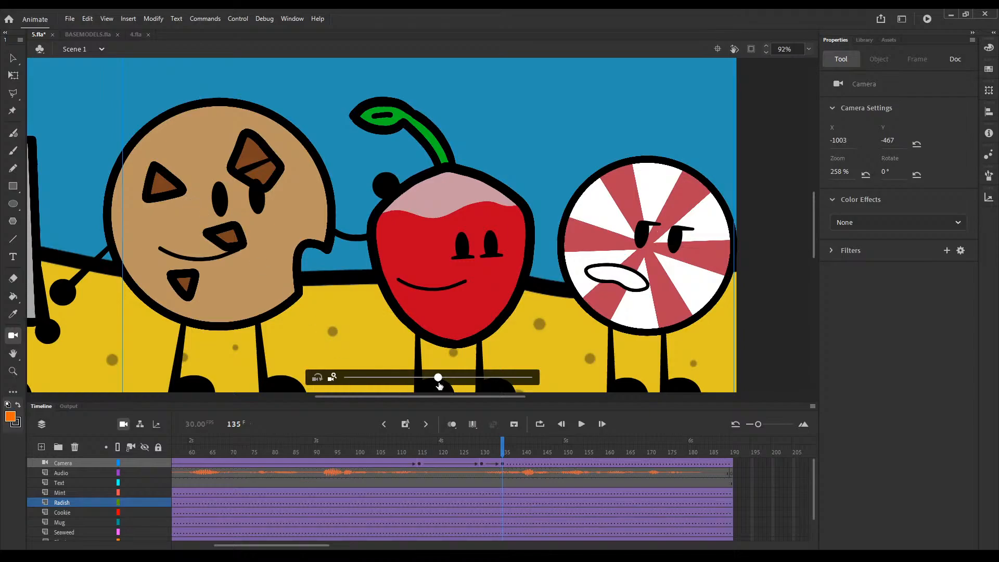
Step: Reset the frame 135 camera to X 0, Y 0 and 100% zoom to show all the characters, and save 5.fla
left_click_drag(438, 377, 346, 378)
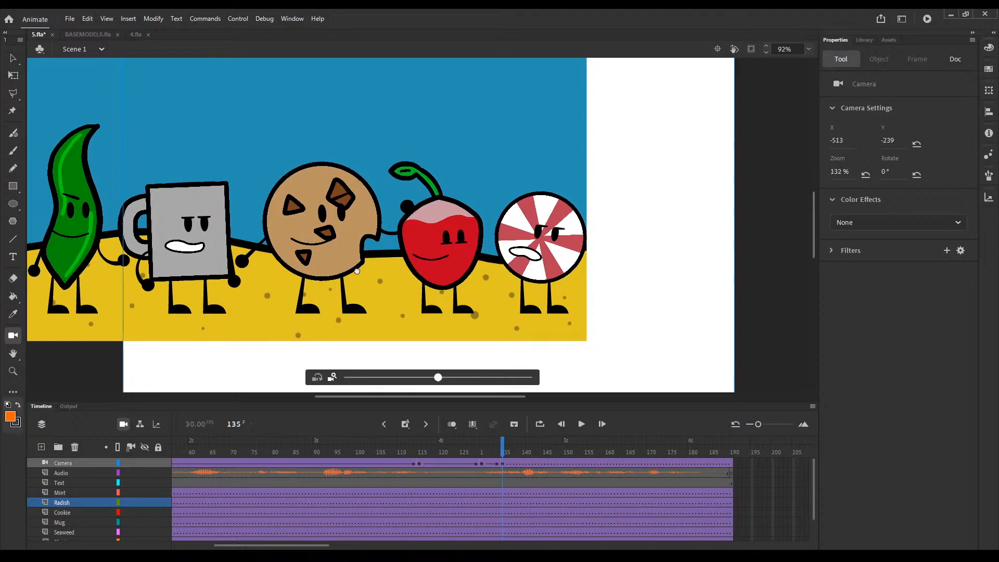
mouse_move(357, 271)
left_mouse_down()
mouse_move(368, 277)
mouse_move(356, 274)
left_mouse_up()
key("ctrl+minus")
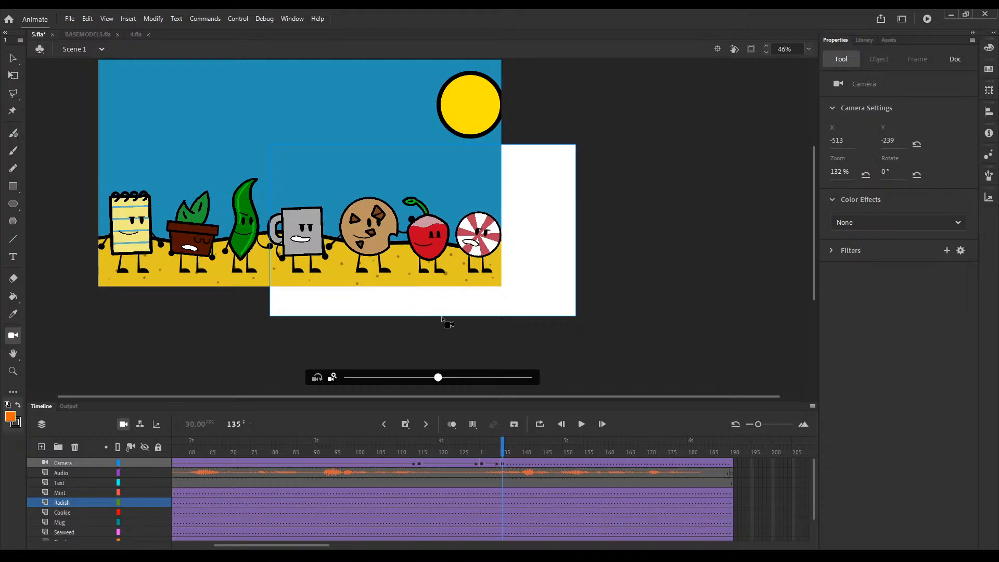
left_click(888, 140)
type("0")
key("Return")
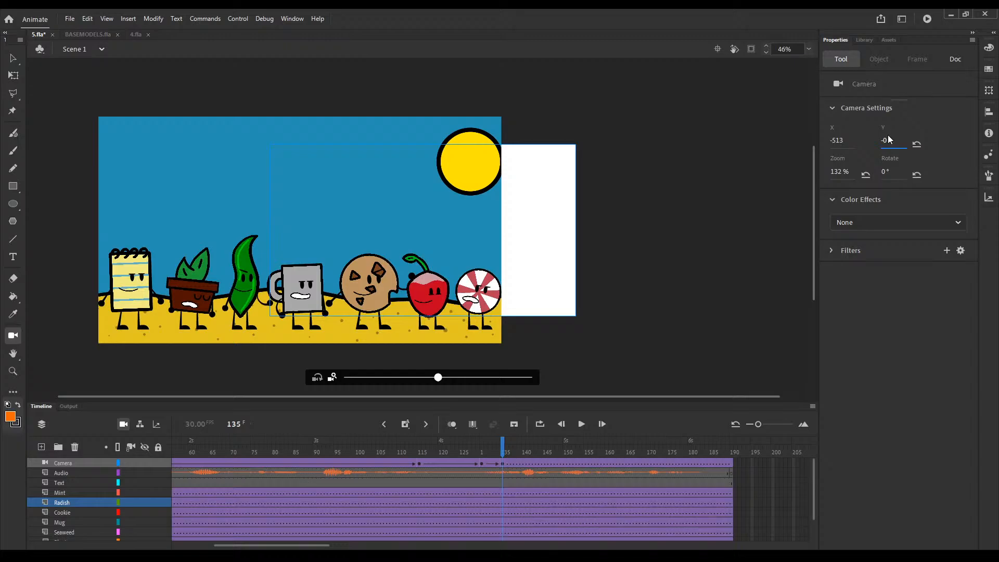
left_click(836, 140)
type("0")
key("Return")
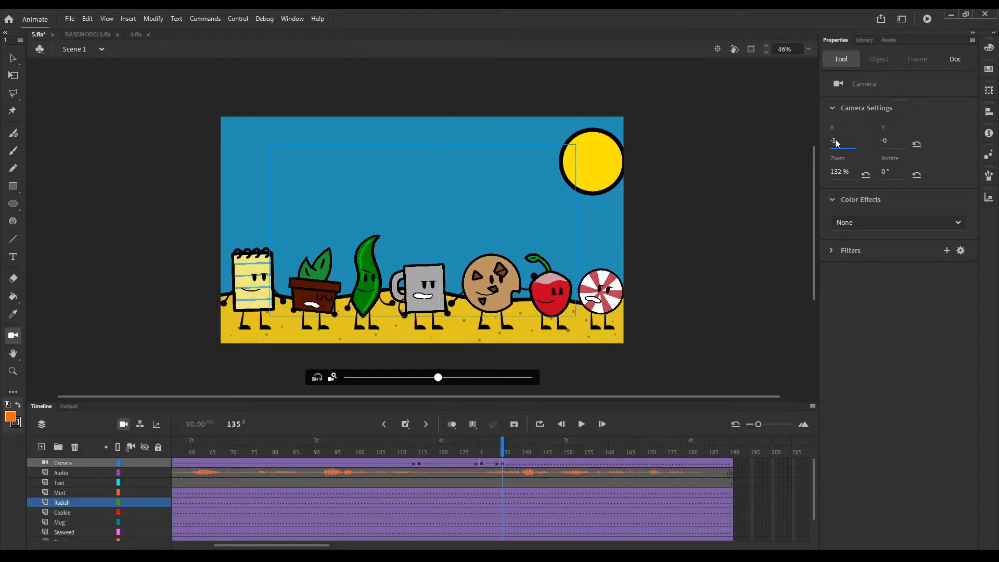
left_click(830, 169)
type("100")
key("Return")
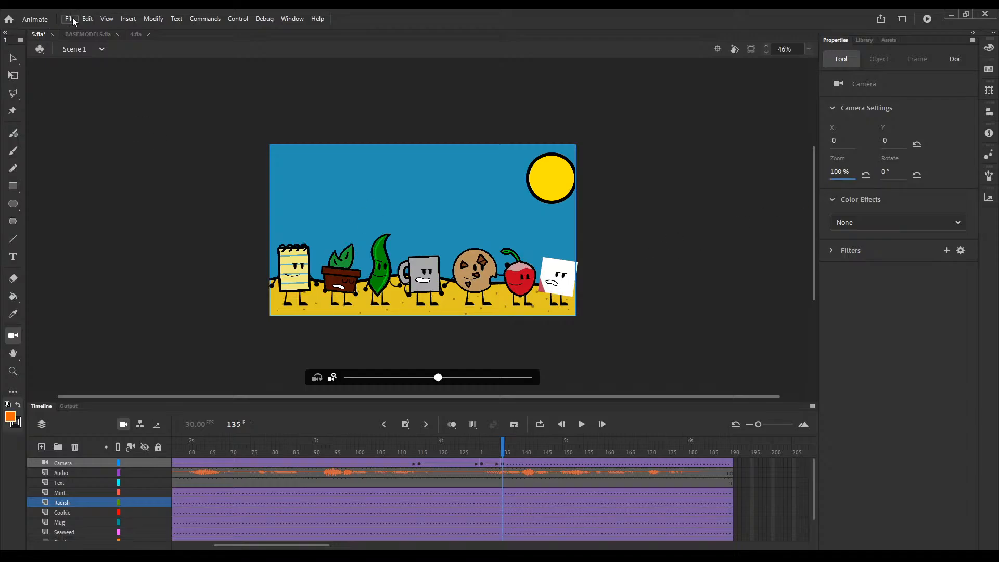
key("ctrl+s")
Step: Insert a keyframe on the Text layer at frame 157 and add the static text "TEAM PURPLE" in the sky
key("ctrl+equal")
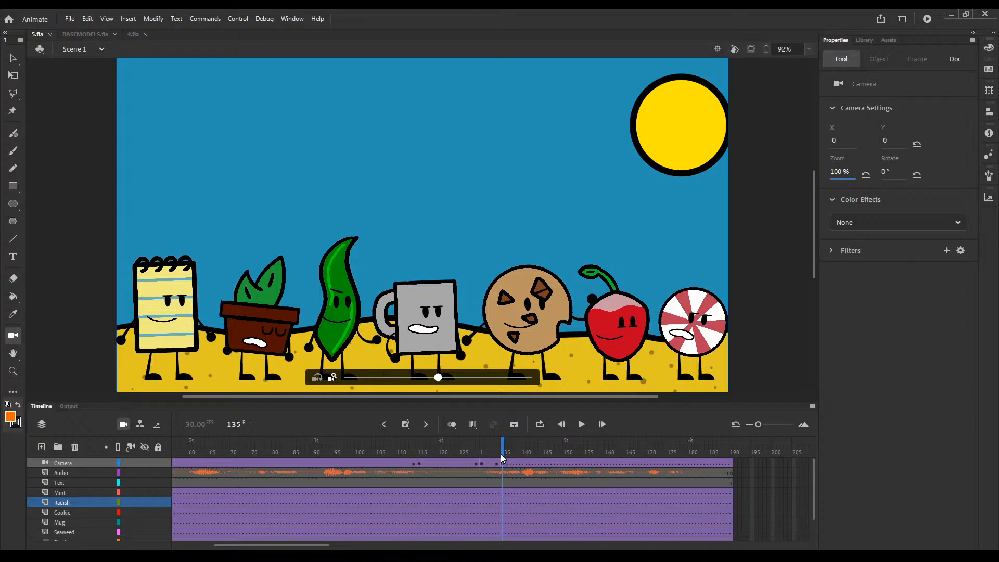
left_click_drag(500, 453, 584, 454)
left_click_drag(608, 456, 593, 486)
left_click(593, 483)
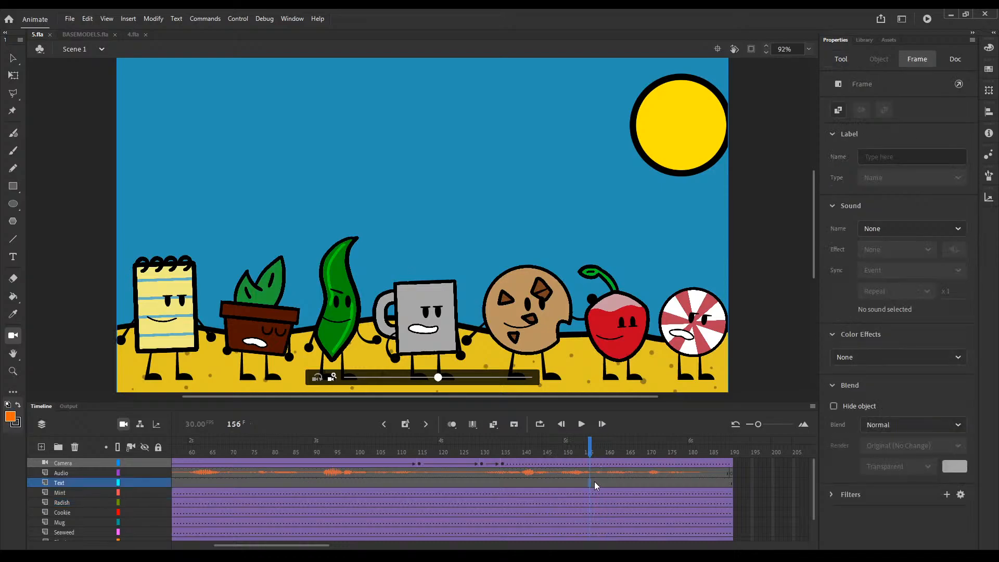
left_click(594, 484)
key("F6")
left_click(13, 256)
left_click(205, 84)
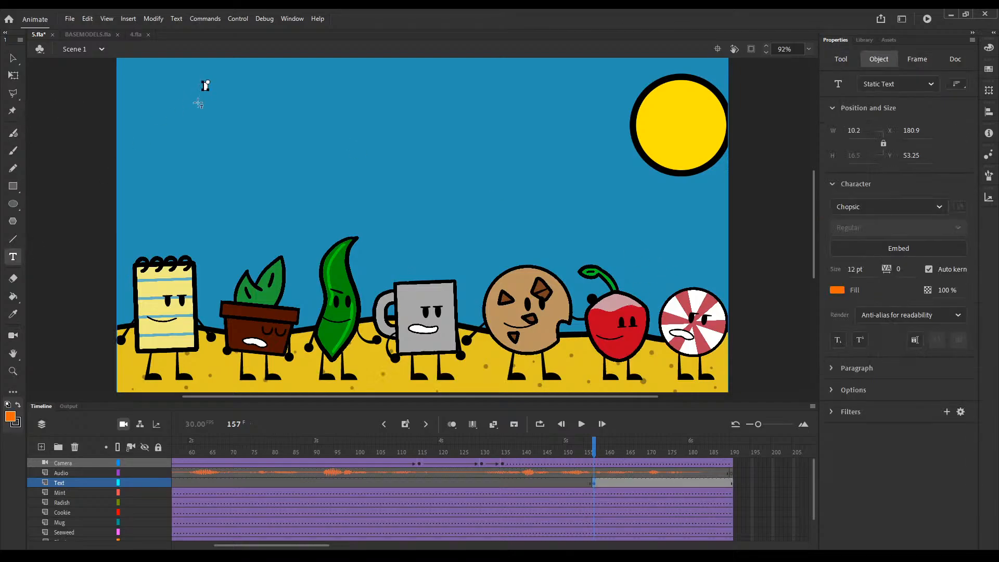
type("TEAM PURPLE")
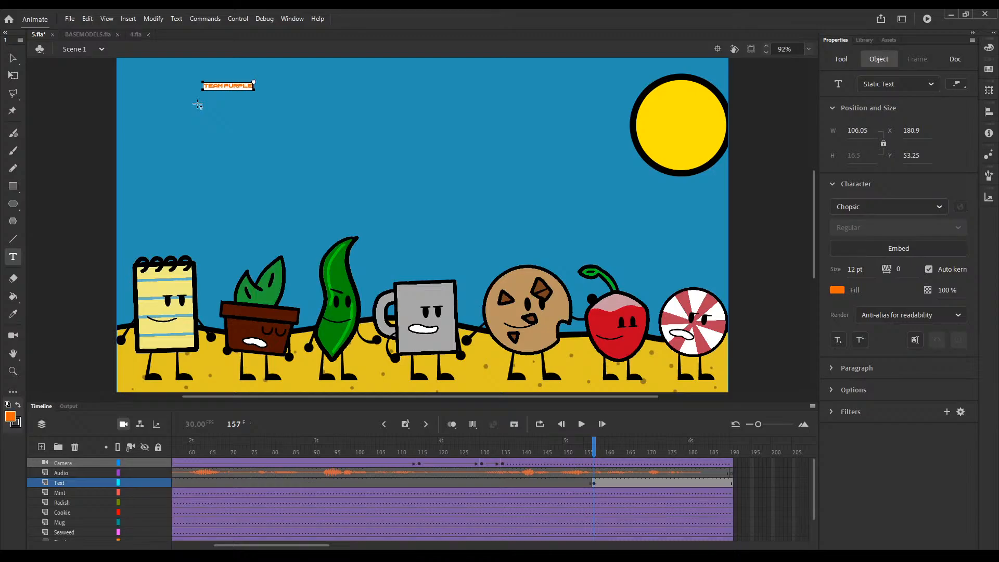
Step: Scale the TEAM PURPLE text up to about 961 px wide and place it across the upper sky beside the sun
left_click(13, 58)
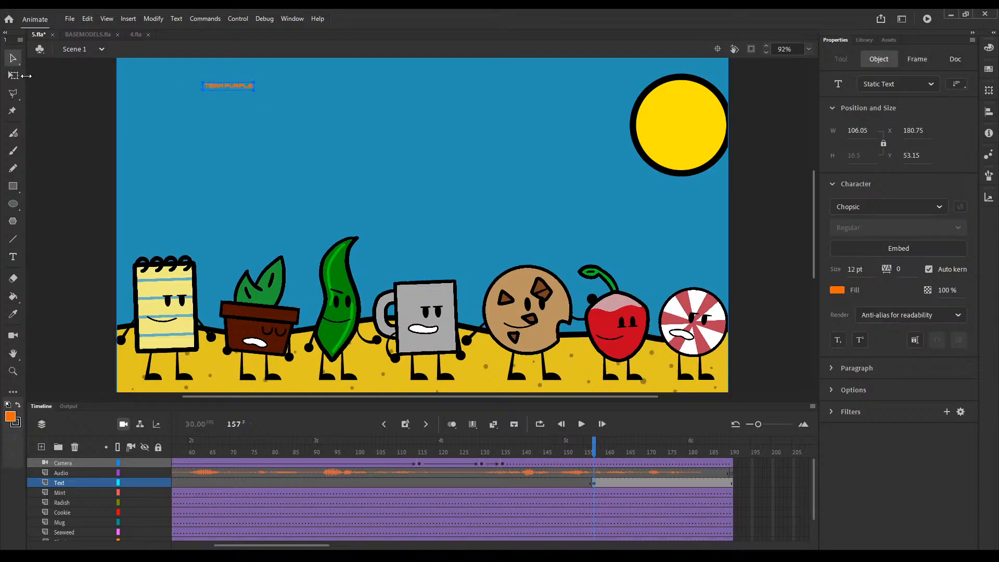
key("q")
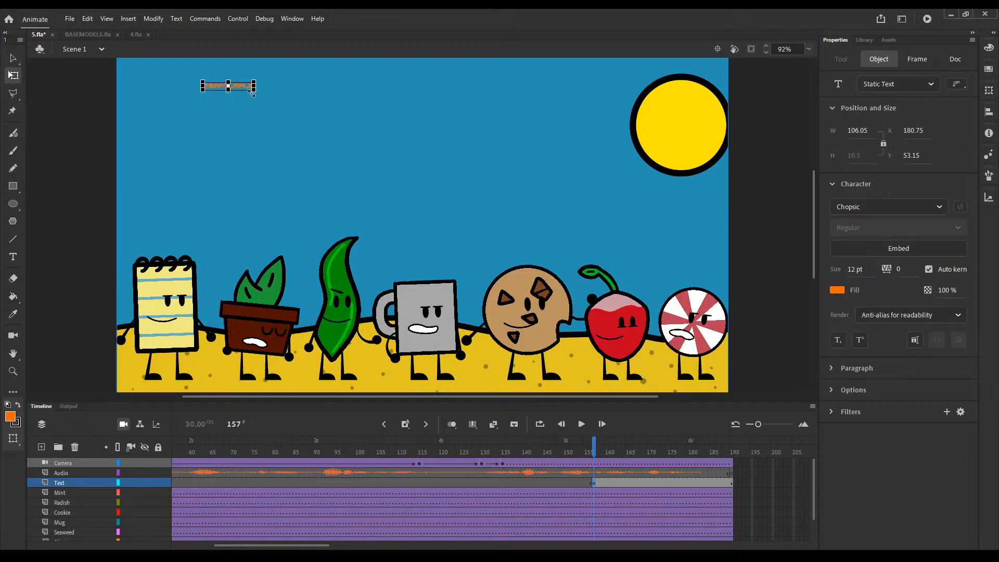
left_click_drag(253, 91, 429, 223)
left_click_drag(397, 117, 552, 128)
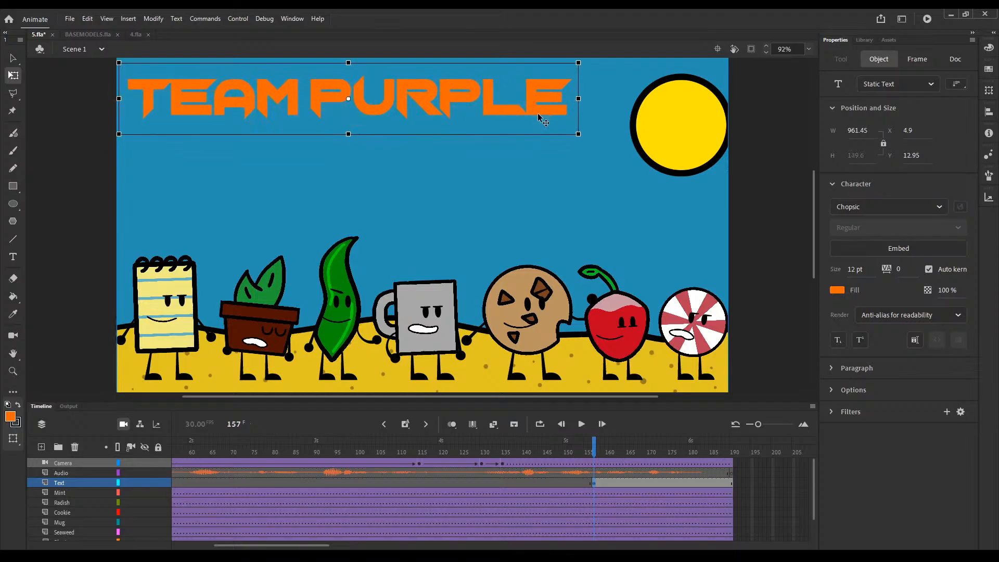
Step: Colour the word TEAM in the title white
double_click(532, 111)
left_click(303, 99)
double_click(176, 104)
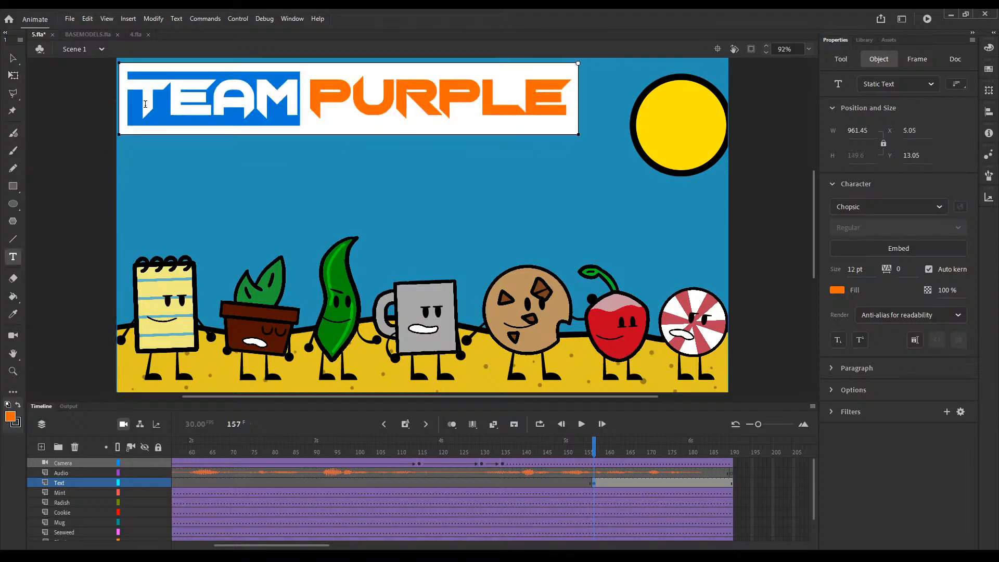
left_click(837, 290)
left_click(678, 351)
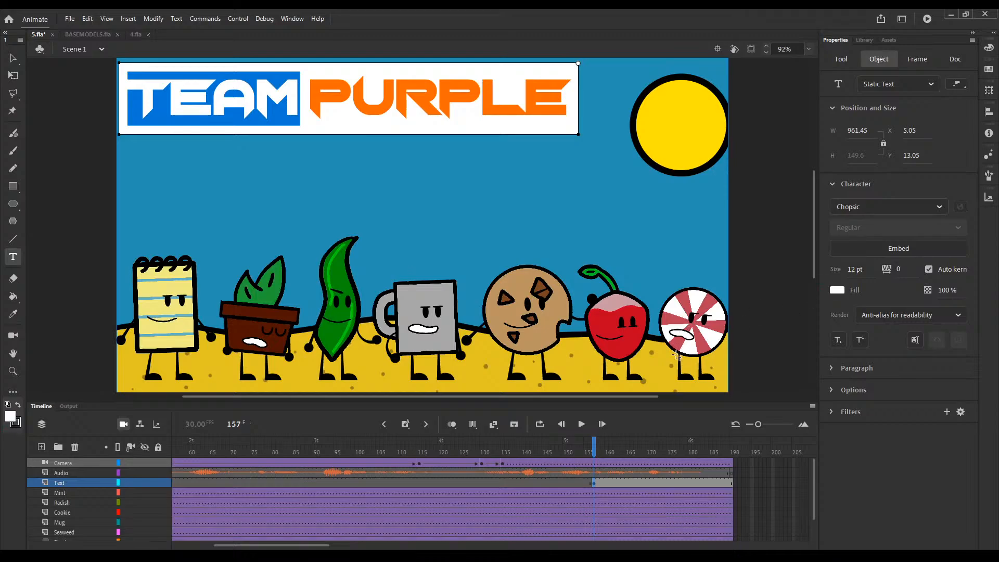
Step: Colour the word PURPLE in the title bright magenta
left_click(316, 96)
left_click_drag(311, 102, 557, 106)
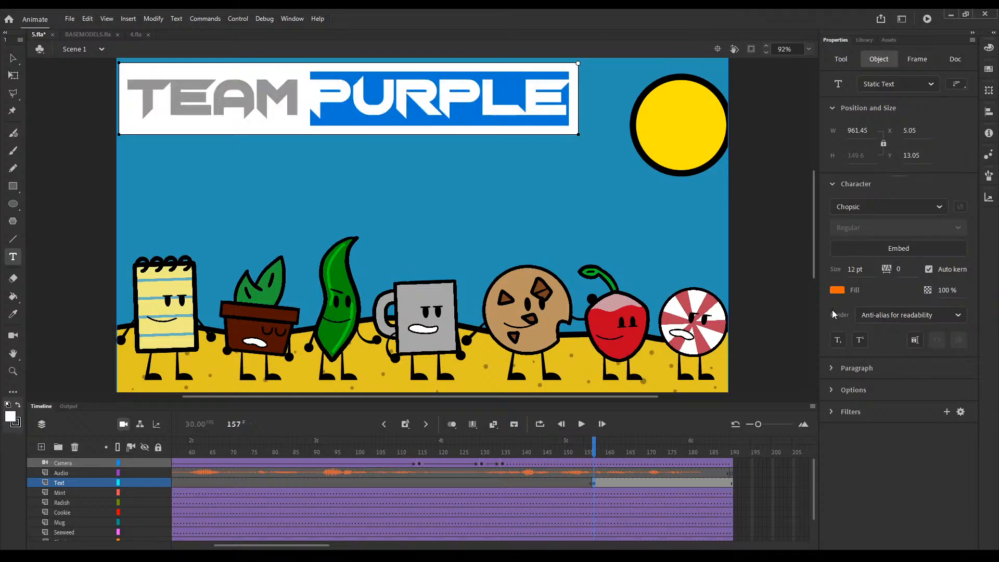
left_click(839, 290)
left_click(13, 57)
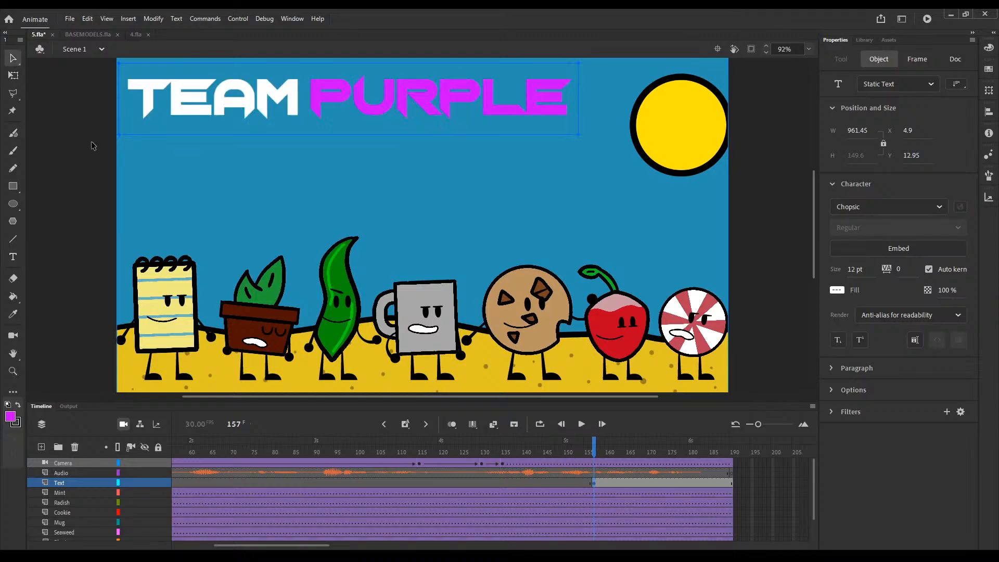
Step: Recolour the word PURPLE in the title a deeper violet purple
double_click(458, 80)
left_click(316, 104)
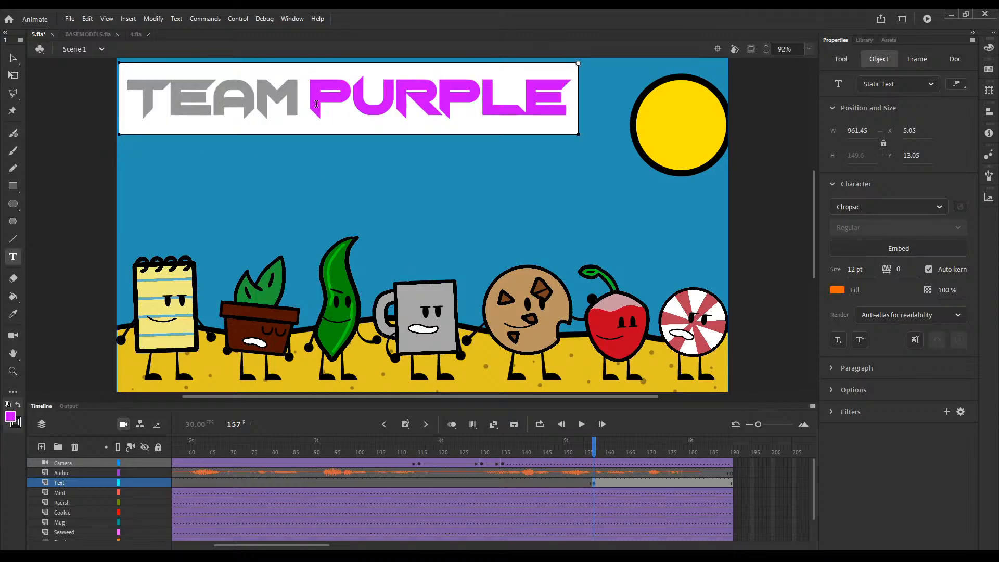
left_click_drag(317, 104, 592, 107)
left_click(837, 291)
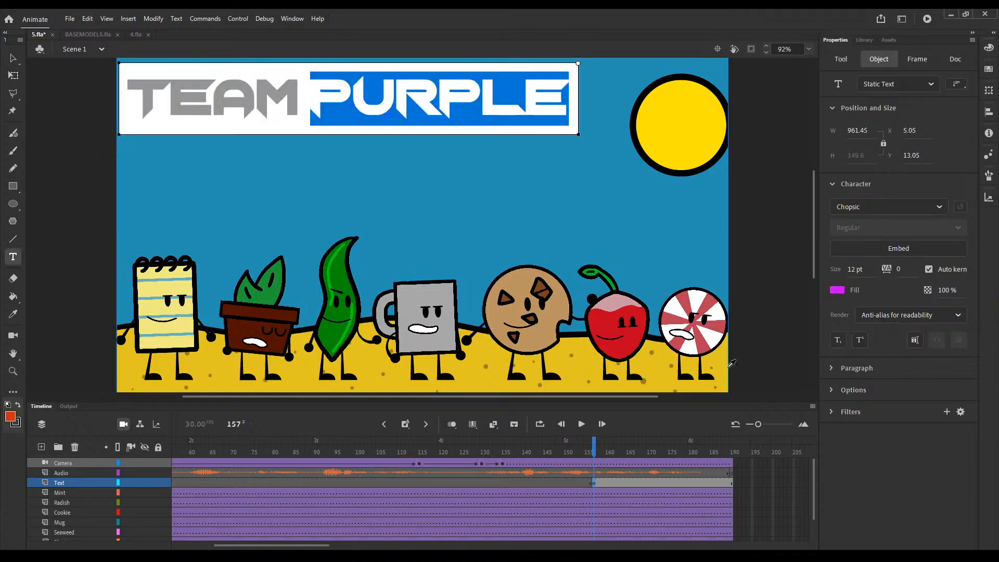
left_click(687, 394)
left_click(13, 58)
left_click(97, 133)
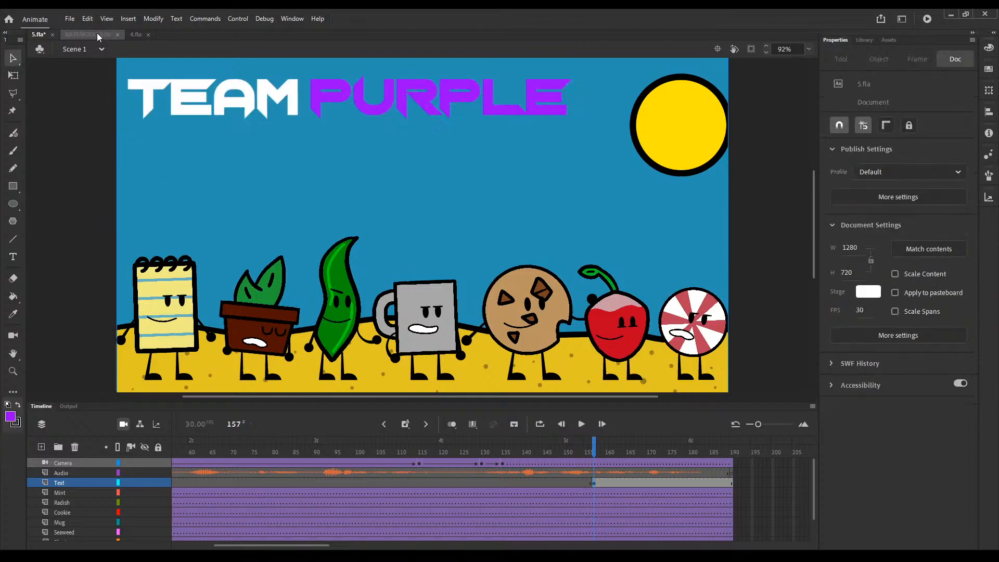
Step: Examine the TEAM ORANGE title at the end of 4.fla as a layout reference and return to 5.fla
left_click(130, 34)
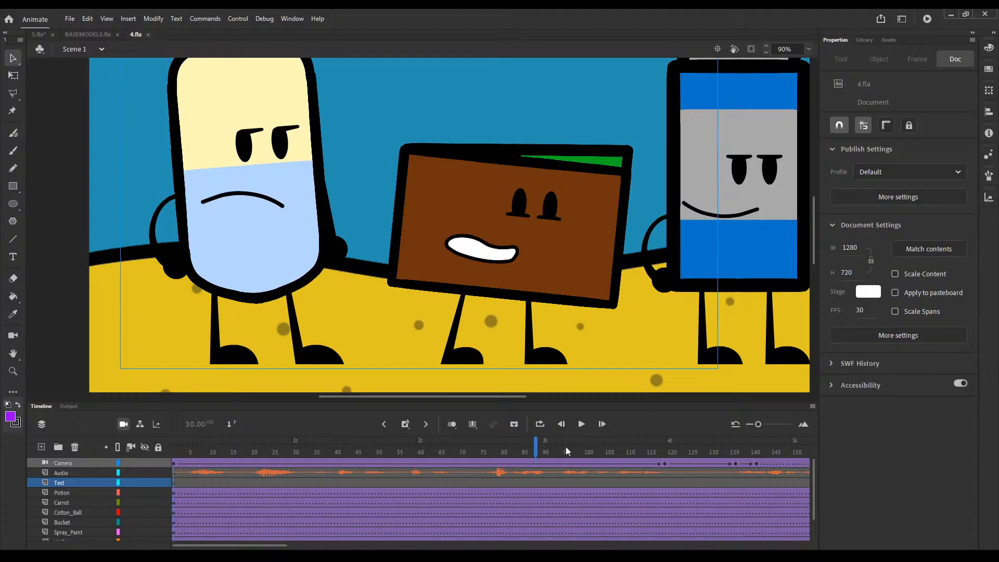
left_click_drag(566, 447, 778, 438)
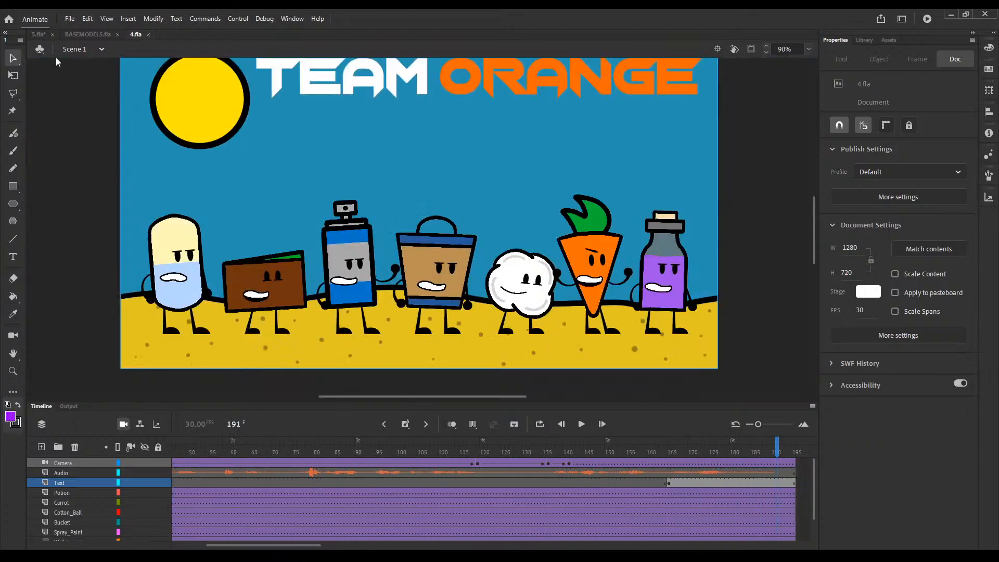
left_click(38, 35)
Step: Enlarge the TEAM PURPLE title to about 1065 px wide and shift it right so it lies fully on the stage
left_click(505, 107)
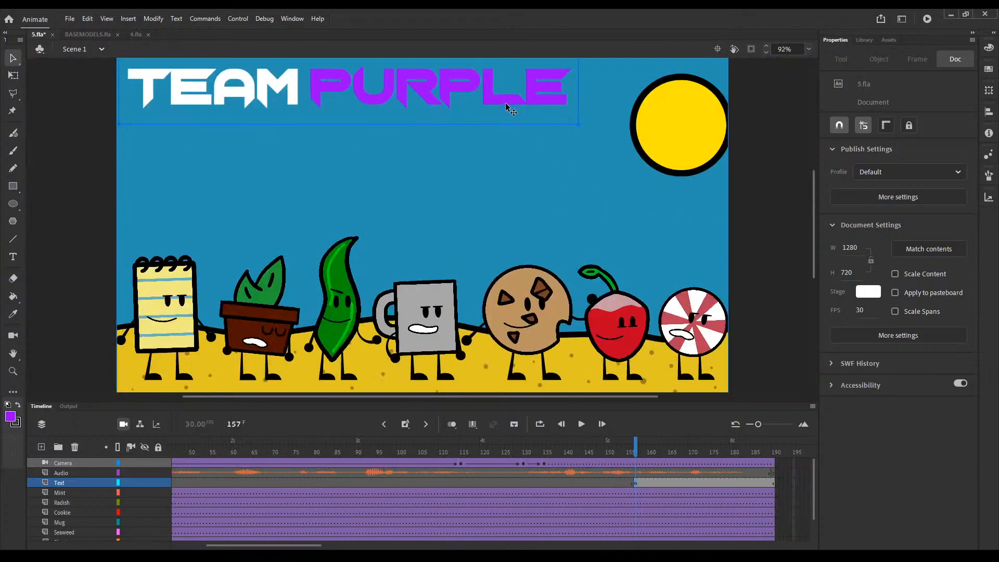
key("shift+Down")
key("shift+Down")
left_click(578, 136)
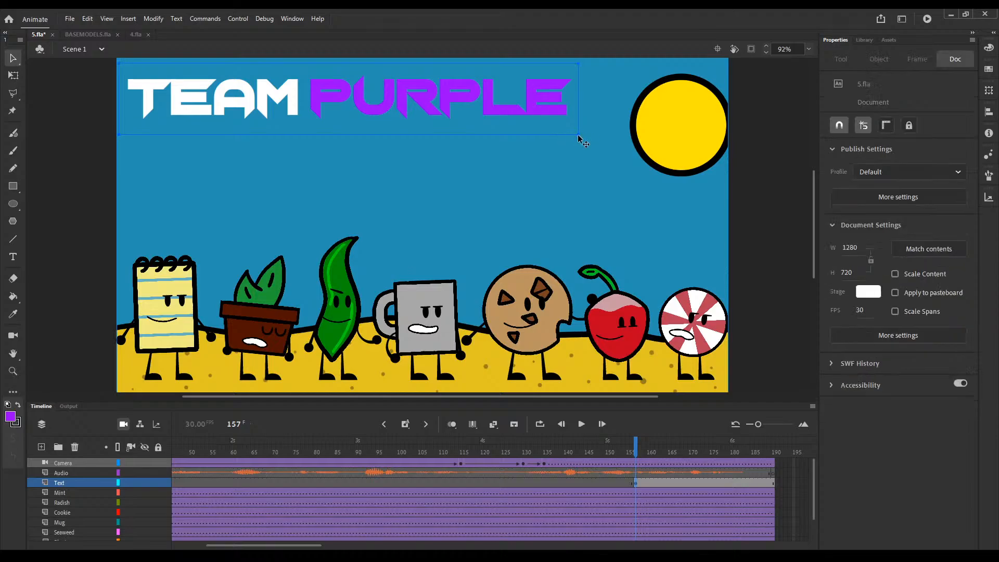
left_click(13, 76)
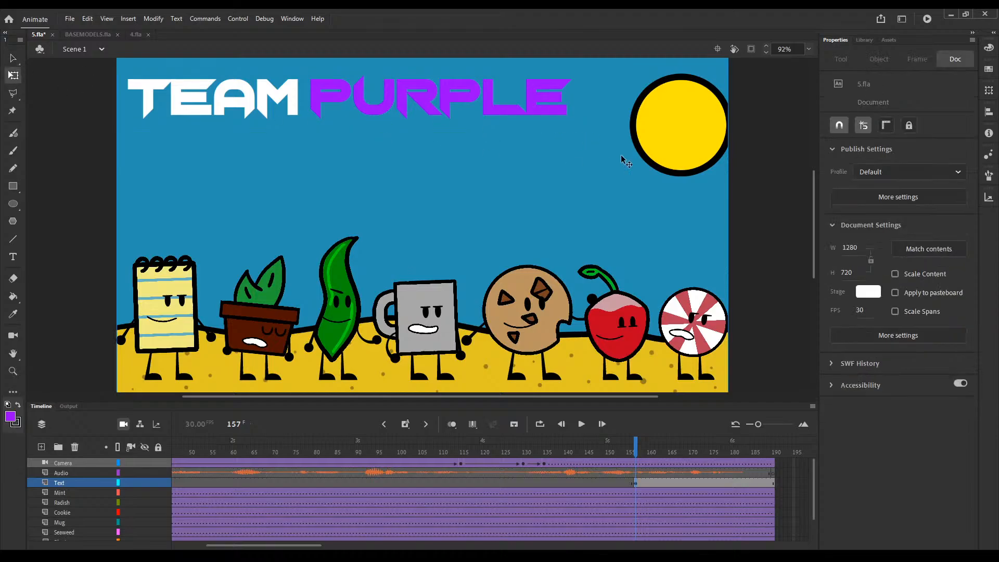
left_click(552, 109)
left_click_drag(588, 137, 602, 152)
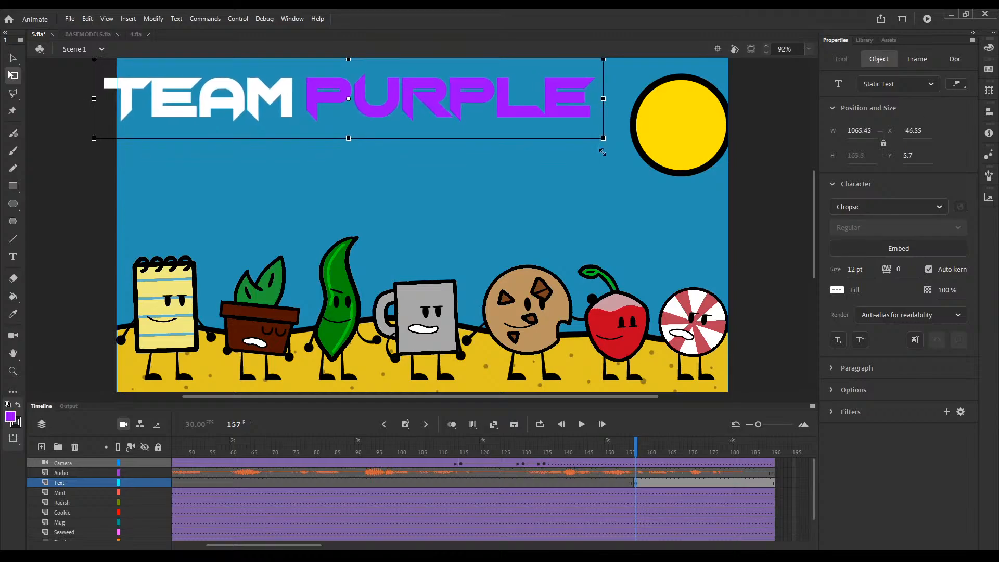
left_click_drag(567, 107, 593, 112)
left_click(66, 216)
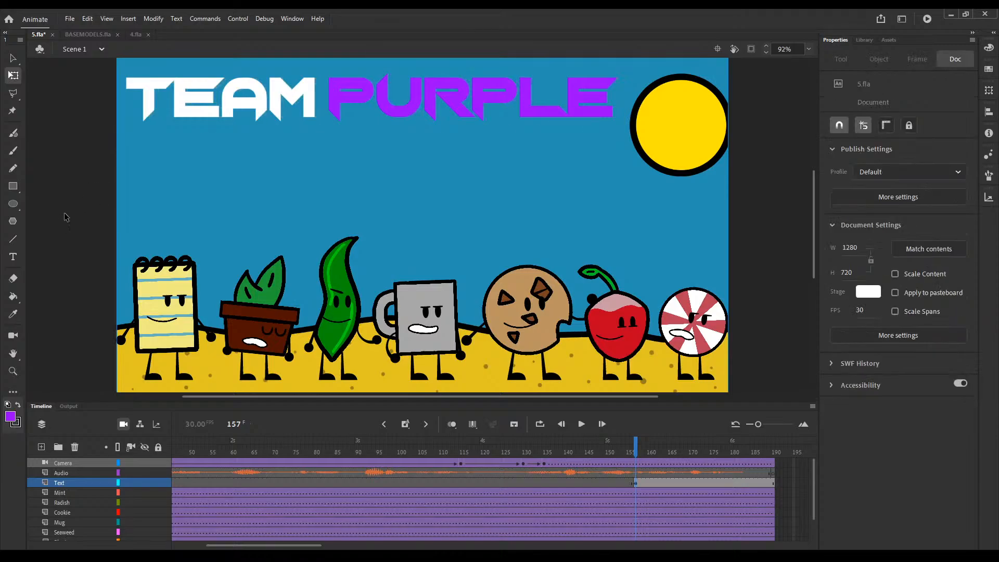
Step: Return the playhead to frame 1 and save 5.fla
key("ctrl+minus")
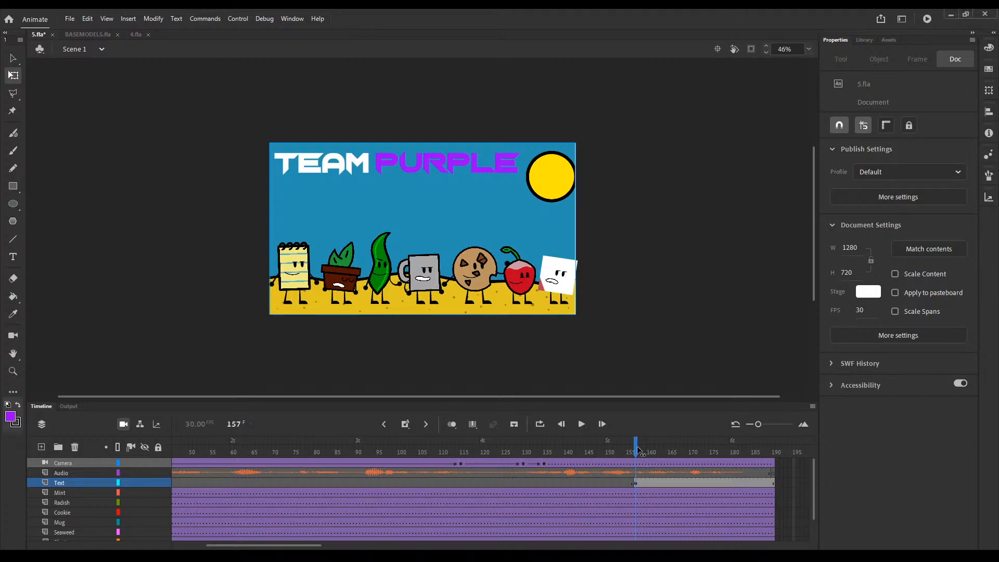
left_click_drag(636, 449, 45, 405)
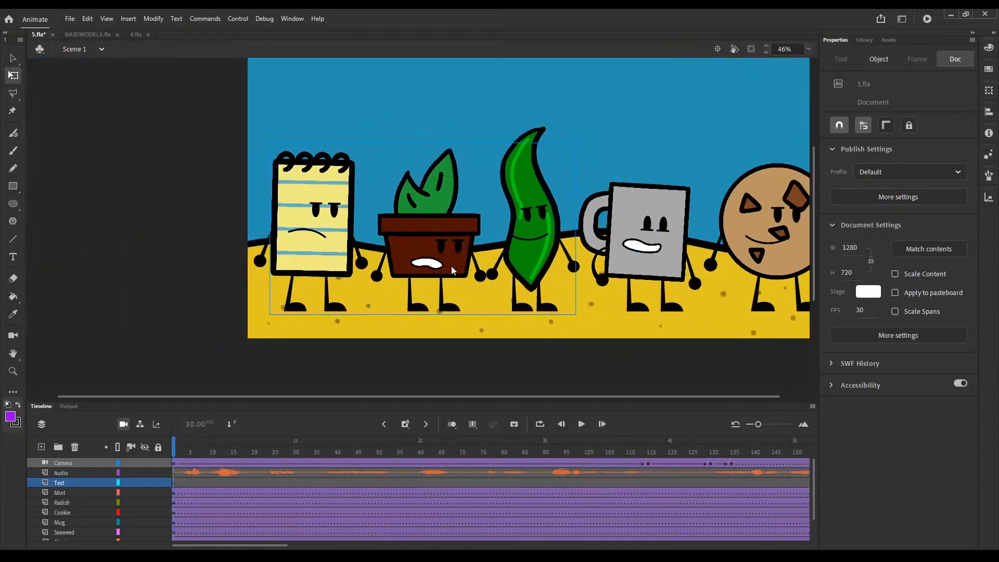
key("ctrl+s")
left_click_drag(567, 151, 578, 145)
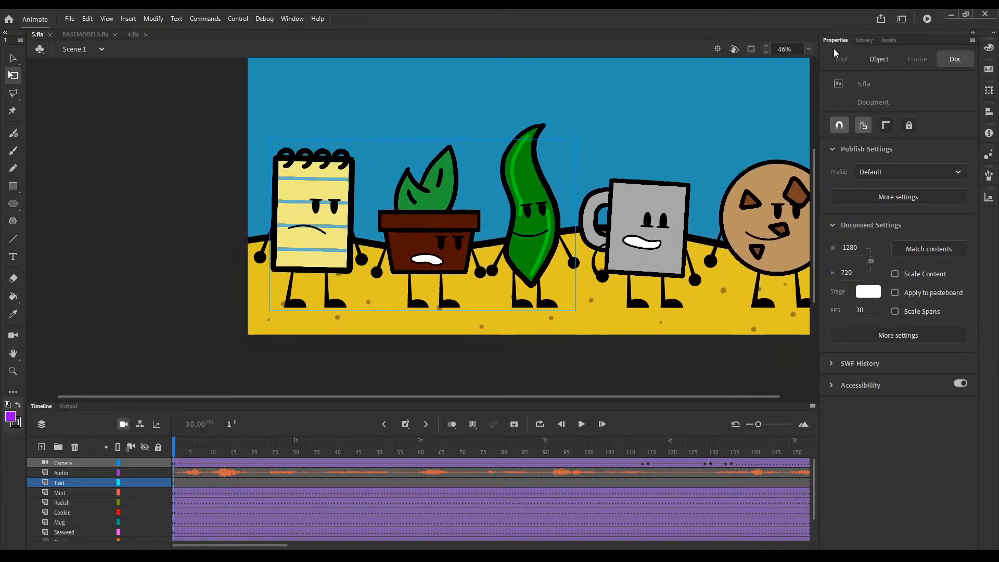
Step: Play the whole animation from frame 1 to review it, and return to the title keyframe at frame 157
scroll(739, 124, "up", 3)
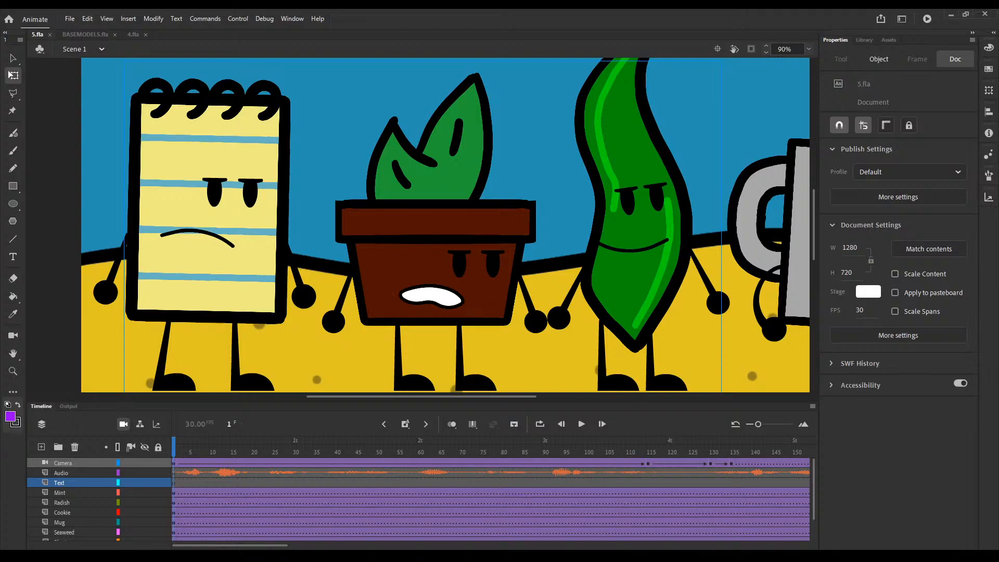
left_click(581, 423)
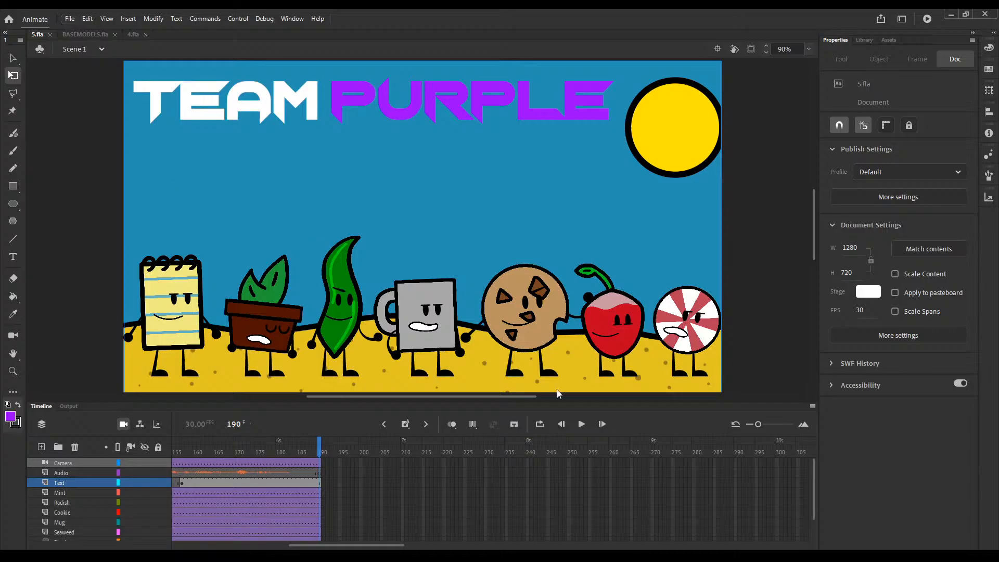
key("ctrl+z")
key("ctrl+s")
left_click(381, 423)
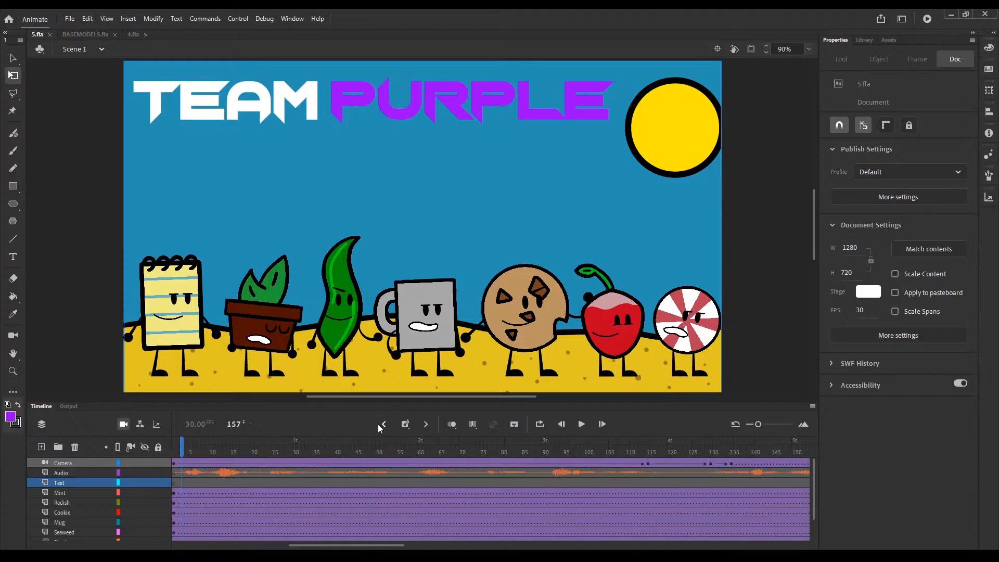
Step: Open the document 9.fla and bring its whole stage into view
left_click(72, 19)
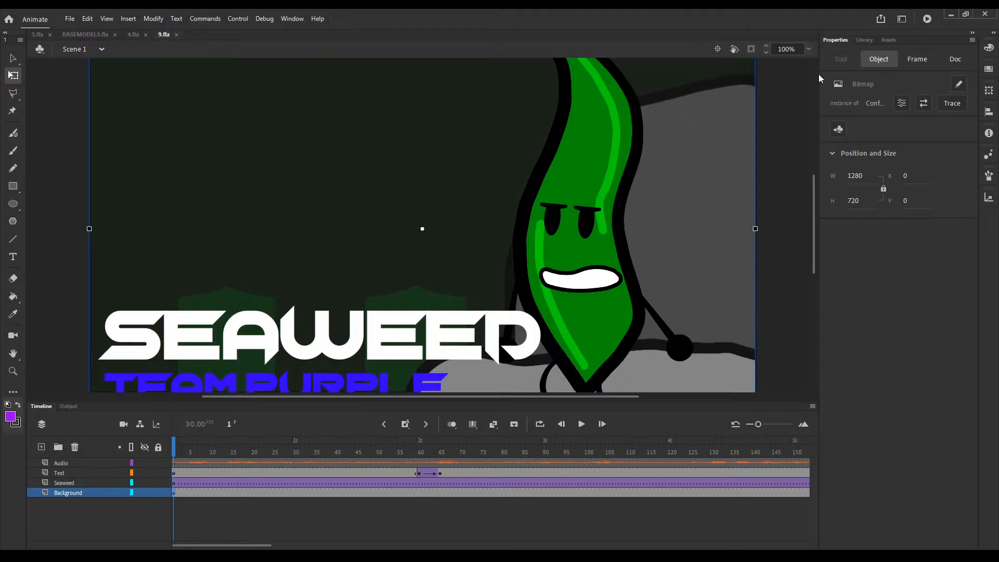
left_click(826, 85)
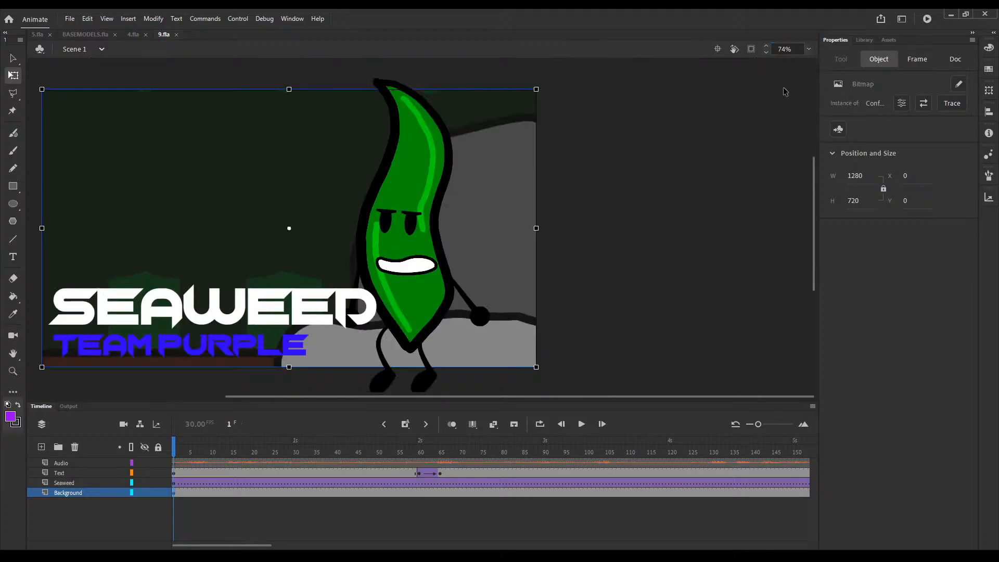
Step: Play the Seaweed animation in 9.fla through from frame 1 to review it
left_click(809, 49)
left_click(826, 71)
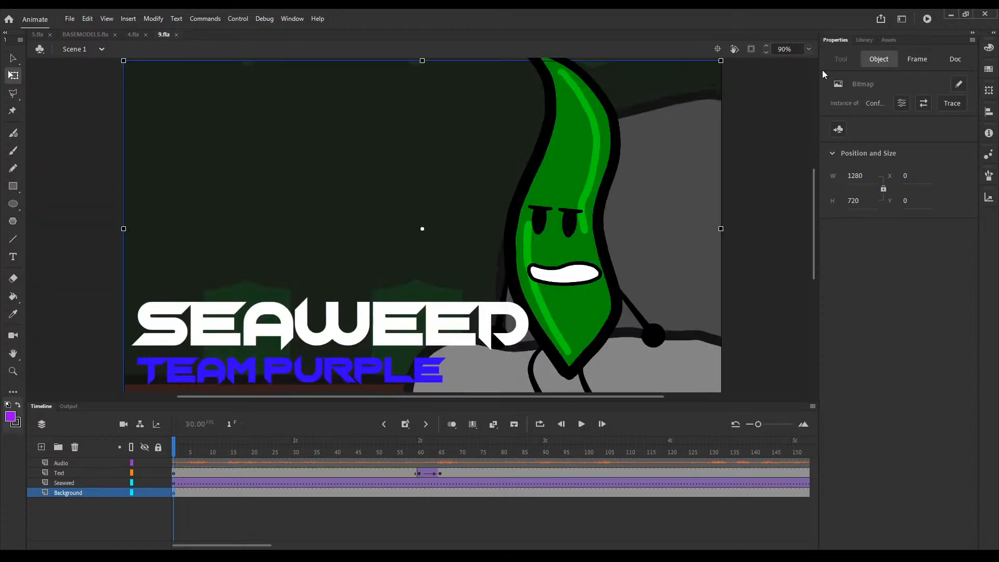
left_click(341, 535)
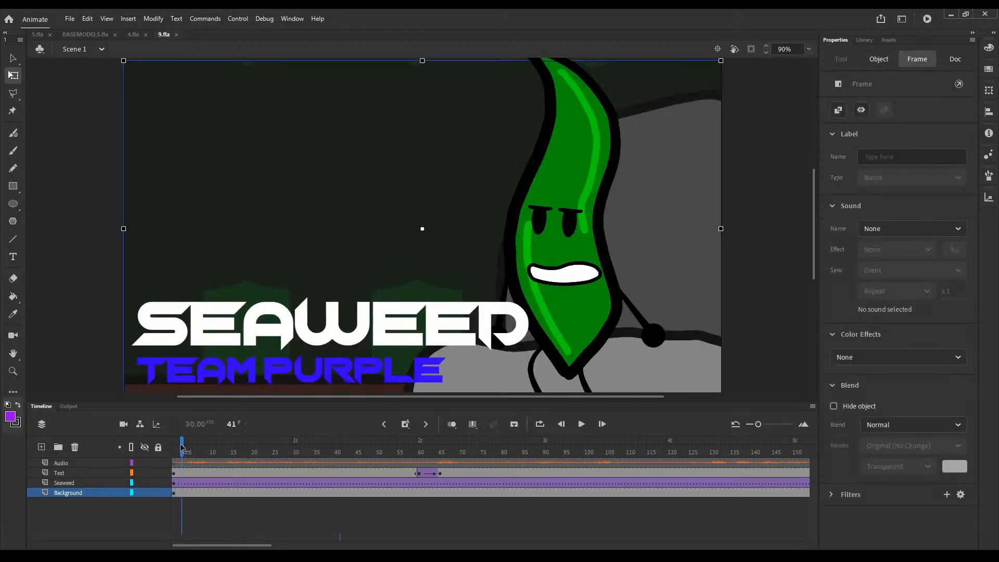
left_click(175, 447)
left_click(759, 343)
left_click(580, 424)
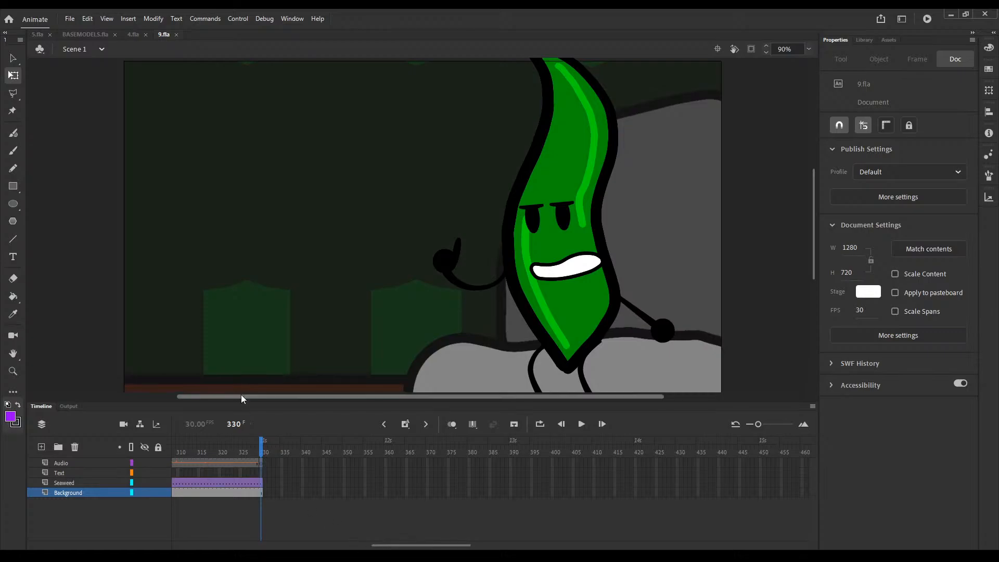
Step: Replay the Seaweed scene from the beginning and pause it at frame 218
left_click(384, 424)
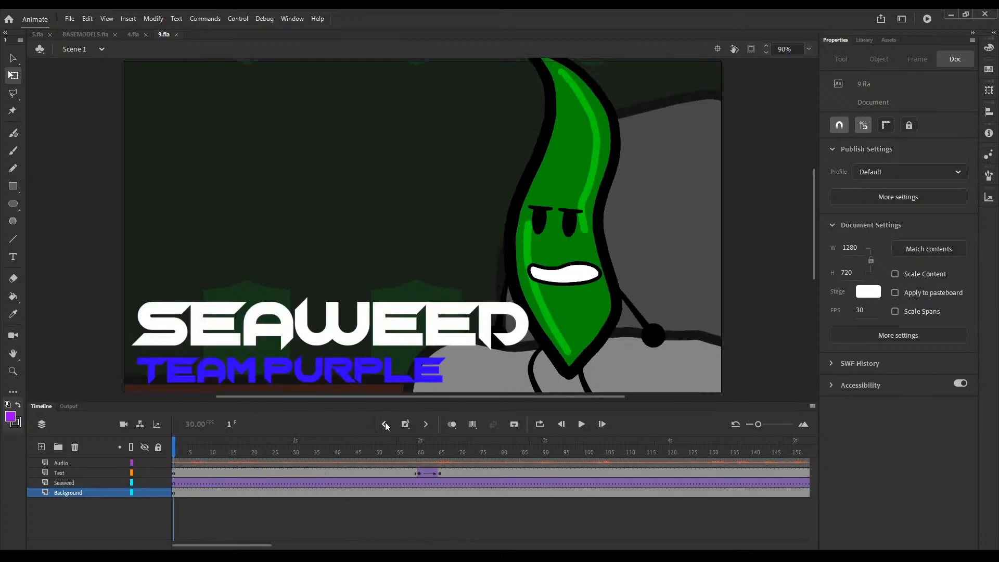
left_click(585, 424)
left_click_drag(617, 493, 383, 453)
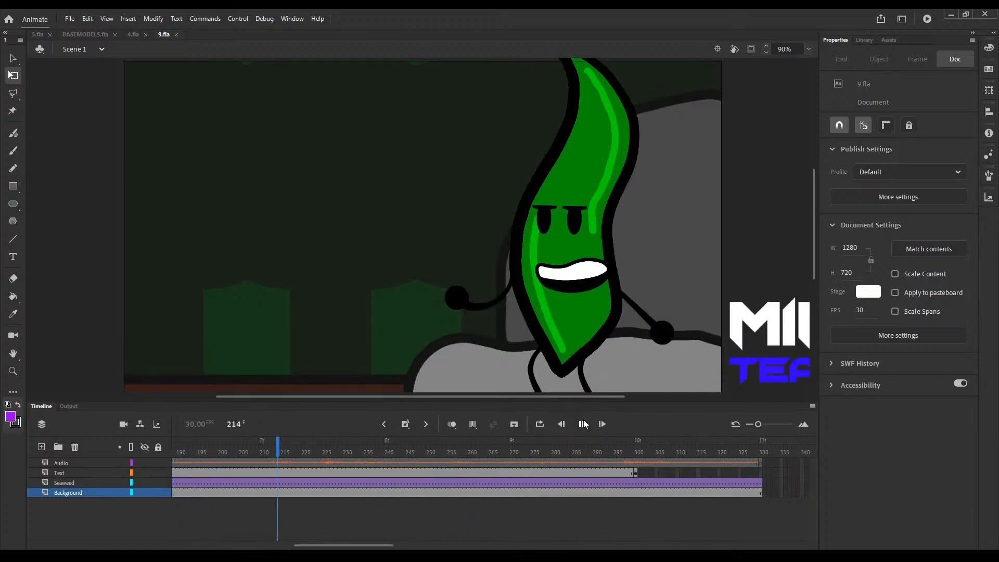
left_click(581, 424)
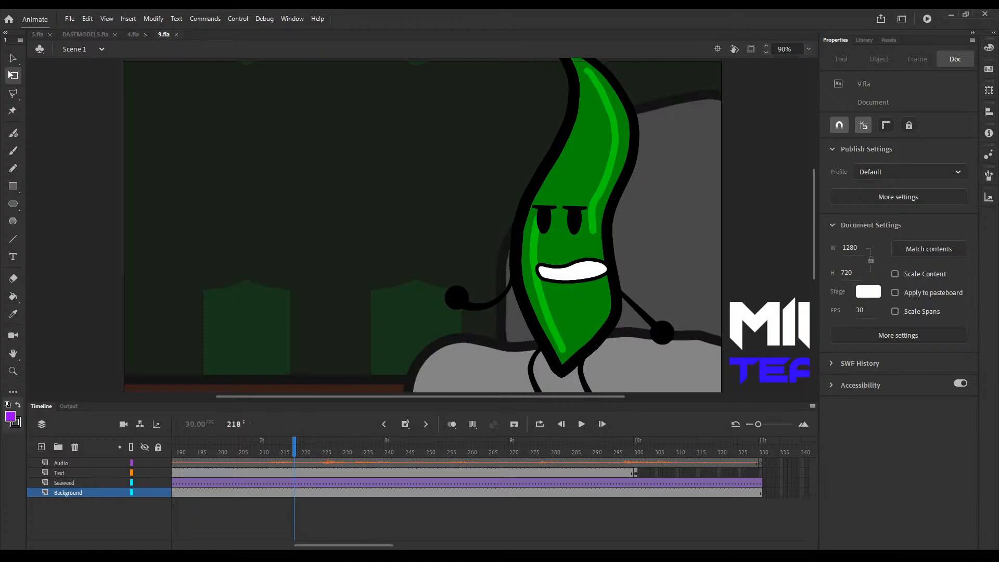
Step: Return the playhead to frame 1 and close the document 9.fla
left_click_drag(292, 448, 269, 448)
left_click(382, 425)
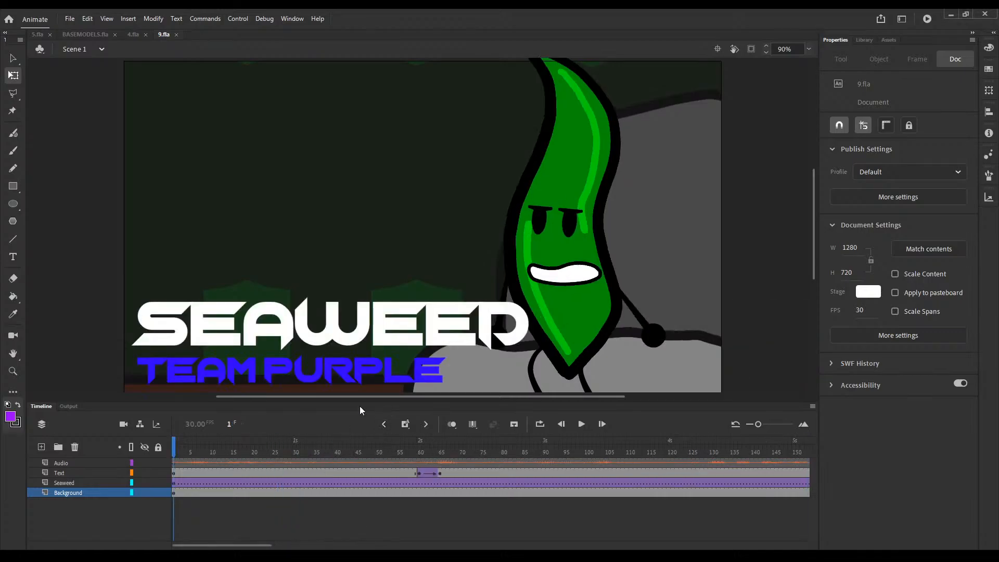
left_click(177, 34)
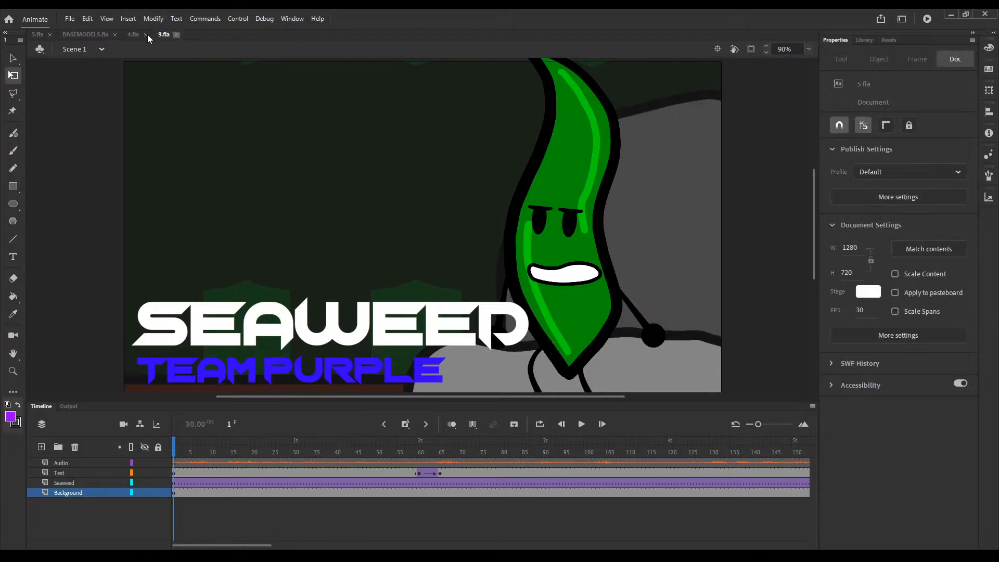
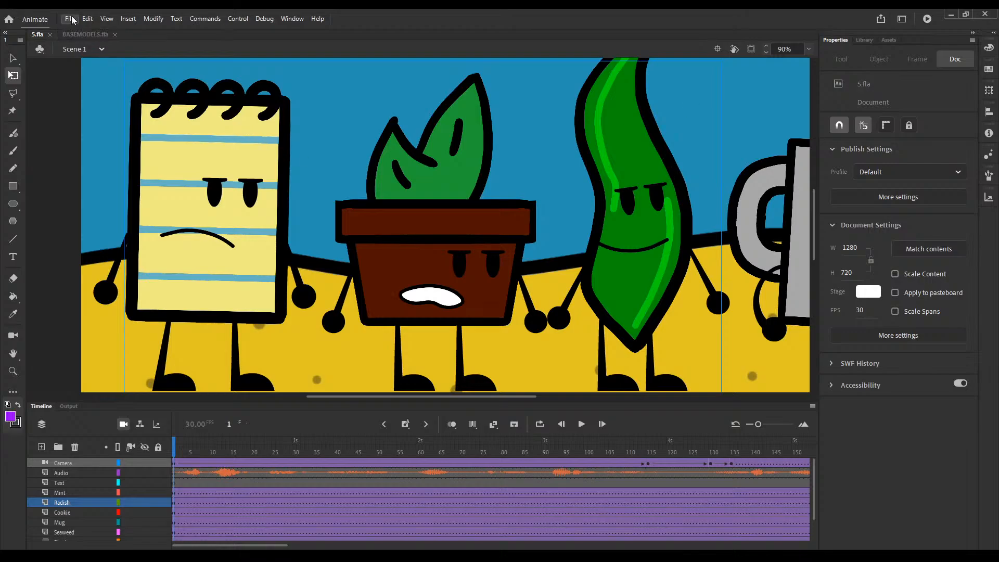
Step: Switch to BASEMODELS.fla and select the BucketSetUp symbol in the library's RE folder under SetUps
left_click(99, 35)
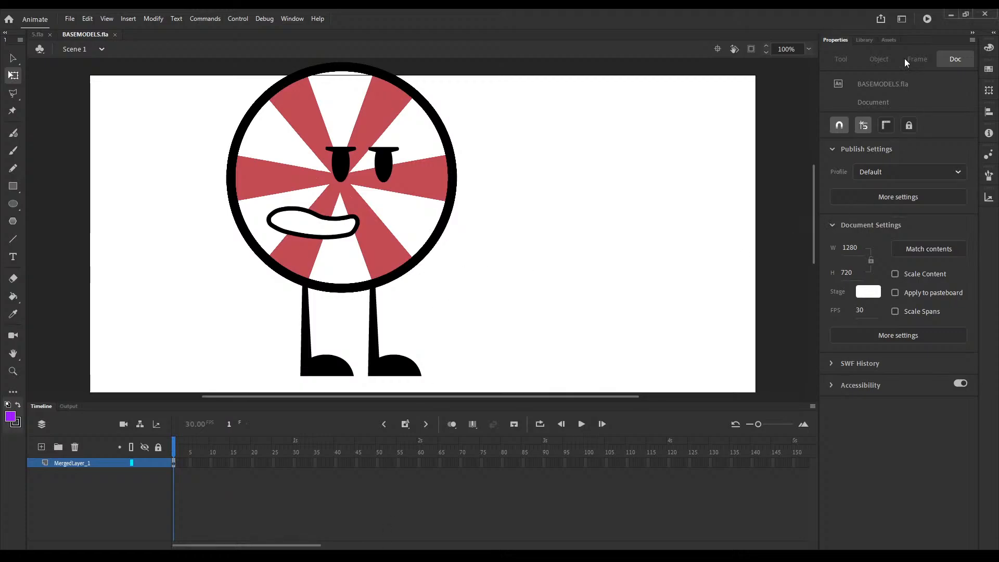
left_click(863, 41)
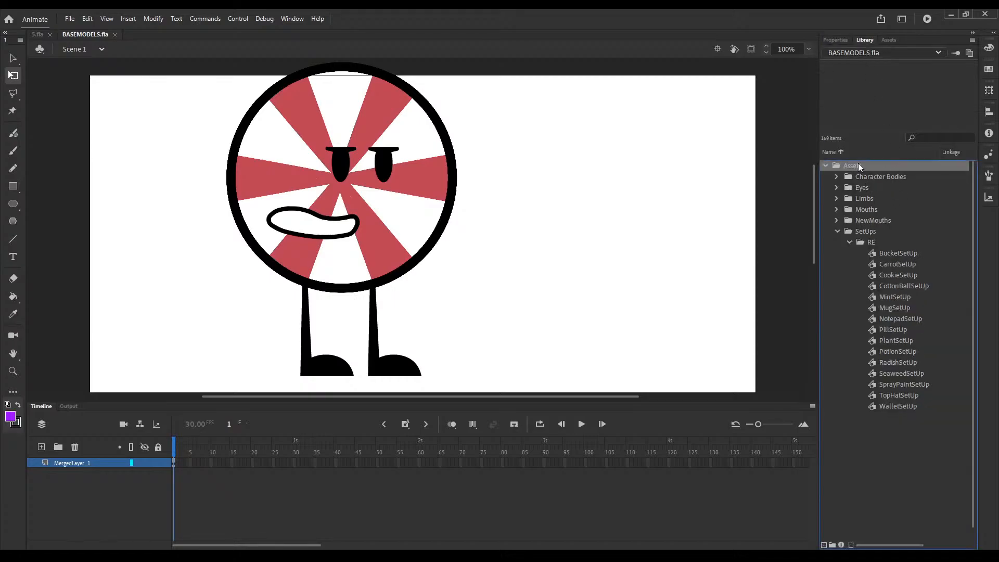
left_click(851, 231)
left_click(867, 243)
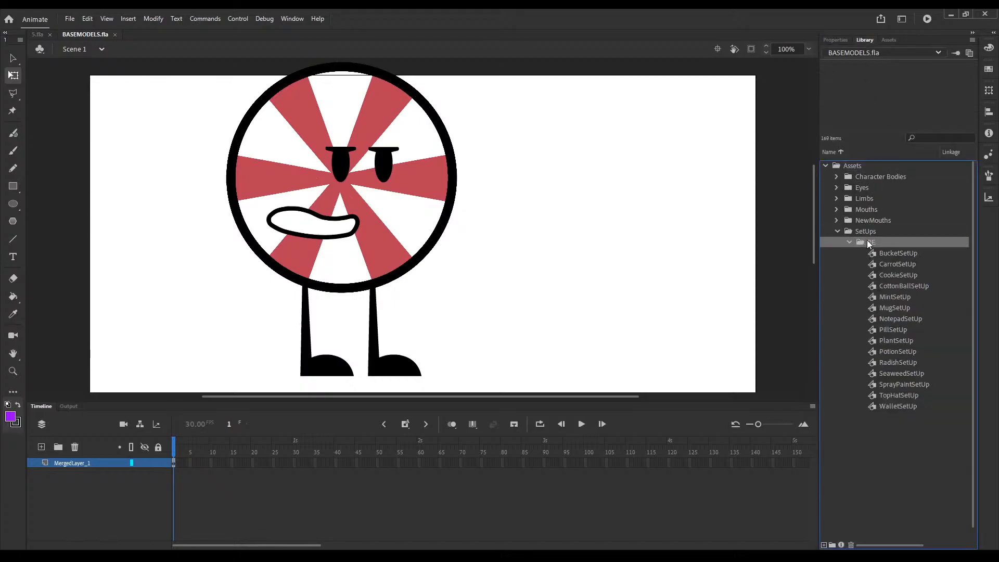
left_click(884, 255)
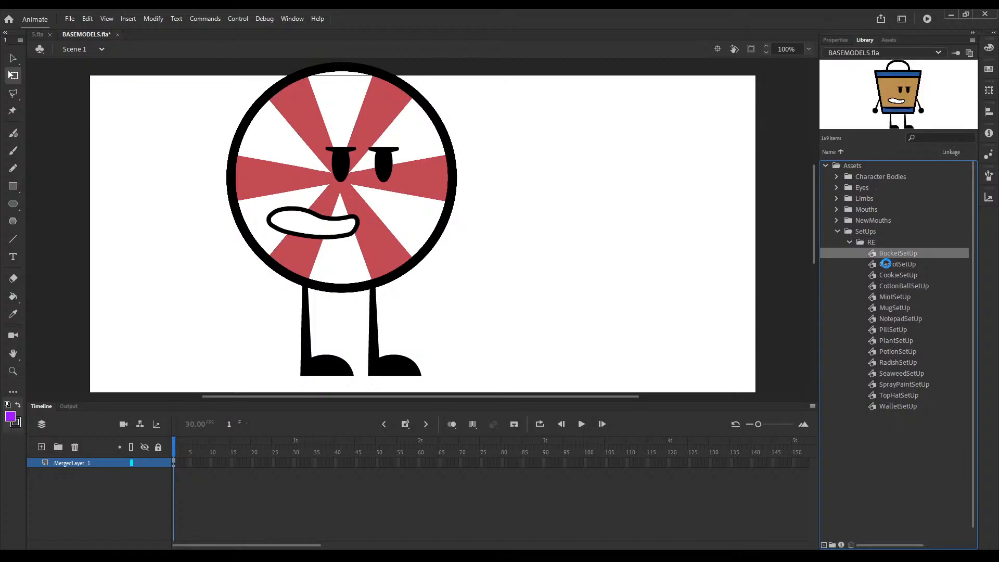
Step: Try to paste a copy of the BucketSetUp symbol into the library's RE folder
key("ctrl+v")
key("ctrl+z")
key("ctrl+y")
key("ctrl+z")
key("ctrl+y")
Step: Check the pasted Assets folder inside RE, delete the RE folder, and discard the document's changes
left_click(861, 253)
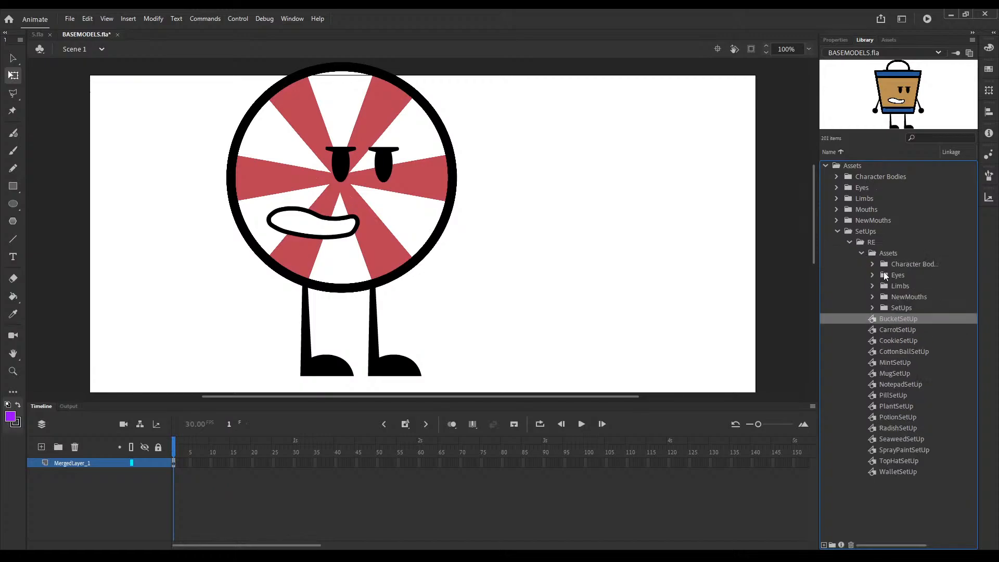
left_click(873, 307)
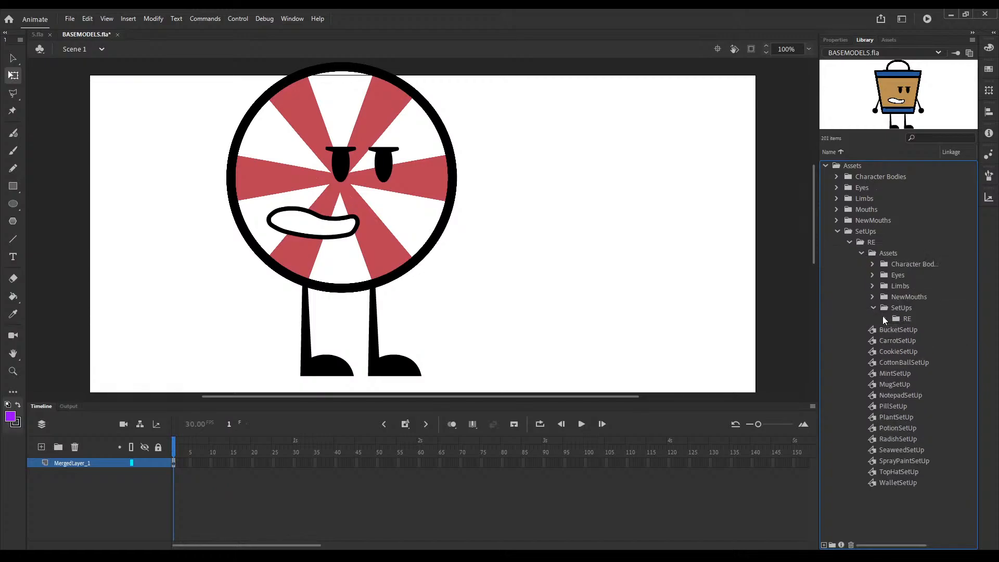
left_click(885, 318)
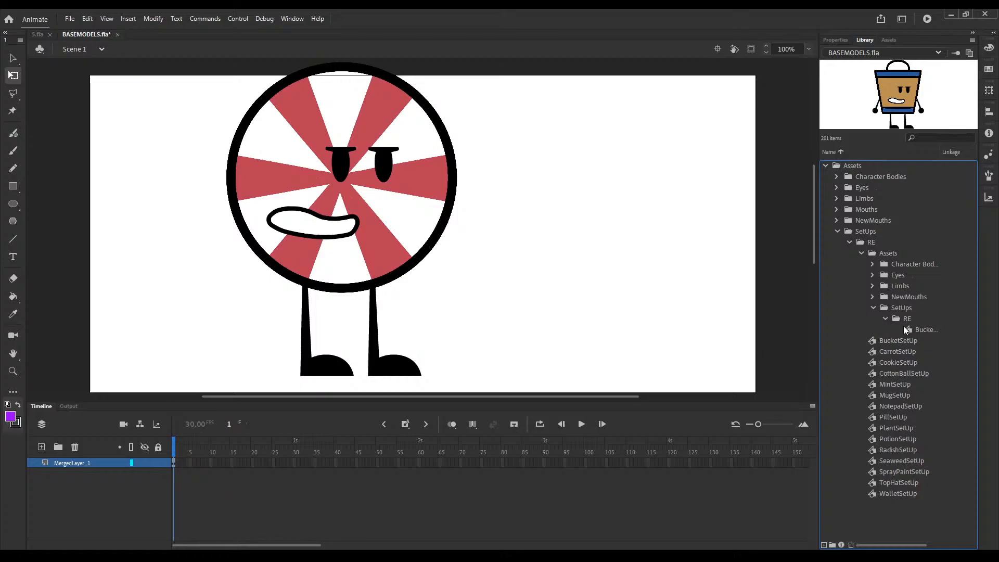
left_click(908, 327)
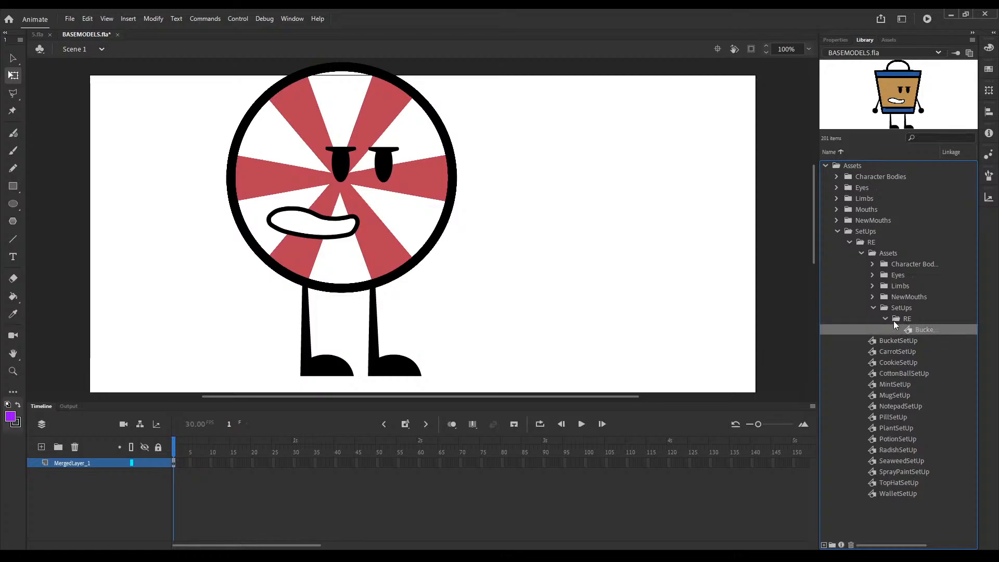
left_click(870, 241)
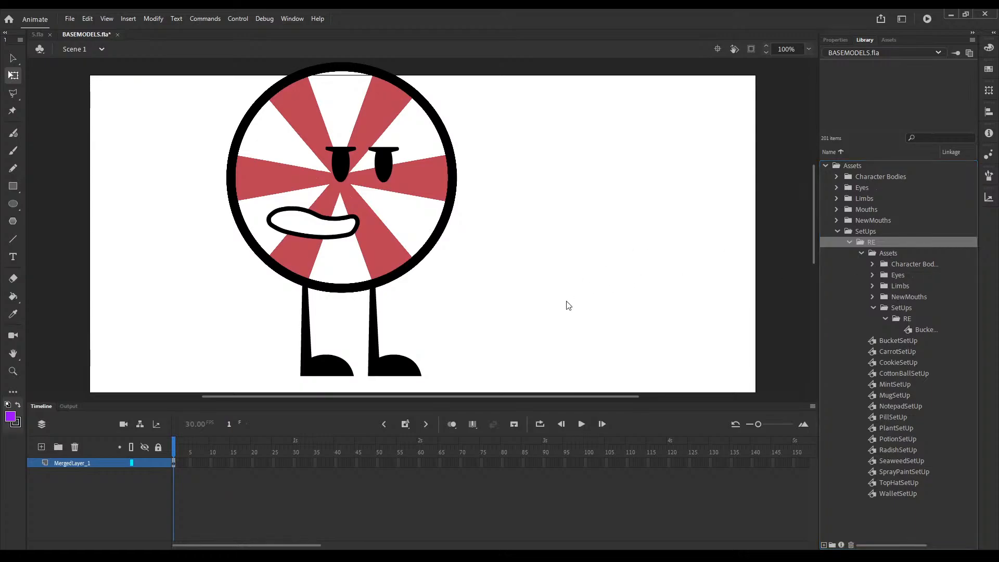
key("Delete")
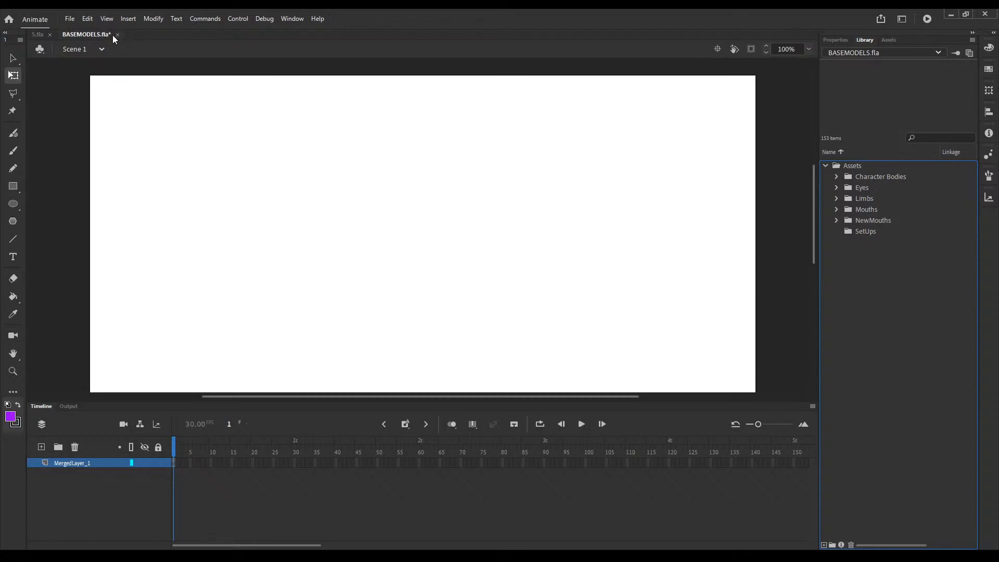
left_click(502, 298)
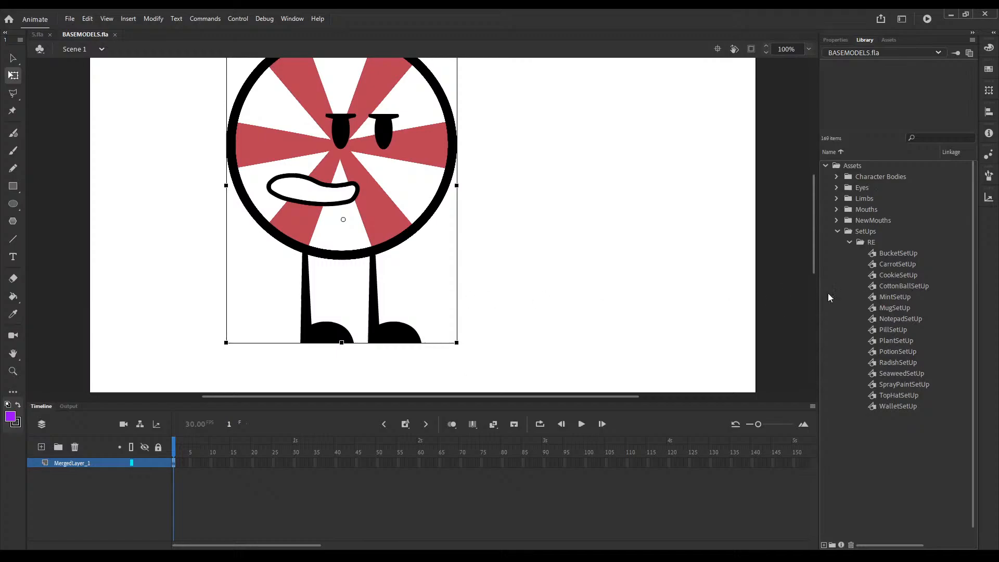
Step: Duplicate the CarrotSetUp library symbol under the name ChapstickSetUp
left_click_drag(411, 206, 439, 247)
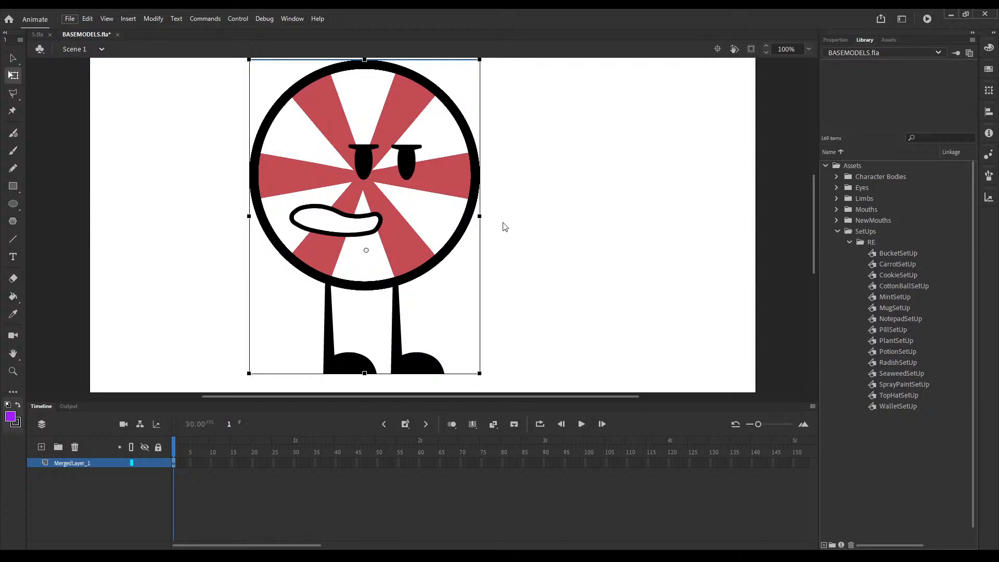
left_click(893, 286)
left_click(890, 264)
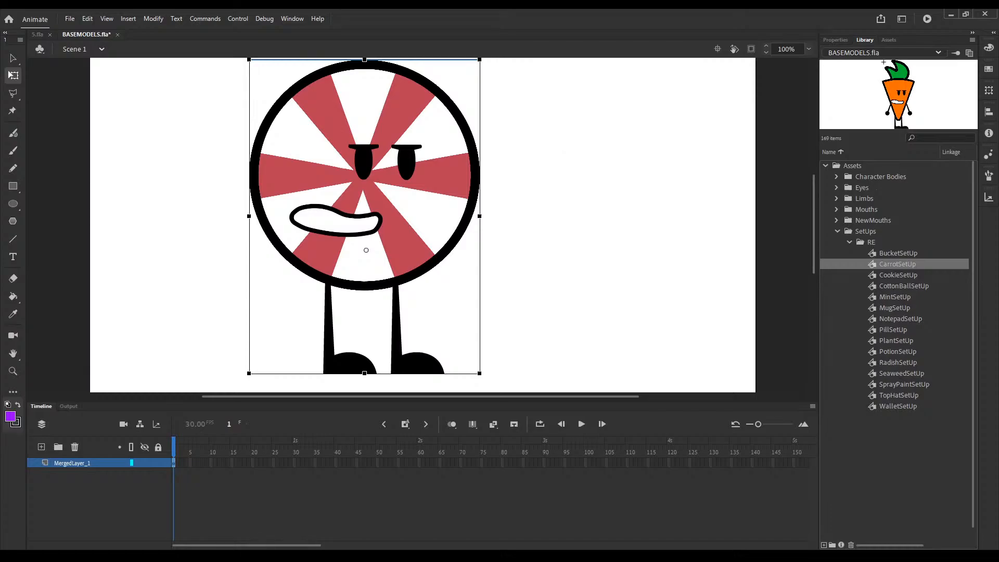
left_click(559, 137)
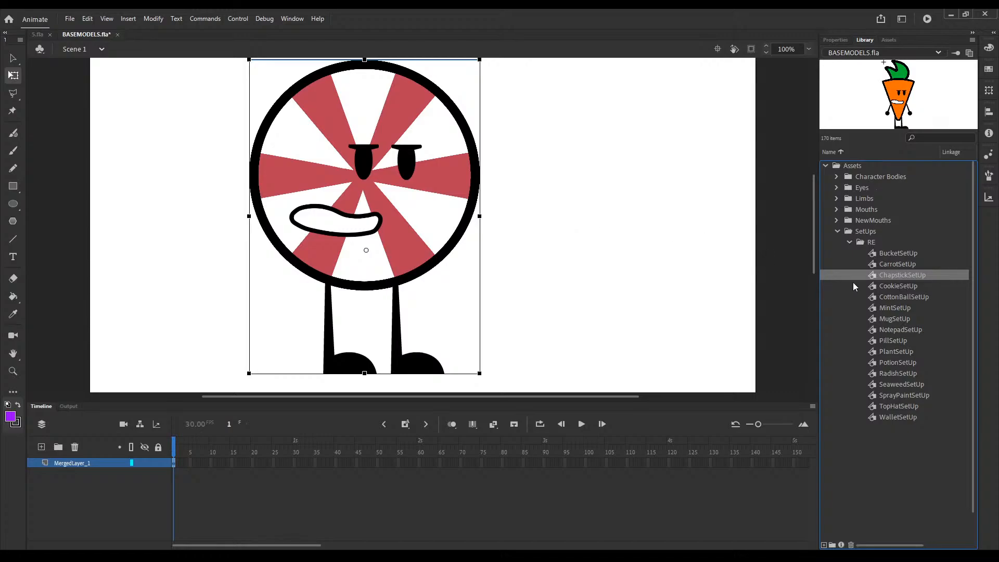
Step: Replace the mint character on stage with the ChapstickSetUp symbol, enlarged to about 322 × 681 and placed near the stage centre
key("Delete")
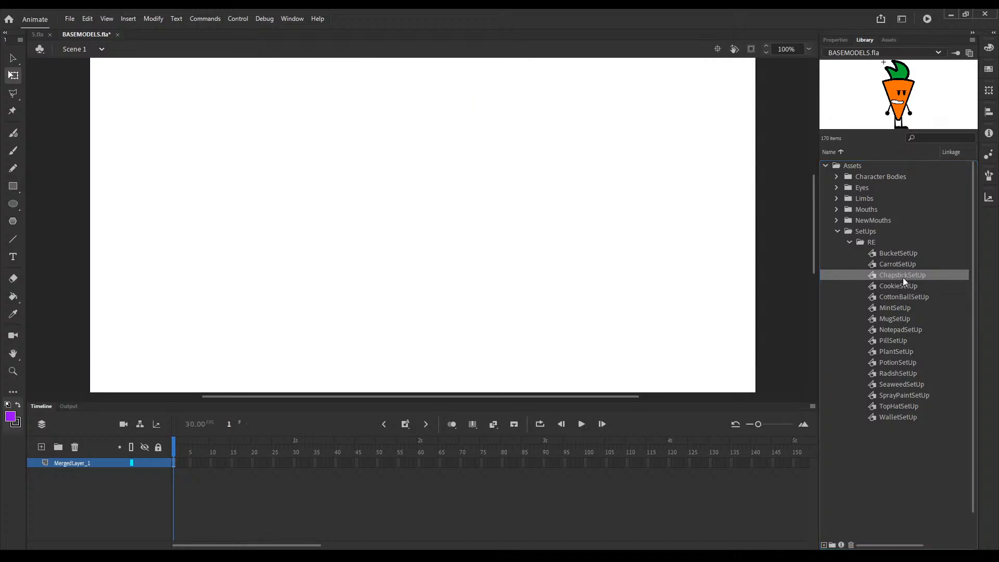
left_click_drag(903, 277, 343, 214)
key("ctrl+minus")
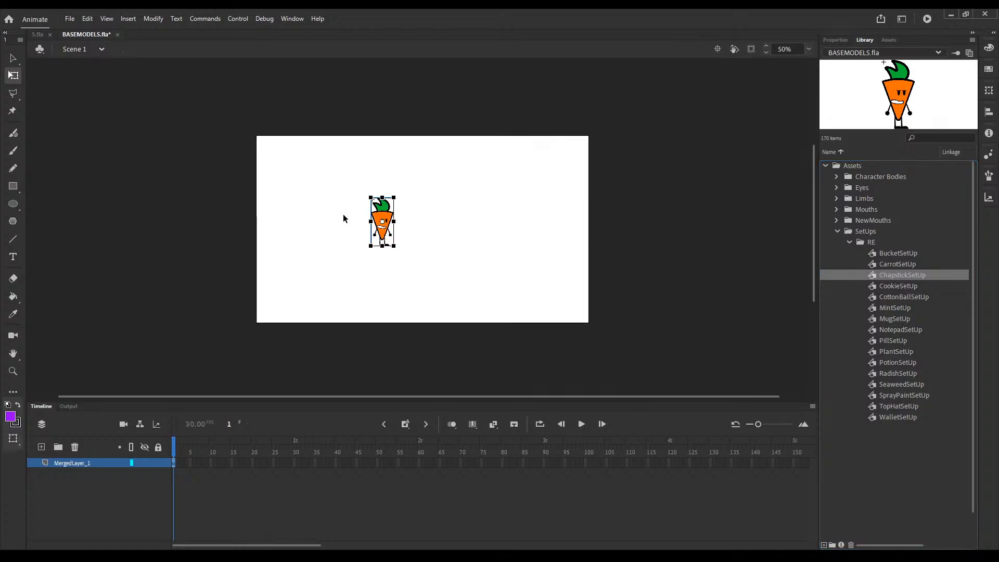
left_click_drag(398, 259, 439, 310)
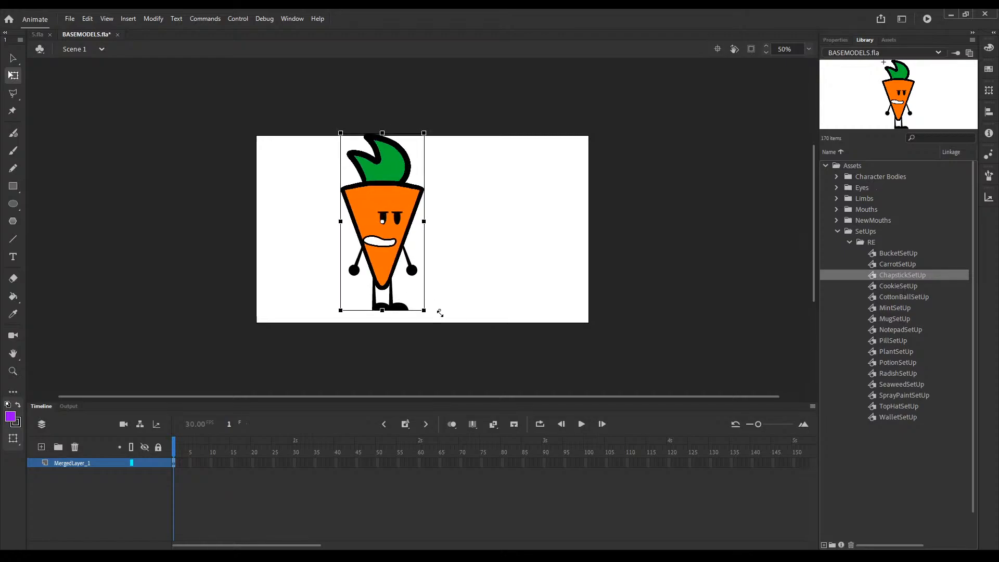
left_click_drag(397, 261, 452, 268)
left_click(834, 40)
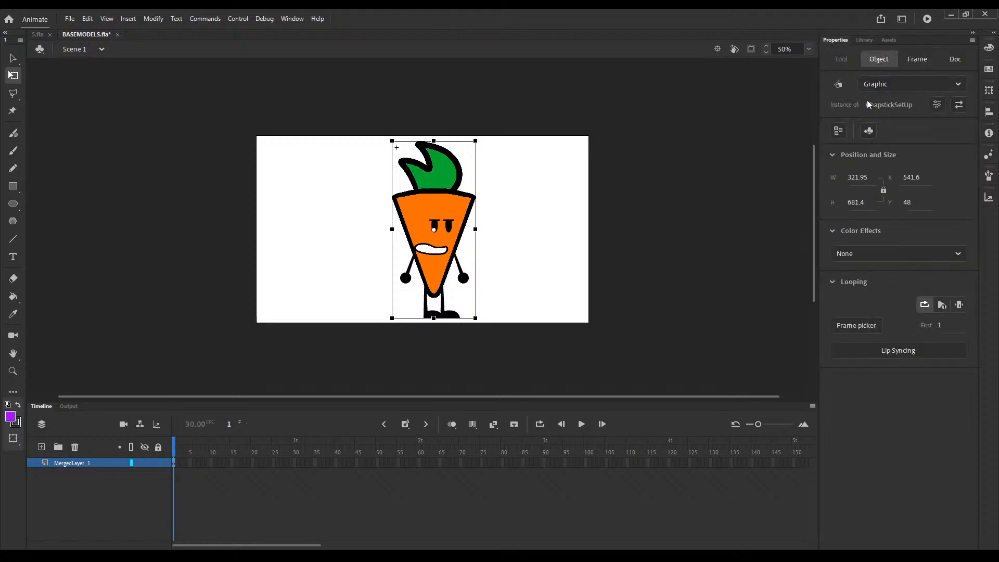
Step: Open the ChapstickSetUp symbol for editing and delete the carrot body from its Asset layer
double_click(414, 229)
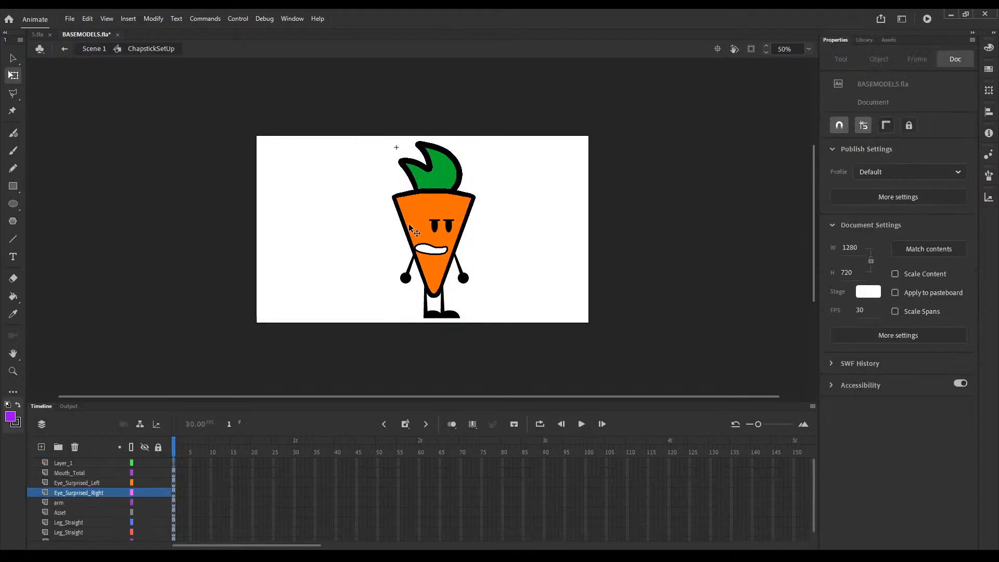
left_click(411, 228)
key("Delete")
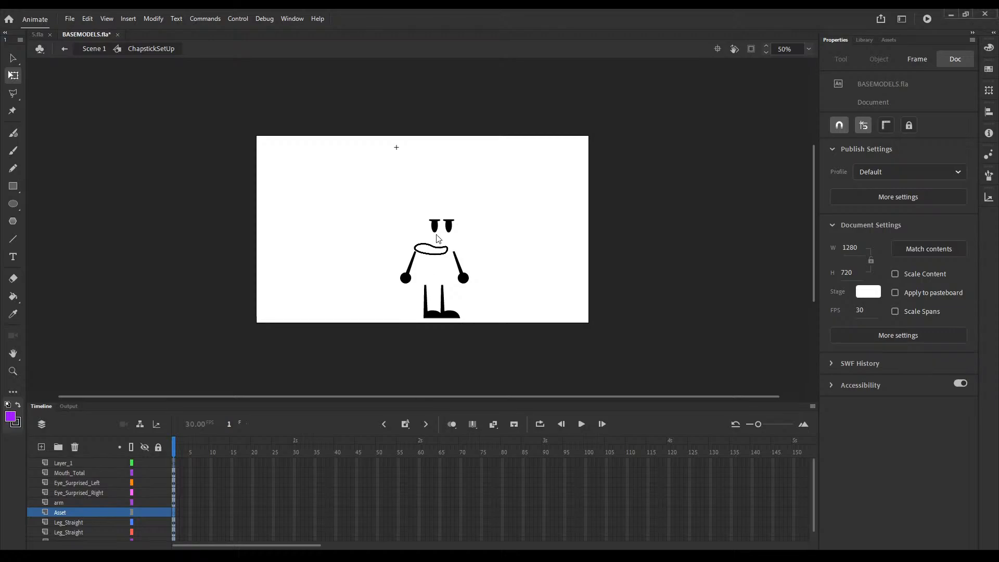
Step: Add the chapstick bitmap to the Asset layer, scale it to about 349 × 901, and move it over the face
left_click_drag(589, 300, 496, 223)
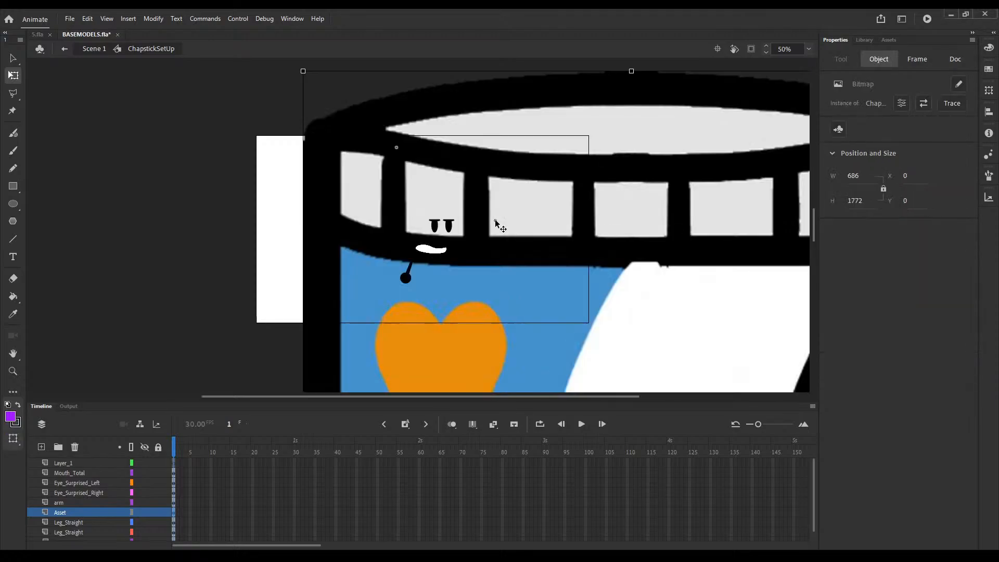
left_click_drag(303, 69, 464, 283)
scroll(492, 295, "down", 5)
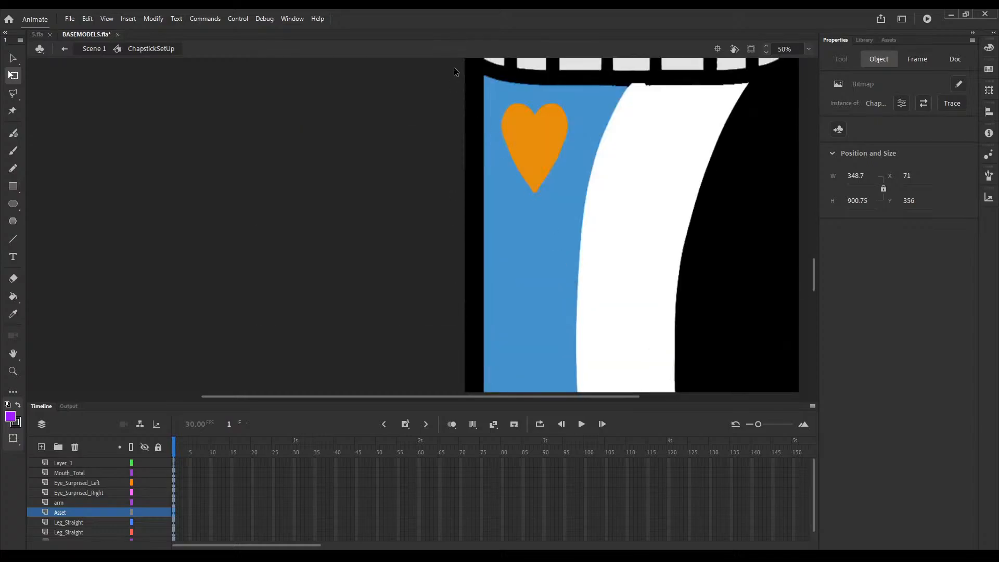
left_click_drag(623, 274, 462, 40)
scroll(526, 226, "up", 6)
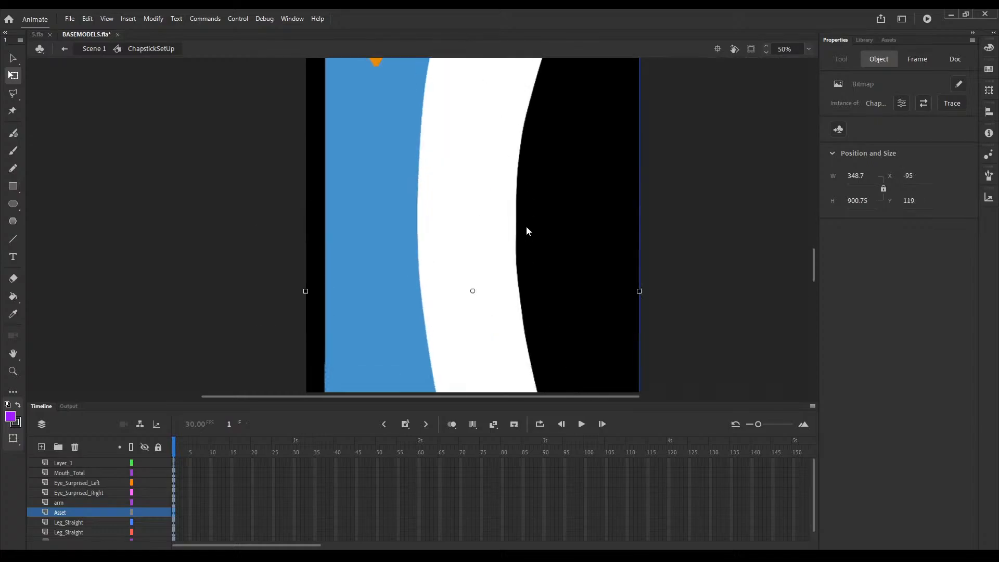
left_click_drag(520, 281, 478, 167)
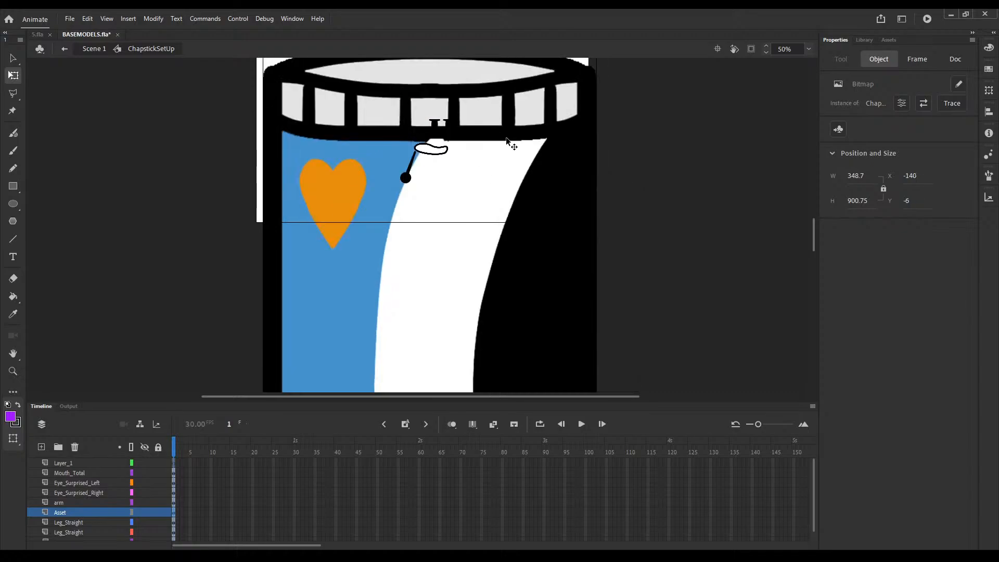
scroll(534, 155, "up", 5)
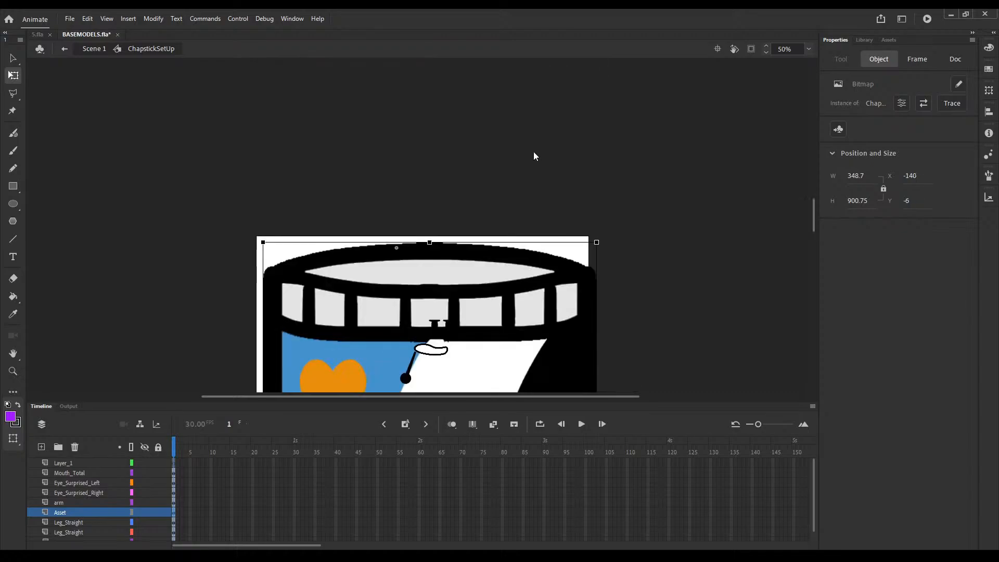
Step: Set the chapstick bitmap's width to 100, move it over the face, and delete it
left_click(856, 175)
type("100")
key("Return")
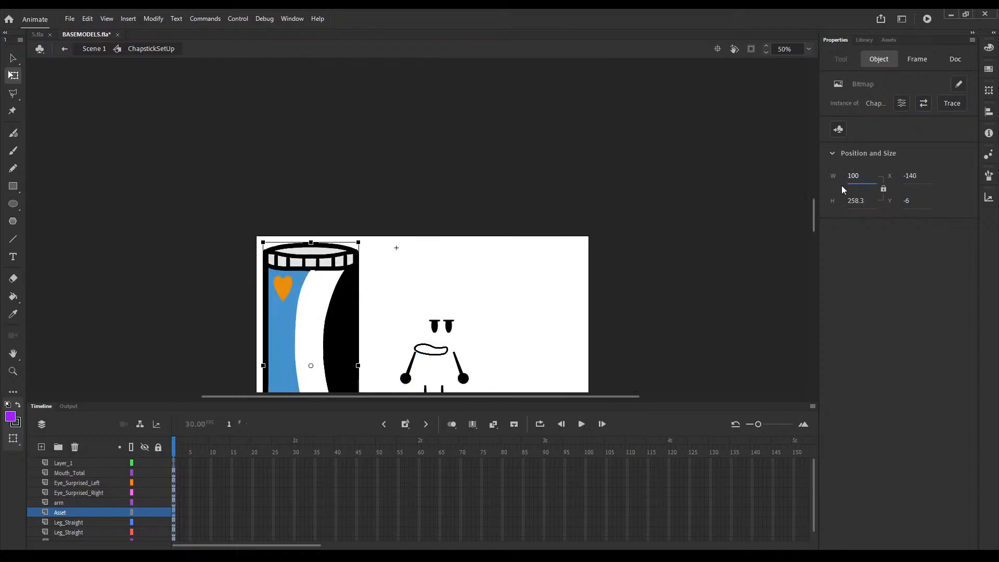
left_click_drag(339, 291, 461, 262)
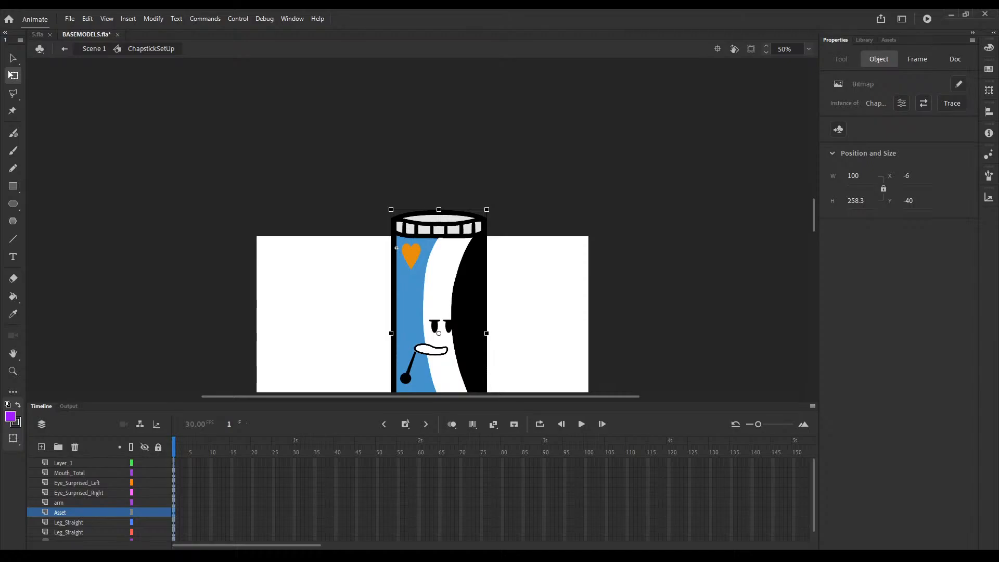
key("Delete")
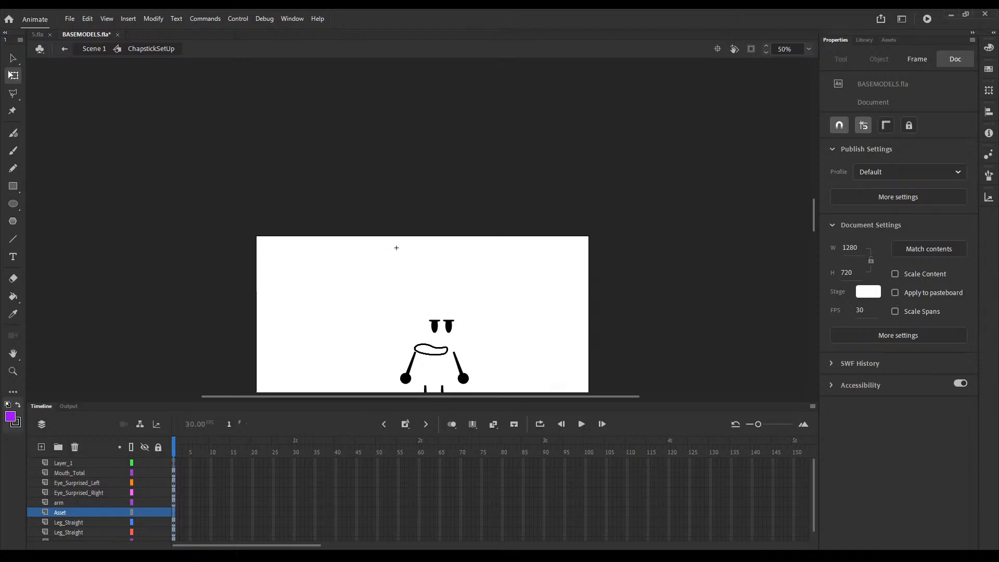
Step: Add the chapstick bitmap with the grey stripe to the Asset layer and set its width to 50
left_click(417, 356)
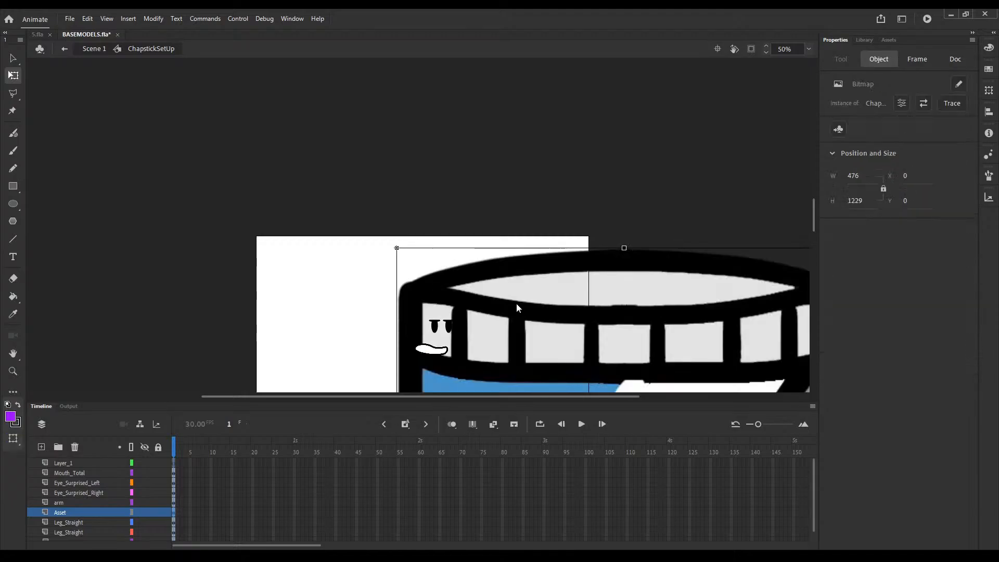
left_click_drag(585, 358, 401, 152)
left_click(856, 176)
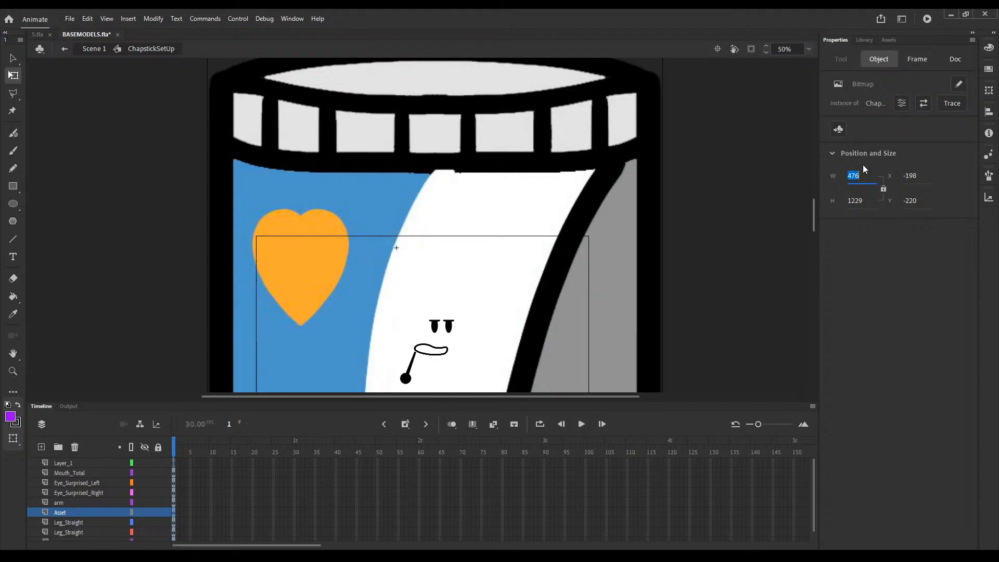
type("50")
key("Return")
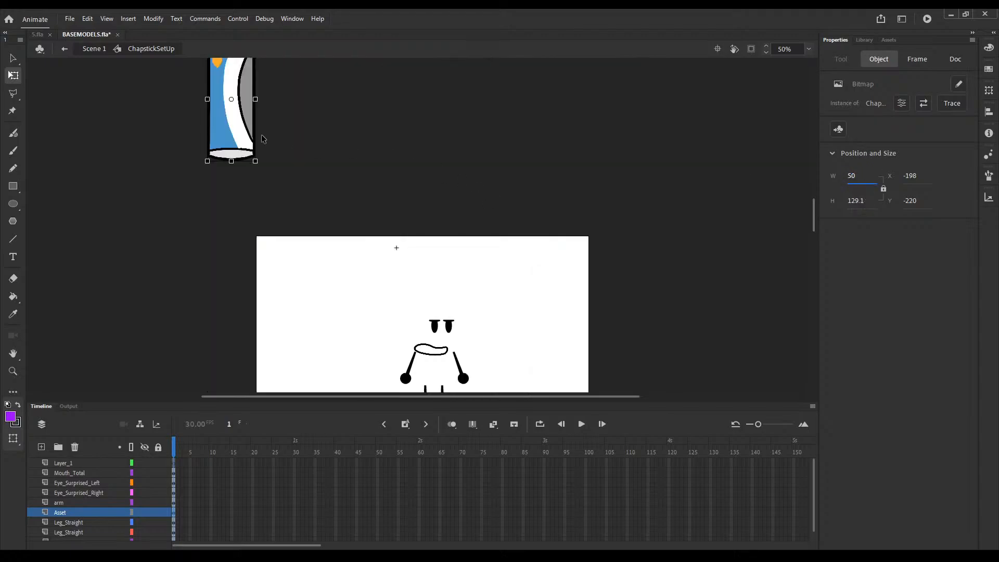
Step: Position the chapstick bitmap behind the face and above the legs, at about X 16, Y 23
left_click_drag(252, 148, 458, 375)
scroll(473, 311, "down", 3)
key("ctrl+=")
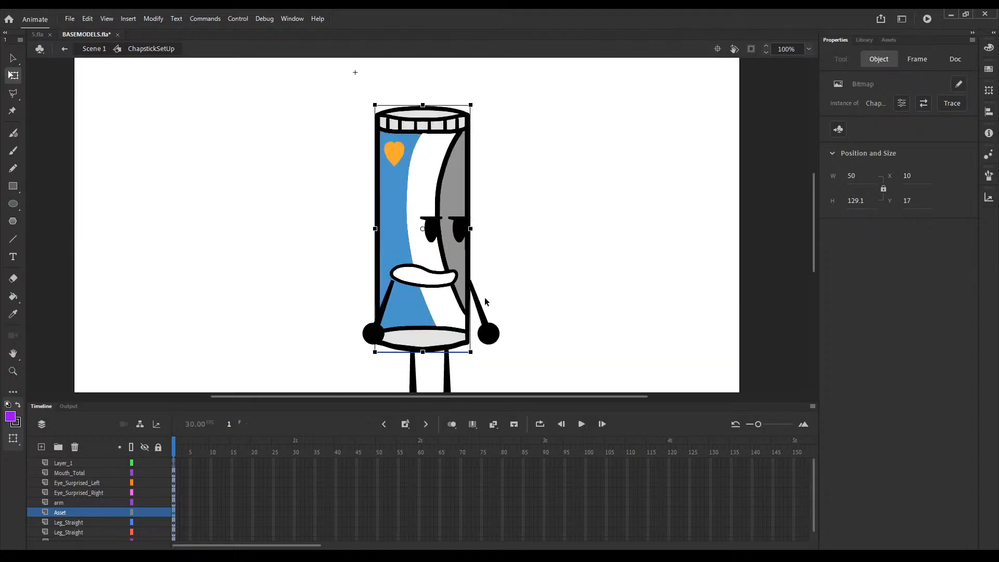
scroll(492, 260, "down", 1)
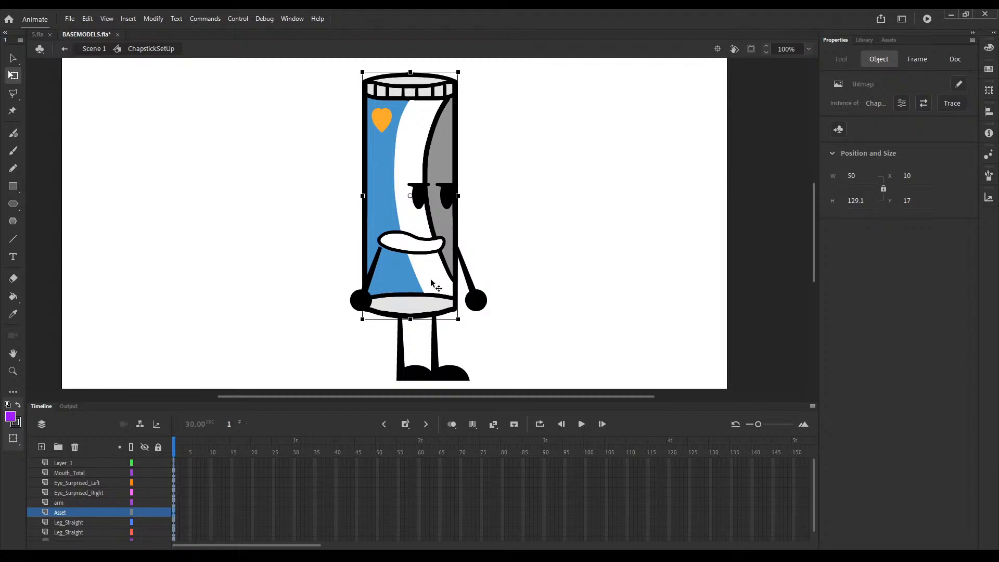
left_click_drag(436, 285, 445, 291)
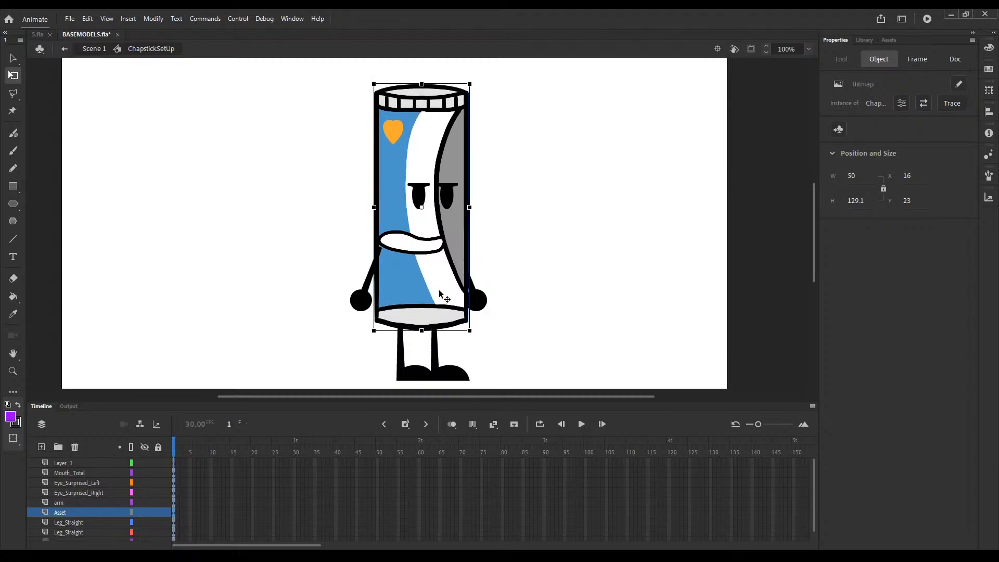
Step: Move both arms outward to the chapstick body's side edges and spread the legs apart beneath it, left leg at about X 26, Y 143
left_click(356, 301)
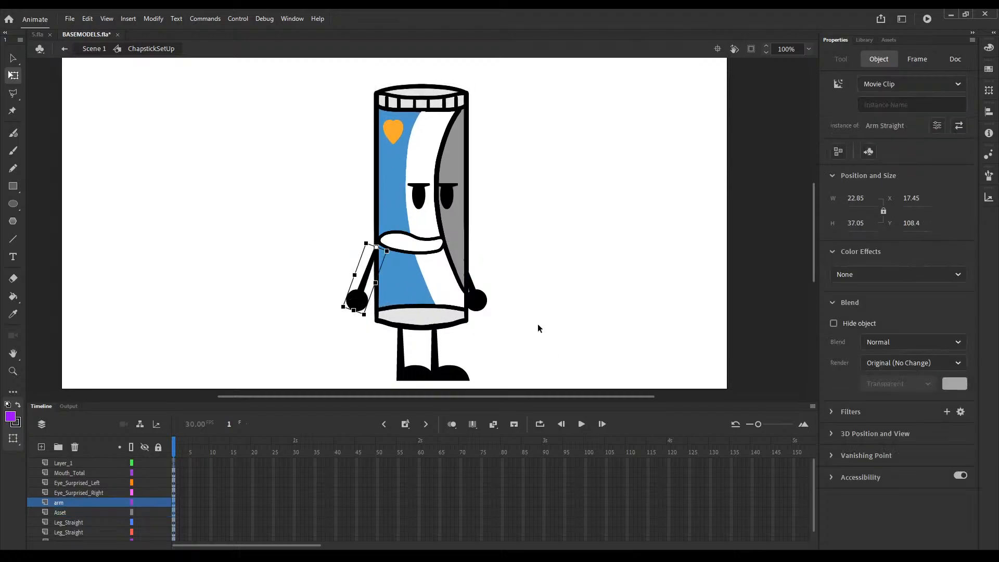
left_click_drag(483, 304, 490, 308)
left_click_drag(456, 380, 417, 379)
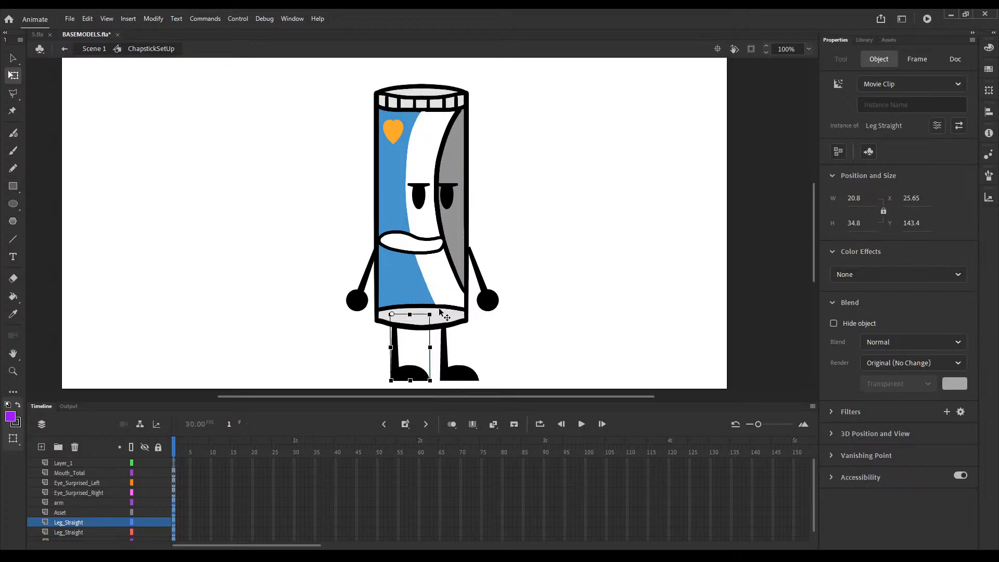
left_click_drag(483, 296, 488, 306)
left_click(513, 250)
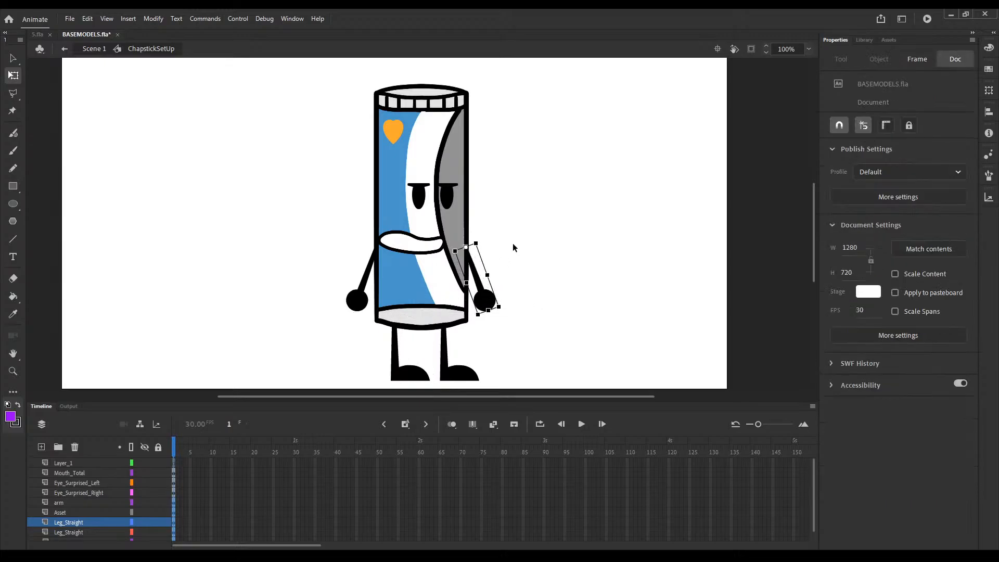
Step: Scale the eyes and mouth together down to about 40 × 35 and shift them slightly right on the chapstick body
left_click(420, 195)
left_click(446, 196, "shift")
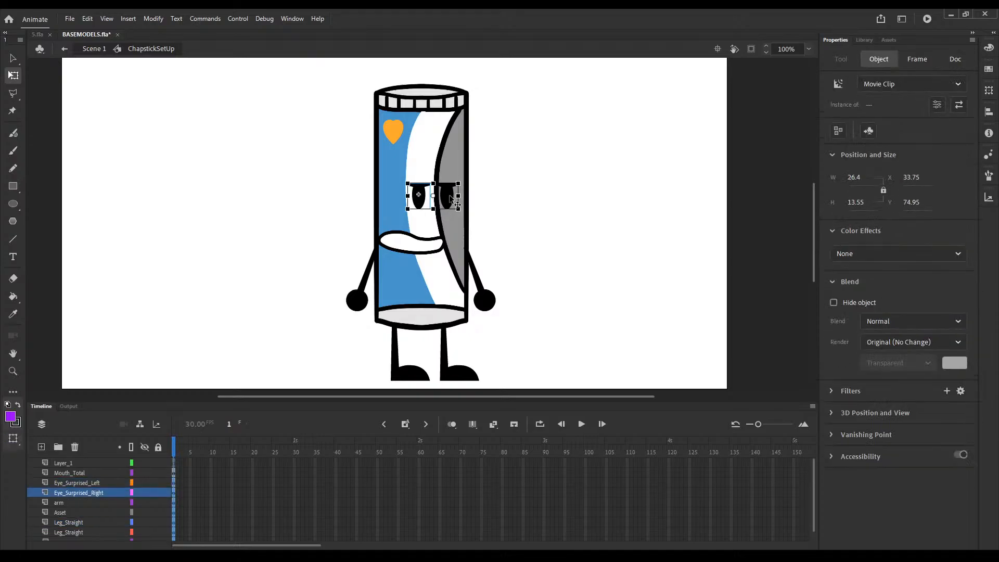
left_click(414, 251, "shift")
left_click_drag(377, 254, 380, 253)
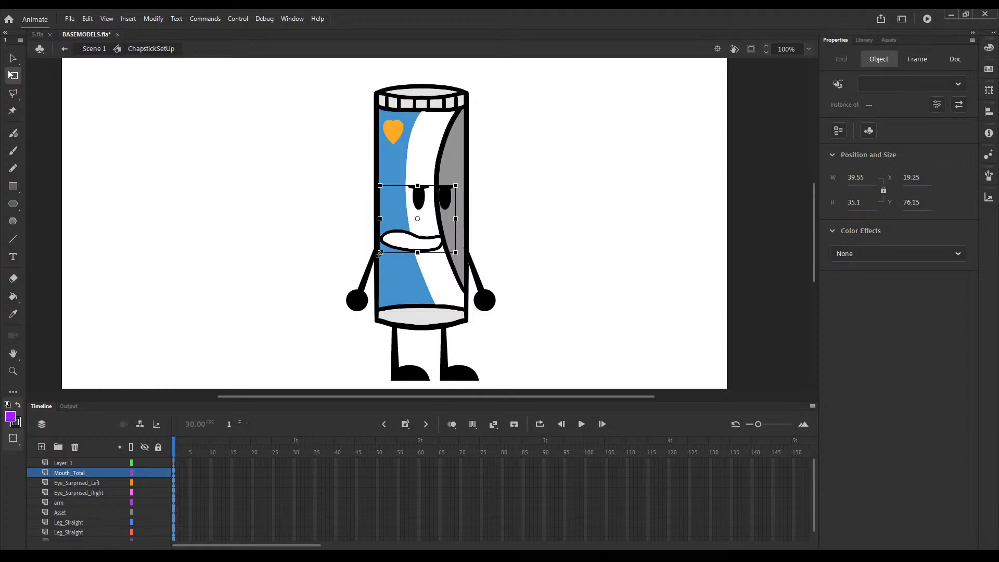
left_click(527, 216)
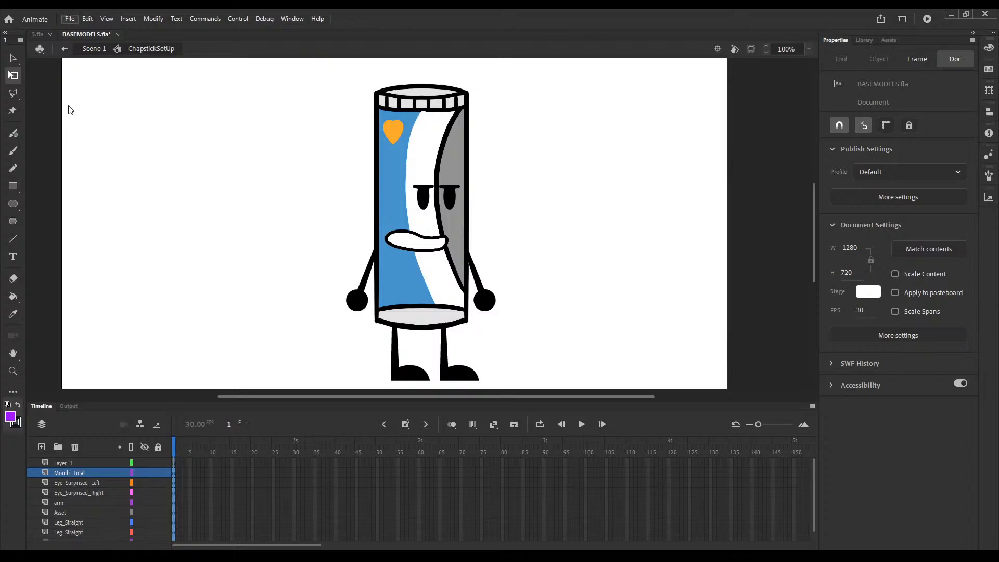
Step: Save BASEMODELS.fla, look at the characters in the 5.fla scene, and return to the ChapstickSetUp symbol
key("ctrl+s")
left_click(33, 37)
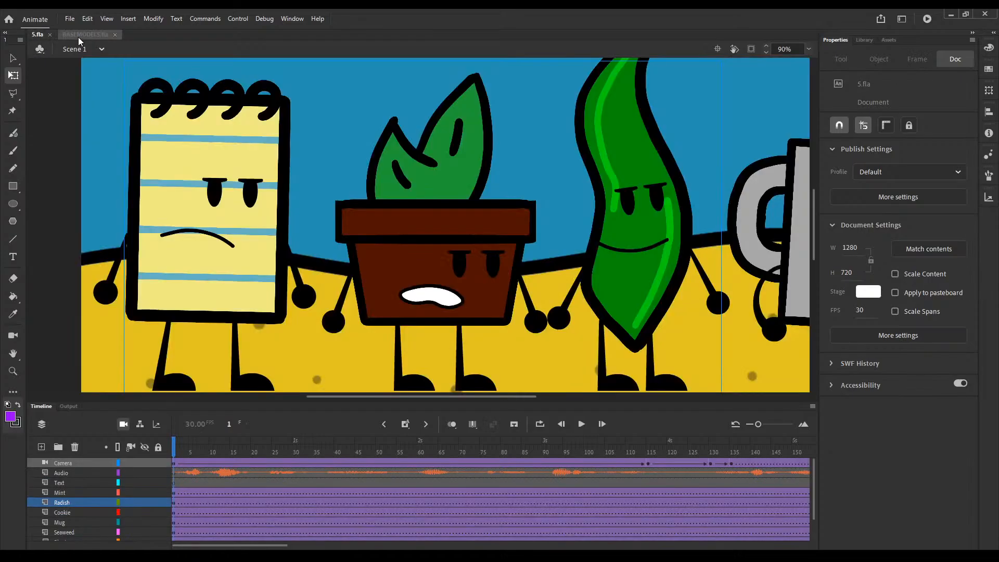
left_click(78, 37)
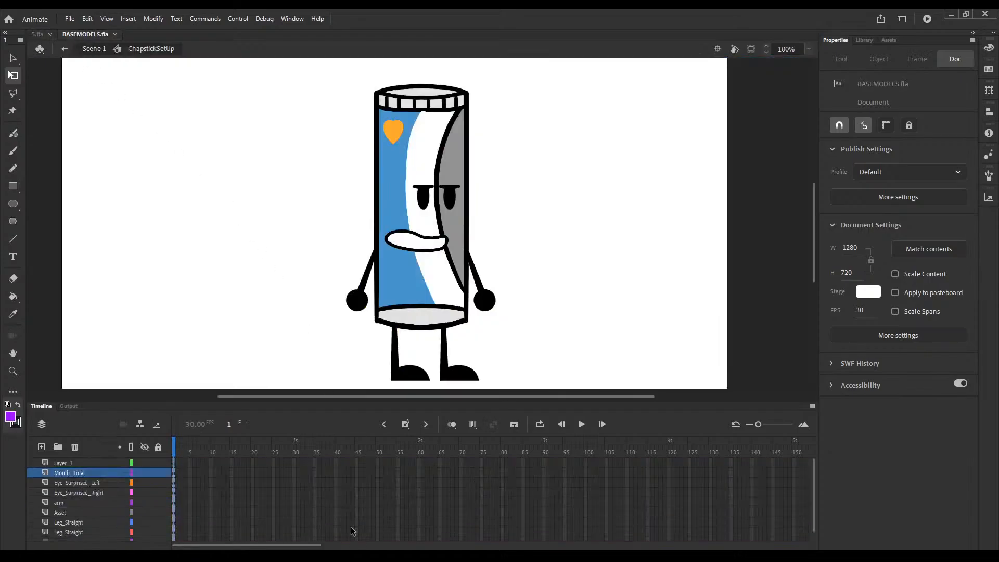